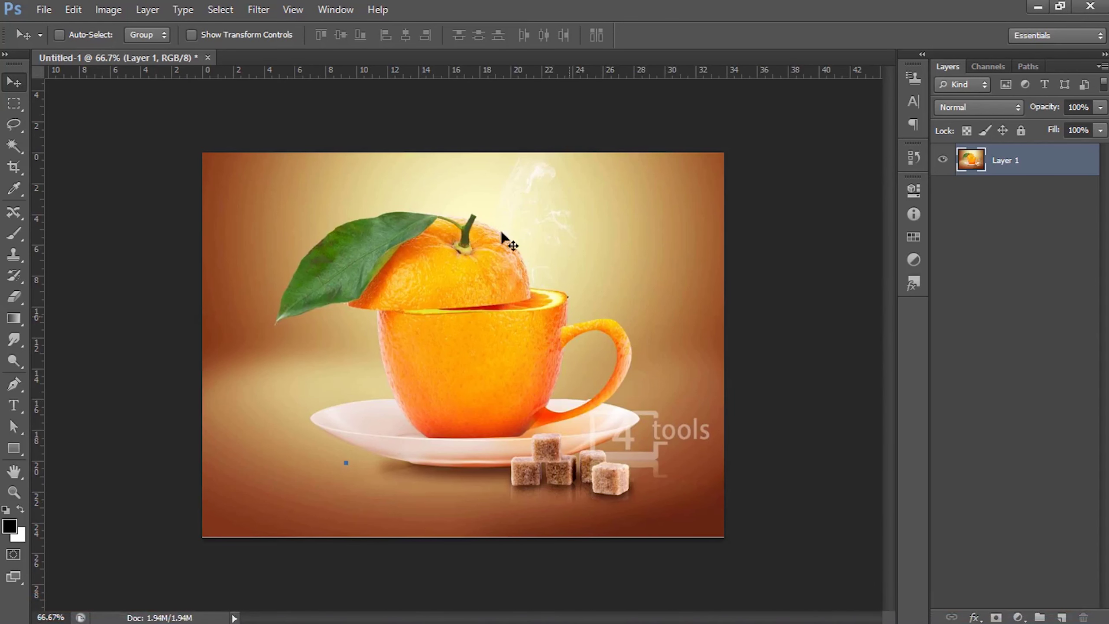
- Select White_Cup_PNG_Clipart-561 and Orange-PNG-Clipart in the Orange folder and drag them to Photoshop
{"action": "left_click", "coordinate": [210, 609]}
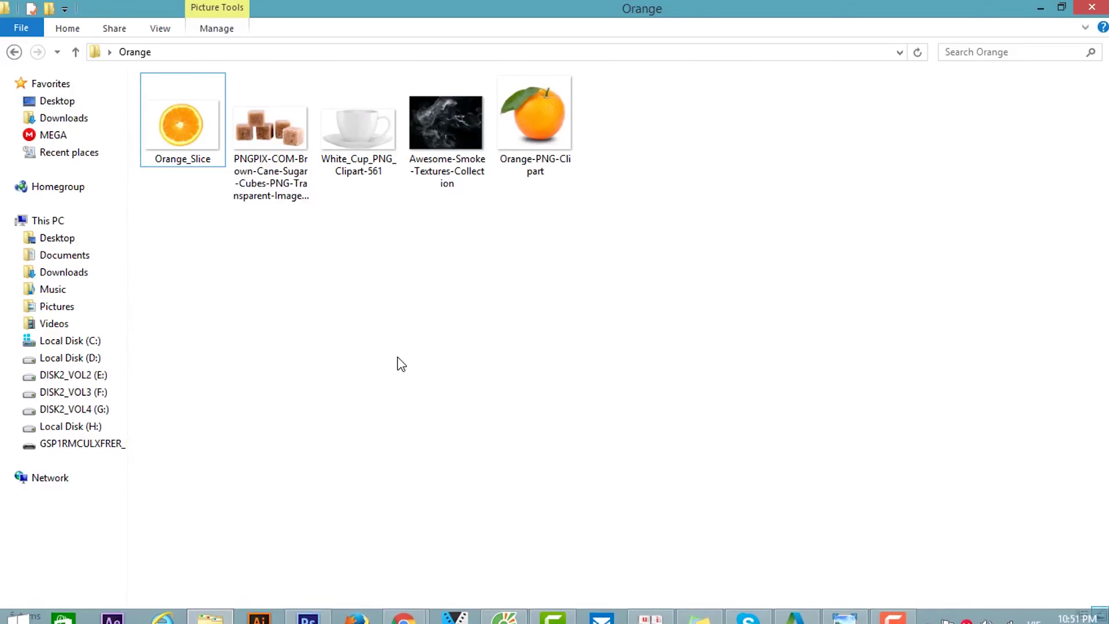
{"action": "left_click", "coordinate": [350, 166]}
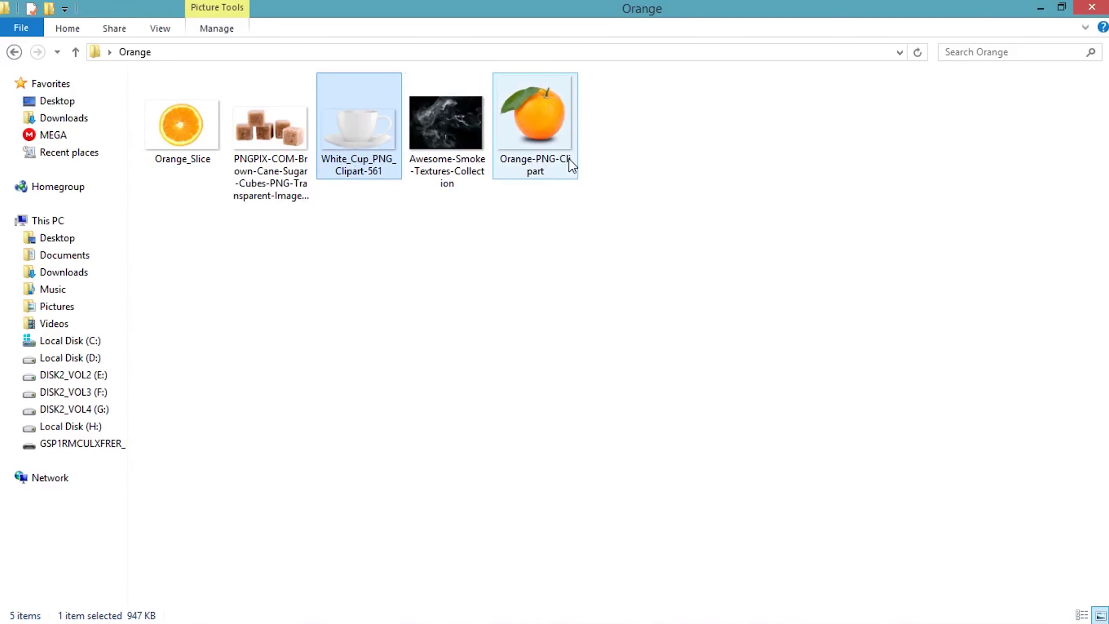
{"action": "left_click", "coordinate": [549, 118], "text": "ctrl"}
{"action": "mouse_move", "coordinate": [547, 124]}
{"action": "left_mouse_down"}
{"action": "mouse_move", "coordinate": [308, 605]}
{"action": "mouse_move", "coordinate": [336, 63]}
{"action": "left_mouse_up"}
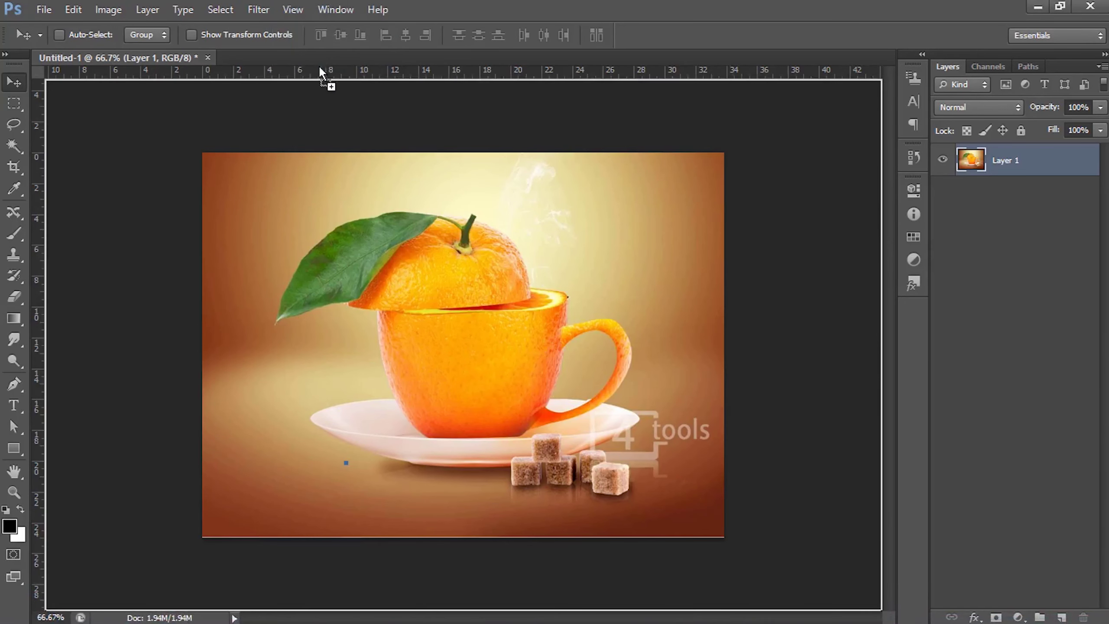
- Open the cup and orange images in Photoshop and return to the cup image
{"action": "left_click_drag", "start_coordinate": [337, 66], "coordinate": [305, 53]}
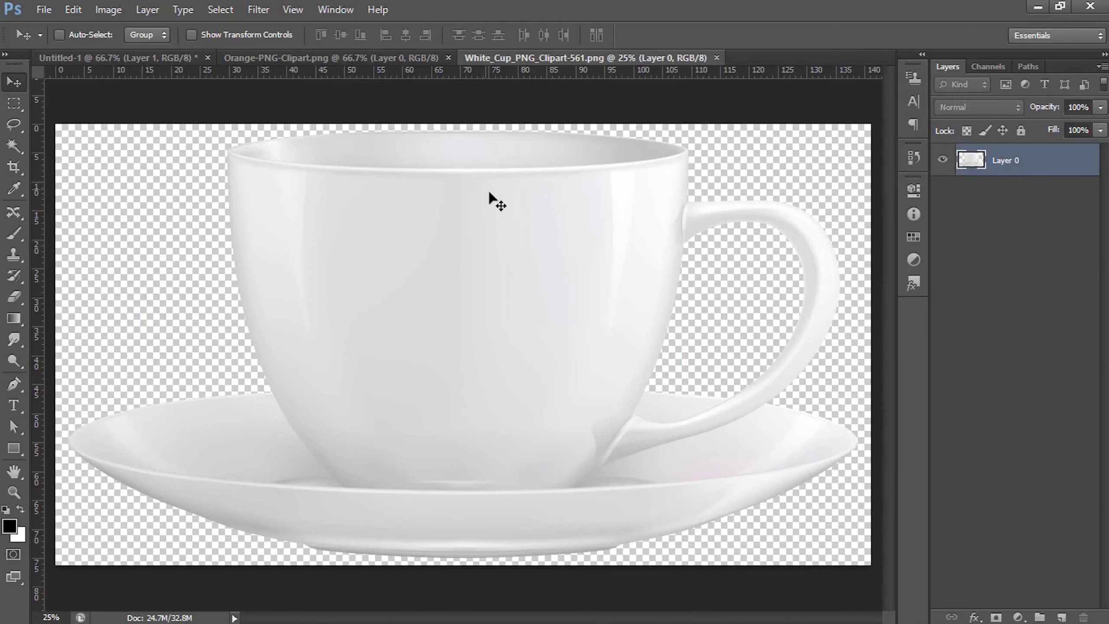
{"action": "left_click", "coordinate": [371, 58]}
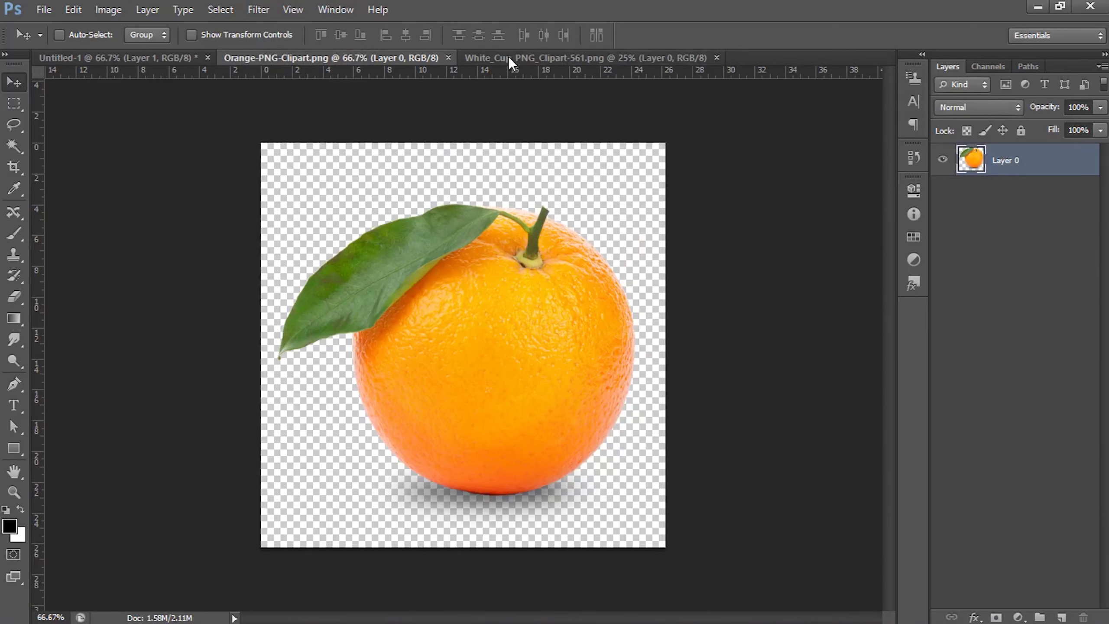
{"action": "left_click", "coordinate": [507, 58]}
{"action": "scroll", "coordinate": [437, 349], "scroll_direction": "down", "scroll_amount": 1}
{"action": "scroll", "coordinate": [444, 340], "scroll_direction": "down", "scroll_amount": 1}
{"action": "key", "text": "alt"}
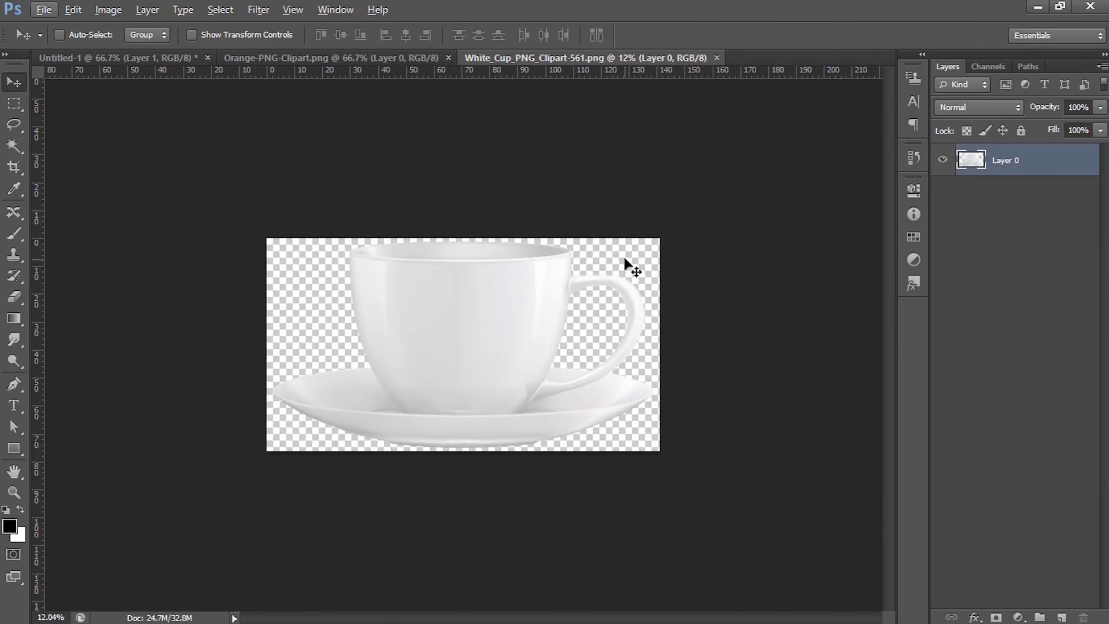
- Crop the cup image outward to add transparent canvas above and on both sides of the cup
{"action": "left_click", "coordinate": [13, 167]}
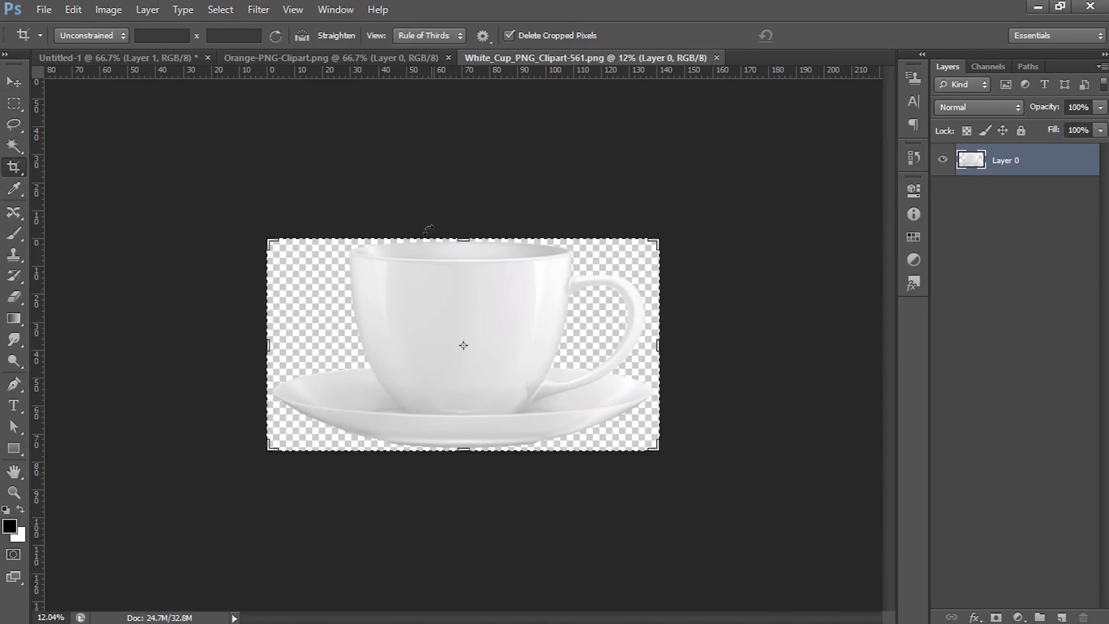
{"action": "left_click_drag", "start_coordinate": [463, 239], "coordinate": [463, 155]}
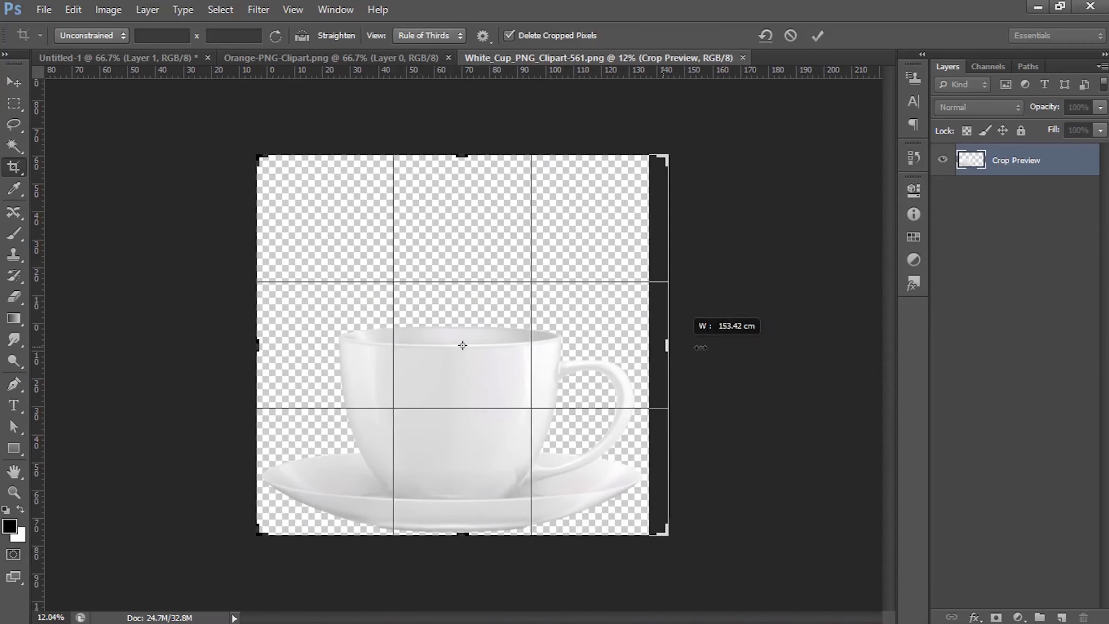
{"action": "left_click_drag", "start_coordinate": [676, 333], "coordinate": [797, 336]}
{"action": "left_click_drag", "start_coordinate": [500, 374], "coordinate": [575, 362]}
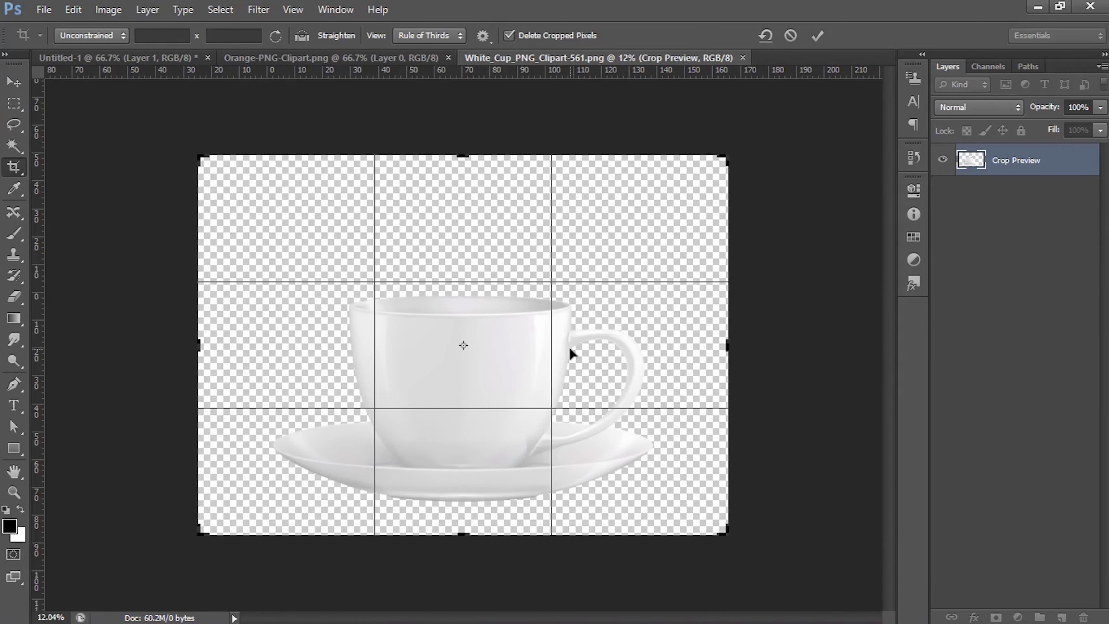
{"action": "left_click_drag", "start_coordinate": [519, 393], "coordinate": [518, 383]}
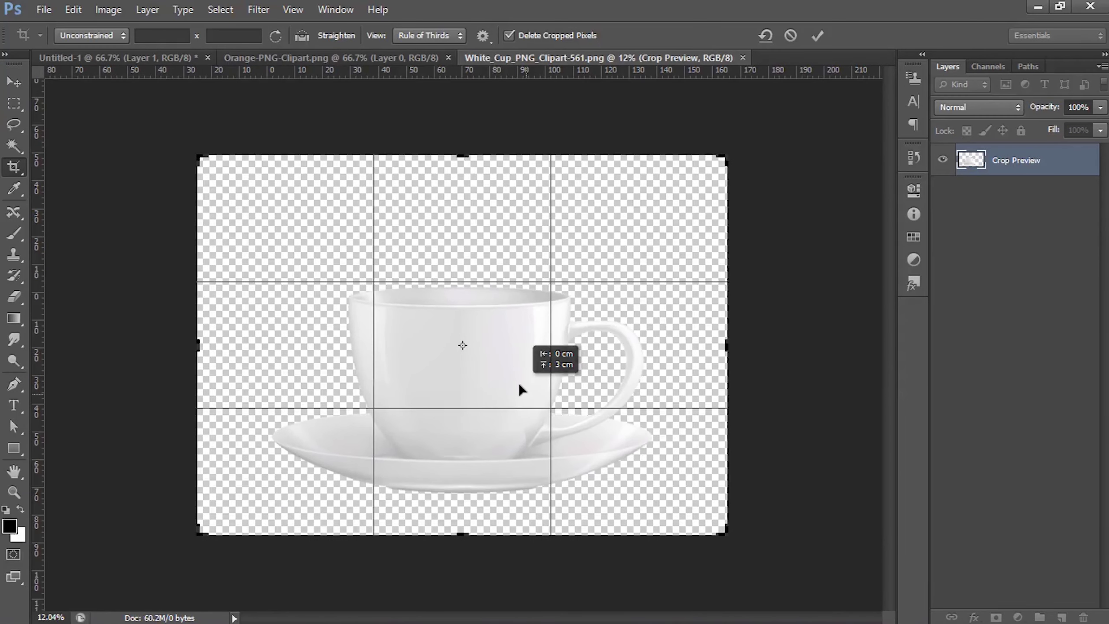
{"action": "key", "text": "Return"}
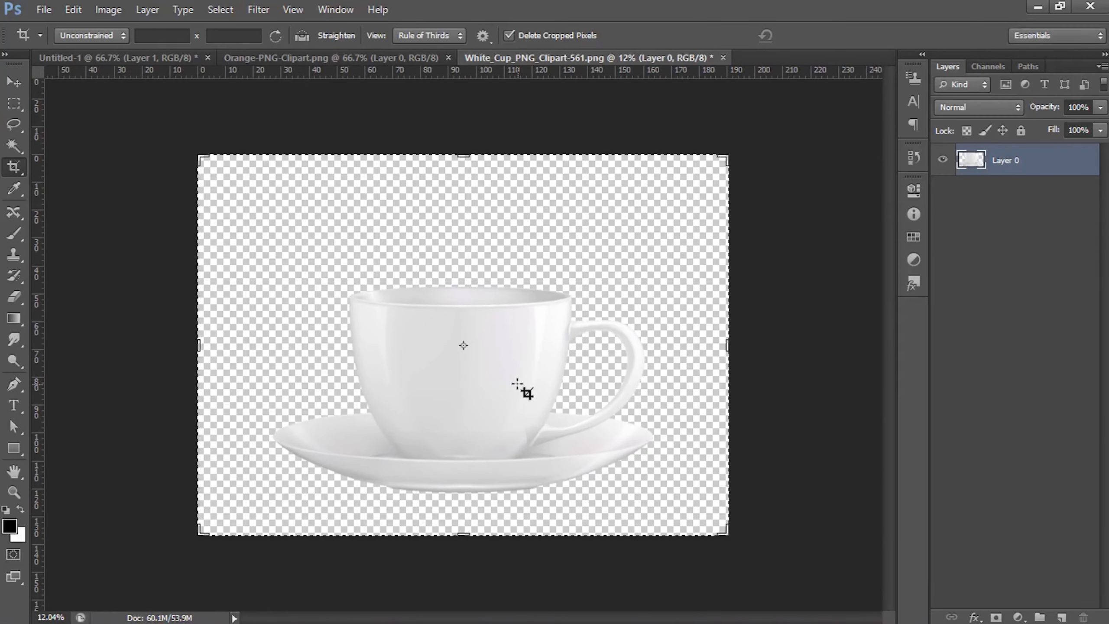
{"action": "left_click", "coordinate": [12, 88]}
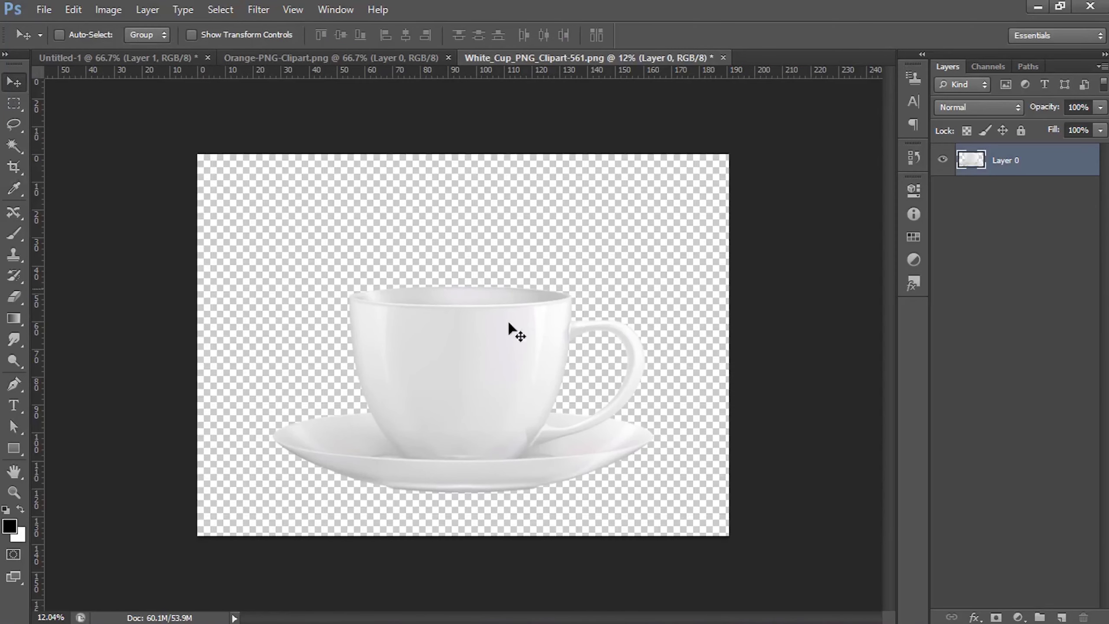
- Quick-select the orange and its leaf in Orange-PNG-Clipart, undoing strokes that spill into the background
{"action": "left_click", "coordinate": [405, 55]}
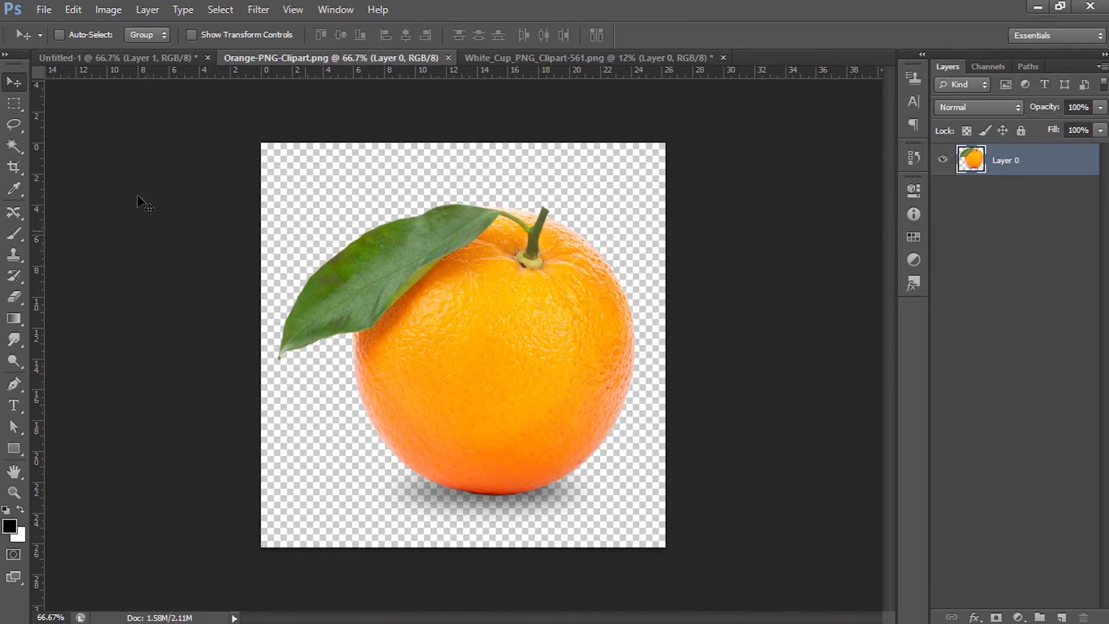
{"action": "left_click_drag", "start_coordinate": [17, 148], "coordinate": [51, 148]}
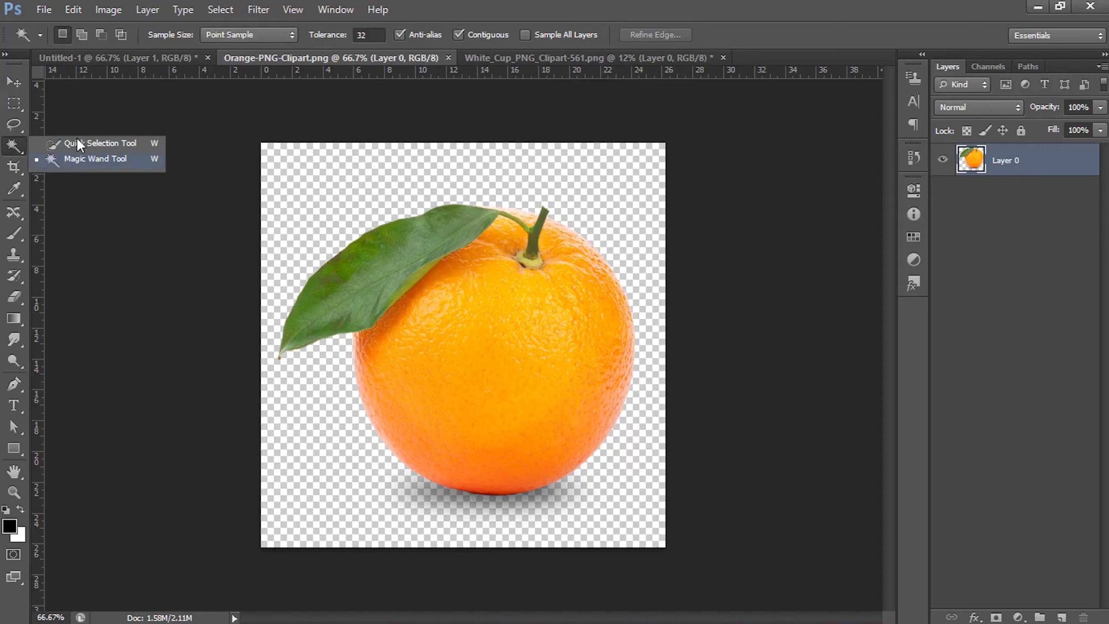
{"action": "left_click", "coordinate": [77, 144]}
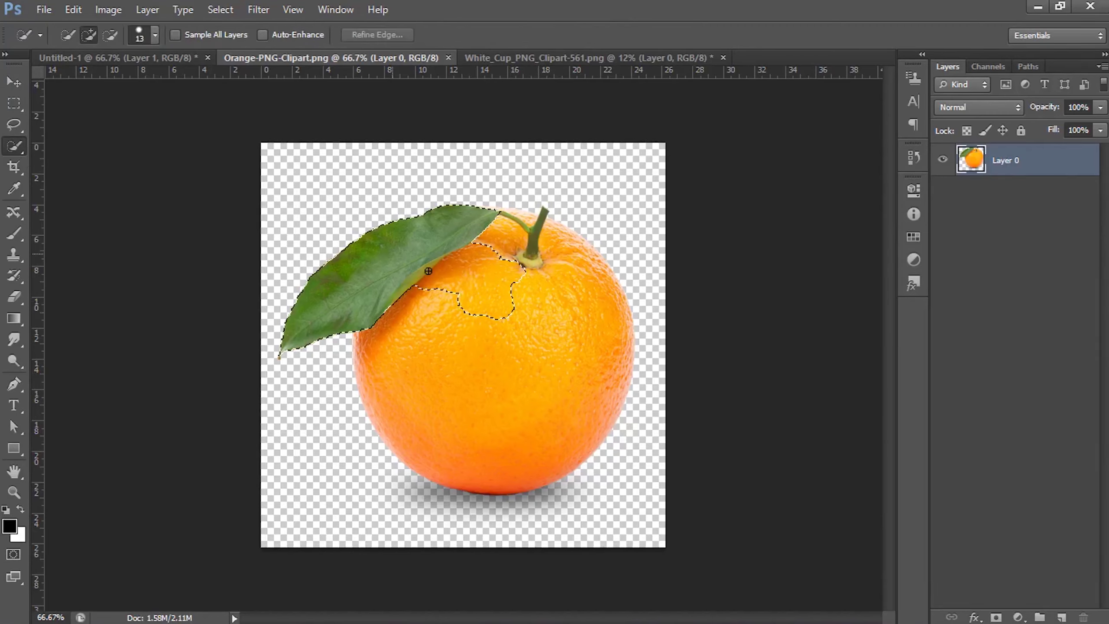
{"action": "left_click_drag", "start_coordinate": [482, 289], "coordinate": [450, 314]}
{"action": "left_click_drag", "start_coordinate": [515, 461], "coordinate": [519, 440]}
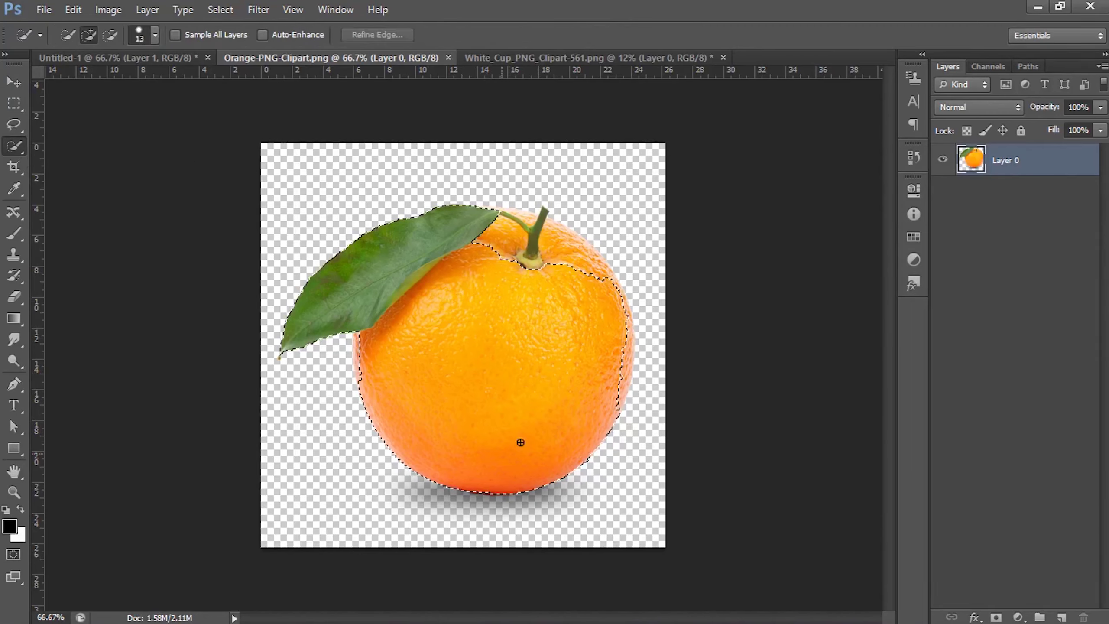
{"action": "mouse_move", "coordinate": [596, 217]}
{"action": "left_mouse_down"}
{"action": "mouse_move", "coordinate": [537, 173]}
{"action": "mouse_move", "coordinate": [475, 181]}
{"action": "left_mouse_up"}
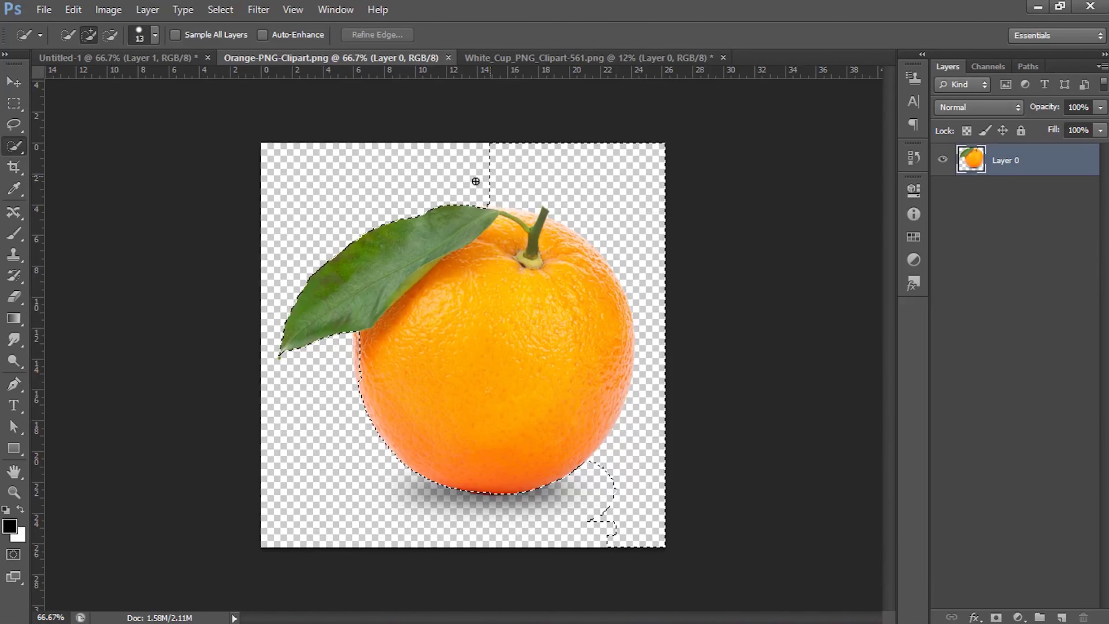
{"action": "key", "text": "ctrl+z"}
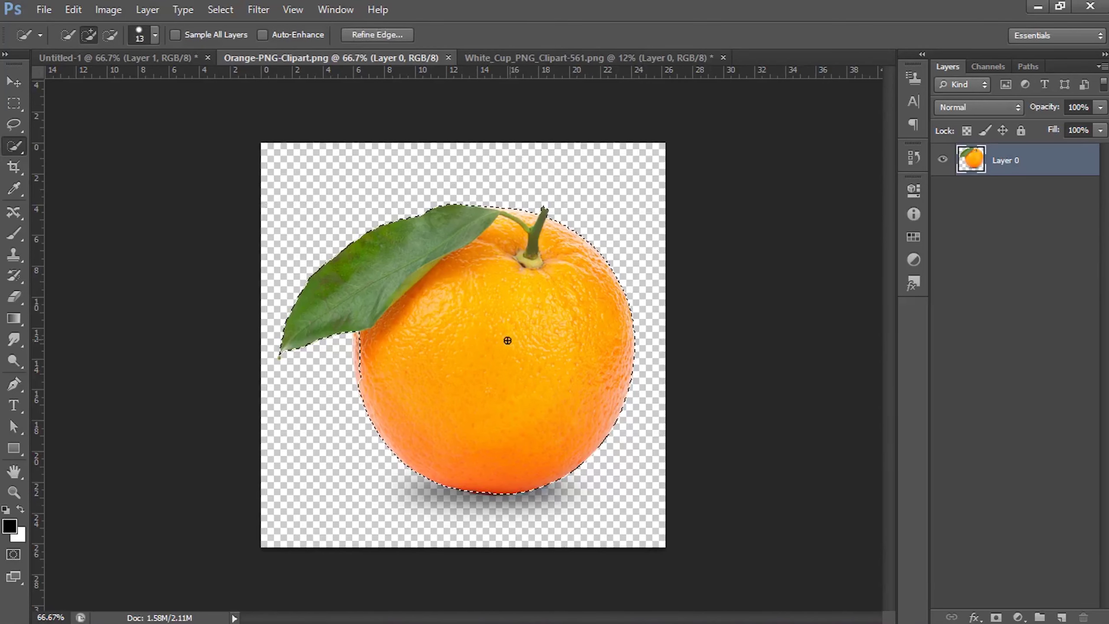
{"action": "left_click_drag", "start_coordinate": [508, 339], "coordinate": [292, 362]}
{"action": "key", "text": "ctrl+z"}
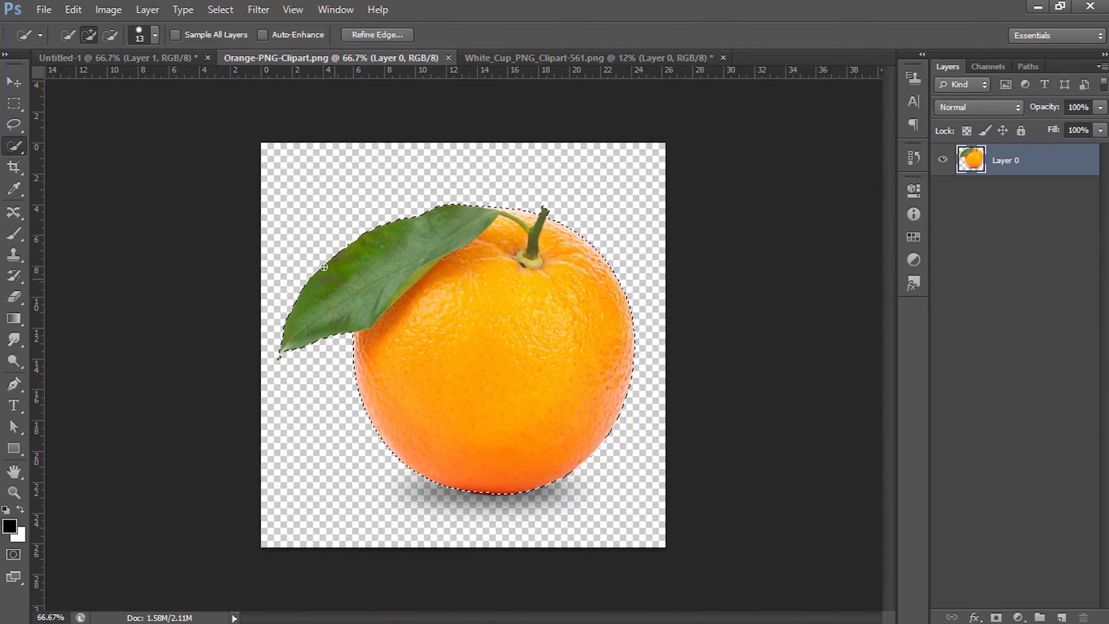
{"action": "left_click", "coordinate": [18, 82]}
- Drag the selected orange into the cup image, scale it up, and position it over the cup
{"action": "mouse_move", "coordinate": [447, 321]}
{"action": "left_mouse_down"}
{"action": "mouse_move", "coordinate": [537, 52]}
{"action": "mouse_move", "coordinate": [439, 319]}
{"action": "mouse_move", "coordinate": [448, 326]}
{"action": "mouse_move", "coordinate": [620, 193]}
{"action": "left_mouse_up"}
{"action": "key", "text": "ctrl+t"}
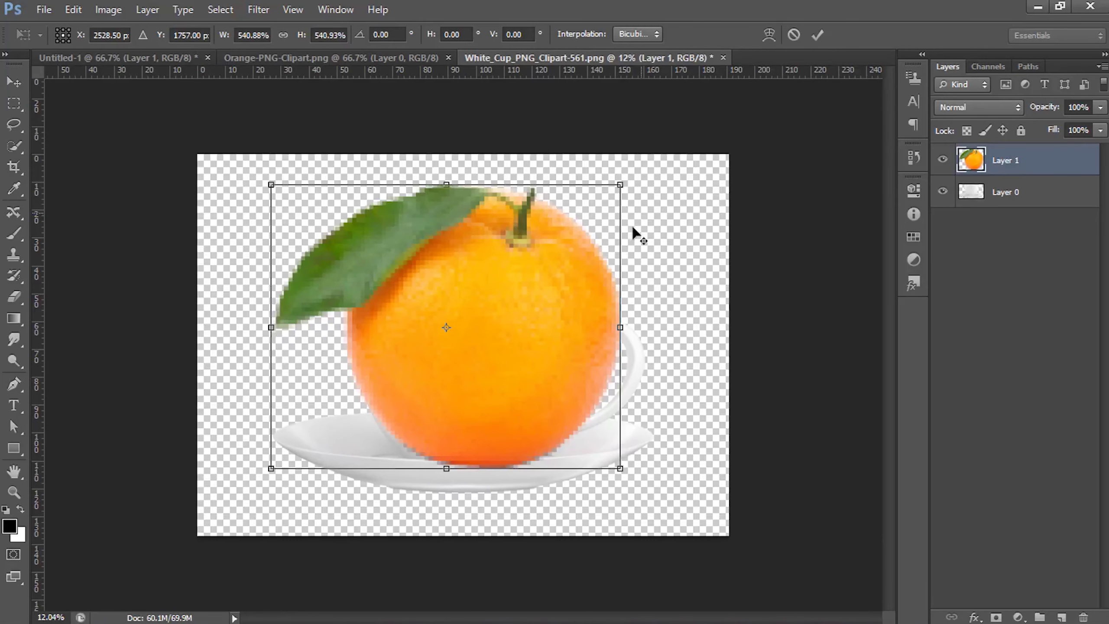
{"action": "mouse_move", "coordinate": [532, 325]}
{"action": "left_mouse_down"}
{"action": "mouse_move", "coordinate": [521, 312]}
{"action": "mouse_move", "coordinate": [521, 336]}
{"action": "left_mouse_up"}
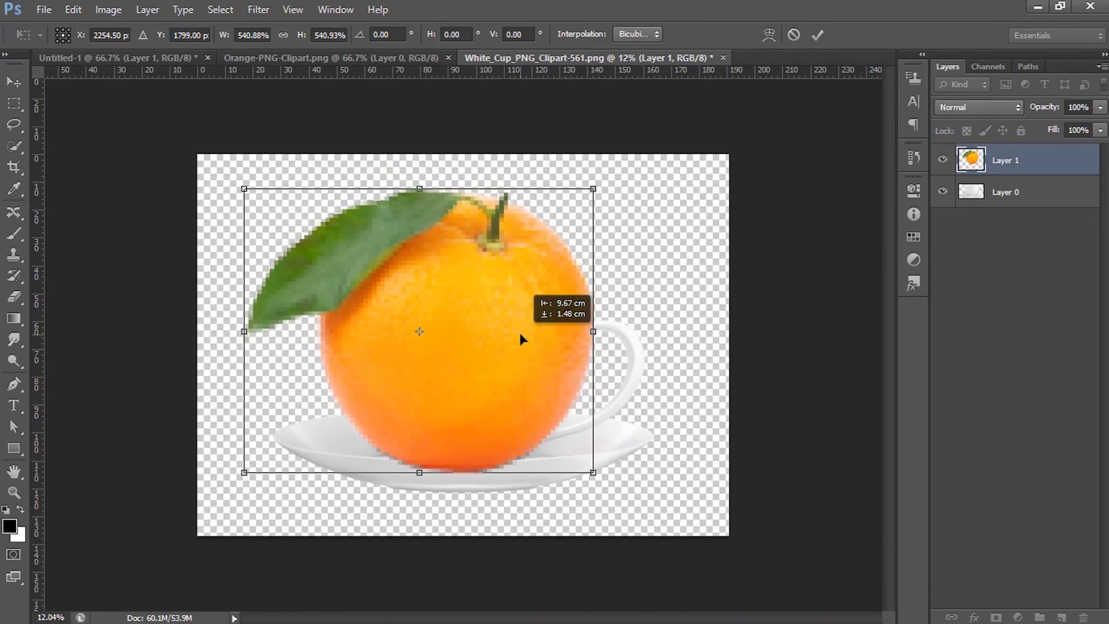
{"action": "key", "text": "Return"}
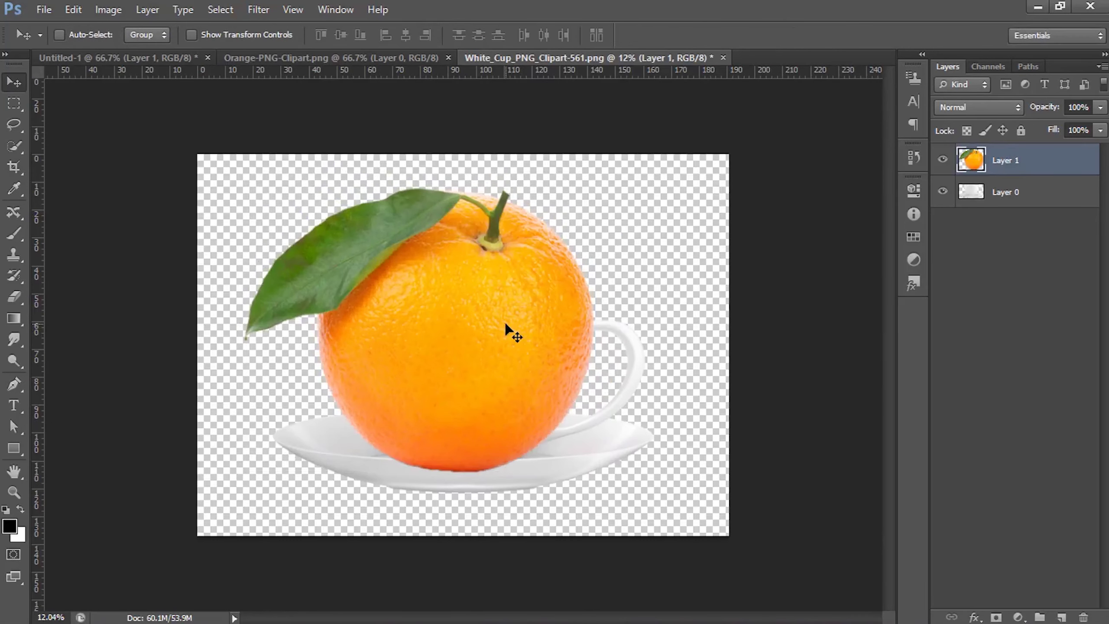
{"action": "mouse_move", "coordinate": [508, 329]}
{"action": "left_mouse_down"}
{"action": "mouse_move", "coordinate": [508, 312]}
{"action": "mouse_move", "coordinate": [514, 322]}
{"action": "left_mouse_up"}
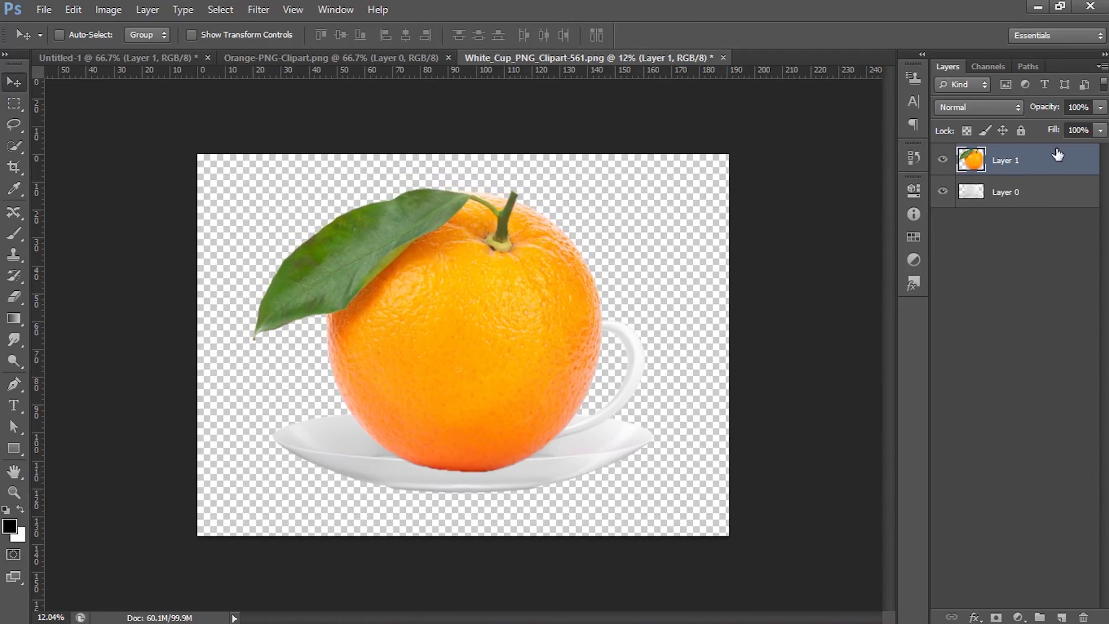
- Set the orange layer's opacity to 71%
{"action": "left_click", "coordinate": [1100, 107]}
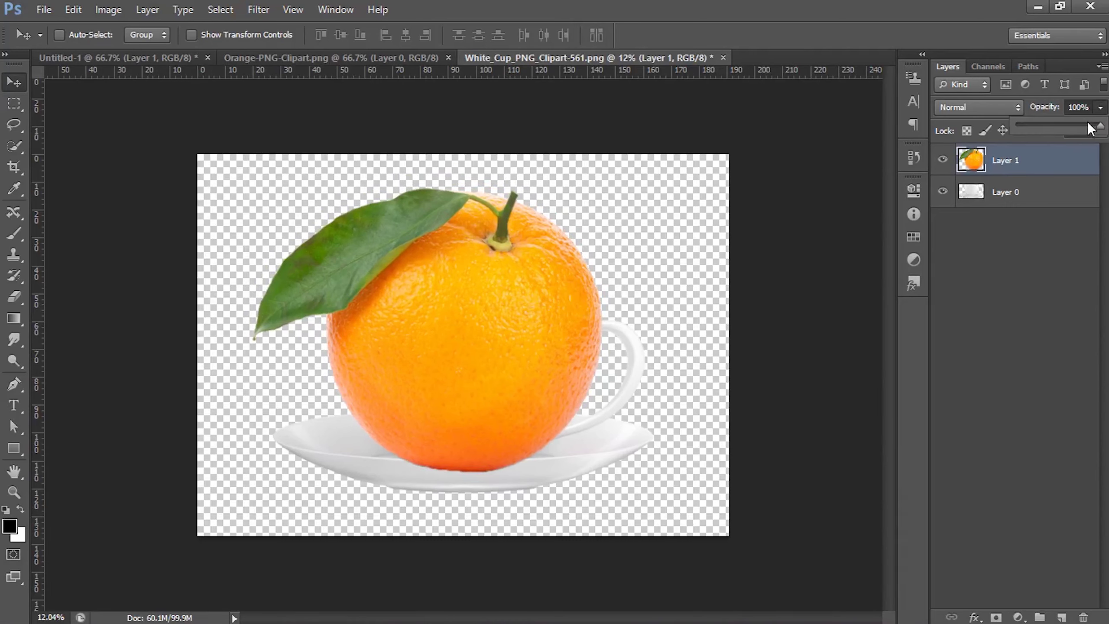
{"action": "left_click_drag", "start_coordinate": [1080, 126], "coordinate": [1076, 126]}
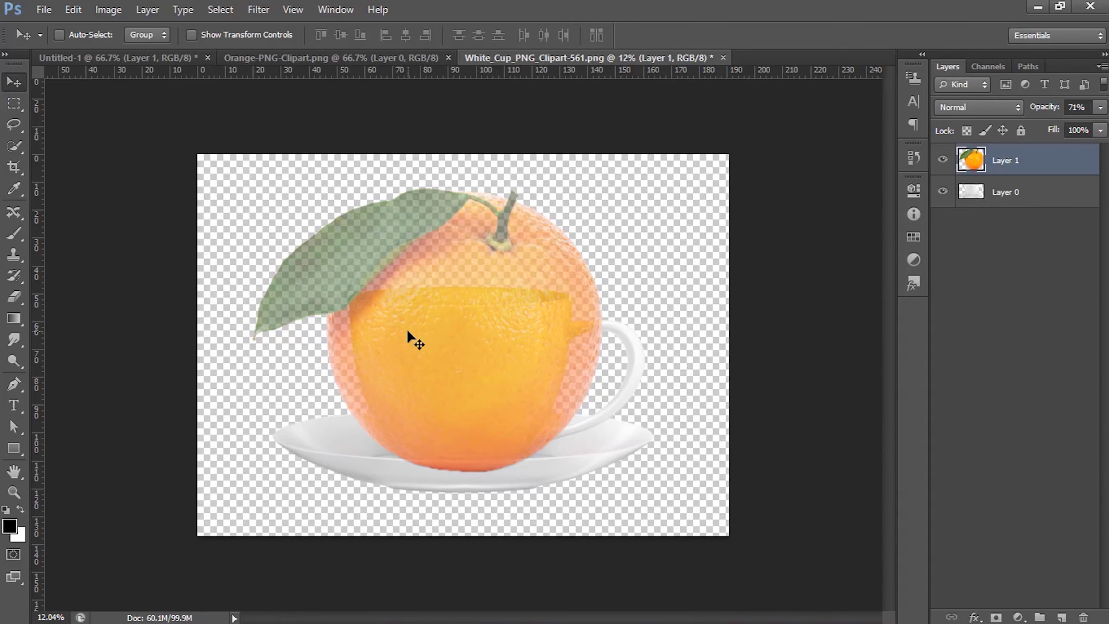
{"action": "scroll", "coordinate": [416, 341], "scroll_direction": "up", "scroll_amount": 4}
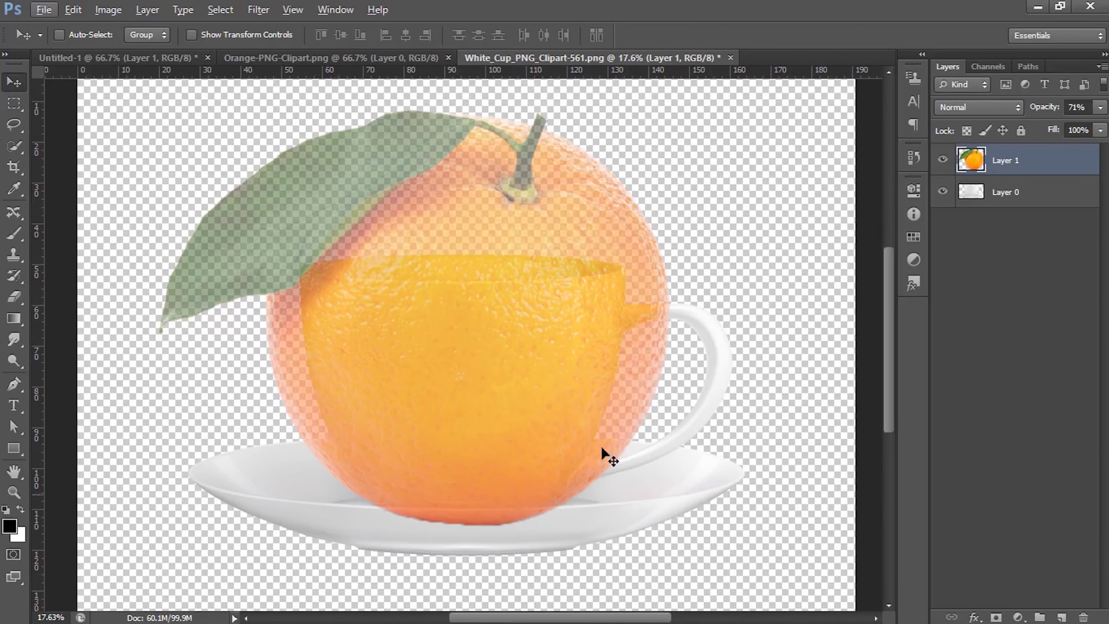
- Warp the orange layer, pulling its left, top and right sides toward the cup's outline
{"action": "key", "text": "ctrl+t"}
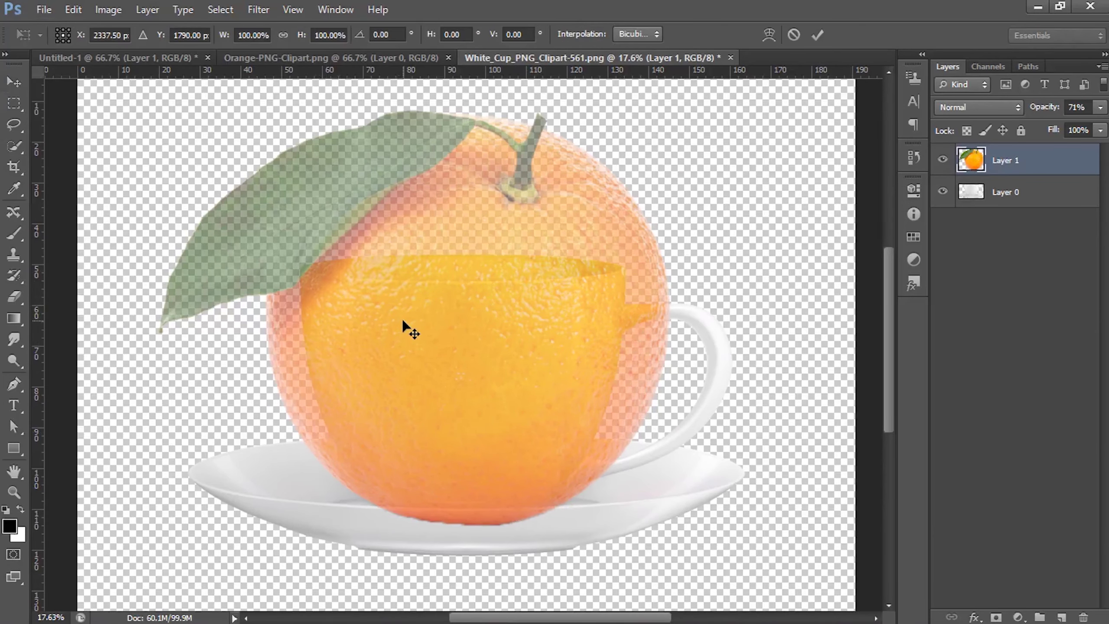
{"action": "right_click", "coordinate": [404, 322]}
{"action": "left_click", "coordinate": [487, 450]}
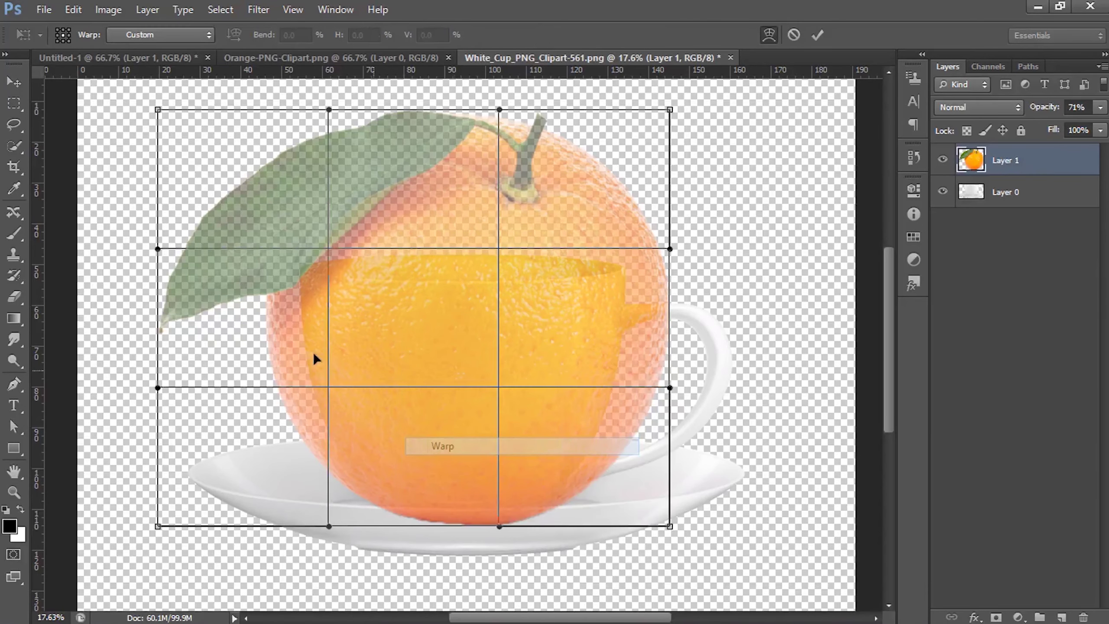
{"action": "mouse_move", "coordinate": [304, 315]}
{"action": "left_mouse_down"}
{"action": "mouse_move", "coordinate": [306, 304]}
{"action": "mouse_move", "coordinate": [310, 326]}
{"action": "left_mouse_up"}
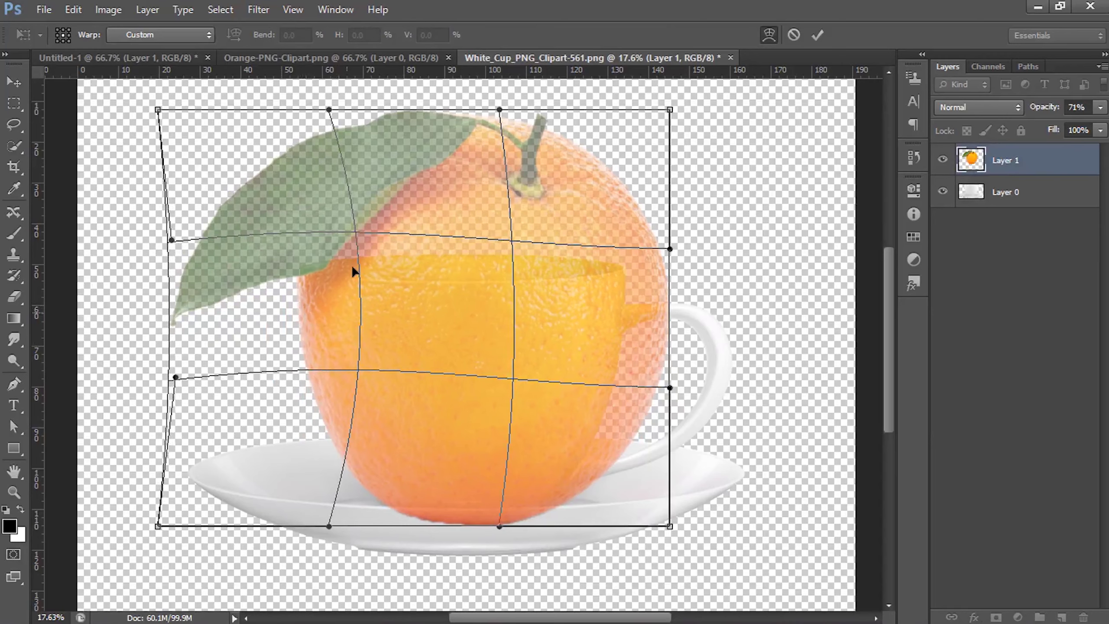
{"action": "left_click_drag", "start_coordinate": [340, 197], "coordinate": [342, 187]}
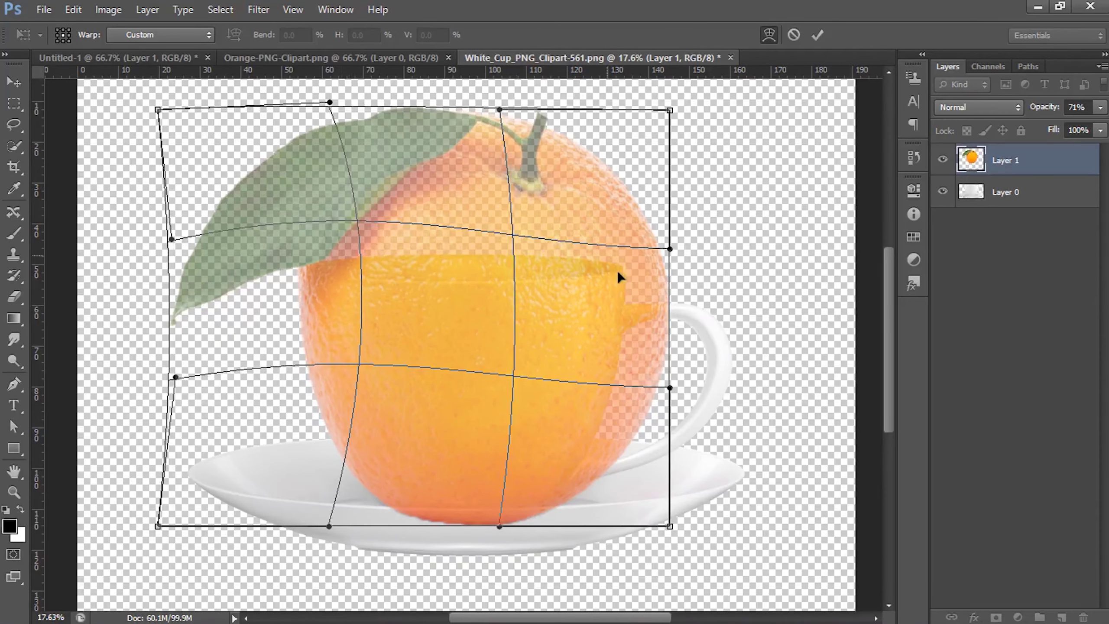
{"action": "left_click_drag", "start_coordinate": [662, 321], "coordinate": [619, 385]}
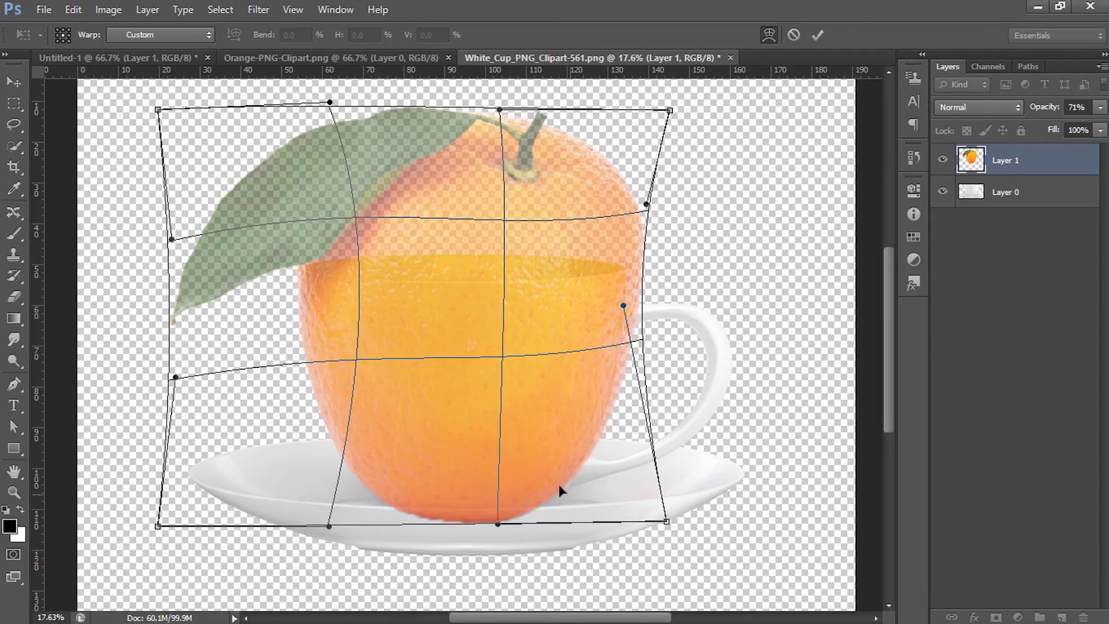
{"action": "left_click_drag", "start_coordinate": [558, 484], "coordinate": [569, 473]}
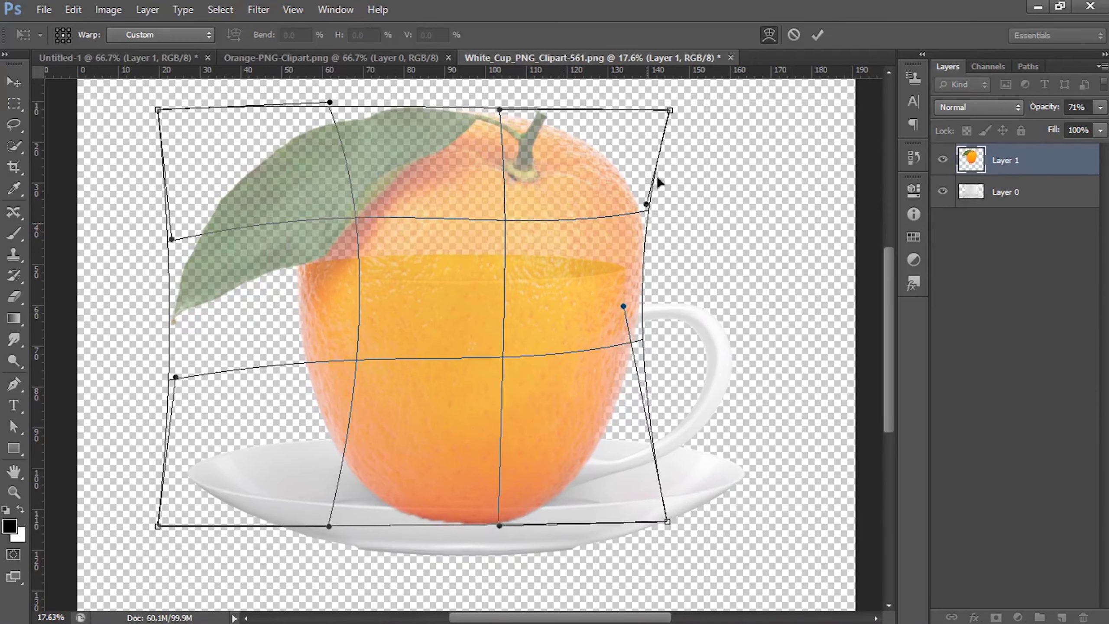
- Refine the warp along the orange's right side to fit the cup body, then commit it
{"action": "left_click_drag", "start_coordinate": [671, 110], "coordinate": [634, 113]}
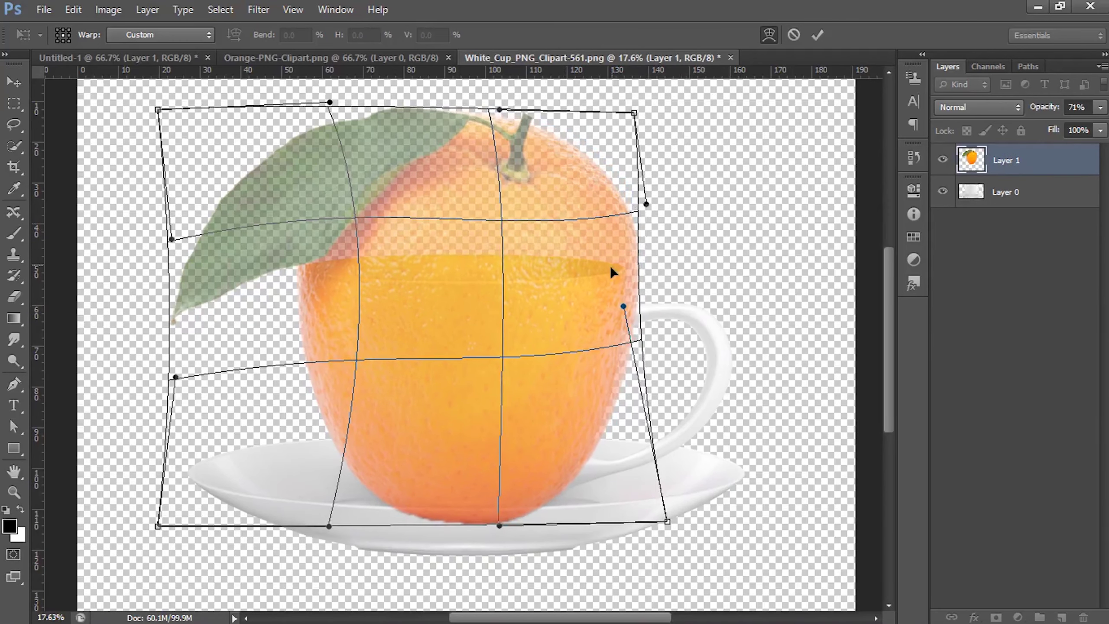
{"action": "left_click_drag", "start_coordinate": [610, 268], "coordinate": [605, 265]}
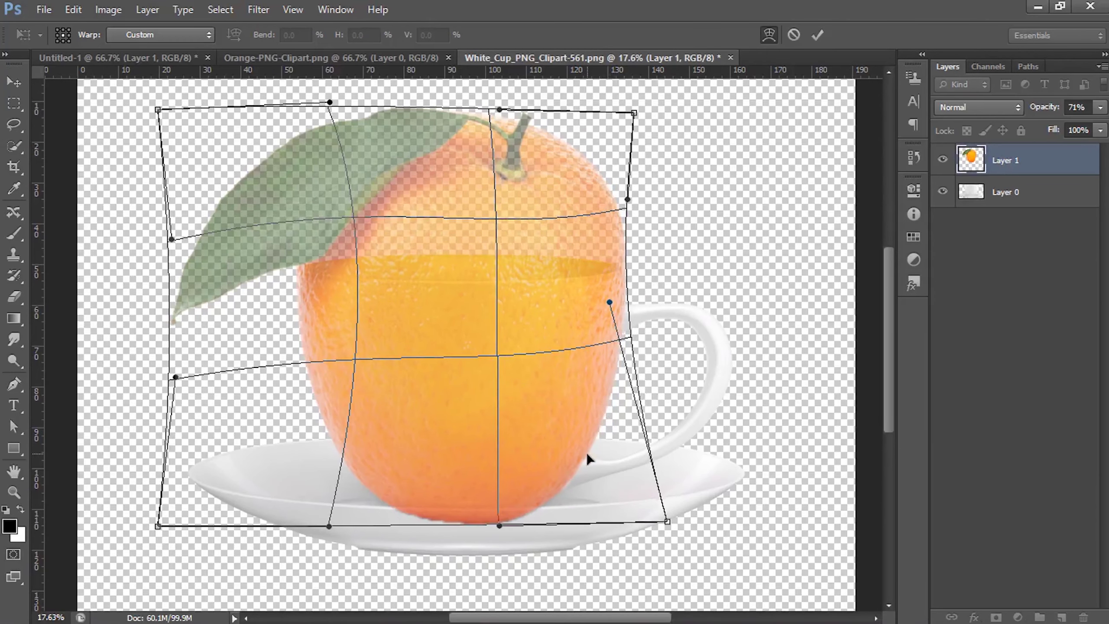
{"action": "left_click_drag", "start_coordinate": [586, 454], "coordinate": [587, 457]}
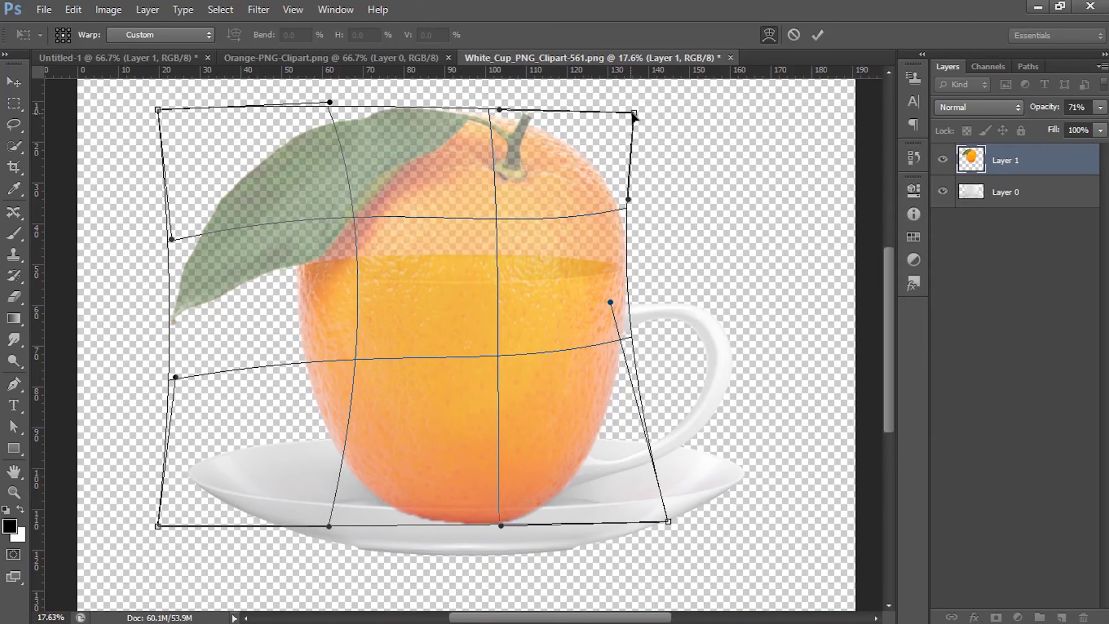
{"action": "left_click_drag", "start_coordinate": [634, 112], "coordinate": [619, 111]}
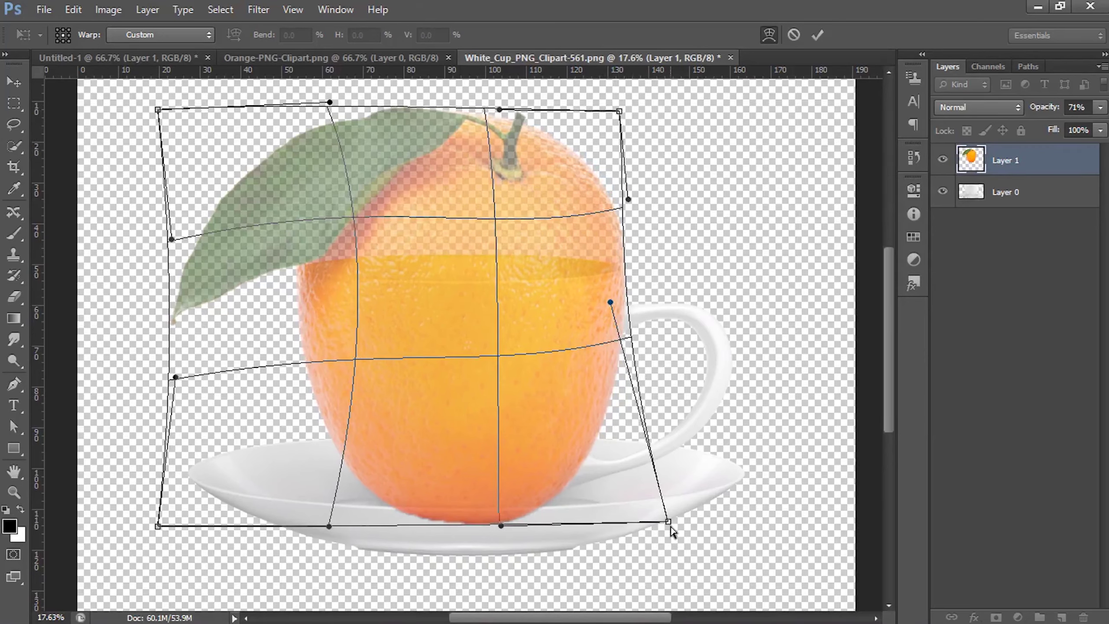
{"action": "left_click_drag", "start_coordinate": [668, 521], "coordinate": [663, 529]}
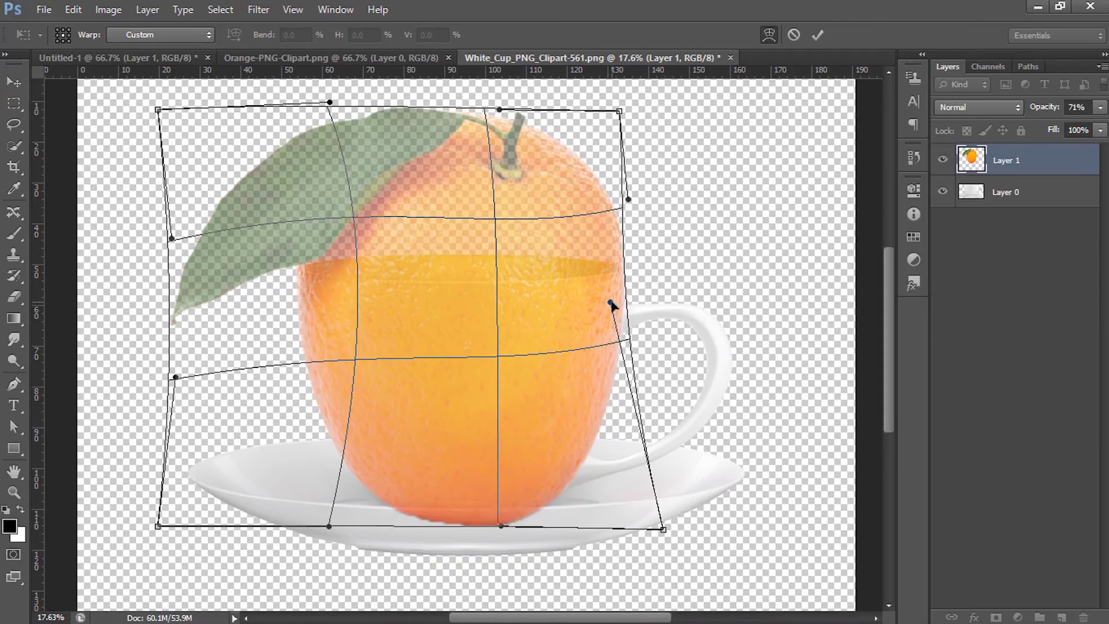
{"action": "left_click_drag", "start_coordinate": [610, 302], "coordinate": [618, 306]}
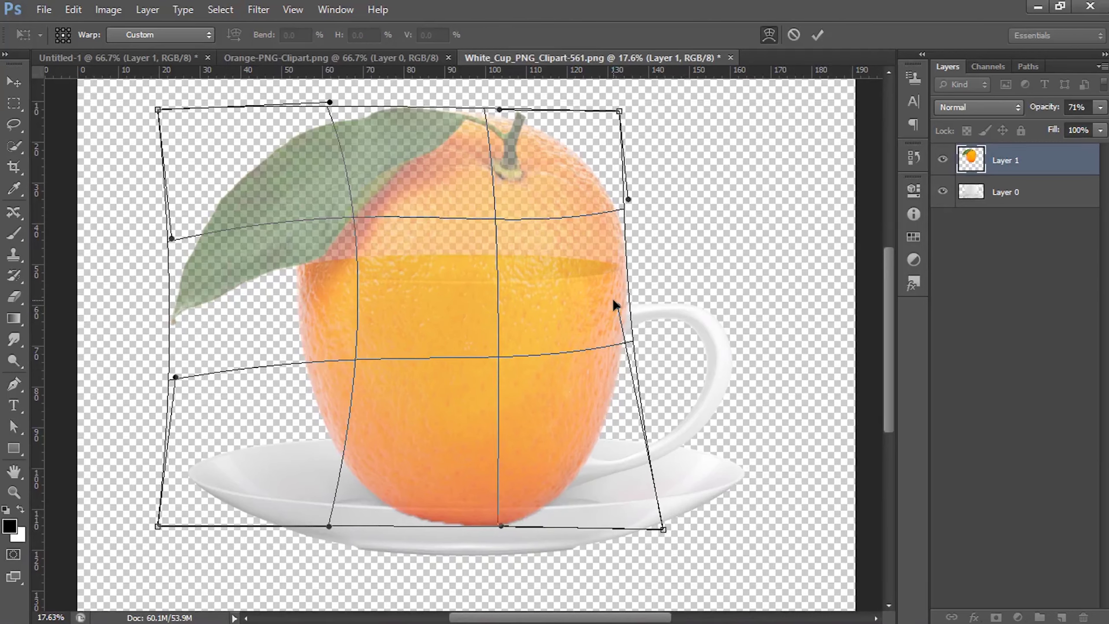
{"action": "key", "text": "ctrl"}
{"action": "key", "text": "Return"}
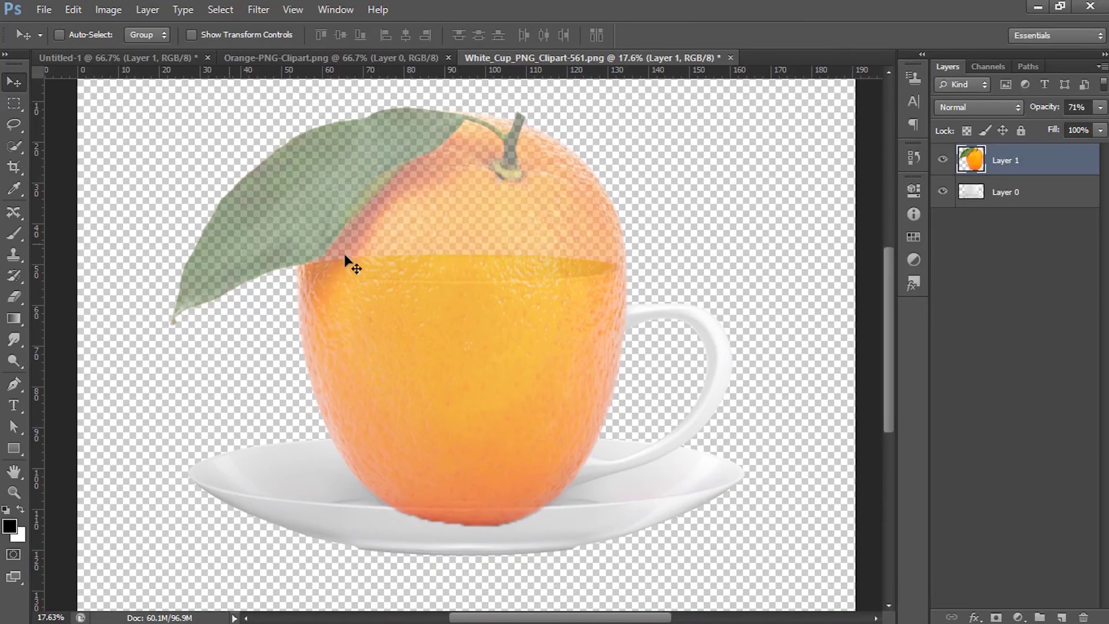
- Trace a closed Pen path around the leaf and the orange top above the cup rim
{"action": "left_click", "coordinate": [9, 386]}
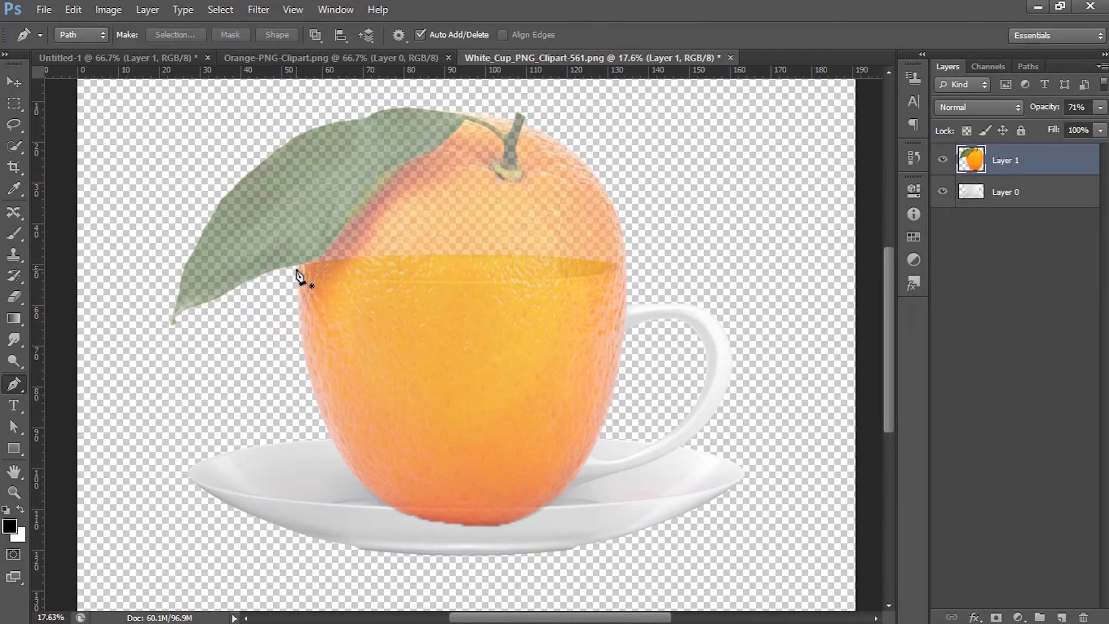
{"action": "left_click", "coordinate": [297, 267]}
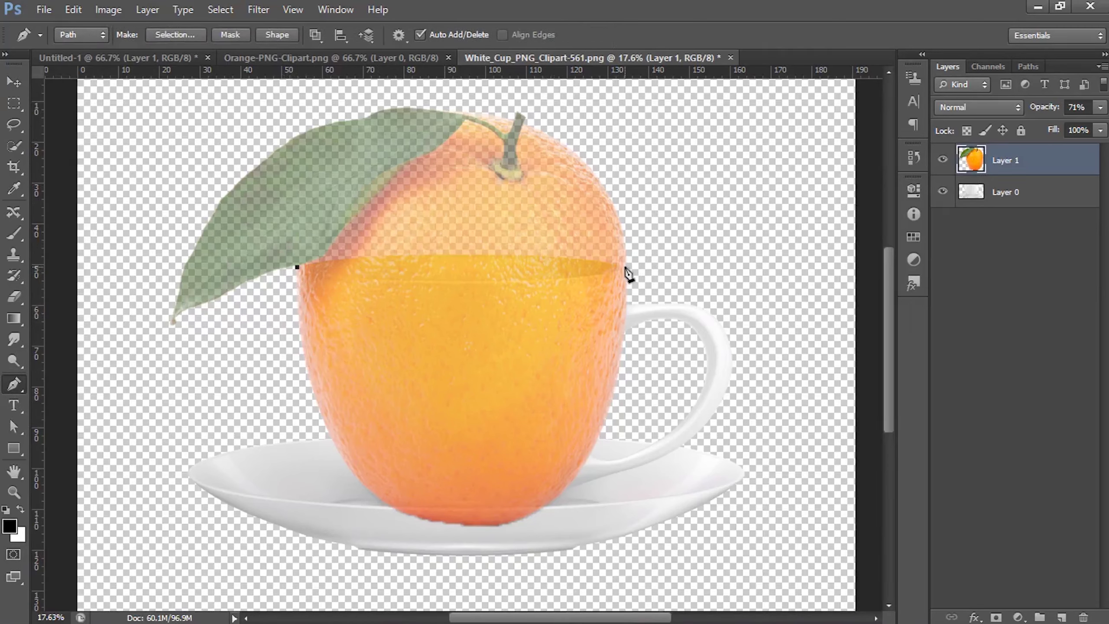
{"action": "left_click_drag", "start_coordinate": [626, 266], "coordinate": [760, 234]}
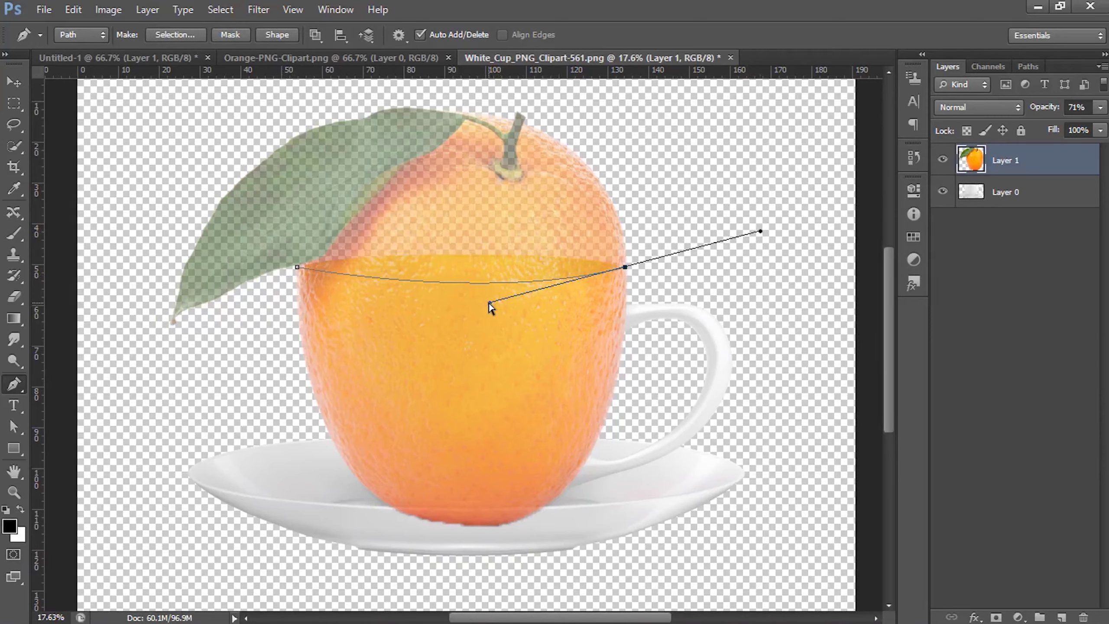
{"action": "left_click_drag", "start_coordinate": [489, 302], "coordinate": [455, 306]}
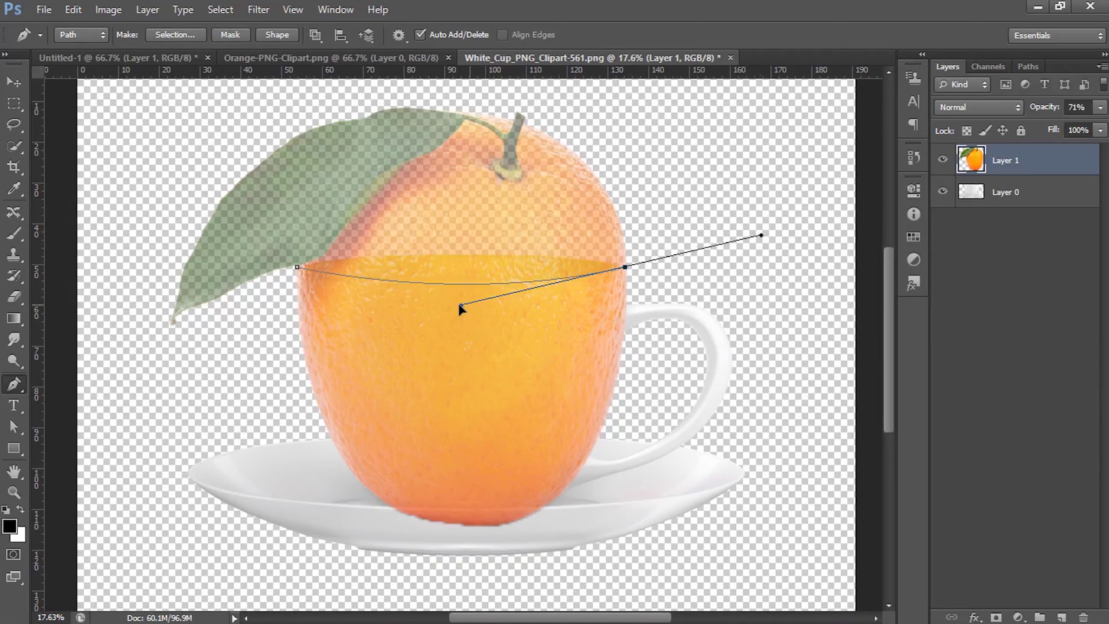
{"action": "left_click", "coordinate": [685, 202]}
{"action": "left_click", "coordinate": [660, 132]}
{"action": "left_click", "coordinate": [601, 106]}
{"action": "left_click", "coordinate": [449, 96]}
{"action": "left_click_drag", "start_coordinate": [278, 112], "coordinate": [222, 130]}
{"action": "left_click_drag", "start_coordinate": [176, 157], "coordinate": [164, 191]}
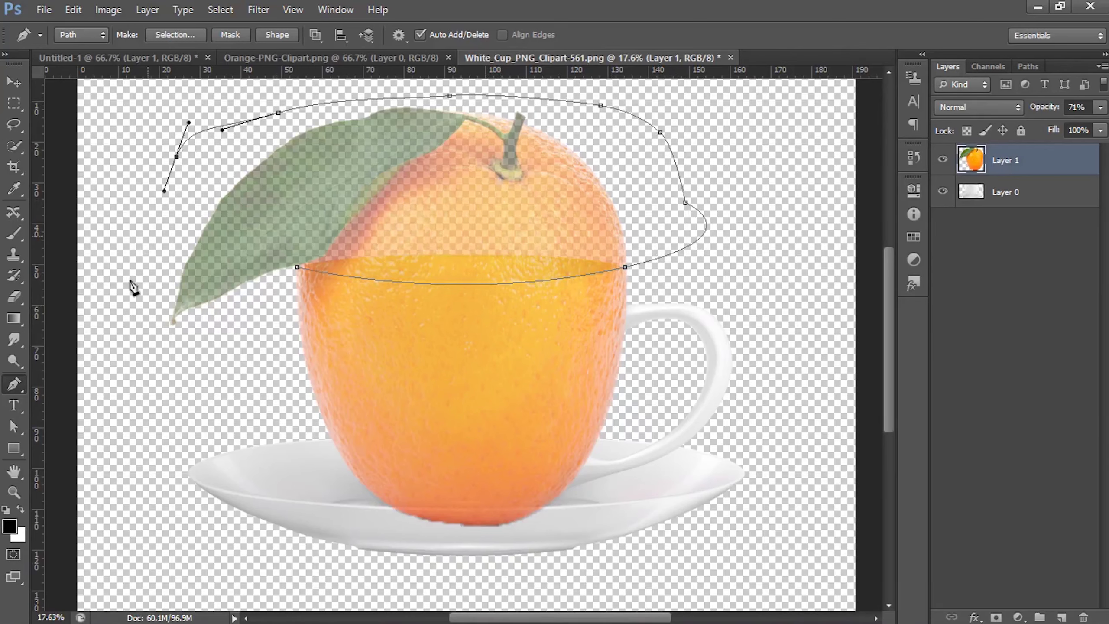
{"action": "left_click_drag", "start_coordinate": [132, 277], "coordinate": [130, 306]}
{"action": "left_click_drag", "start_coordinate": [133, 351], "coordinate": [210, 359]}
{"action": "left_click", "coordinate": [198, 370]}
{"action": "left_click", "coordinate": [257, 322]}
{"action": "left_click", "coordinate": [297, 267]}
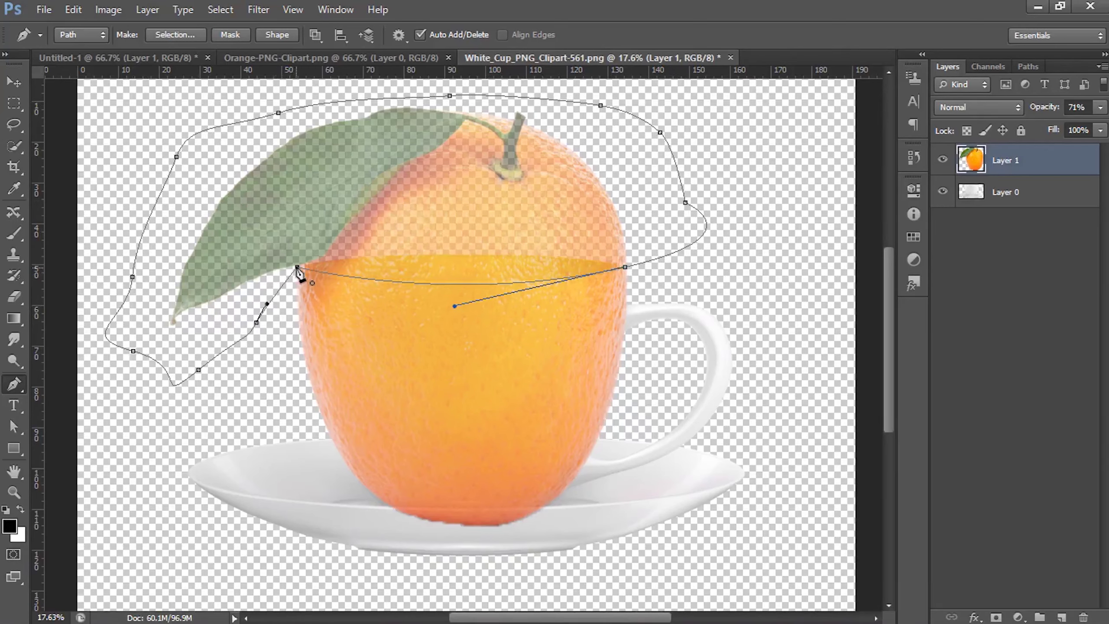
- Convert the path to a selection, delete the leaf and orange top, and deselect
{"action": "key", "text": "ctrl+Return"}
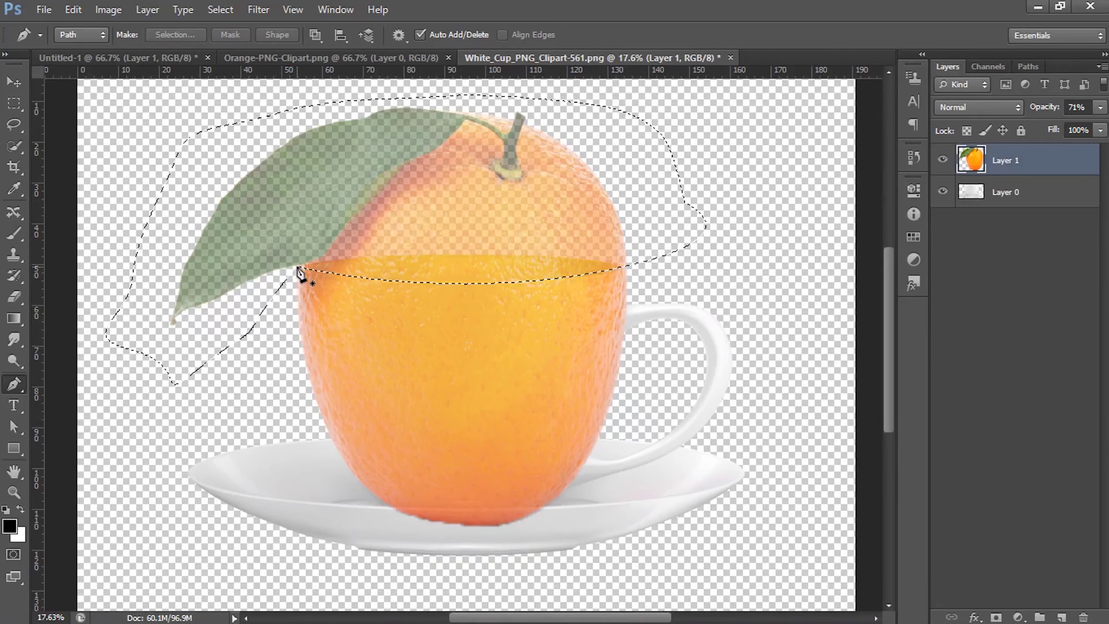
{"action": "key", "text": "Delete"}
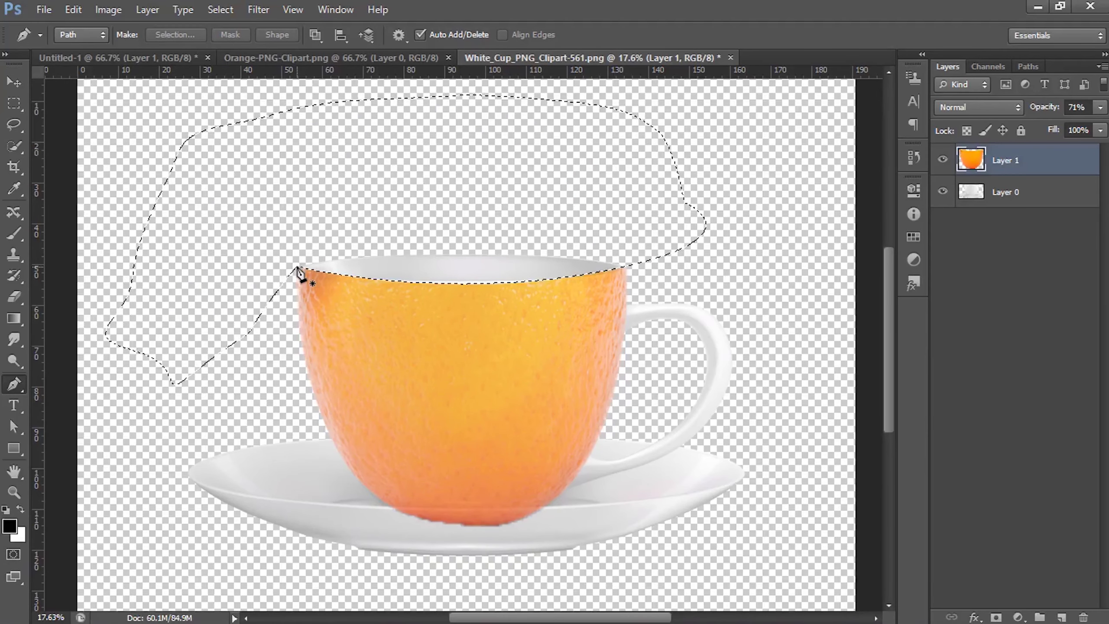
{"action": "left_click", "coordinate": [220, 9]}
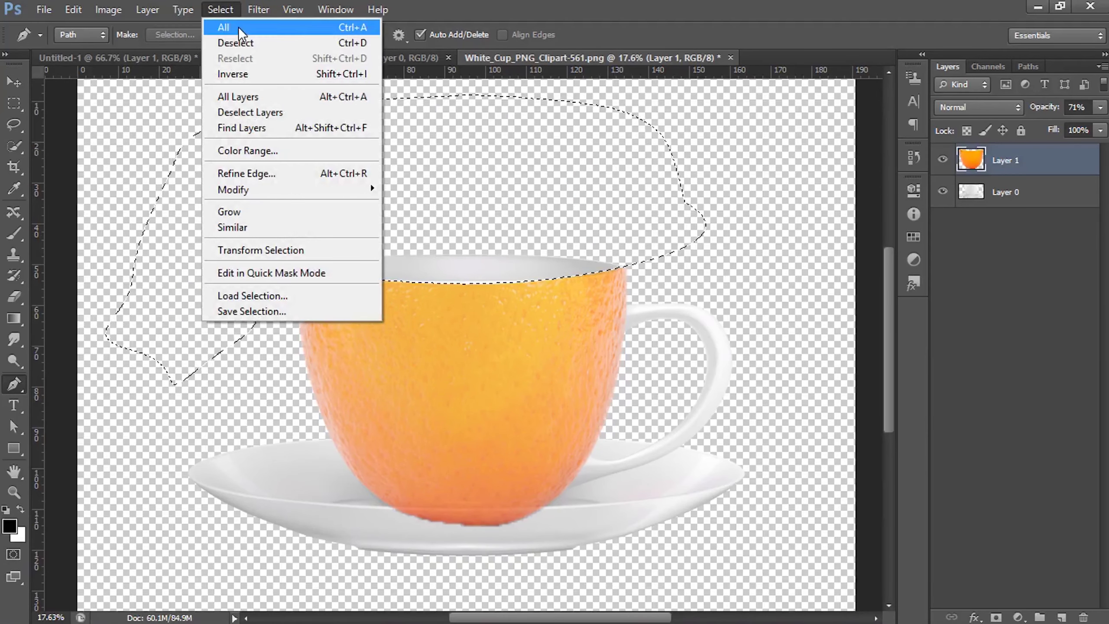
{"action": "left_click", "coordinate": [235, 43]}
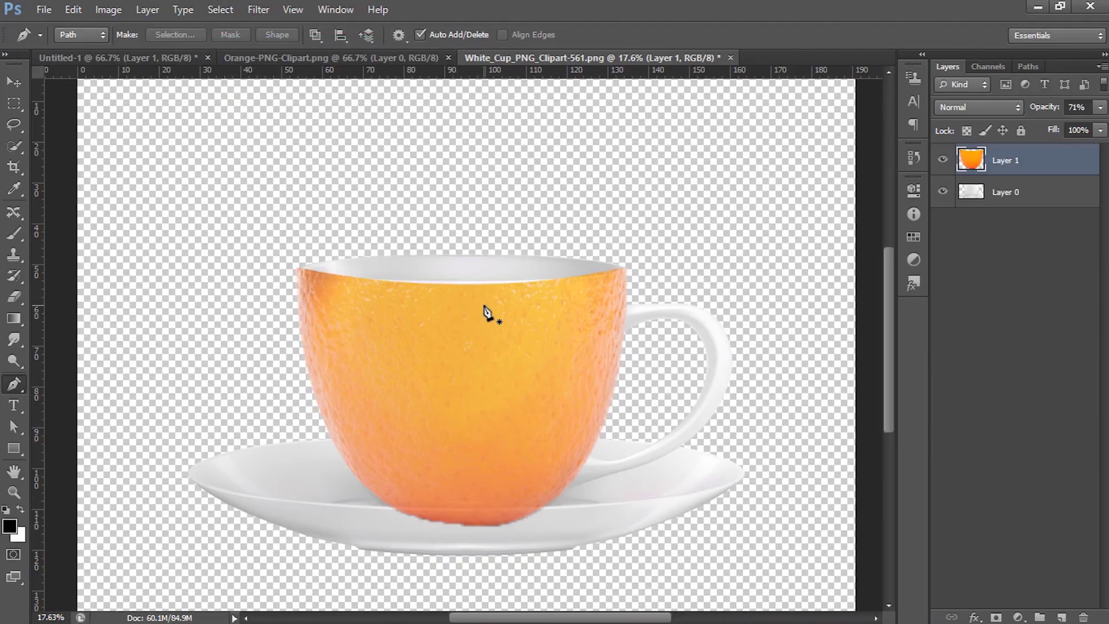
- Restore the orange layer to full opacity
{"action": "left_click", "coordinate": [14, 82]}
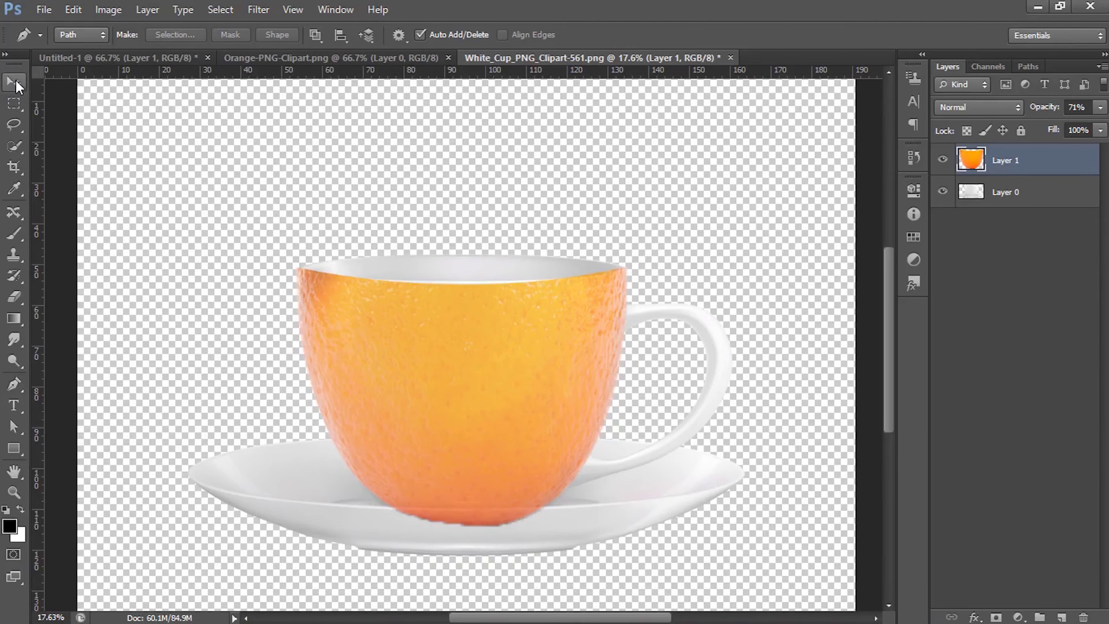
{"action": "scroll", "coordinate": [495, 295], "scroll_direction": "down", "scroll_amount": 2}
{"action": "scroll", "coordinate": [481, 341], "scroll_direction": "up", "scroll_amount": 2}
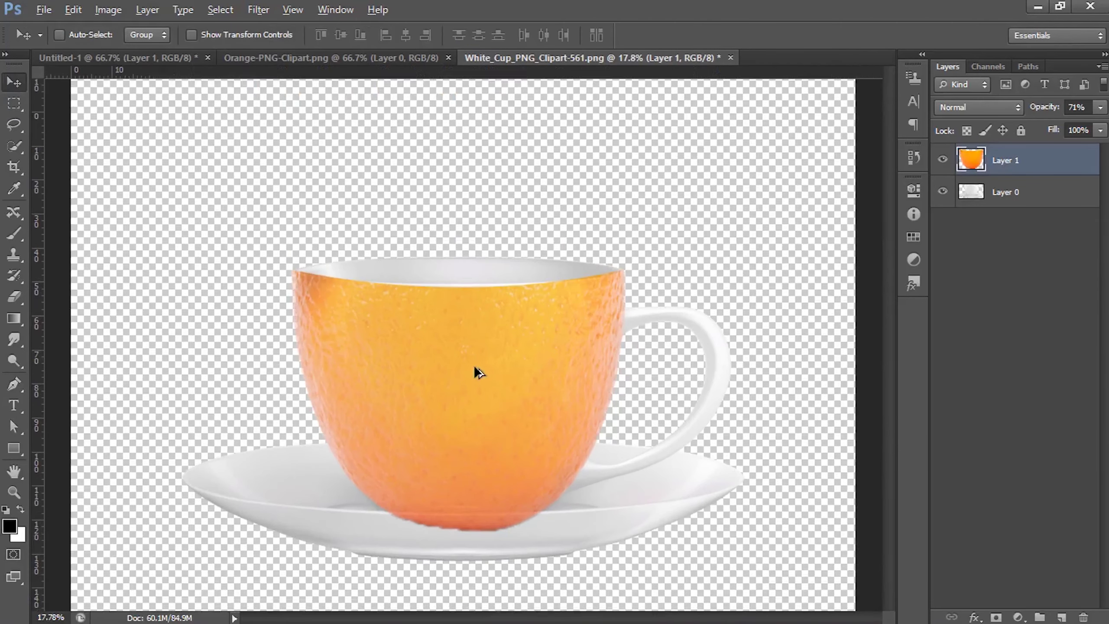
{"action": "left_click", "coordinate": [1099, 109]}
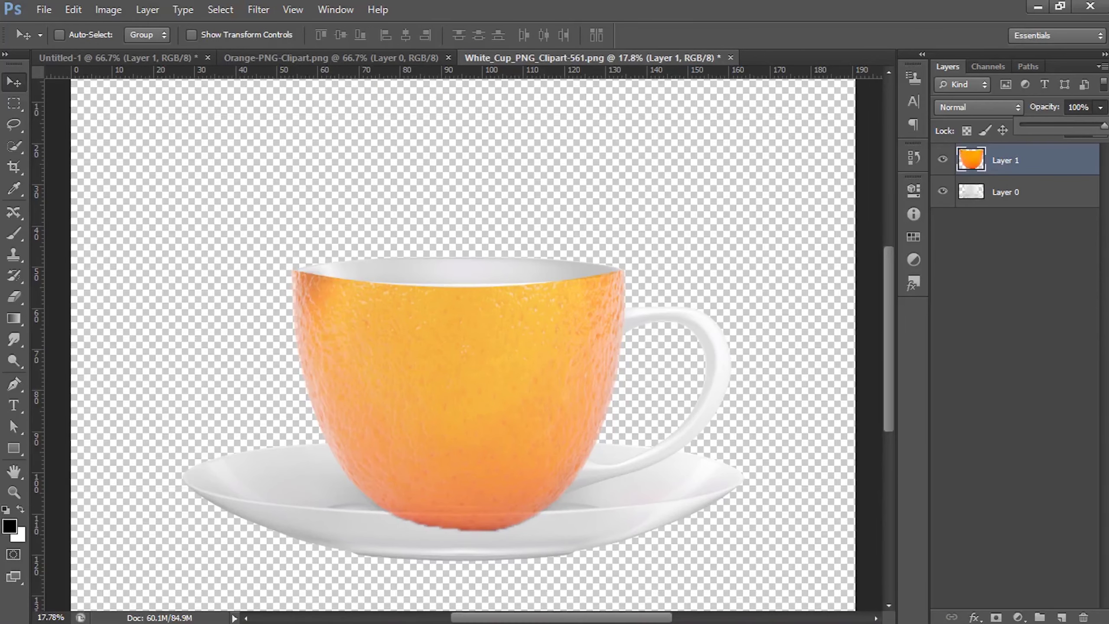
{"action": "left_click", "coordinate": [655, 364]}
{"action": "scroll", "coordinate": [546, 415], "scroll_direction": "down", "scroll_amount": 2}
{"action": "scroll", "coordinate": [493, 472], "scroll_direction": "up", "scroll_amount": 2}
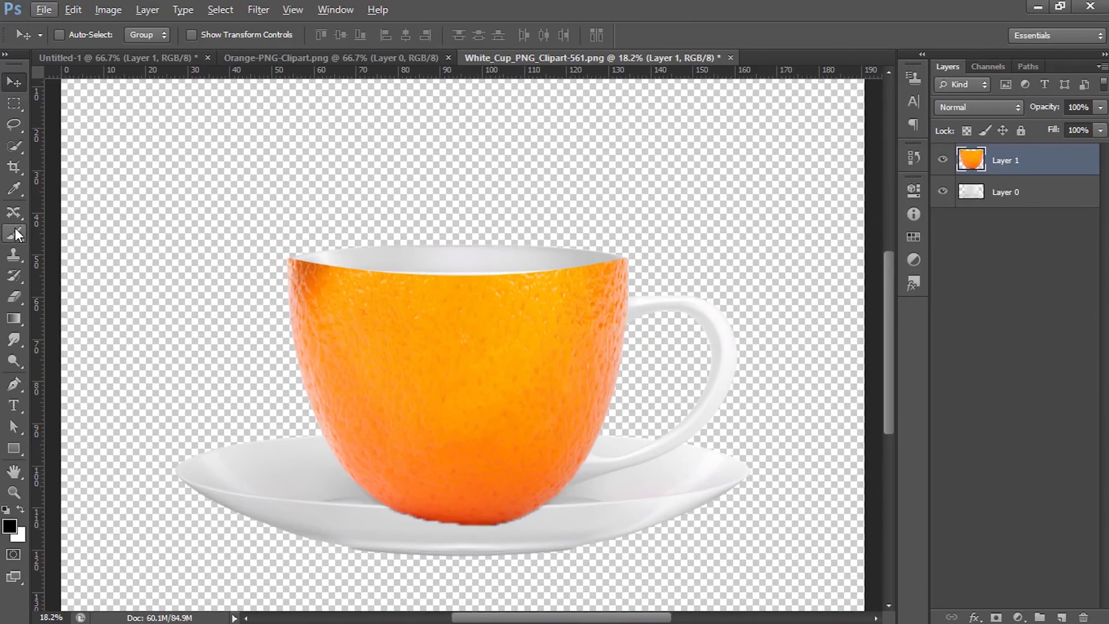
- Trace a closed Pen path around the orange overlapping the front of the saucer
{"action": "left_click", "coordinate": [13, 385]}
{"action": "left_click", "coordinate": [287, 498]}
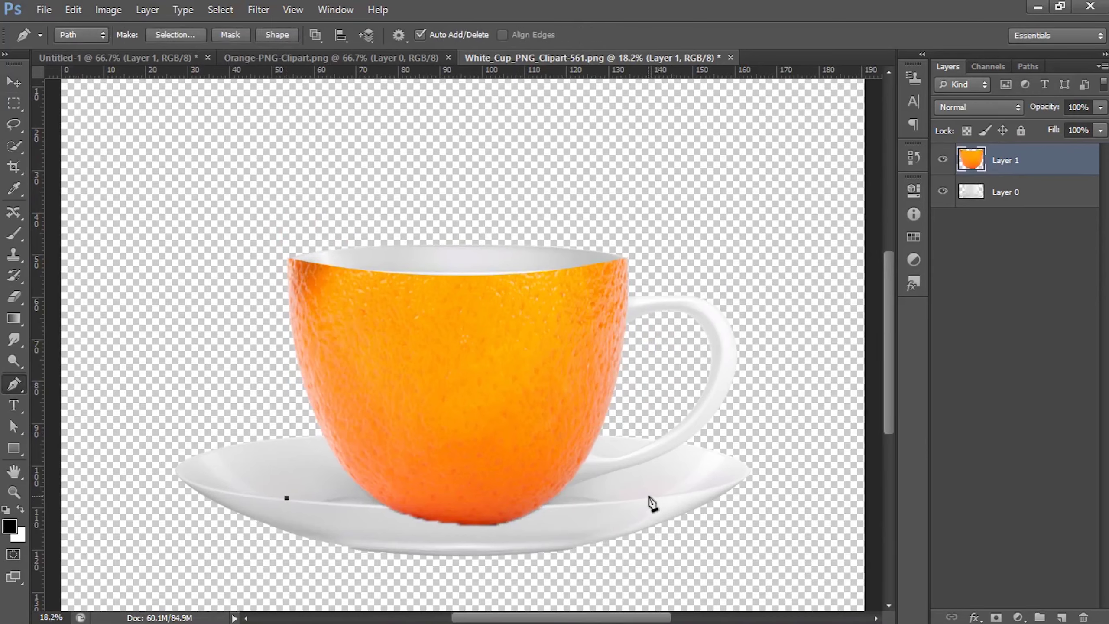
{"action": "left_click_drag", "start_coordinate": [650, 497], "coordinate": [821, 475]}
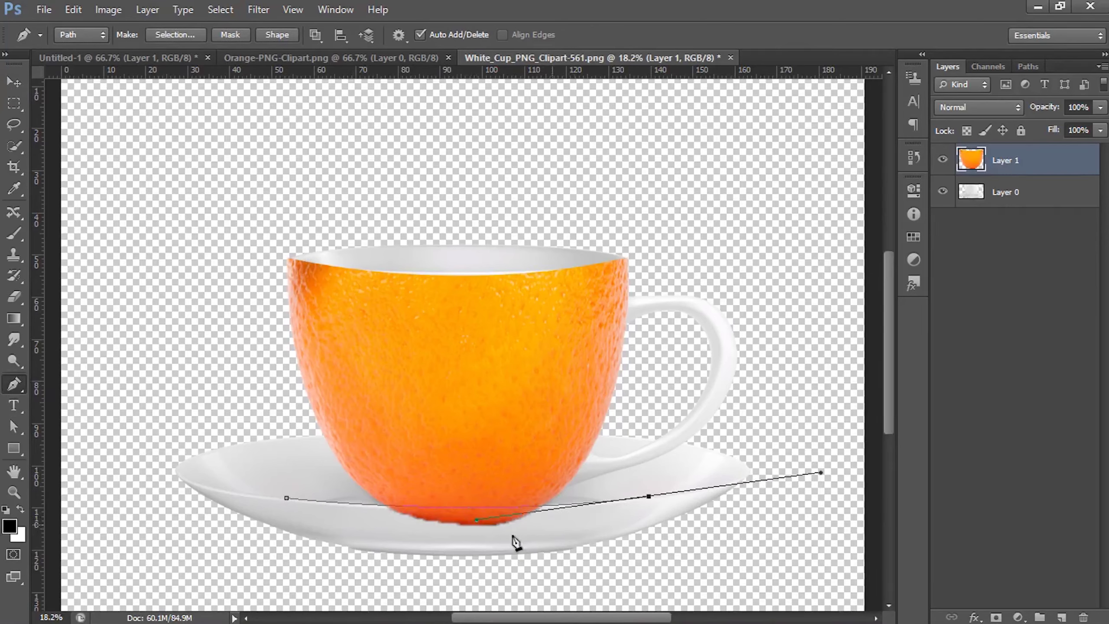
{"action": "left_click", "coordinate": [588, 559]}
{"action": "left_click", "coordinate": [438, 578]}
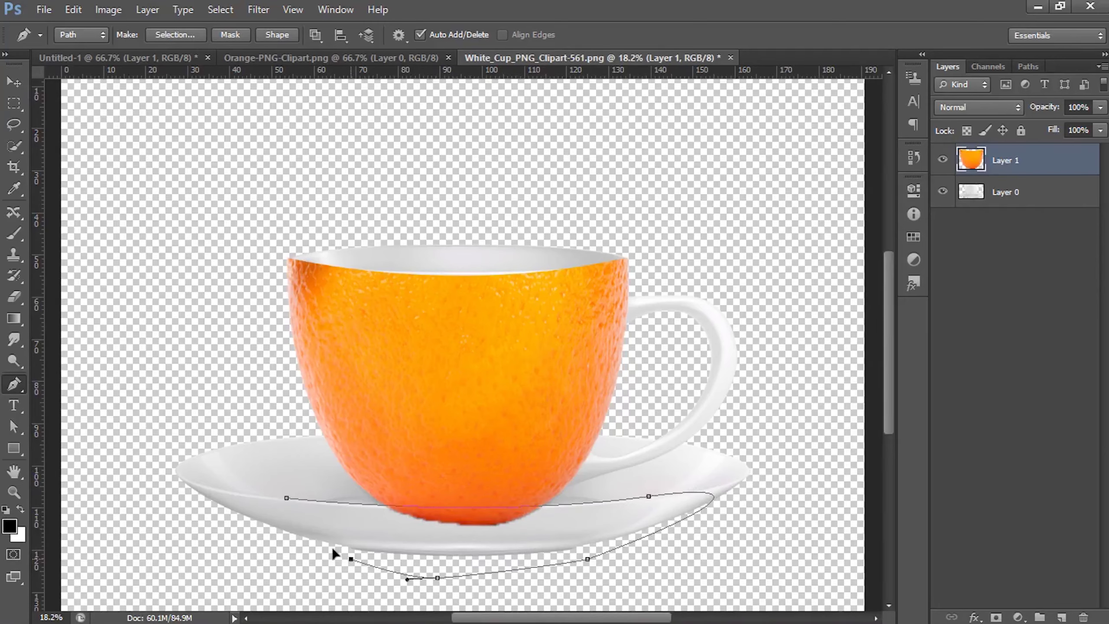
{"action": "left_click", "coordinate": [351, 559]}
{"action": "left_click", "coordinate": [298, 530]}
{"action": "left_click", "coordinate": [283, 511]}
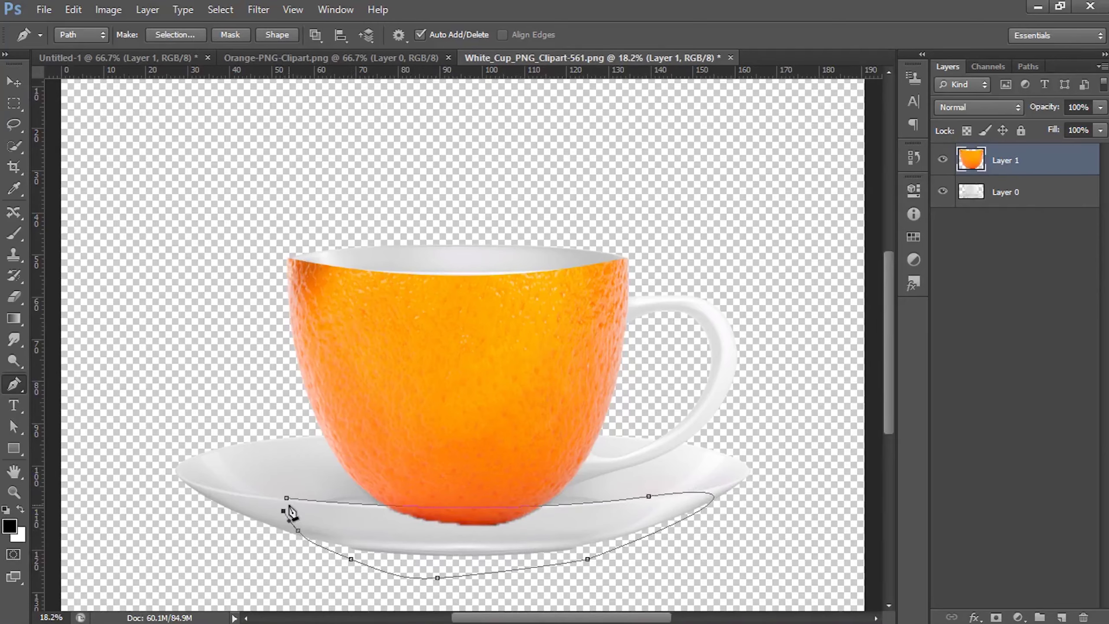
- Delete the orange overlapping the saucer, deselect, and zoom out to view the whole cup
{"action": "key", "text": "ctrl+Return"}
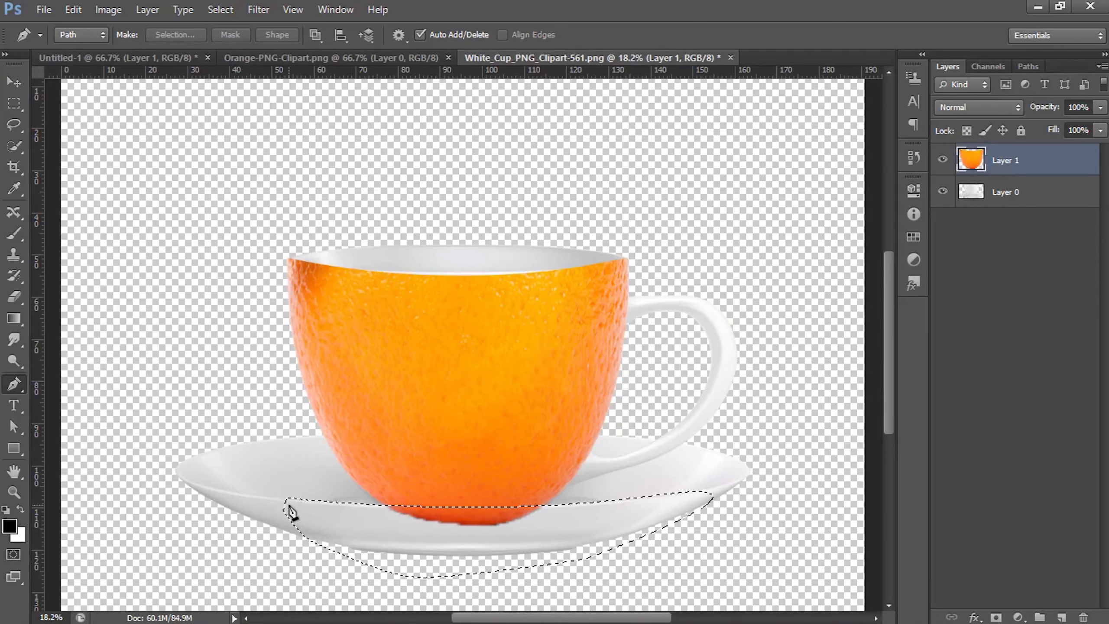
{"action": "key", "text": "Delete"}
{"action": "key", "text": "ctrl+d"}
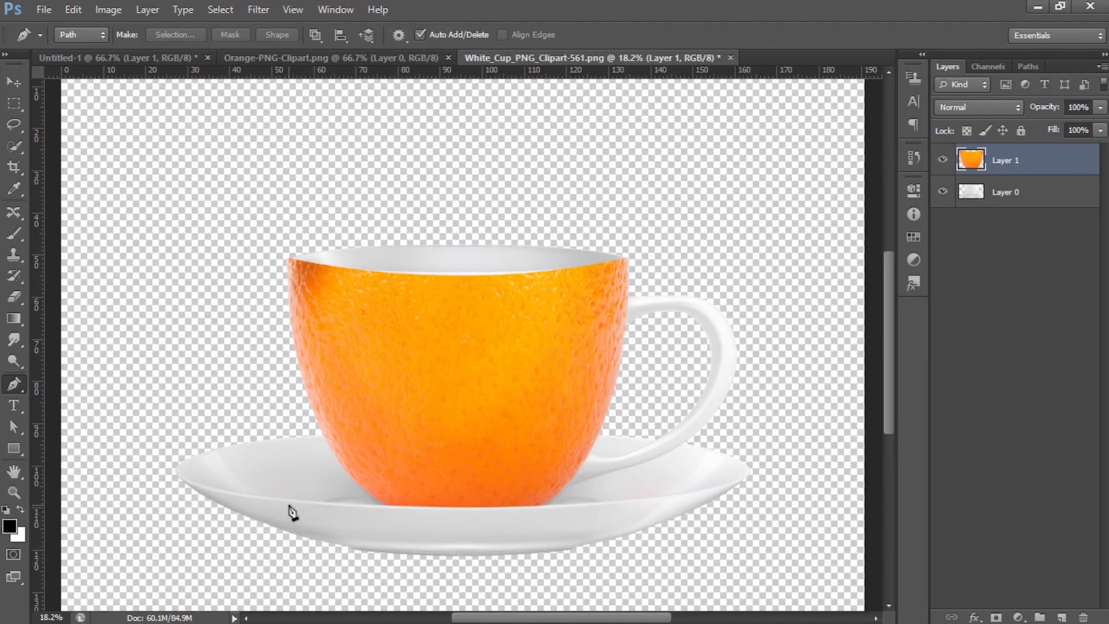
{"action": "left_click", "coordinate": [7, 87]}
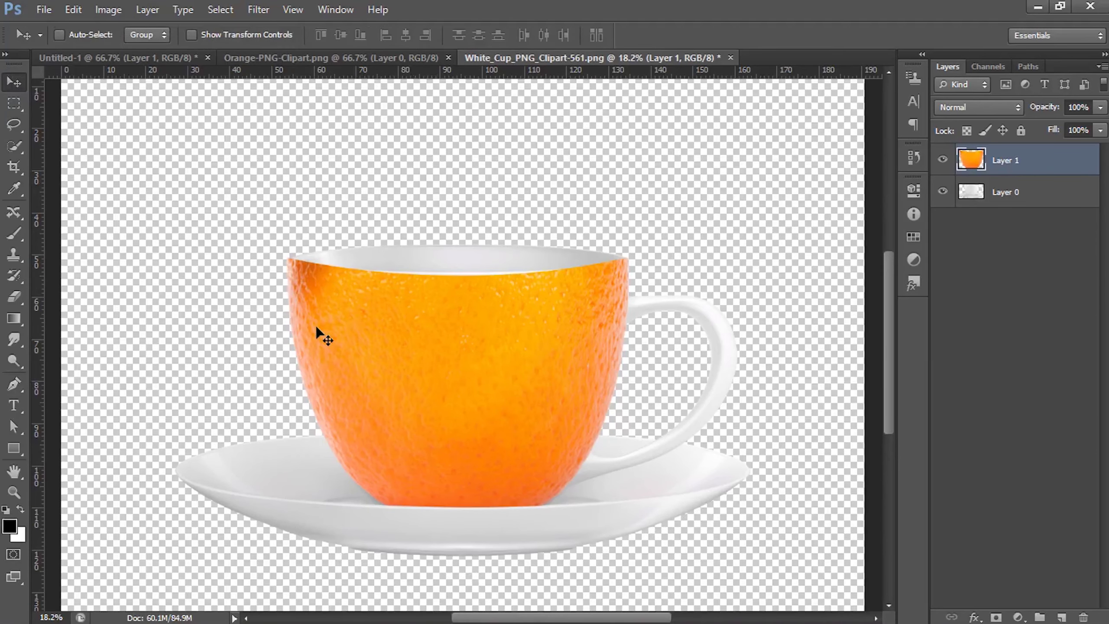
{"action": "scroll", "coordinate": [407, 369], "scroll_direction": "down", "scroll_amount": 2}
{"action": "scroll", "coordinate": [407, 368], "scroll_direction": "up", "scroll_amount": 1}
{"action": "scroll", "coordinate": [406, 368], "scroll_direction": "up", "scroll_amount": 1}
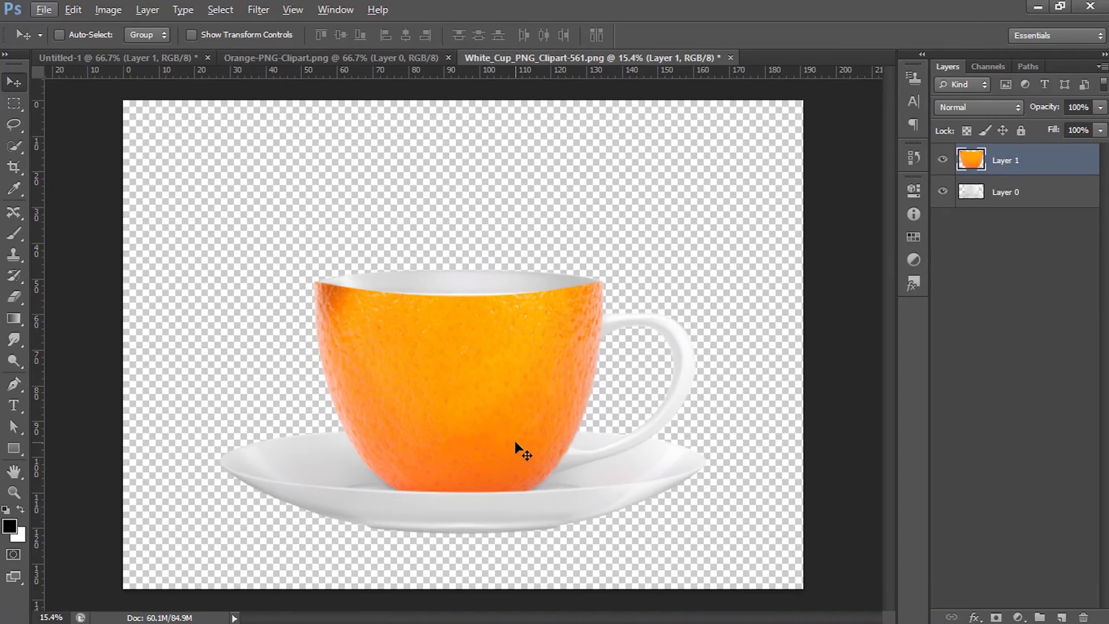
- Duplicate the orange layer, rotate the copy about 46°, and set it to 57% opacity
{"action": "mouse_move", "coordinate": [485, 436]}
{"action": "left_mouse_down"}
{"action": "mouse_move", "coordinate": [632, 331]}
{"action": "mouse_move", "coordinate": [577, 399]}
{"action": "left_mouse_up"}
{"action": "key", "text": "ctrl+t"}
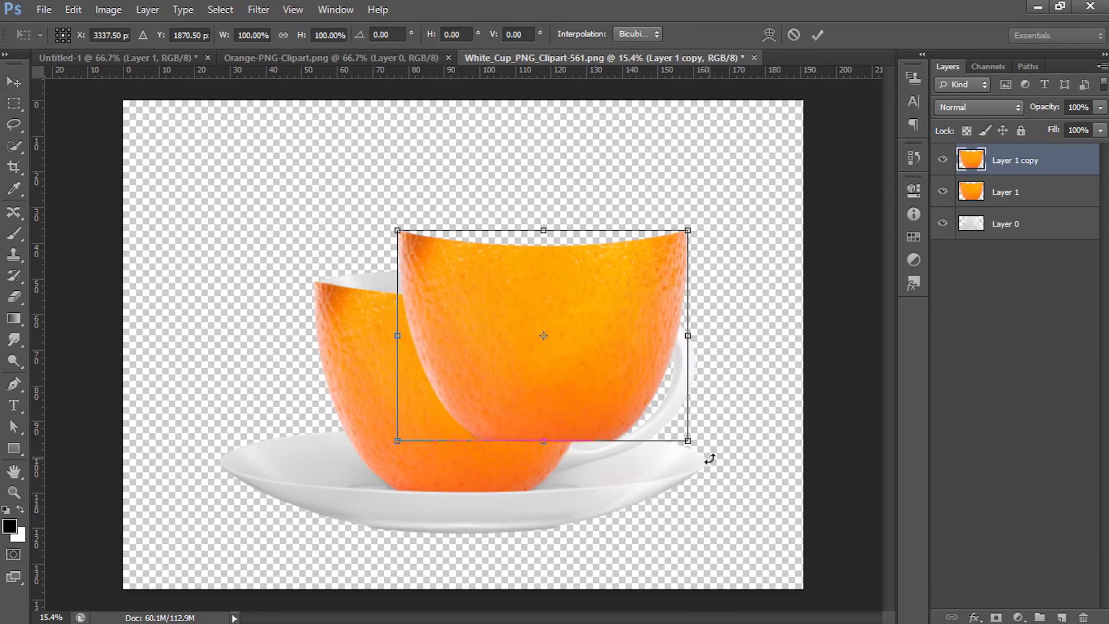
{"action": "left_click_drag", "start_coordinate": [709, 459], "coordinate": [578, 499]}
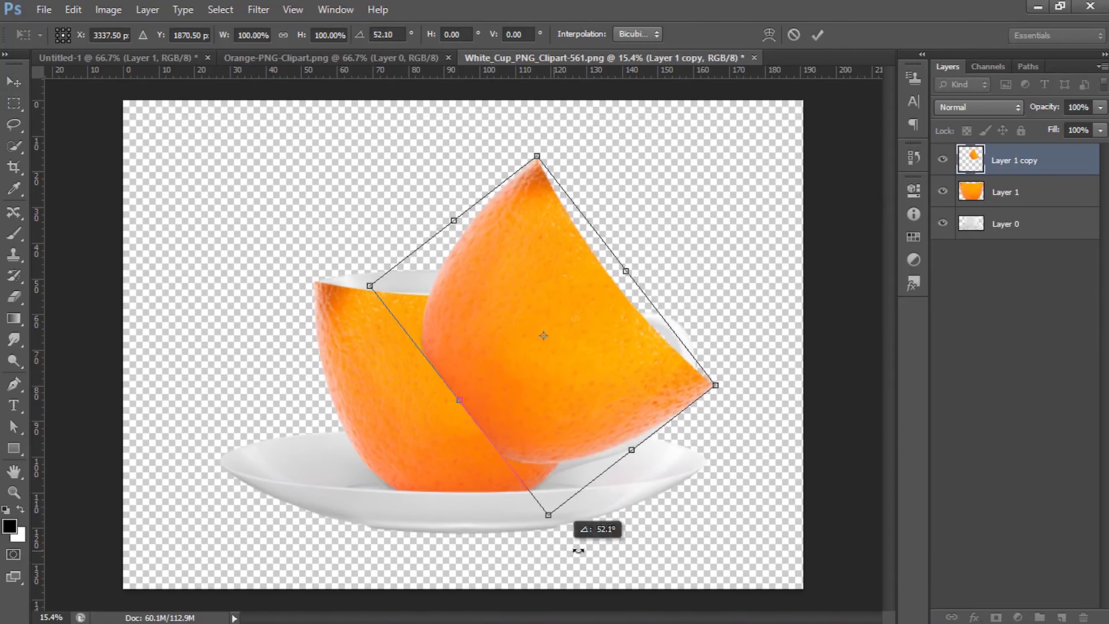
{"action": "left_click_drag", "start_coordinate": [526, 553], "coordinate": [568, 527]}
{"action": "left_click_drag", "start_coordinate": [564, 453], "coordinate": [548, 470]}
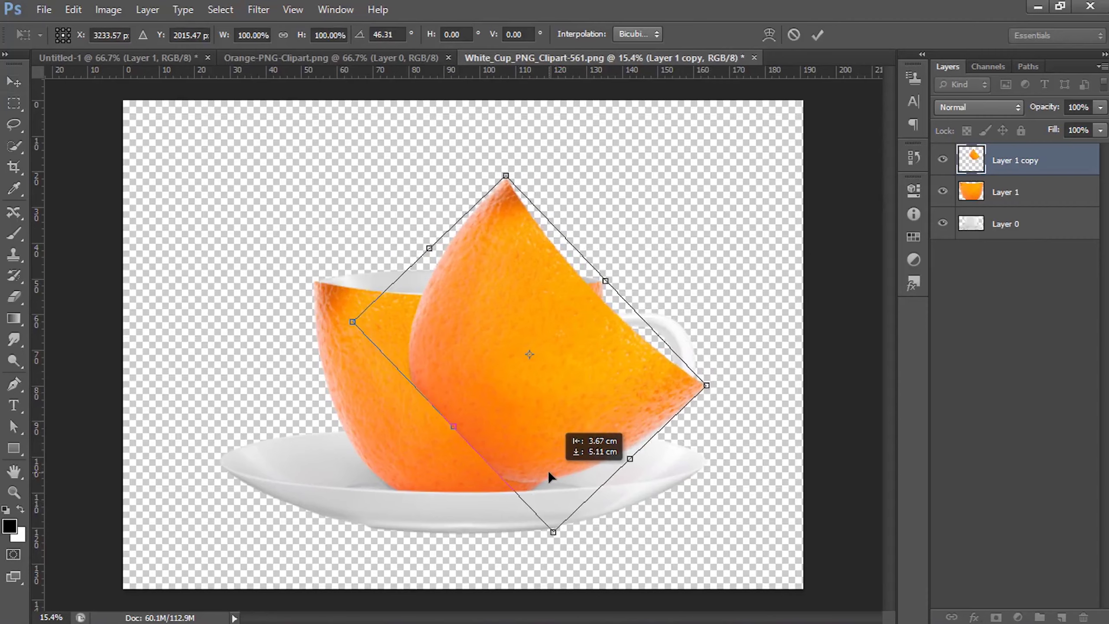
{"action": "key", "text": "Up"}
{"action": "key", "text": "Up"}
{"action": "key", "text": "Up"}
{"action": "left_click_drag", "start_coordinate": [1101, 109], "coordinate": [1065, 126]}
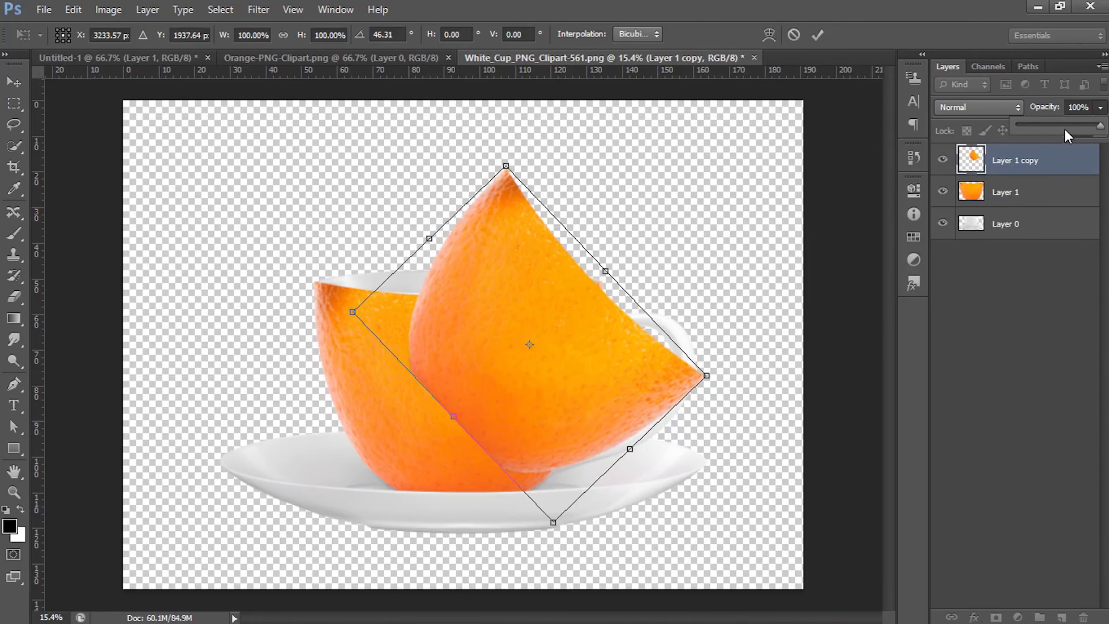
{"action": "scroll", "coordinate": [590, 454], "scroll_direction": "up", "scroll_amount": 3}
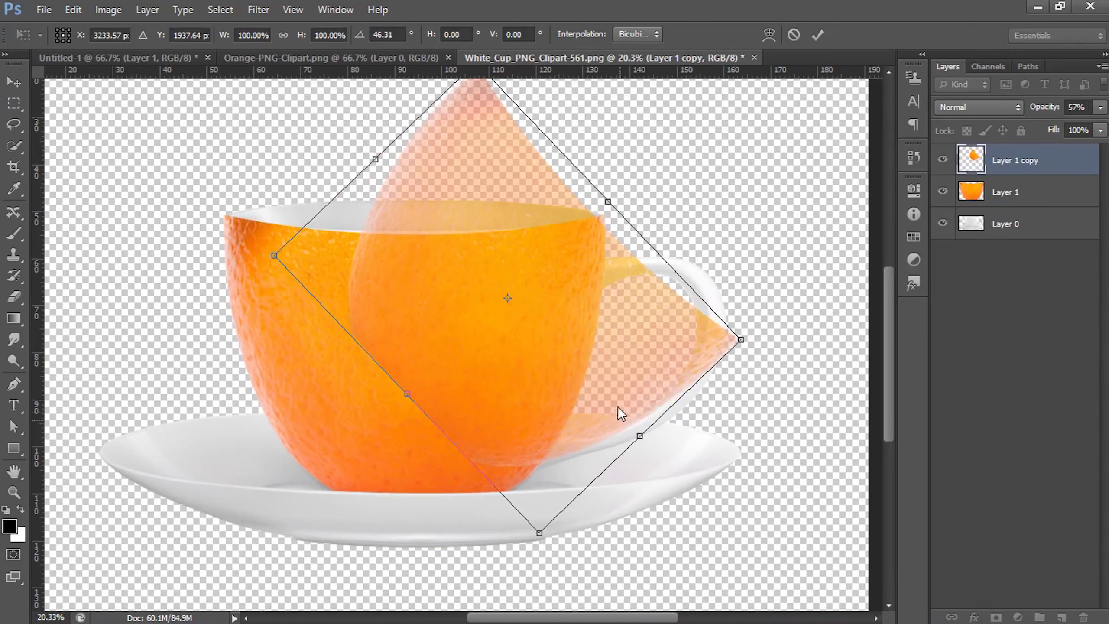
{"action": "left_click_drag", "start_coordinate": [616, 408], "coordinate": [605, 415]}
- Warp the tilted copy into a curved peel piece over the cup's right side
{"action": "right_click", "coordinate": [660, 375]}
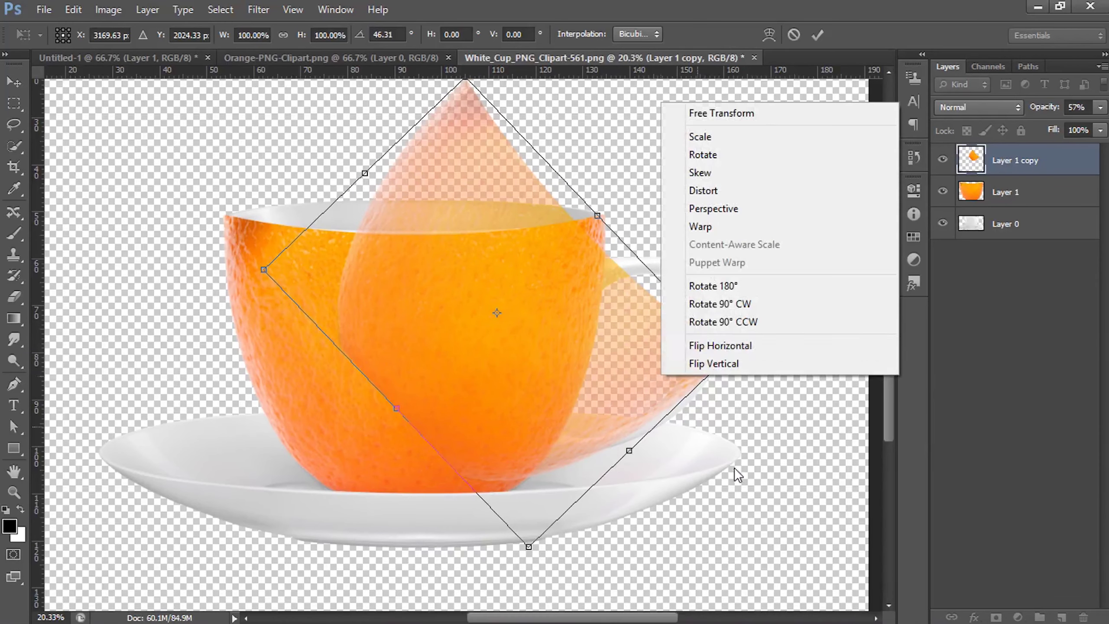
{"action": "left_click", "coordinate": [750, 229]}
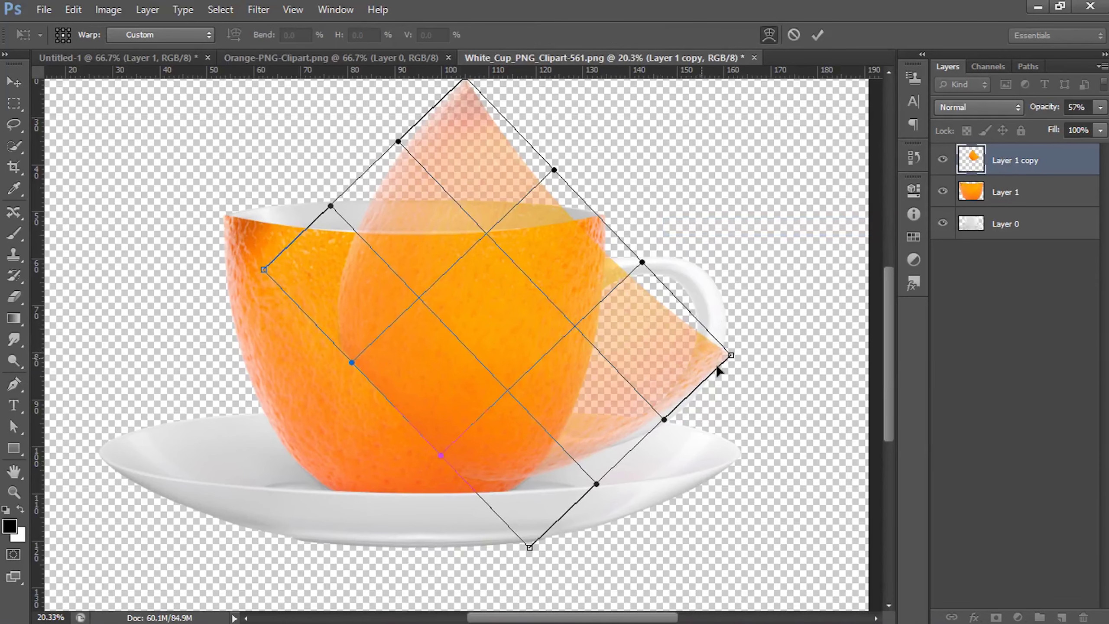
{"action": "left_click_drag", "start_coordinate": [718, 371], "coordinate": [735, 381]}
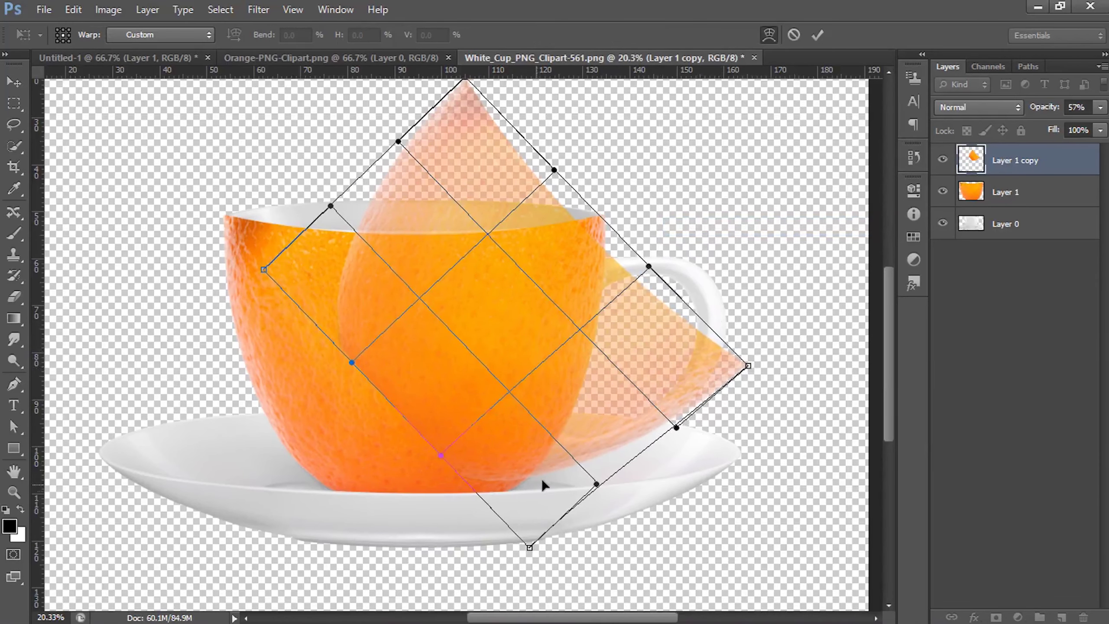
{"action": "mouse_move", "coordinate": [543, 485]}
{"action": "left_mouse_down"}
{"action": "mouse_move", "coordinate": [547, 472]}
{"action": "mouse_move", "coordinate": [649, 434]}
{"action": "left_mouse_up"}
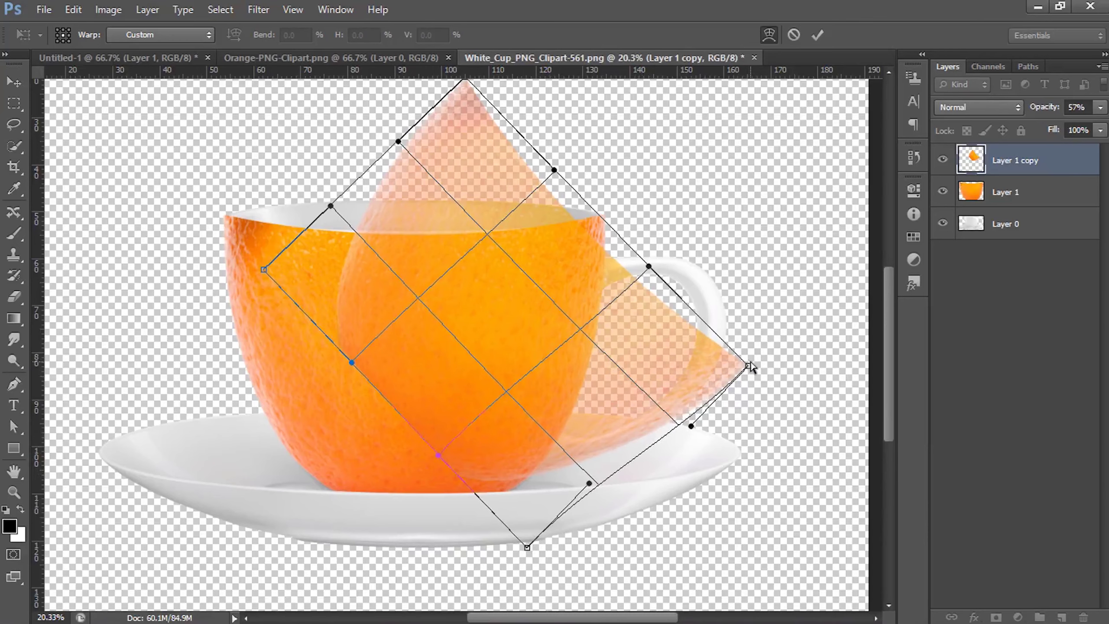
{"action": "left_click_drag", "start_coordinate": [749, 366], "coordinate": [736, 347]}
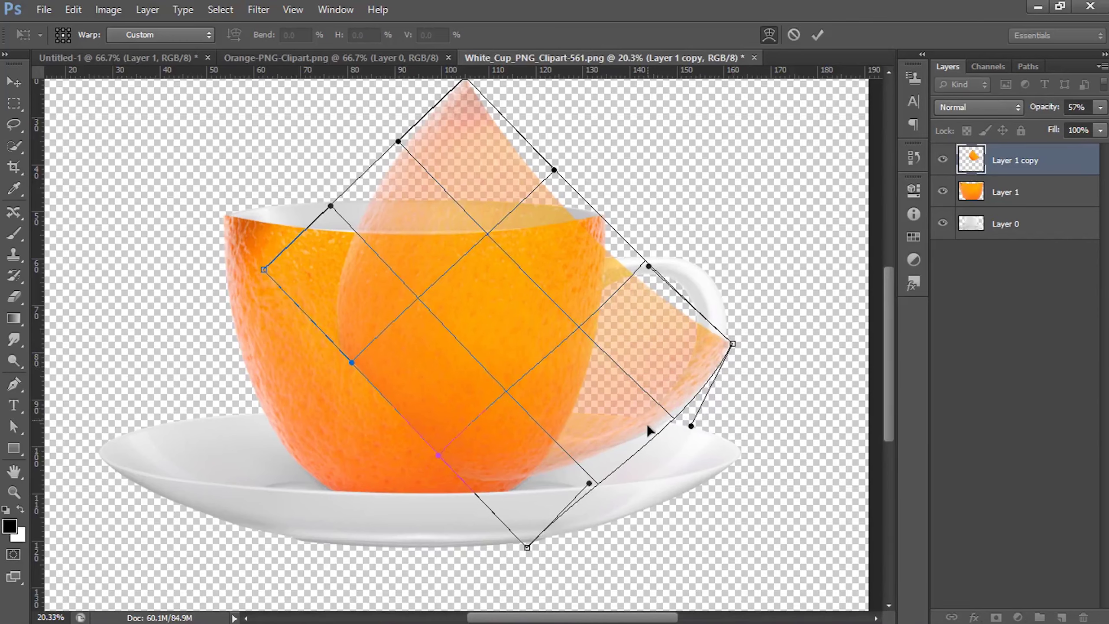
{"action": "left_click_drag", "start_coordinate": [648, 430], "coordinate": [661, 426]}
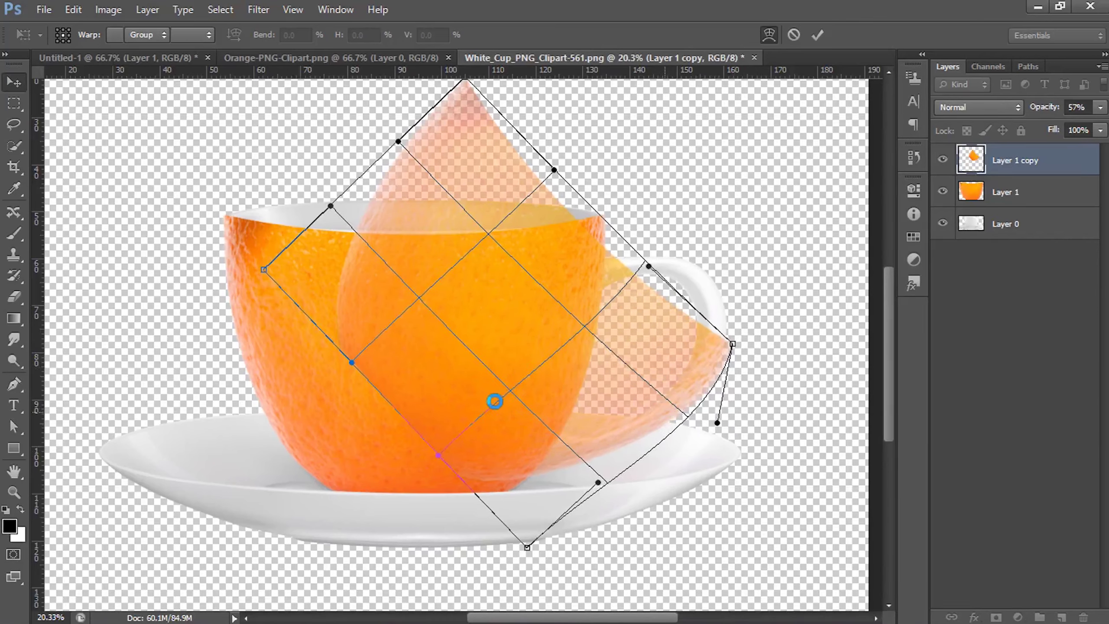
- Apply the warp, then lower the orange copy's opacity so the cup shows through
{"action": "key", "text": "Return"}
{"action": "left_click", "coordinate": [13, 384]}
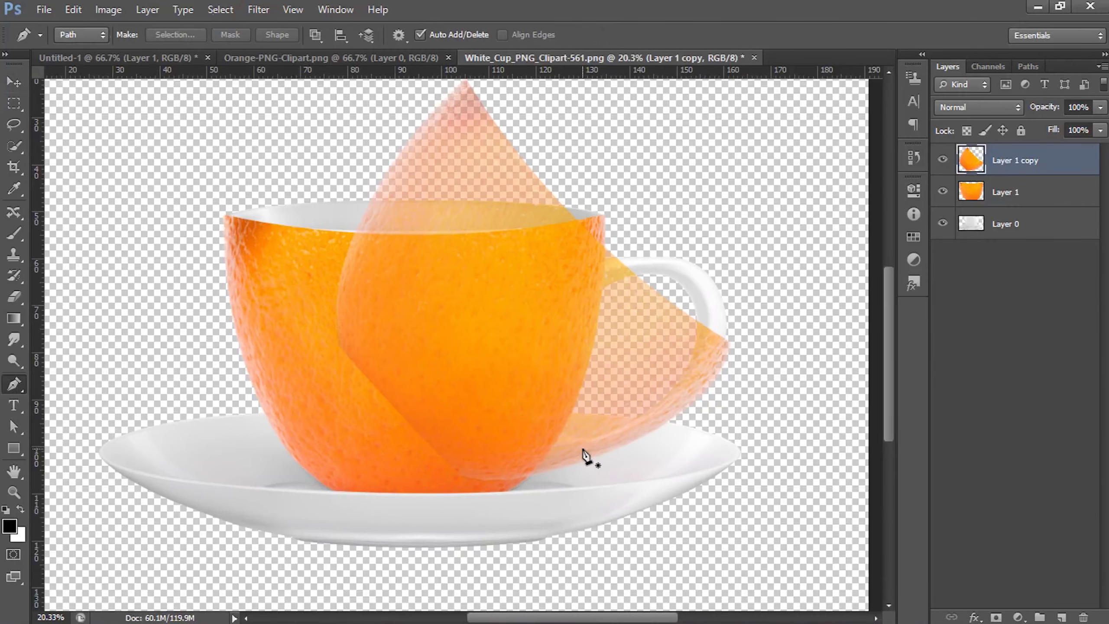
{"action": "scroll", "coordinate": [584, 453], "scroll_direction": "up", "scroll_amount": 1}
{"action": "scroll", "coordinate": [585, 453], "scroll_direction": "up", "scroll_amount": 2}
{"action": "scroll", "coordinate": [605, 446], "scroll_direction": "down", "scroll_amount": 1}
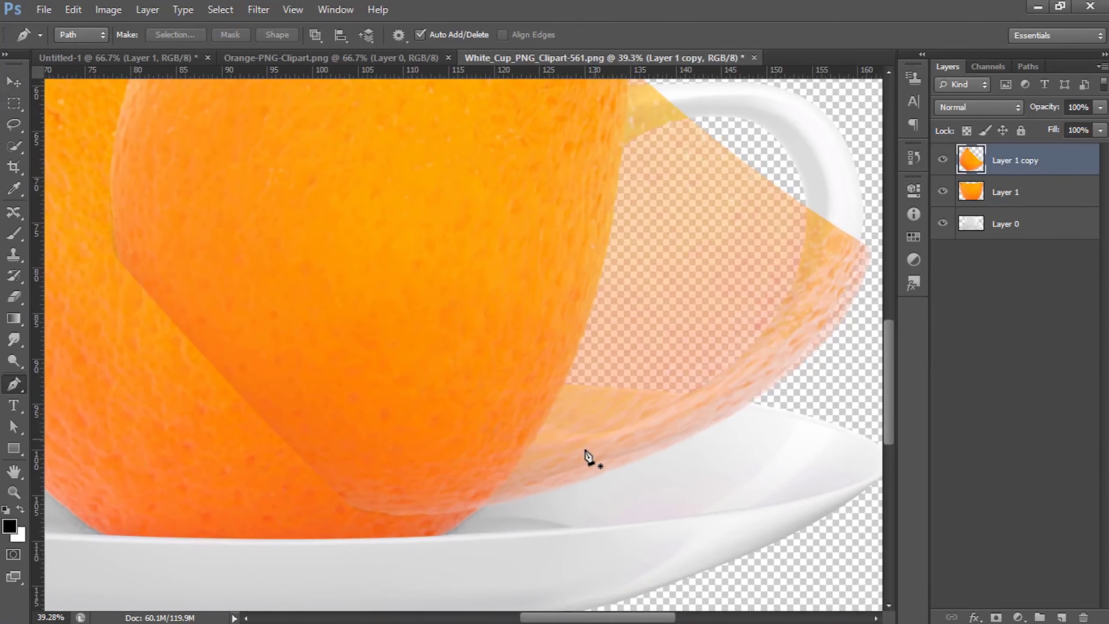
{"action": "scroll", "coordinate": [587, 455], "scroll_direction": "down", "scroll_amount": 1}
{"action": "scroll", "coordinate": [596, 451], "scroll_direction": "down", "scroll_amount": 1}
{"action": "left_click", "coordinate": [1100, 107]}
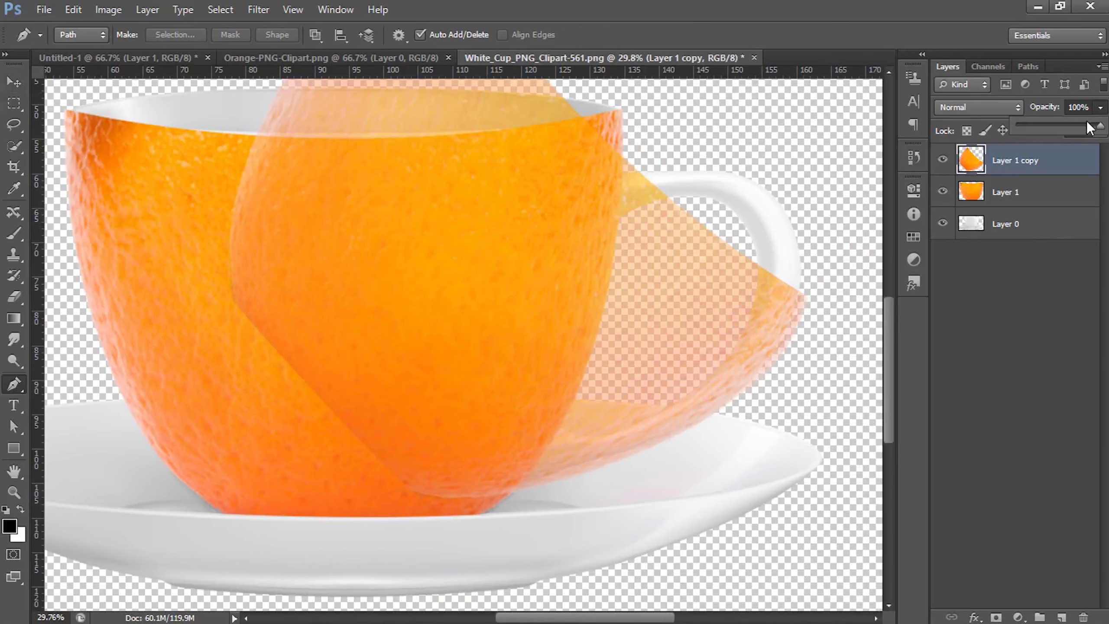
{"action": "left_click_drag", "start_coordinate": [1074, 123], "coordinate": [1062, 127]}
- Start a pen path at the cup's right edge, curving it up along the peel edge
{"action": "left_click", "coordinate": [560, 427]}
{"action": "scroll", "coordinate": [613, 441], "scroll_direction": "up", "scroll_amount": 2}
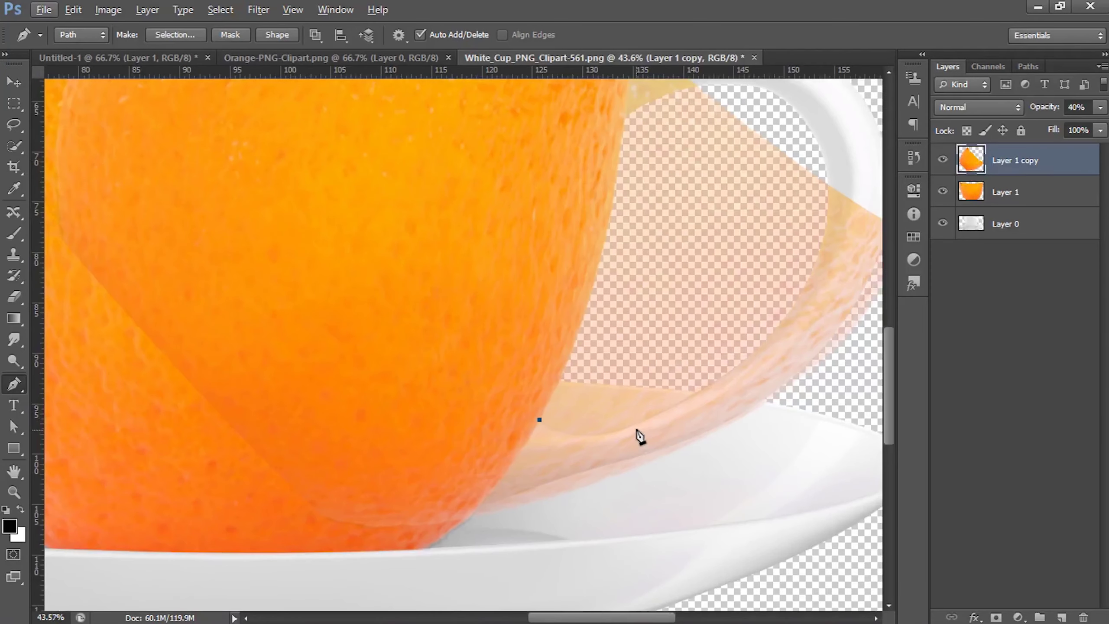
{"action": "left_click_drag", "start_coordinate": [633, 425], "coordinate": [692, 400]}
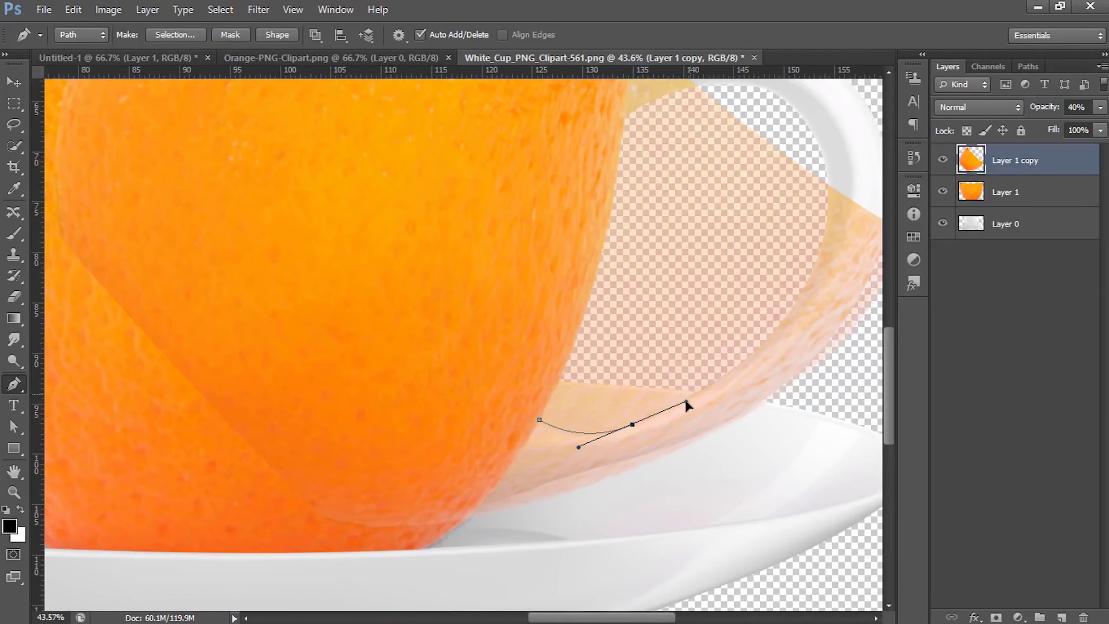
{"action": "left_click", "coordinate": [633, 424]}
{"action": "left_click_drag", "start_coordinate": [798, 297], "coordinate": [807, 241]}
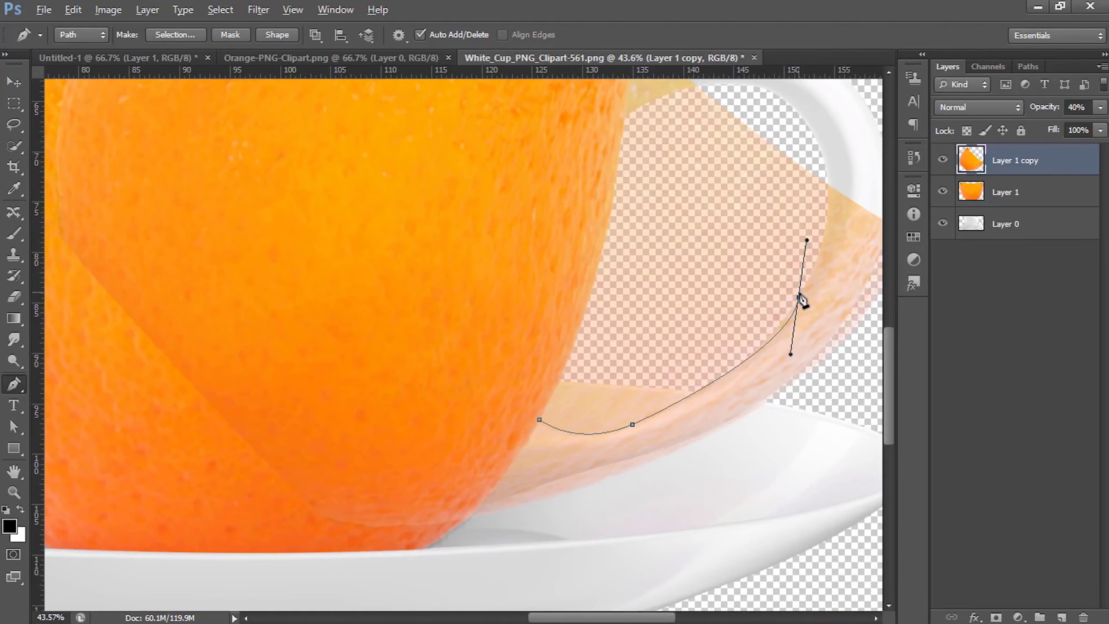
{"action": "left_click", "coordinate": [798, 298]}
{"action": "left_click_drag", "start_coordinate": [827, 187], "coordinate": [817, 139]}
{"action": "left_click", "coordinate": [799, 297], "text": "alt"}
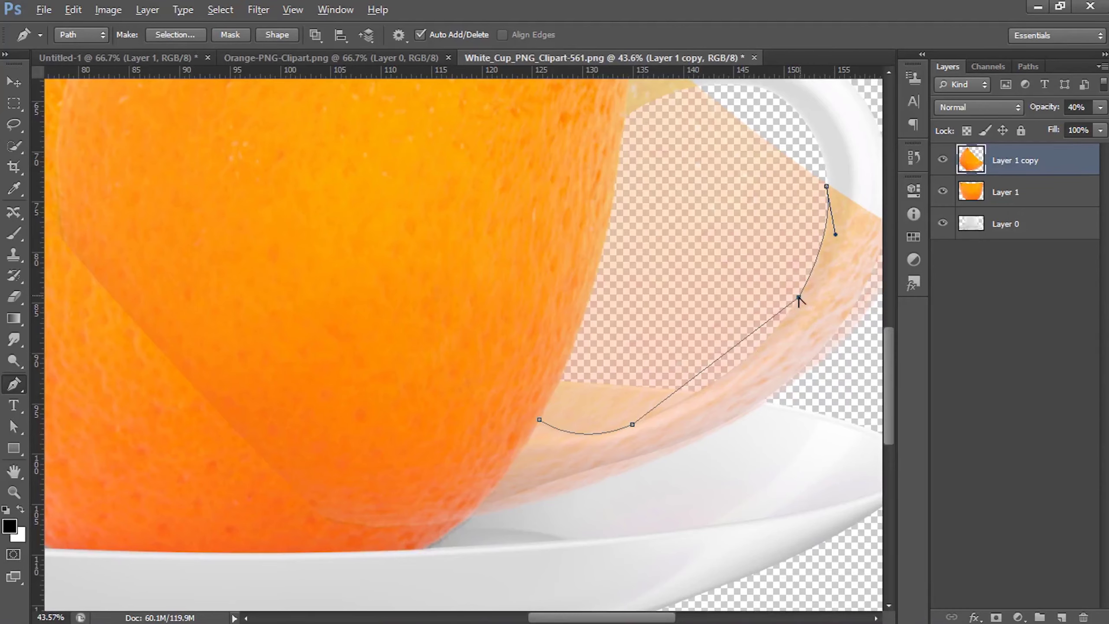
{"action": "left_click_drag", "start_coordinate": [798, 297], "coordinate": [840, 218]}
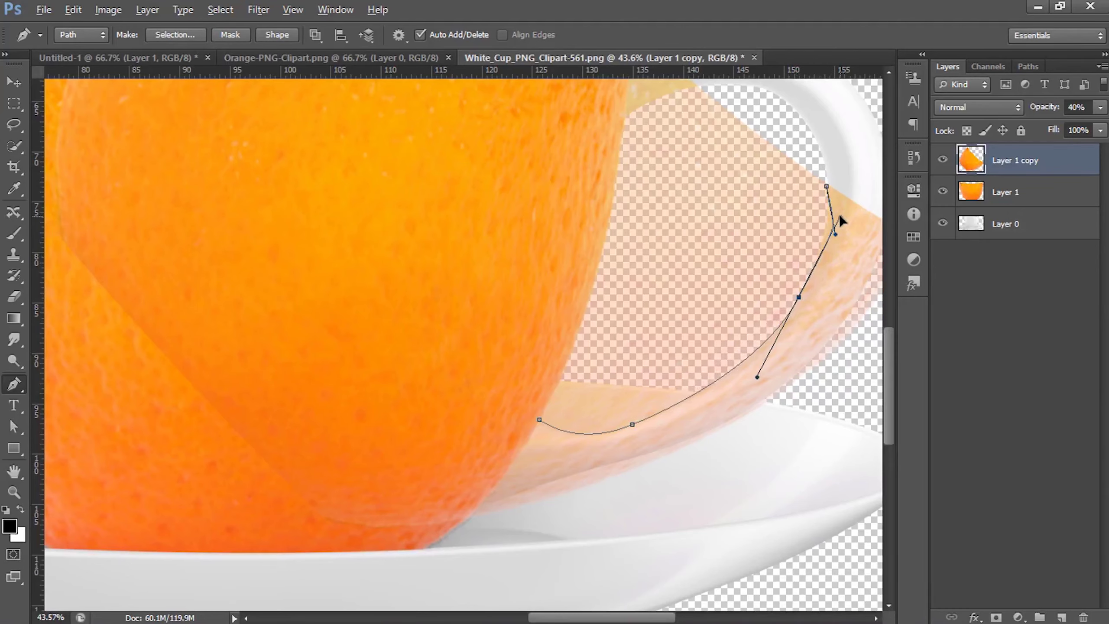
{"action": "left_click_drag", "start_coordinate": [837, 239], "coordinate": [826, 251]}
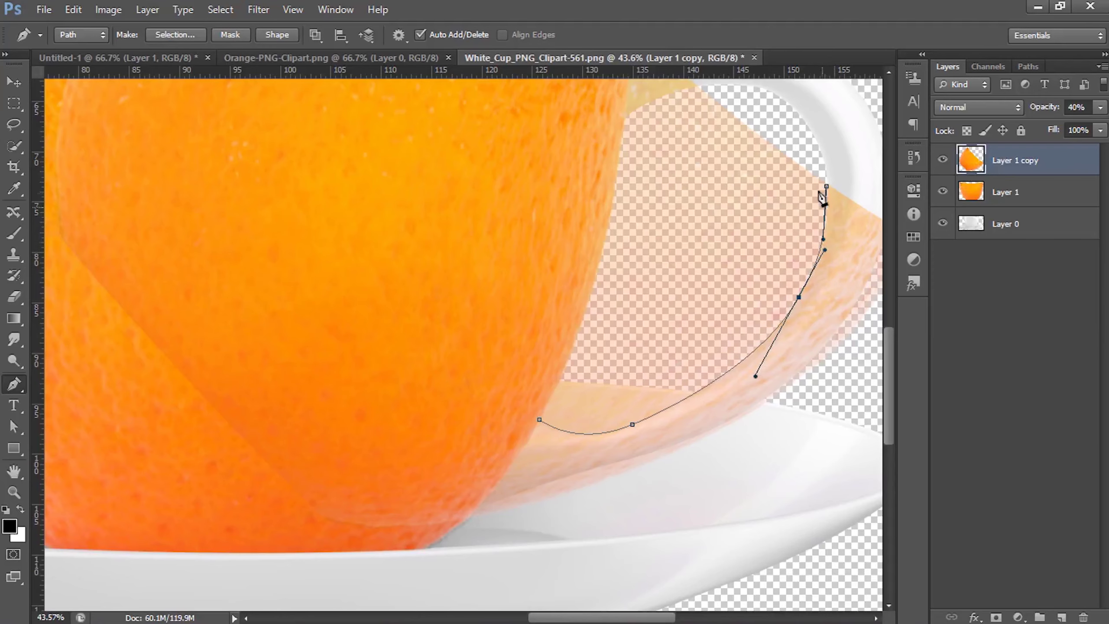
- Continue the path around the peel tip, along the saucer and cup bottom, and close it
{"action": "left_click_drag", "start_coordinate": [750, 260], "coordinate": [636, 298]}
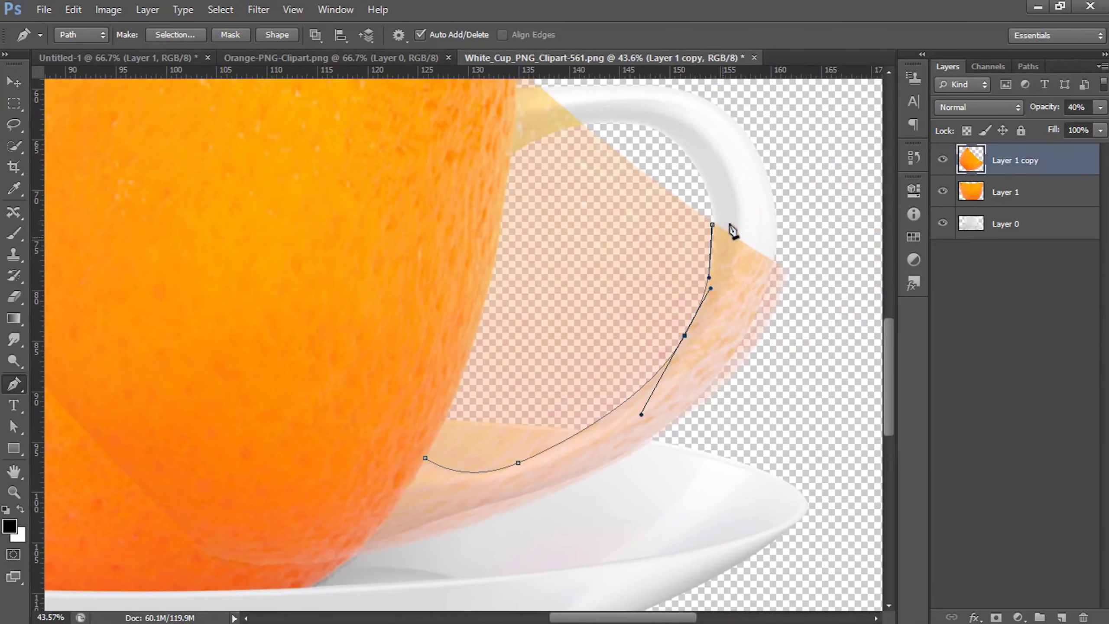
{"action": "left_click_drag", "start_coordinate": [713, 226], "coordinate": [716, 226]}
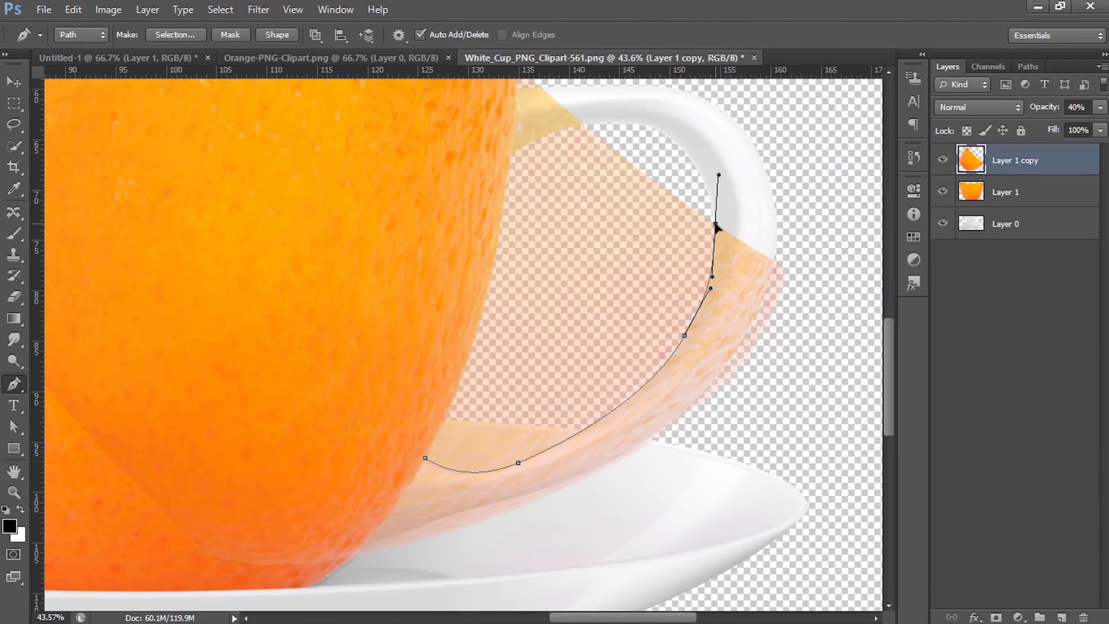
{"action": "left_click", "coordinate": [716, 225], "text": "alt"}
{"action": "left_click", "coordinate": [773, 262]}
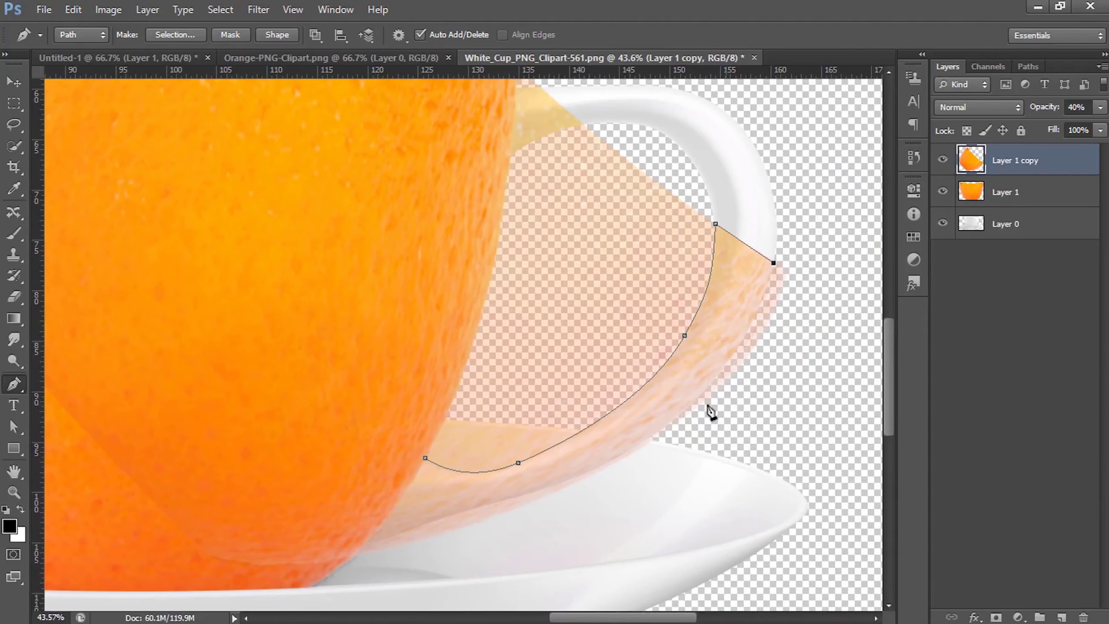
{"action": "left_click_drag", "start_coordinate": [692, 404], "coordinate": [632, 458]}
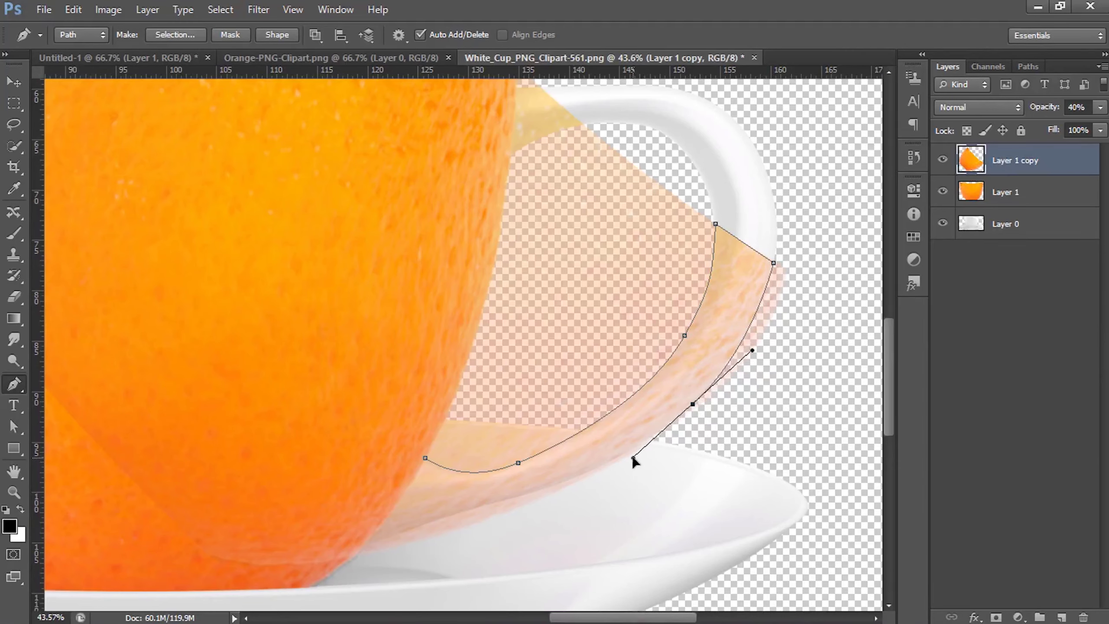
{"action": "left_click", "coordinate": [692, 404], "text": "alt"}
{"action": "left_click_drag", "start_coordinate": [559, 482], "coordinate": [501, 496]}
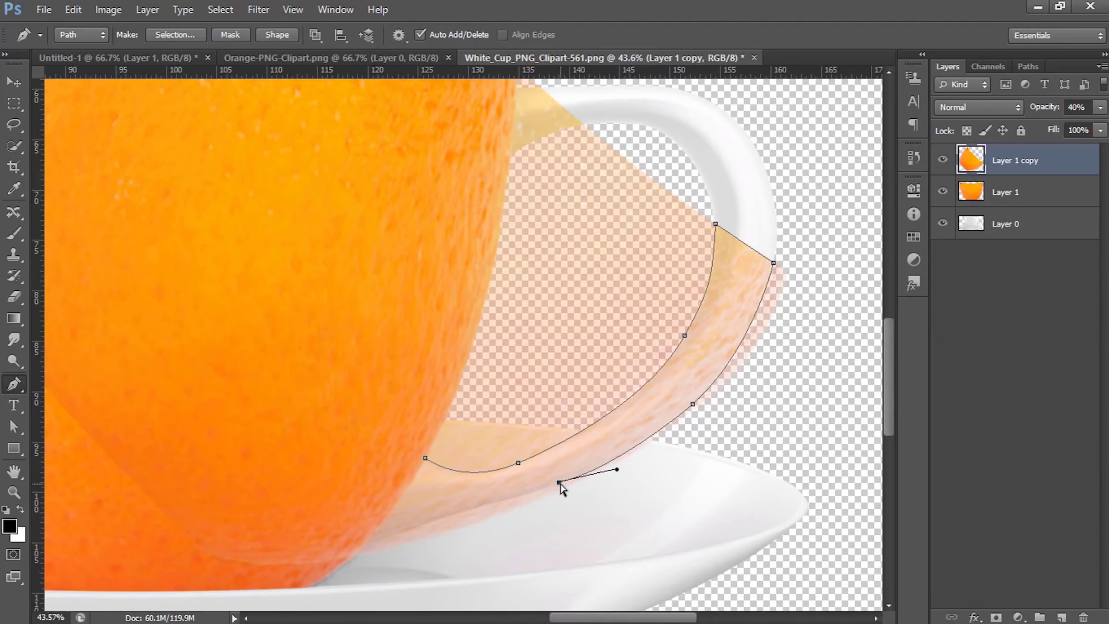
{"action": "left_click_drag", "start_coordinate": [561, 485], "coordinate": [557, 487]}
{"action": "left_click_drag", "start_coordinate": [361, 550], "coordinate": [331, 565]}
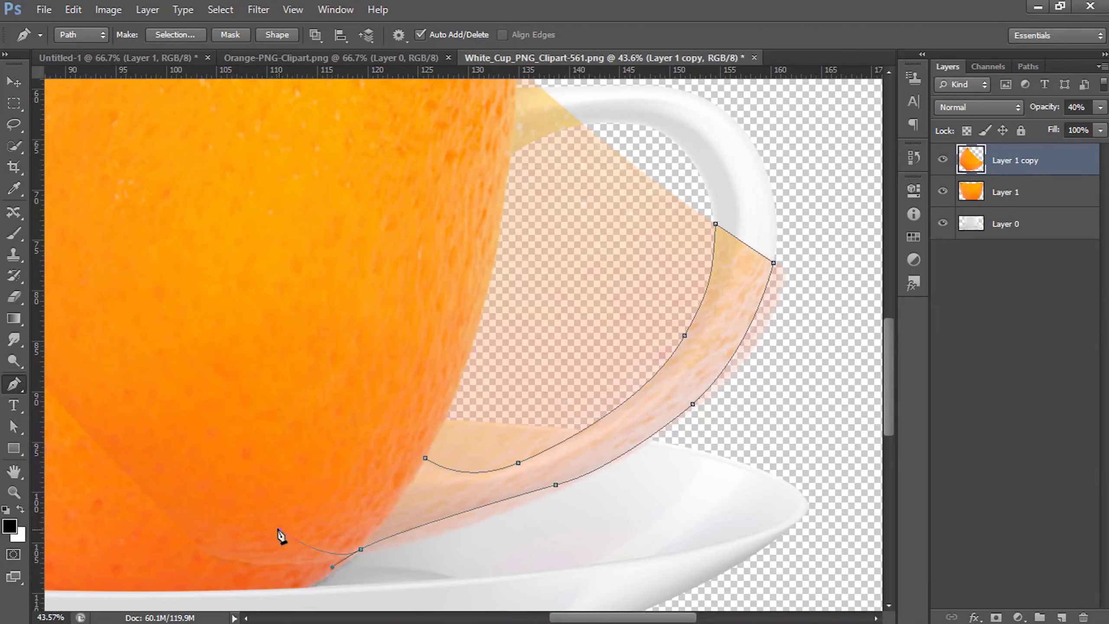
{"action": "left_click_drag", "start_coordinate": [349, 426], "coordinate": [373, 420]}
{"action": "left_click", "coordinate": [414, 420]}
{"action": "left_click", "coordinate": [425, 458]}
- Load the traced handle path as a selection and copy it to a new Layer 2
{"action": "key", "text": "ctrl+Return"}
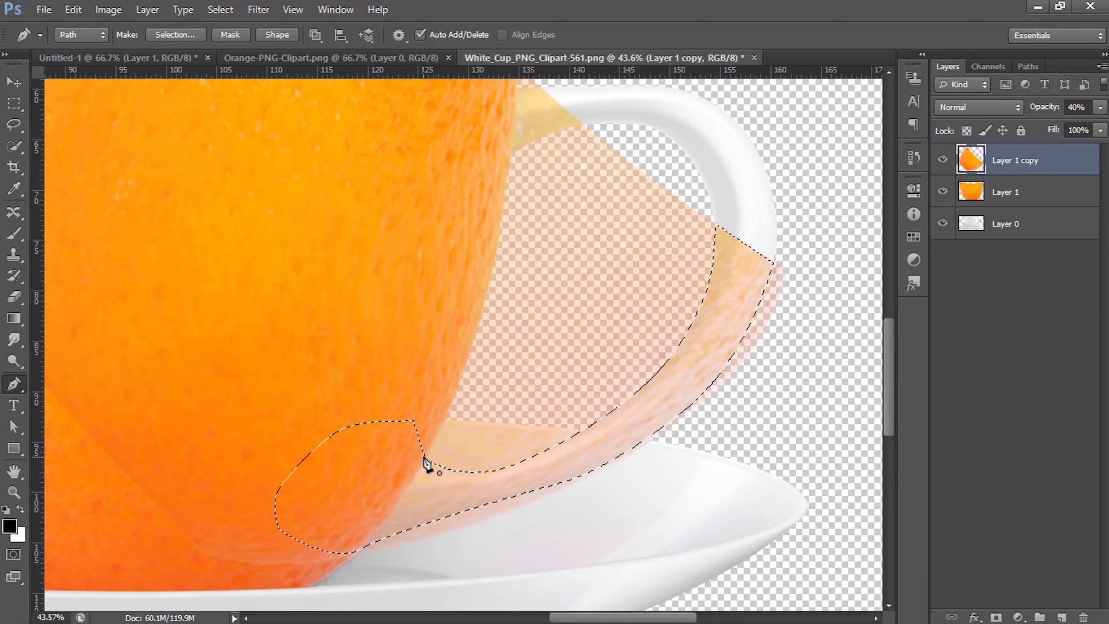
{"action": "key", "text": "ctrl+d"}
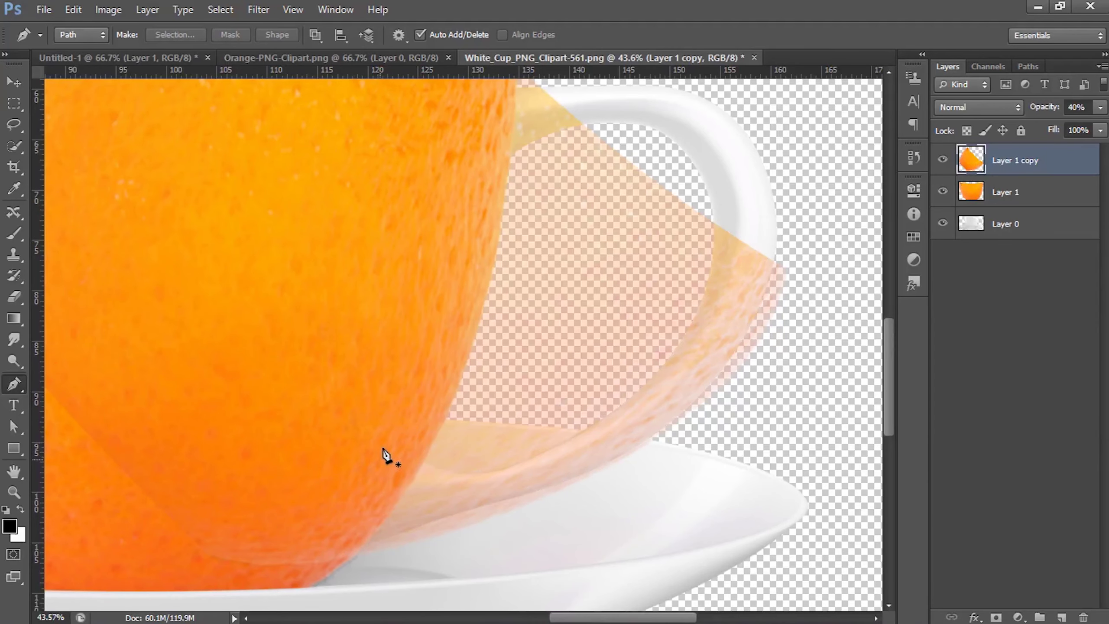
{"action": "scroll", "coordinate": [420, 401], "scroll_direction": "down", "scroll_amount": 2}
{"action": "key", "text": "ctrl+shift+d"}
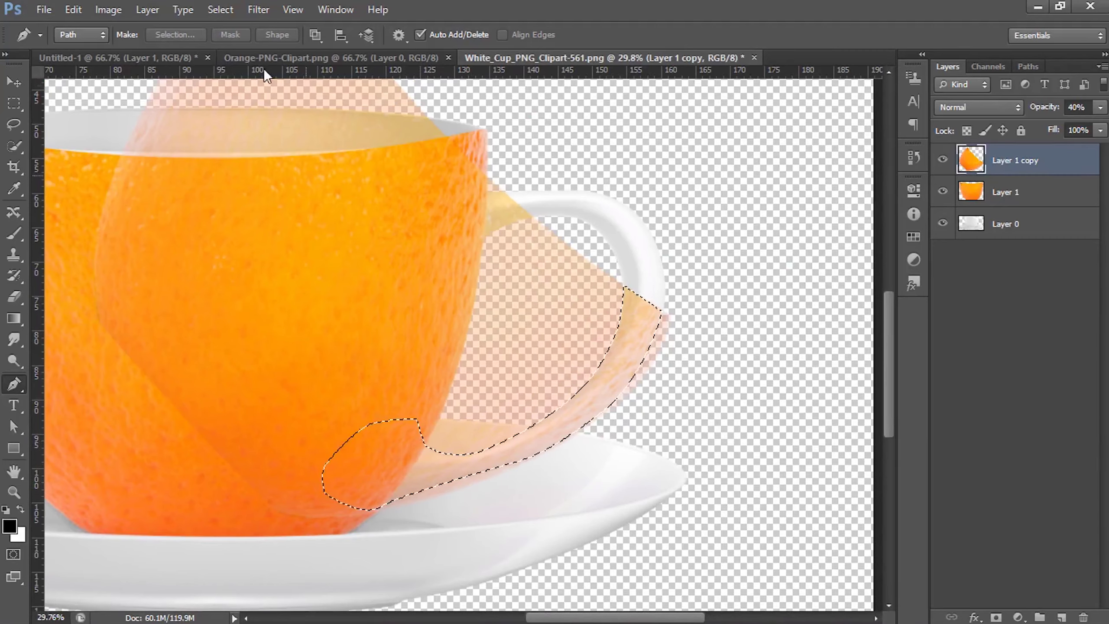
{"action": "left_click", "coordinate": [223, 10]}
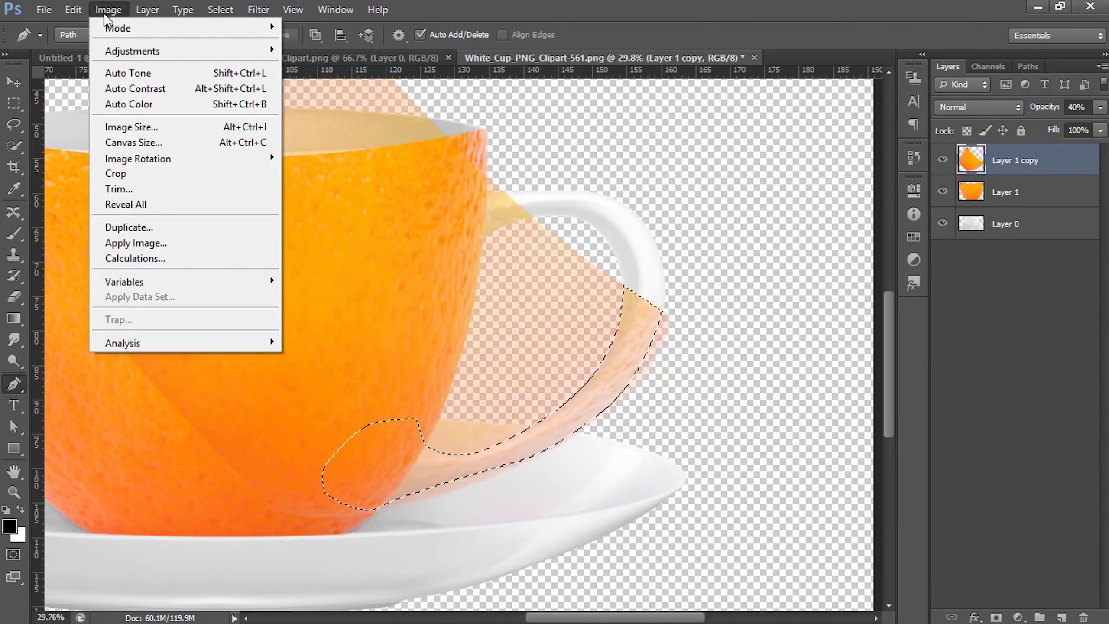
{"action": "mouse_move", "coordinate": [164, 27]}
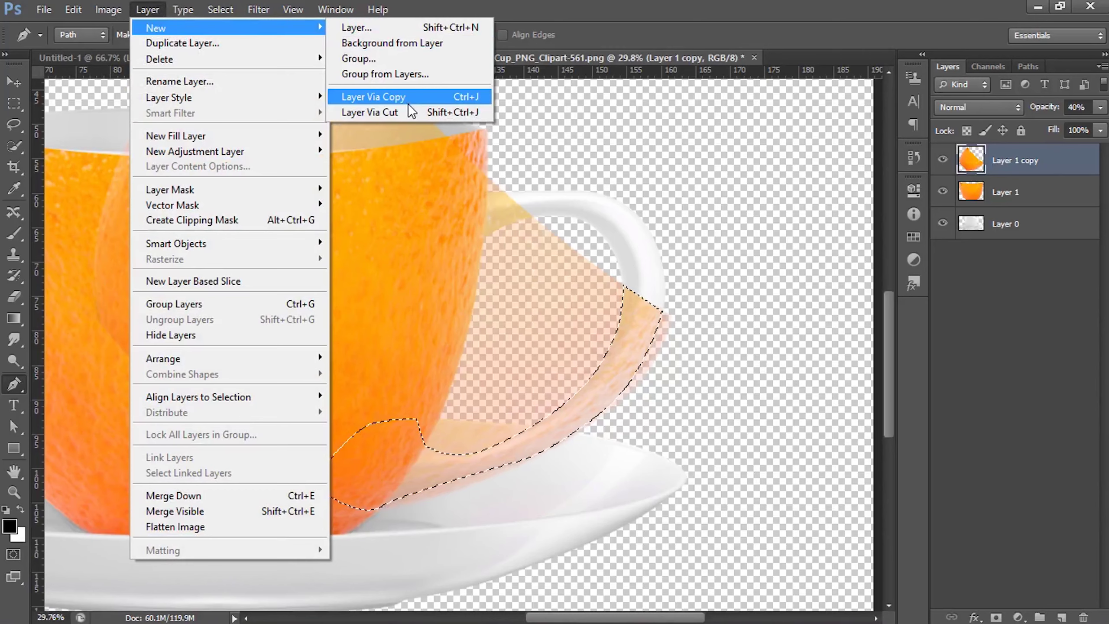
{"action": "left_click", "coordinate": [409, 104]}
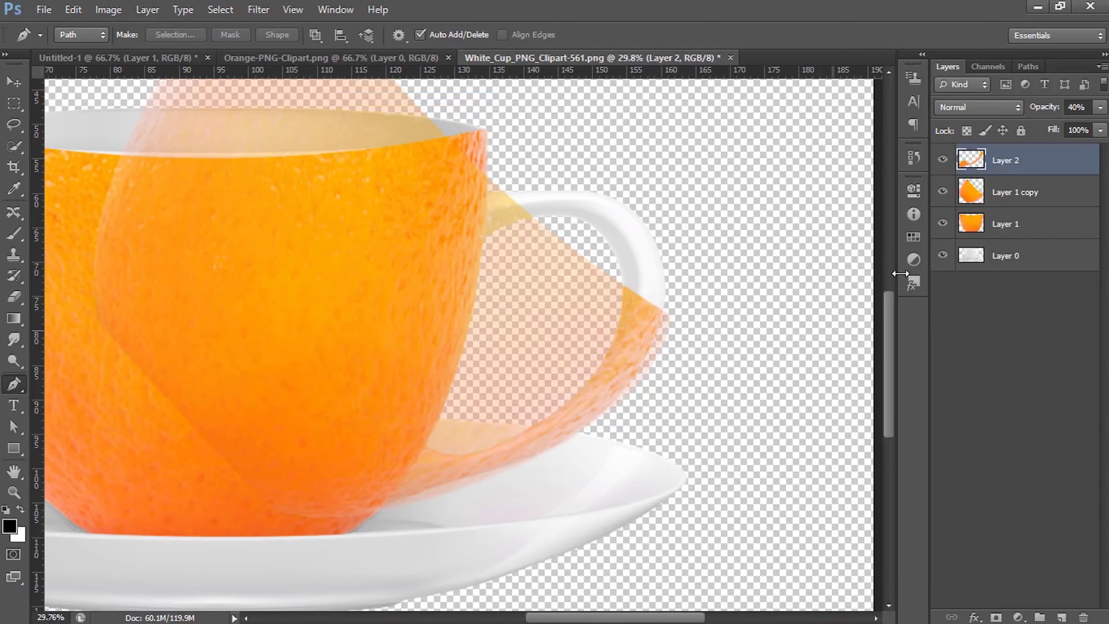
- Hide Layer 1 copy, check Layer 2 at 100% opacity, then fade it partly
{"action": "left_click", "coordinate": [943, 192]}
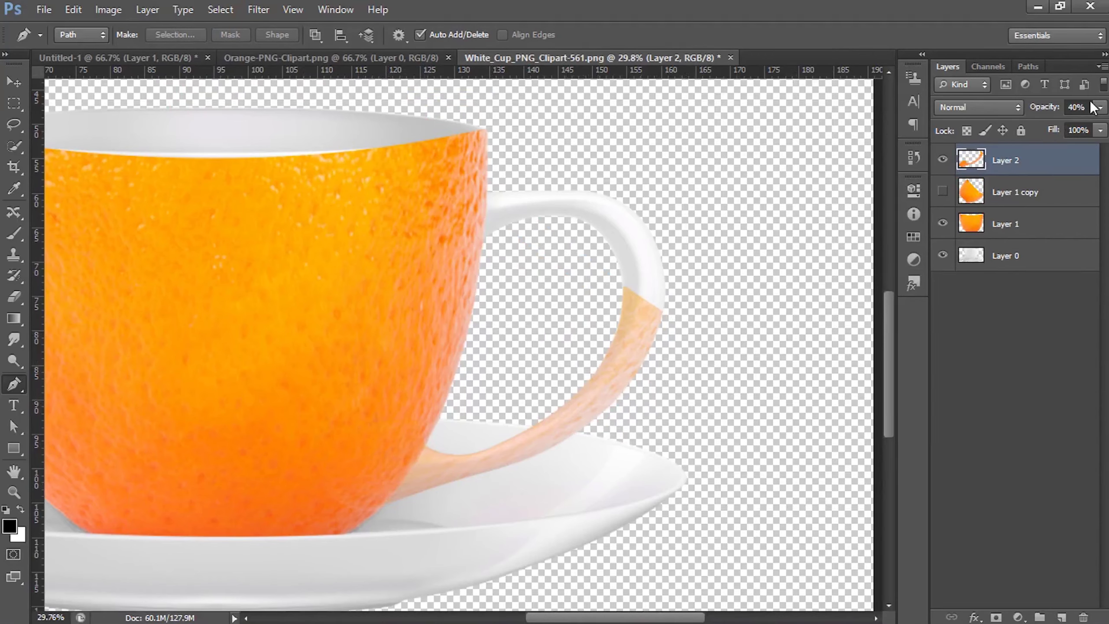
{"action": "mouse_move", "coordinate": [1101, 110]}
{"action": "left_mouse_down"}
{"action": "mouse_move", "coordinate": [1081, 121]}
{"action": "mouse_move", "coordinate": [1103, 147]}
{"action": "left_mouse_up"}
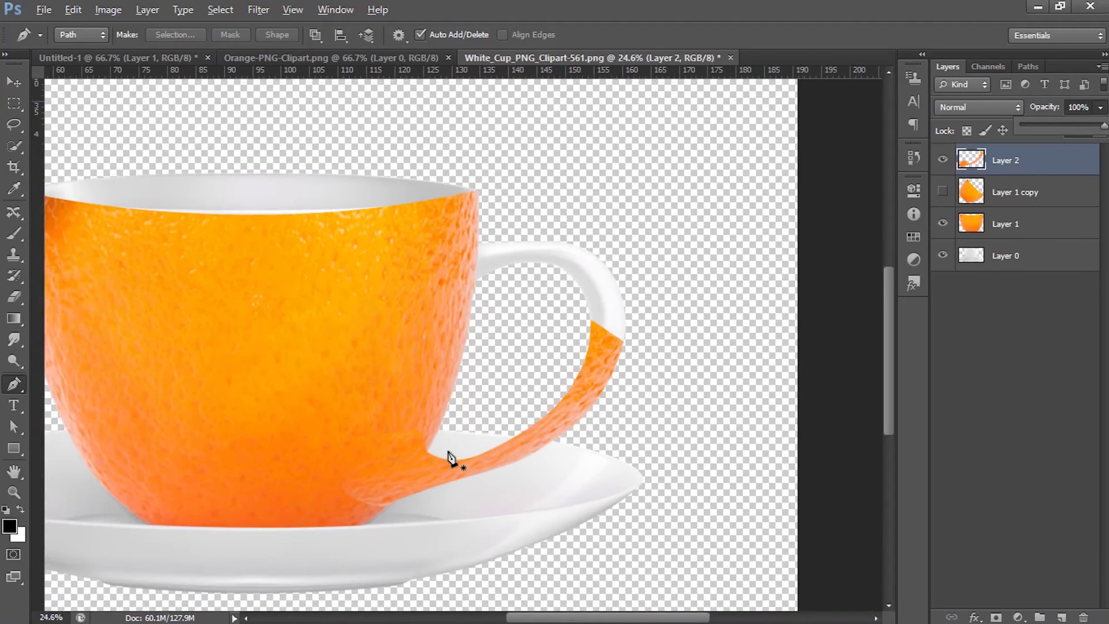
{"action": "scroll", "coordinate": [453, 461], "scroll_direction": "up", "scroll_amount": 2}
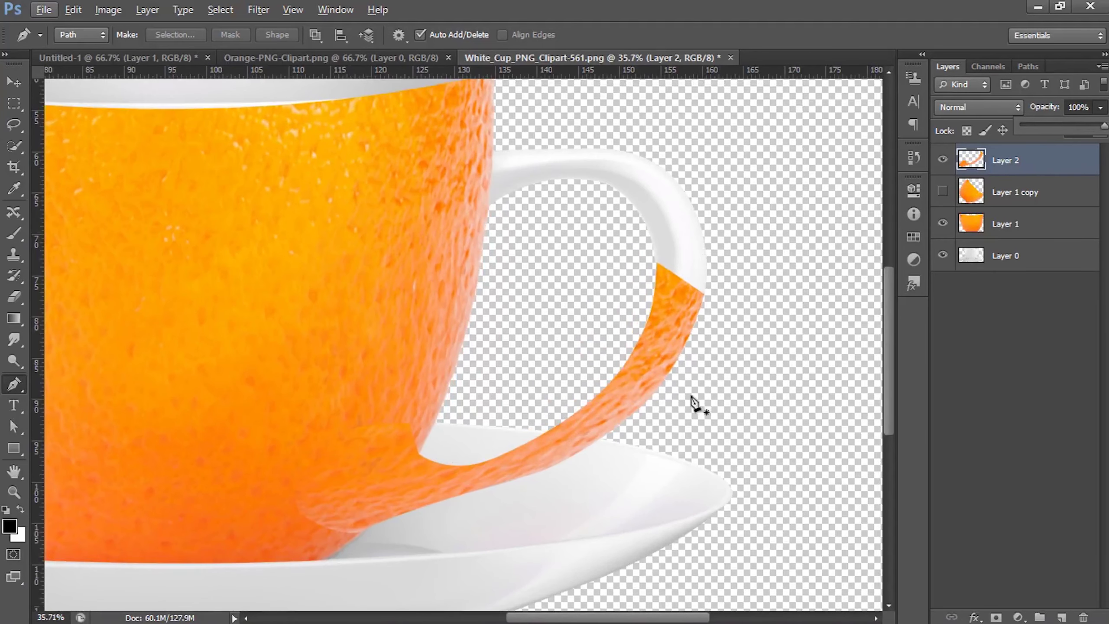
{"action": "left_click", "coordinate": [943, 160]}
{"action": "left_click", "coordinate": [944, 159]}
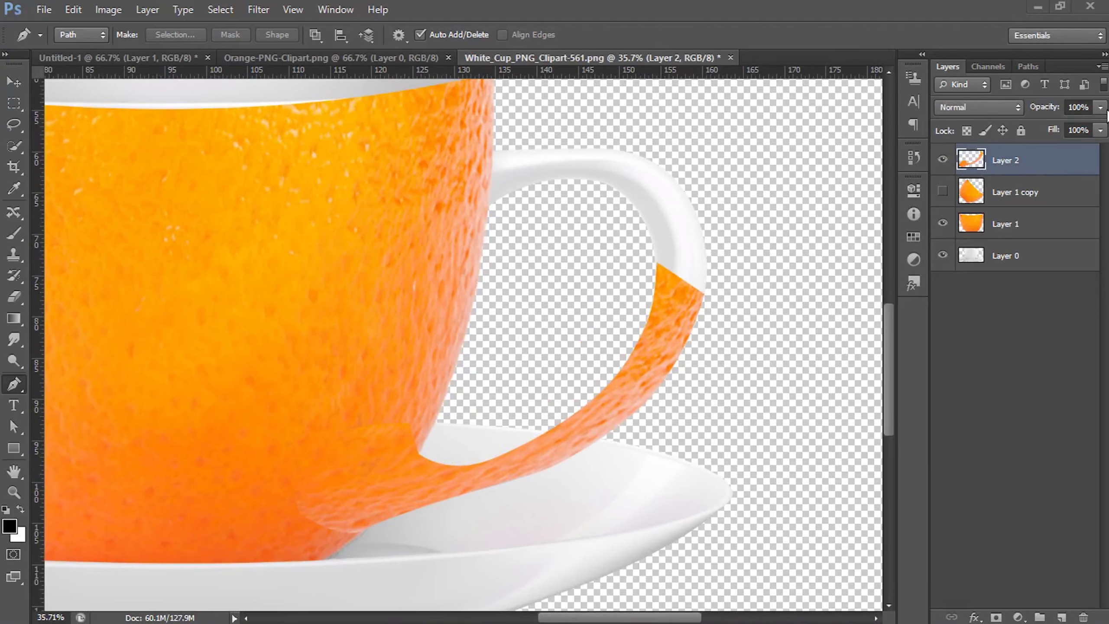
{"action": "left_click", "coordinate": [1101, 107]}
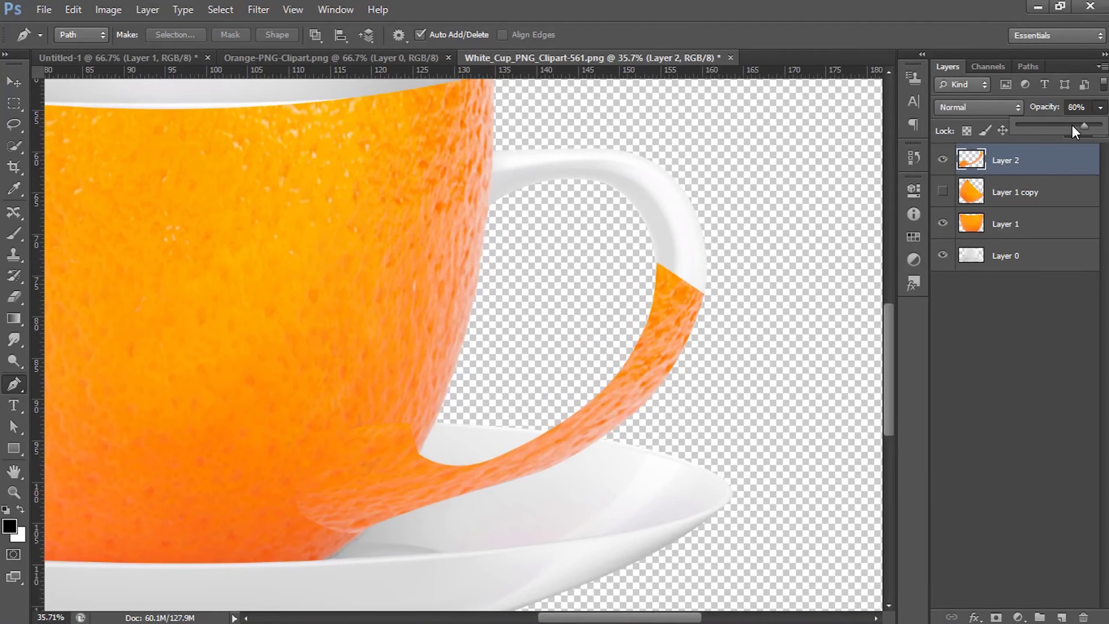
{"action": "left_click_drag", "start_coordinate": [1096, 132], "coordinate": [1057, 131]}
{"action": "left_click", "coordinate": [1031, 203]}
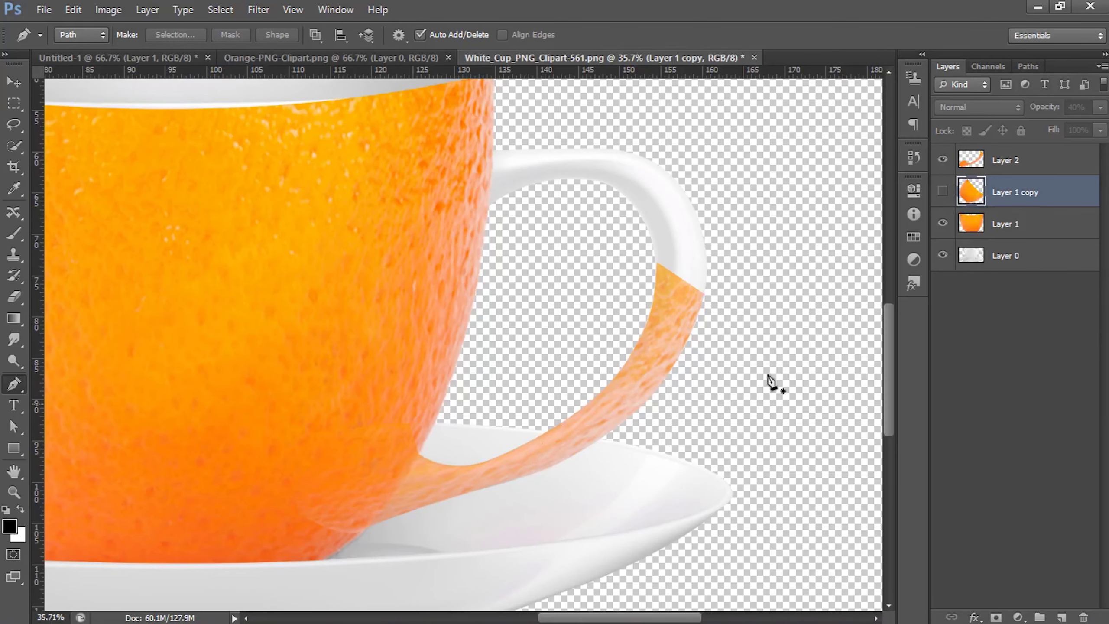
- Show Layer 1 copy again, move the wedge over the handle, and roughly rotate it
{"action": "left_click", "coordinate": [942, 191]}
{"action": "key", "text": "v"}
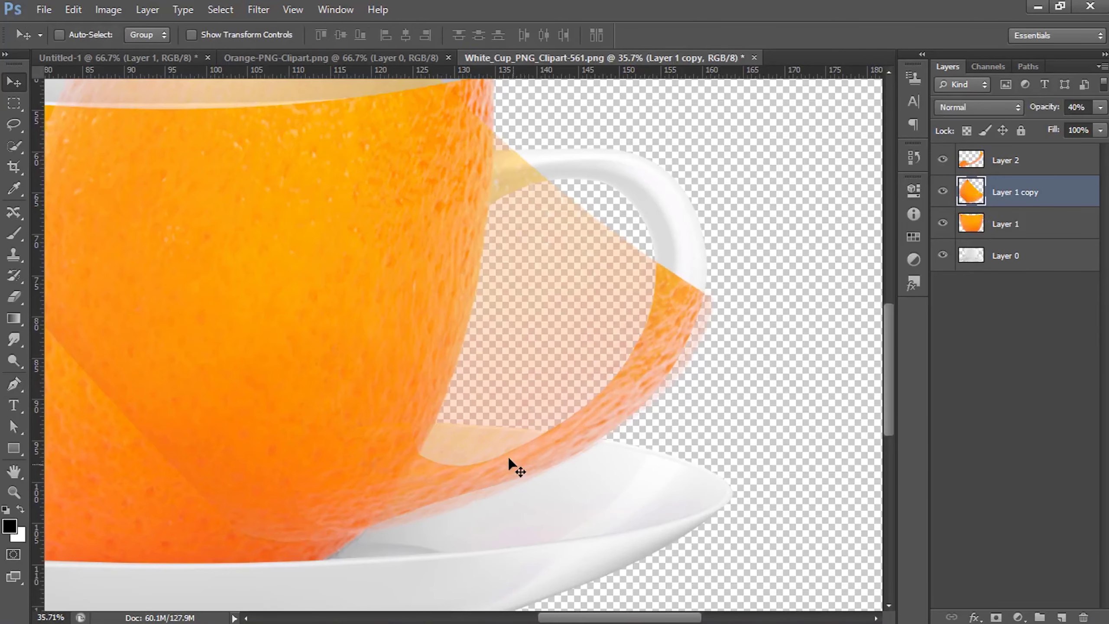
{"action": "mouse_move", "coordinate": [526, 385]}
{"action": "left_mouse_down"}
{"action": "mouse_move", "coordinate": [540, 247]}
{"action": "mouse_move", "coordinate": [639, 168]}
{"action": "left_mouse_up"}
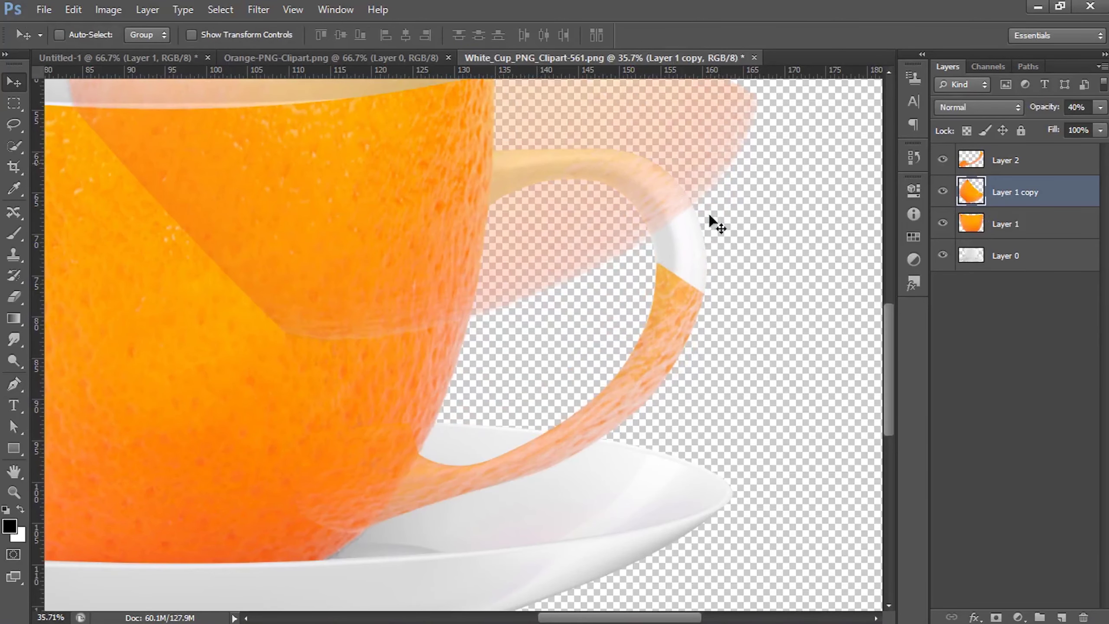
{"action": "key", "text": "ctrl+t"}
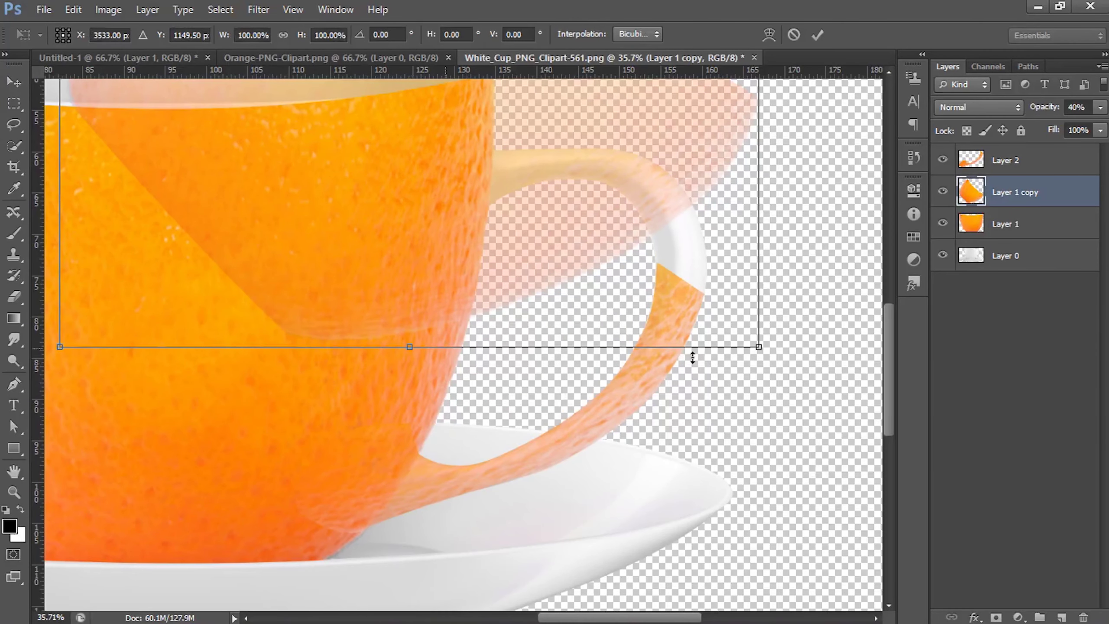
{"action": "mouse_move", "coordinate": [771, 369]}
{"action": "left_mouse_down"}
{"action": "mouse_move", "coordinate": [711, 377]}
{"action": "mouse_move", "coordinate": [633, 187]}
{"action": "left_mouse_up"}
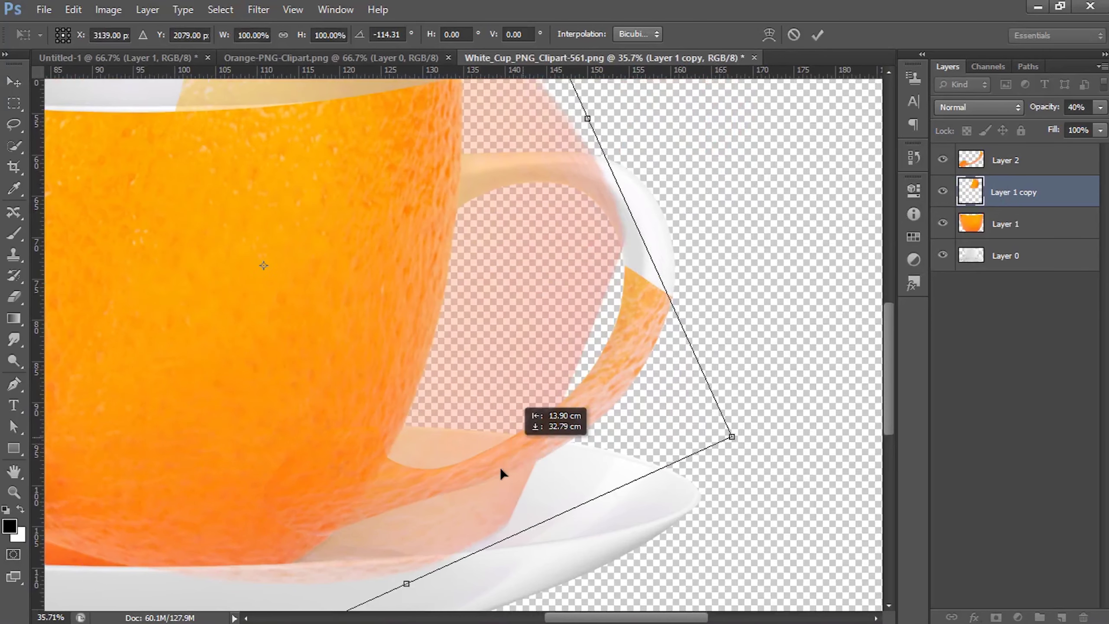
{"action": "mouse_move", "coordinate": [500, 467]}
{"action": "left_mouse_down"}
{"action": "mouse_move", "coordinate": [519, 258]}
{"action": "mouse_move", "coordinate": [618, 380]}
{"action": "left_mouse_up"}
{"action": "left_click_drag", "start_coordinate": [769, 570], "coordinate": [802, 386]}
{"action": "left_click_drag", "start_coordinate": [492, 256], "coordinate": [617, 312]}
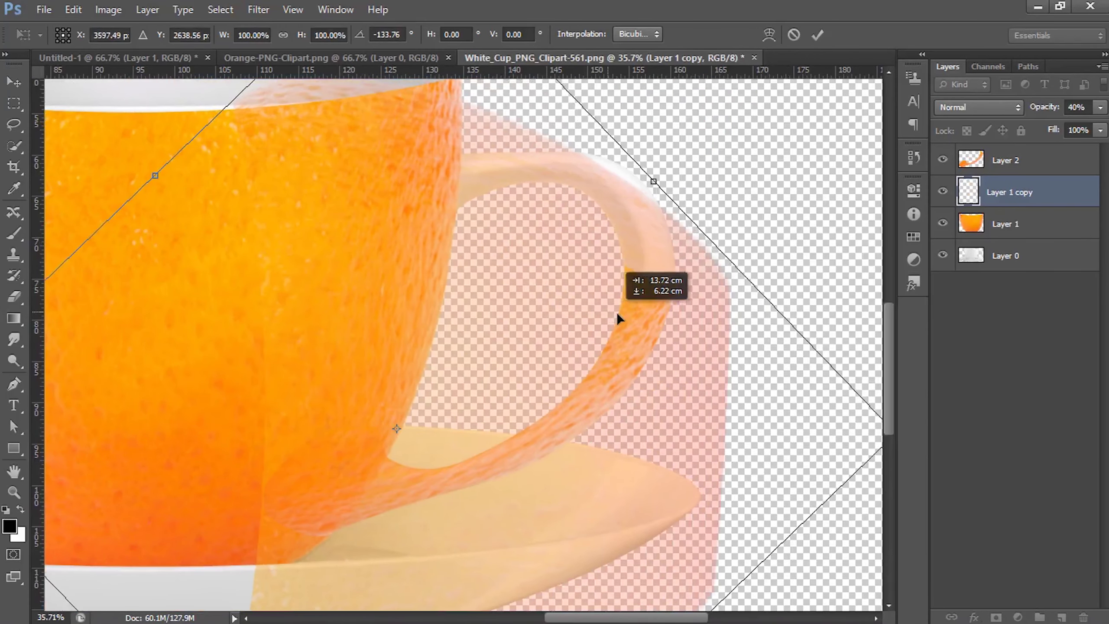
- Fine-tune the wedge's rotation to about -129.7° and position it over the handle side
{"action": "scroll", "coordinate": [603, 345], "scroll_direction": "down", "scroll_amount": 1}
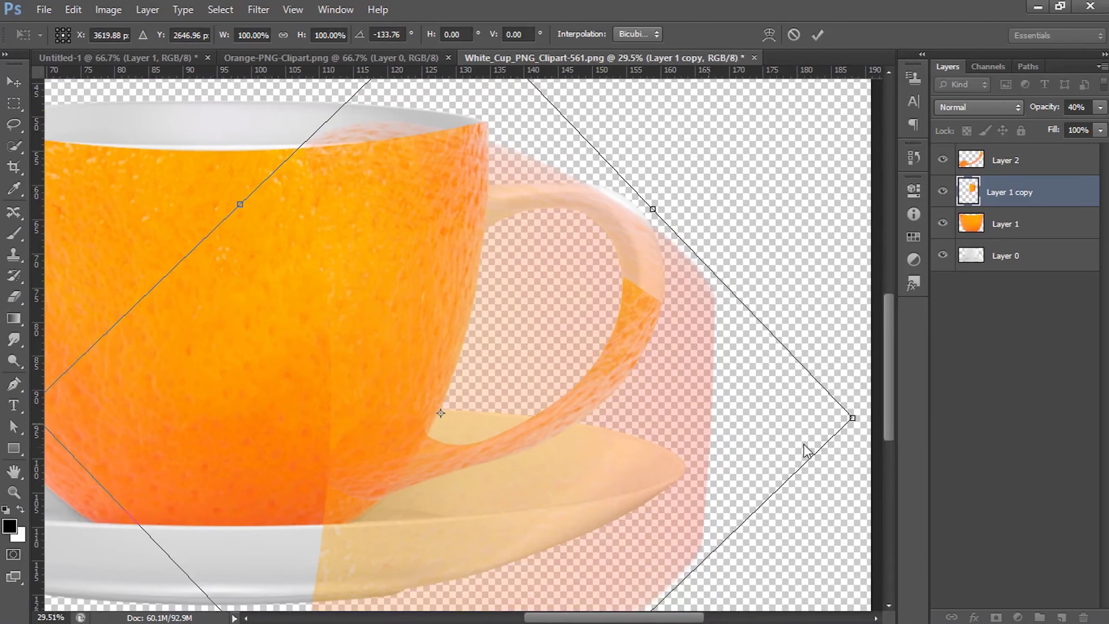
{"action": "right_click", "coordinate": [851, 418]}
{"action": "key", "text": "Escape"}
{"action": "left_click_drag", "start_coordinate": [859, 430], "coordinate": [823, 458]}
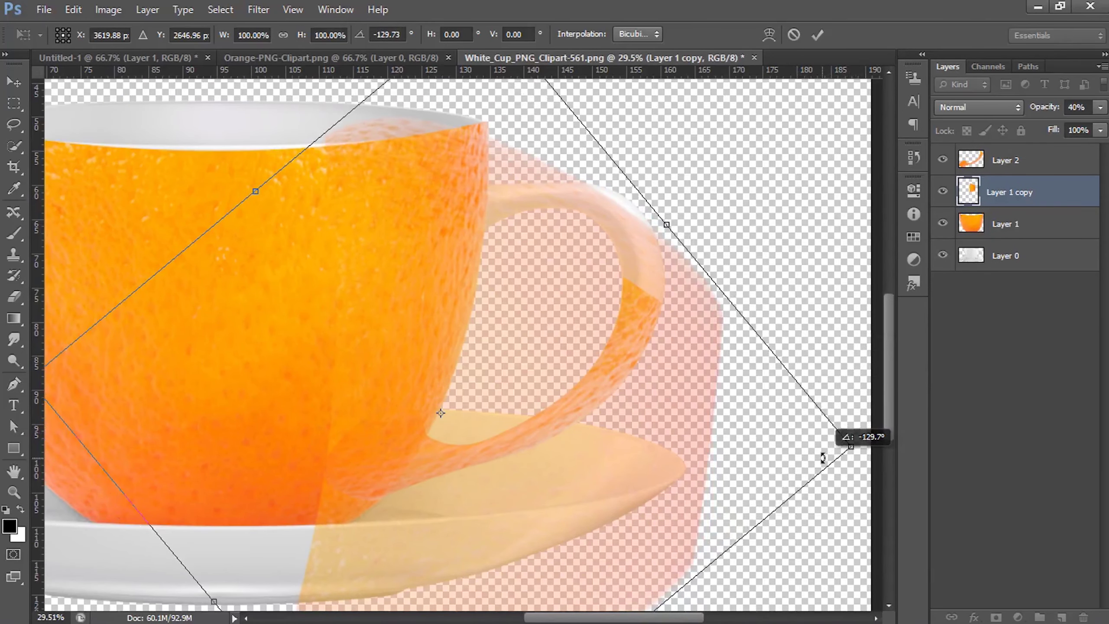
{"action": "mouse_move", "coordinate": [692, 375]}
{"action": "left_mouse_down"}
{"action": "mouse_move", "coordinate": [635, 321]}
{"action": "mouse_move", "coordinate": [654, 325]}
{"action": "left_mouse_up"}
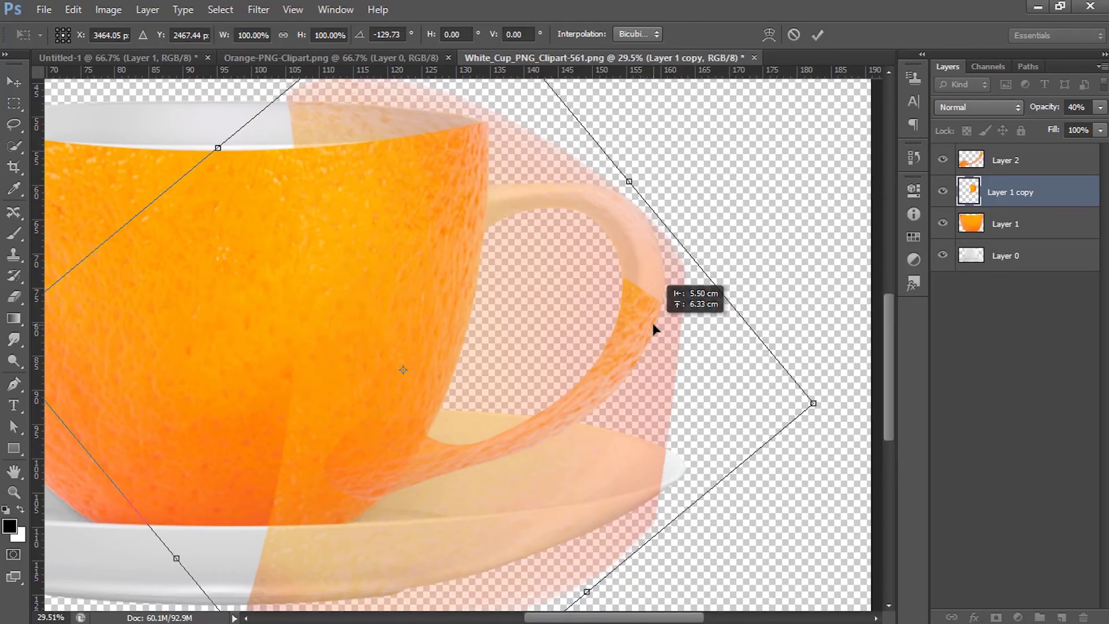
{"action": "right_click", "coordinate": [548, 200]}
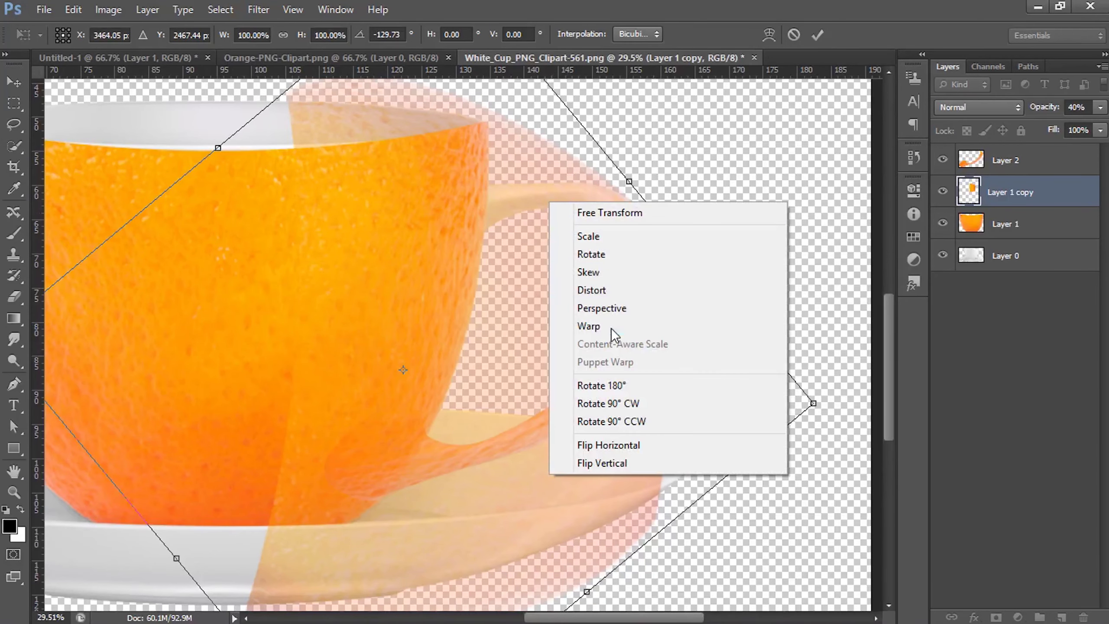
- Nudge the wedge down, switch to Warp, and bend its right edge toward the handle
{"action": "left_click", "coordinate": [466, 141]}
{"action": "left_click_drag", "start_coordinate": [429, 95], "coordinate": [451, 193]}
{"action": "right_click", "coordinate": [450, 195]}
{"action": "left_click", "coordinate": [555, 316]}
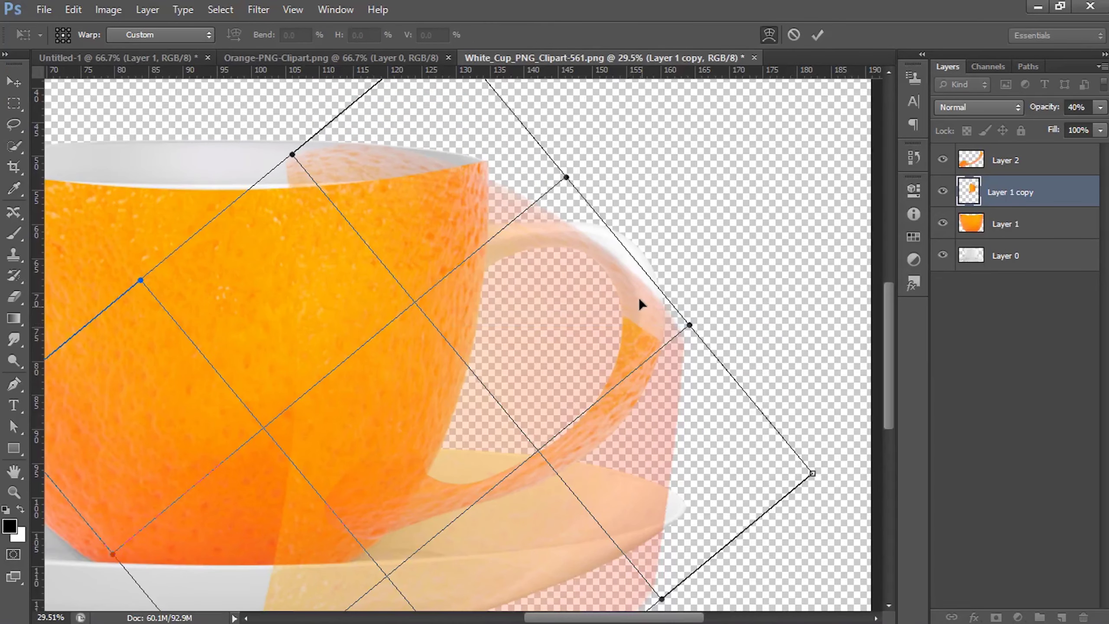
{"action": "mouse_move", "coordinate": [615, 284]}
{"action": "left_mouse_down"}
{"action": "mouse_move", "coordinate": [630, 255]}
{"action": "mouse_move", "coordinate": [714, 334]}
{"action": "mouse_move", "coordinate": [710, 355]}
{"action": "mouse_move", "coordinate": [694, 347]}
{"action": "left_mouse_up"}
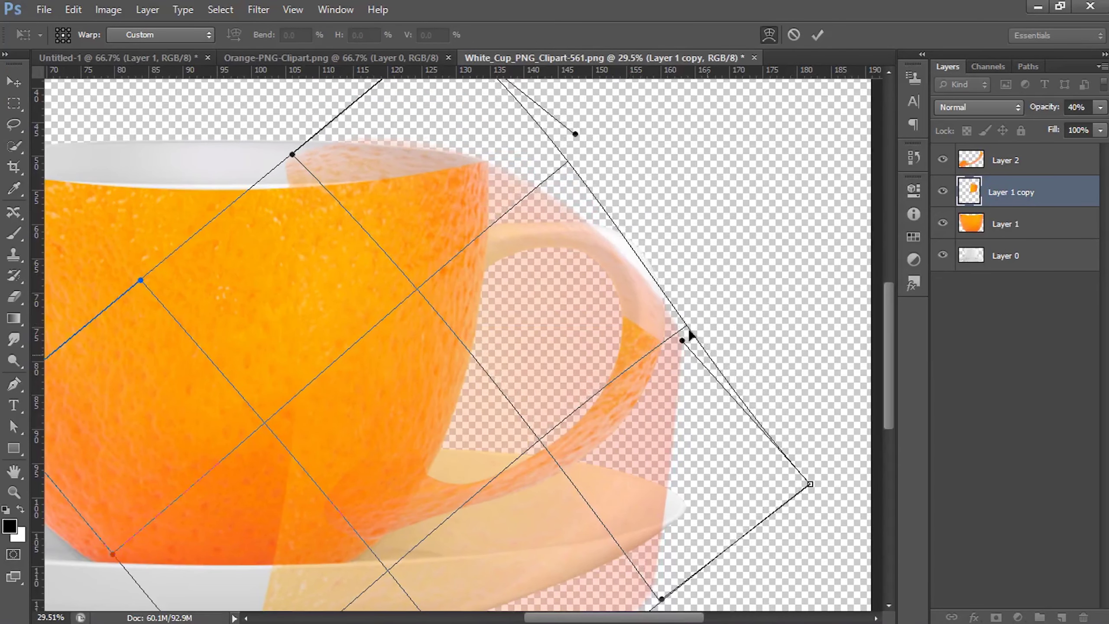
{"action": "mouse_move", "coordinate": [572, 211]}
{"action": "left_mouse_down"}
{"action": "mouse_move", "coordinate": [598, 214]}
{"action": "mouse_move", "coordinate": [595, 203]}
{"action": "left_mouse_up"}
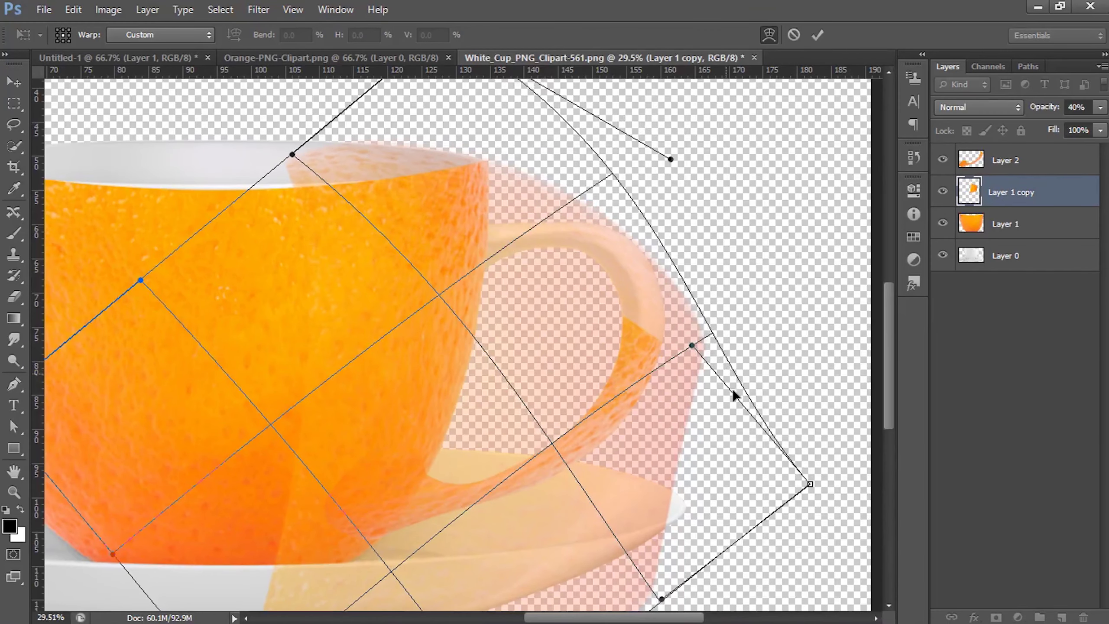
{"action": "left_click_drag", "start_coordinate": [810, 484], "coordinate": [675, 523]}
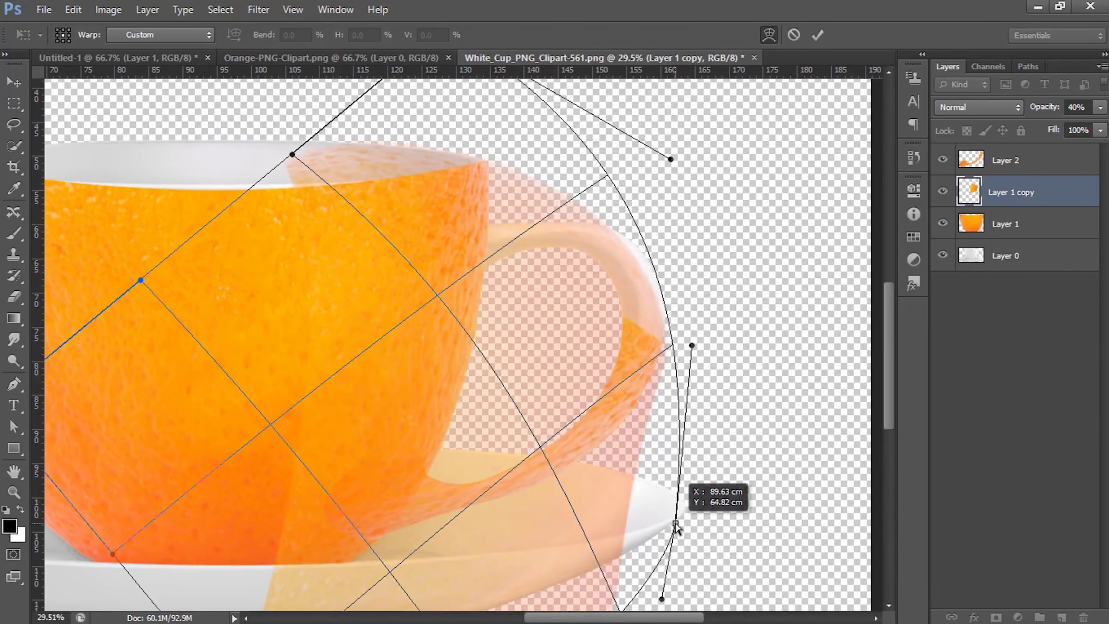
{"action": "left_click_drag", "start_coordinate": [670, 159], "coordinate": [708, 161]}
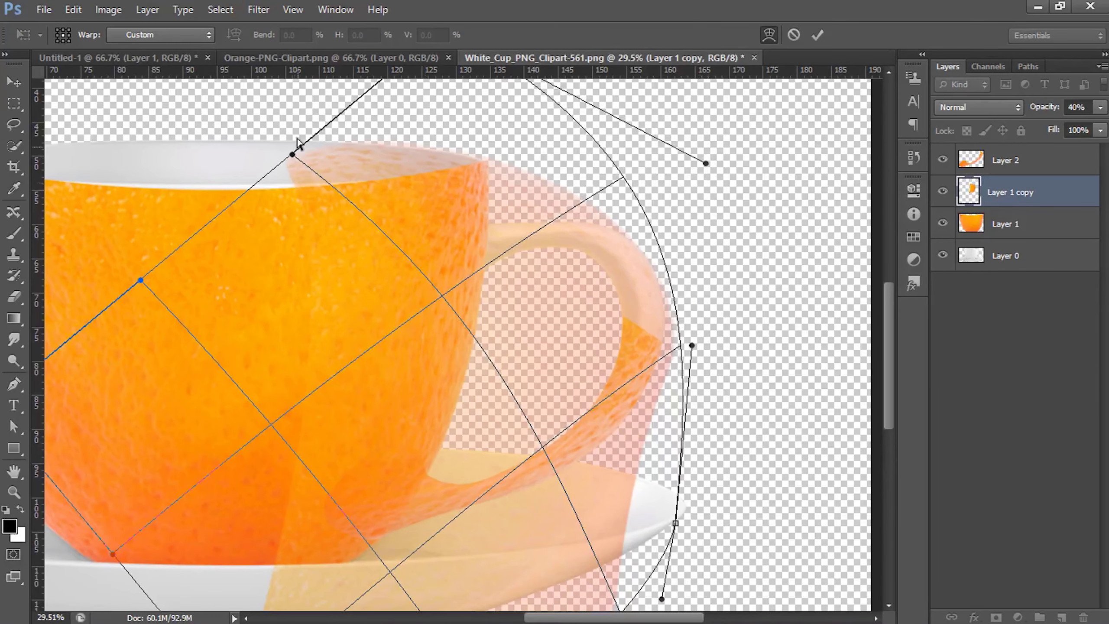
- Warp the wedge's upper left across the cup body and tuck its right edge against the handle
{"action": "left_click_drag", "start_coordinate": [293, 155], "coordinate": [289, 276]}
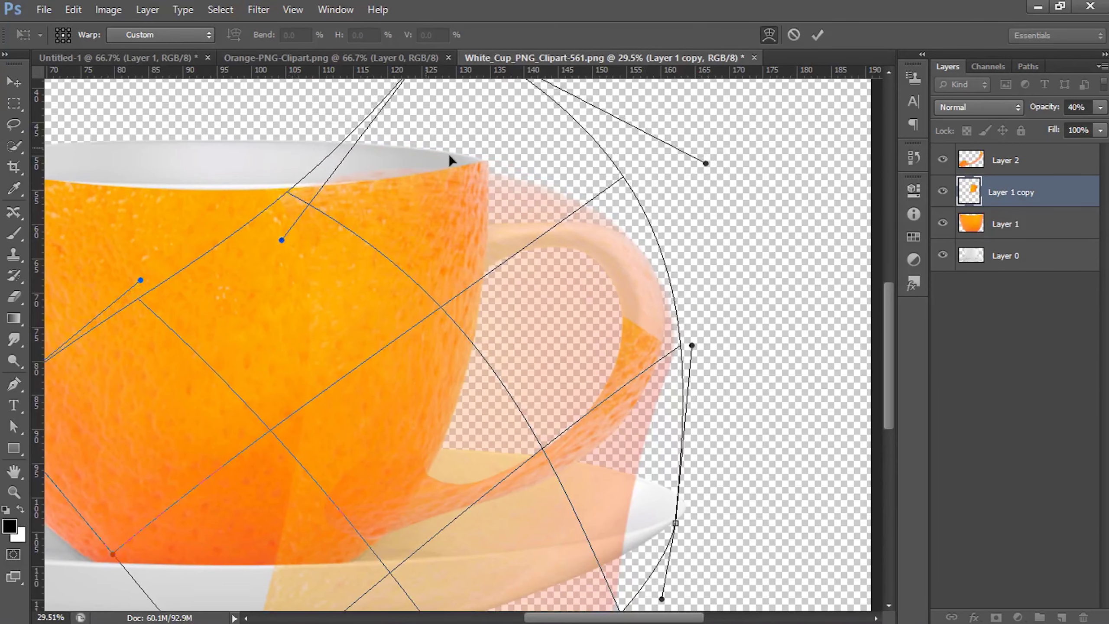
{"action": "mouse_move", "coordinate": [454, 185]}
{"action": "left_mouse_down"}
{"action": "mouse_move", "coordinate": [435, 97]}
{"action": "mouse_move", "coordinate": [504, 176]}
{"action": "mouse_move", "coordinate": [535, 162]}
{"action": "left_mouse_up"}
{"action": "scroll", "coordinate": [475, 130], "scroll_direction": "up", "scroll_amount": 2}
{"action": "scroll", "coordinate": [476, 132], "scroll_direction": "up", "scroll_amount": 2}
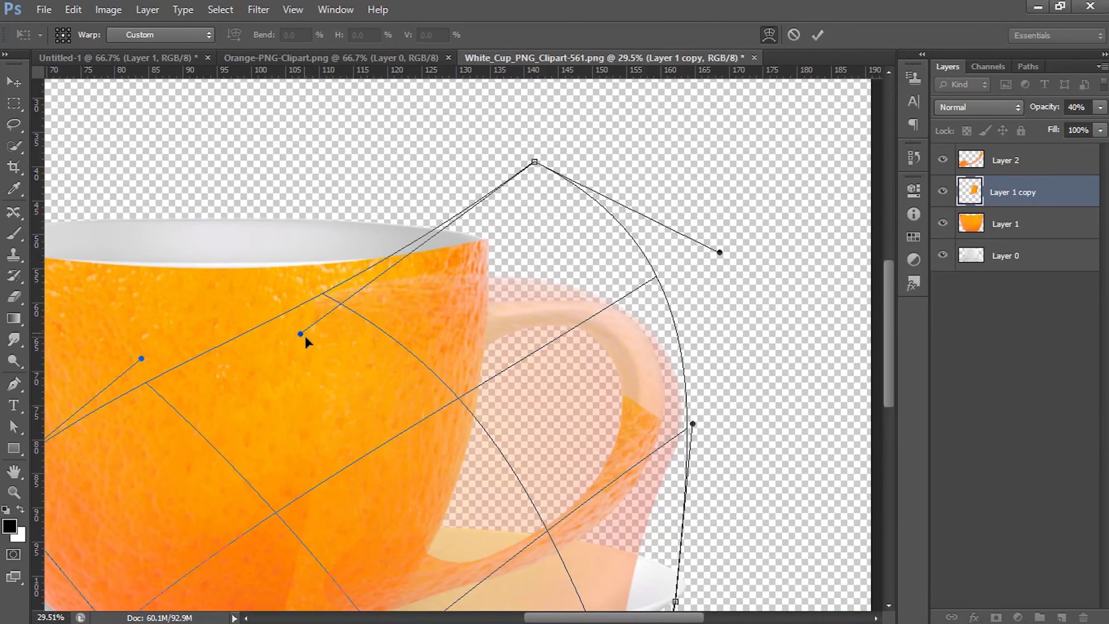
{"action": "mouse_move", "coordinate": [301, 334]}
{"action": "left_mouse_down"}
{"action": "mouse_move", "coordinate": [400, 471]}
{"action": "mouse_move", "coordinate": [394, 423]}
{"action": "left_mouse_up"}
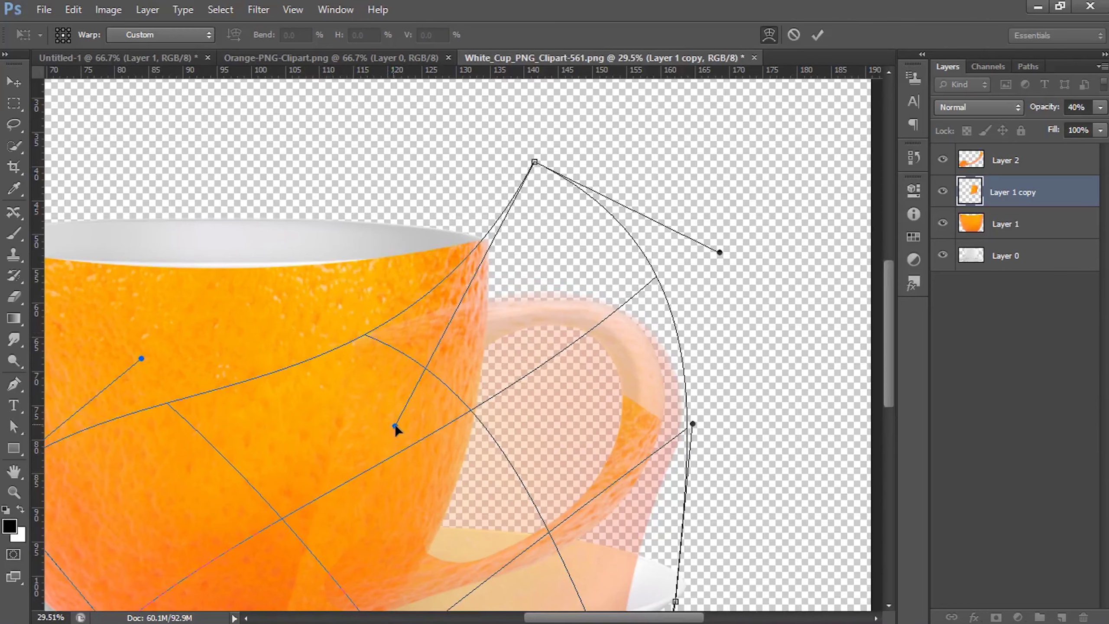
{"action": "scroll", "coordinate": [681, 437], "scroll_direction": "down", "scroll_amount": 3}
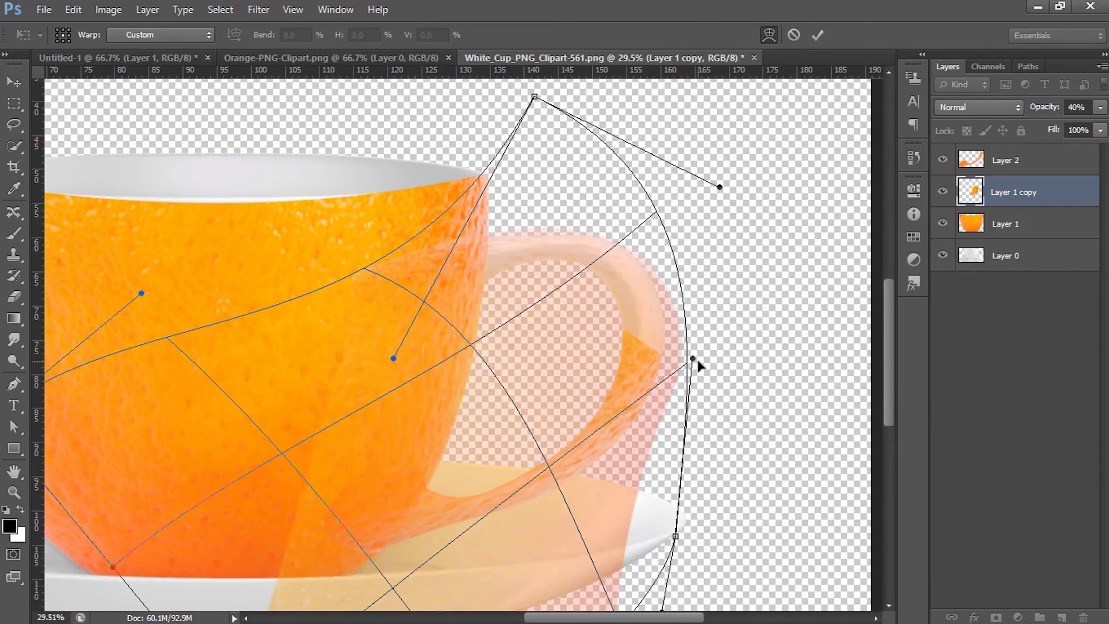
{"action": "left_click_drag", "start_coordinate": [693, 360], "coordinate": [661, 377]}
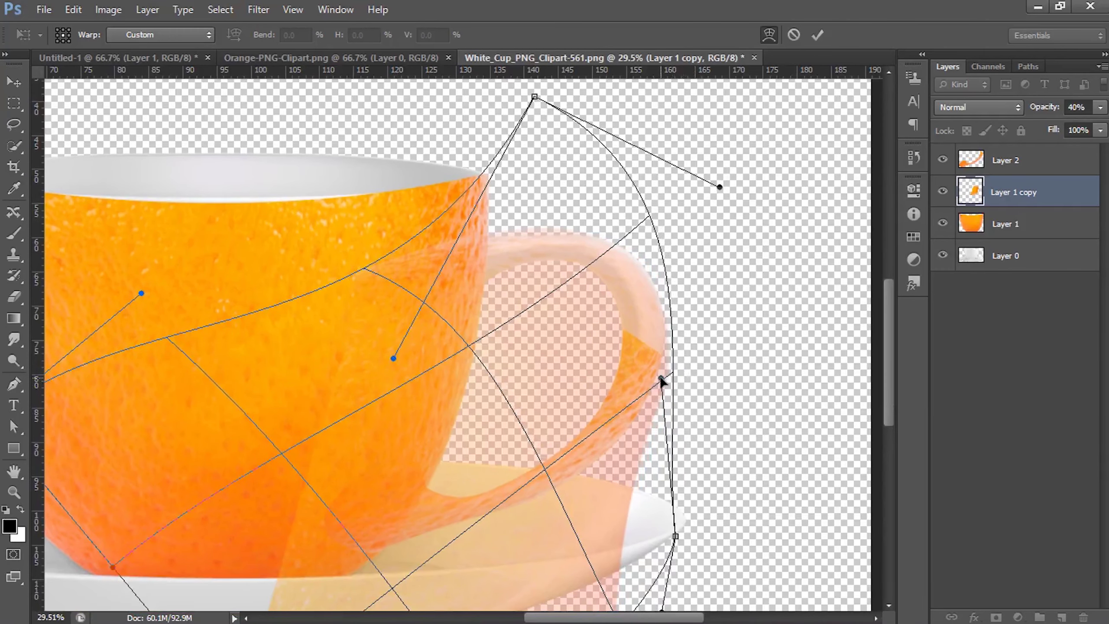
{"action": "left_click_drag", "start_coordinate": [720, 188], "coordinate": [737, 176]}
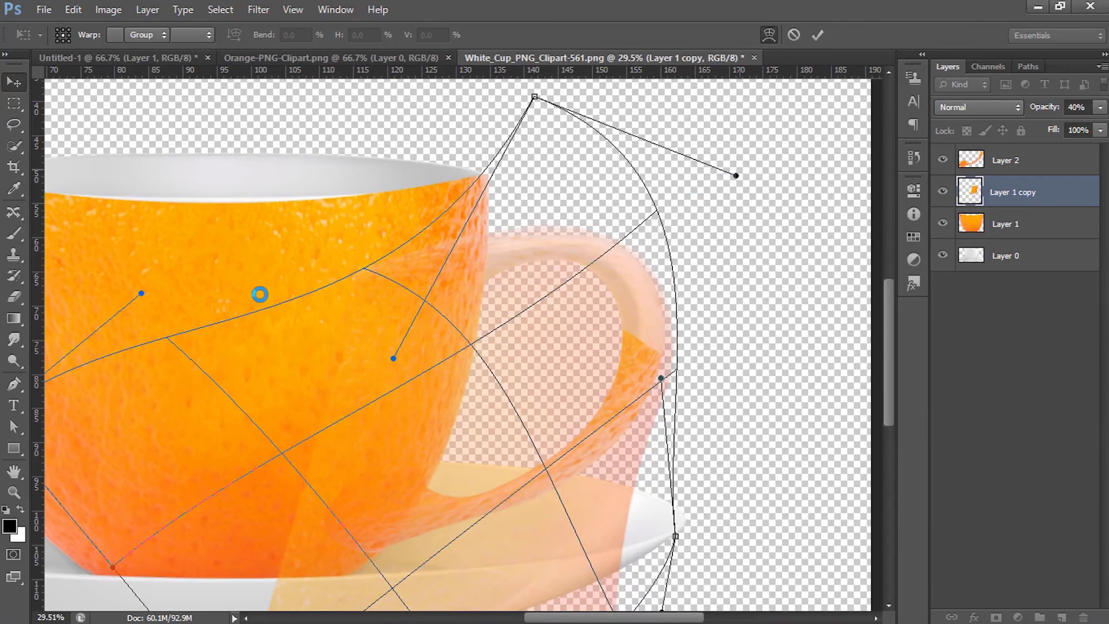
- Commit the warp and start a pen path along the handle's inner edge and bend
{"action": "key", "text": "Return"}
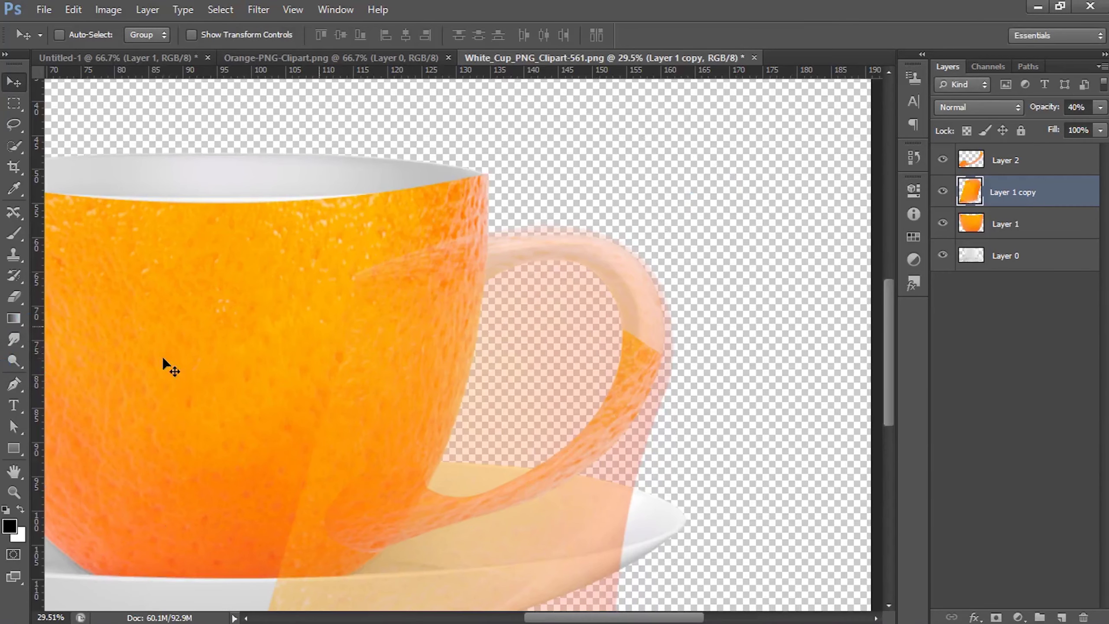
{"action": "left_click", "coordinate": [9, 389]}
{"action": "scroll", "coordinate": [542, 285], "scroll_direction": "up", "scroll_amount": 3}
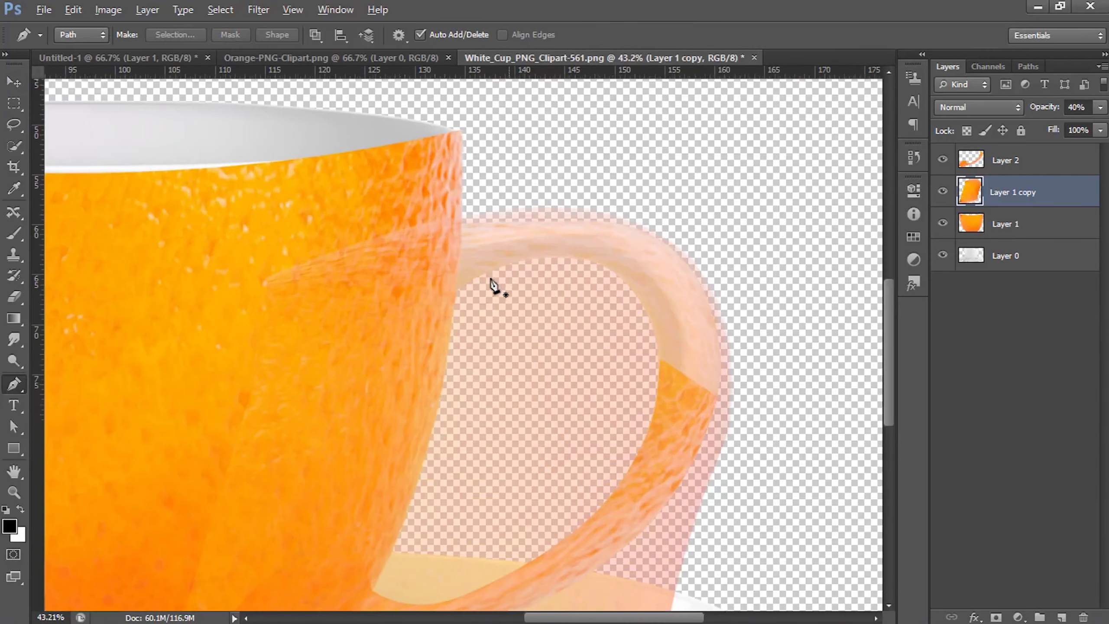
{"action": "left_click", "coordinate": [456, 293]}
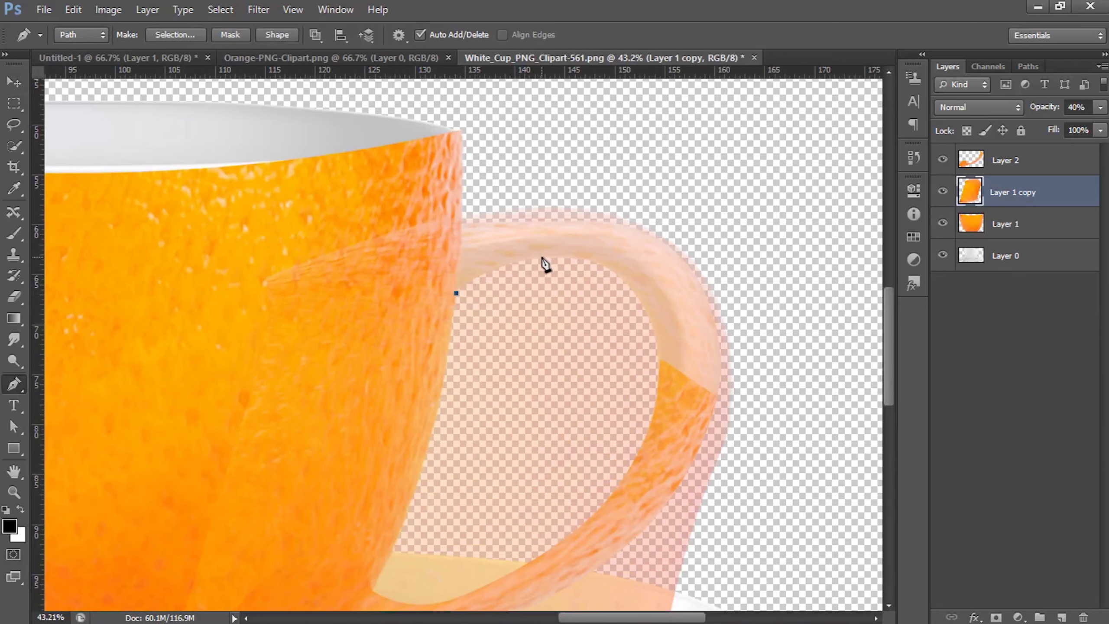
{"action": "left_click_drag", "start_coordinate": [561, 259], "coordinate": [578, 260]}
{"action": "left_click_drag", "start_coordinate": [666, 331], "coordinate": [670, 333]}
{"action": "left_click", "coordinate": [631, 288], "text": "alt"}
{"action": "left_click", "coordinate": [659, 358]}
{"action": "left_click_drag", "start_coordinate": [655, 381], "coordinate": [655, 382]}
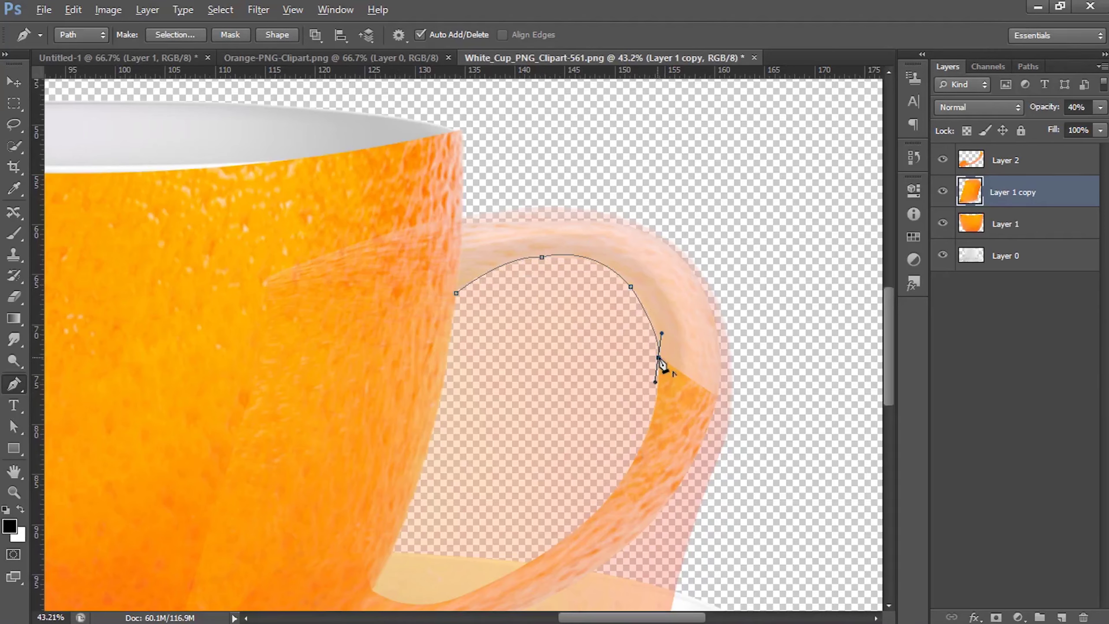
{"action": "left_click", "coordinate": [709, 398]}
- Refine the path's end curve and add curved points along the handle's outer edge and top
{"action": "key", "text": "ctrl+z"}
{"action": "left_click_drag", "start_coordinate": [656, 412], "coordinate": [659, 418]}
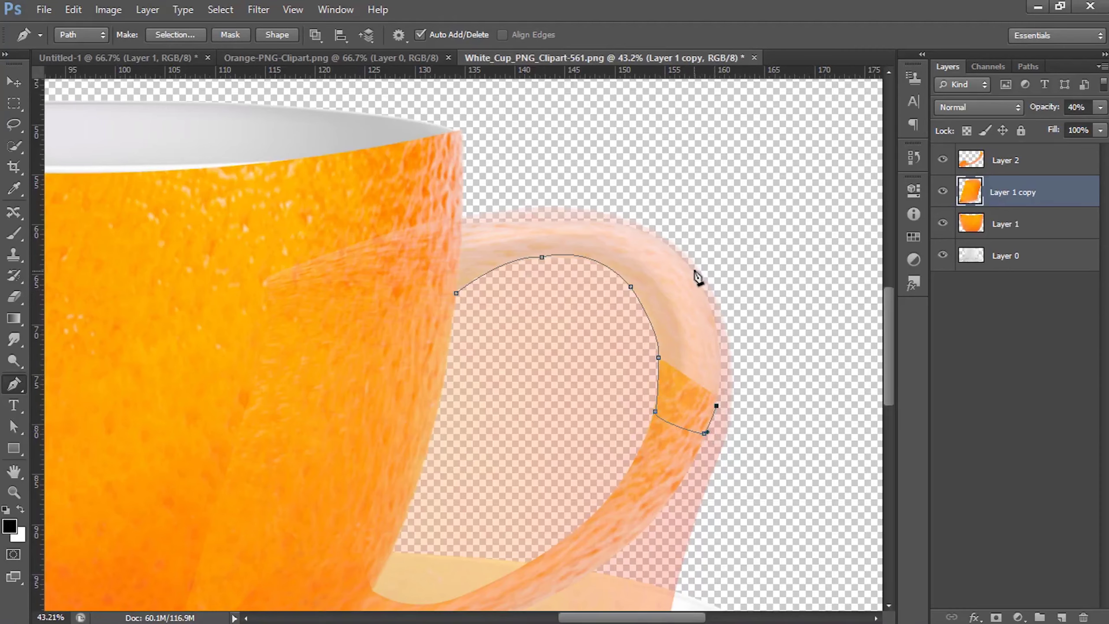
{"action": "left_click_drag", "start_coordinate": [693, 270], "coordinate": [652, 212]}
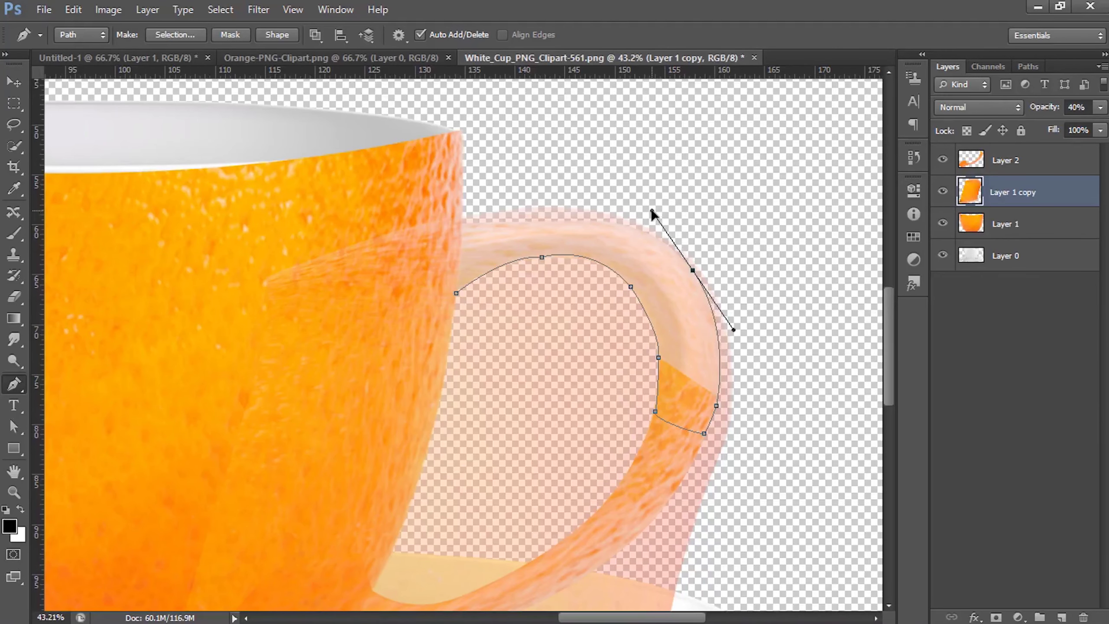
{"action": "scroll", "coordinate": [652, 211], "scroll_direction": "up", "scroll_amount": 1}
{"action": "scroll", "coordinate": [644, 240], "scroll_direction": "up", "scroll_amount": 1}
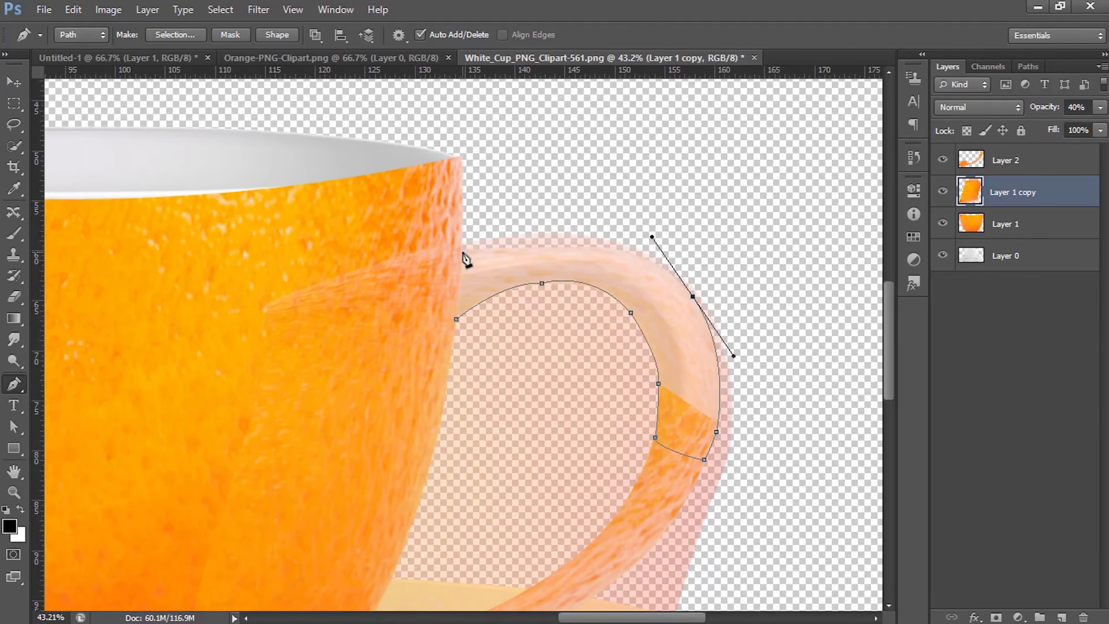
{"action": "left_click_drag", "start_coordinate": [462, 248], "coordinate": [369, 257]}
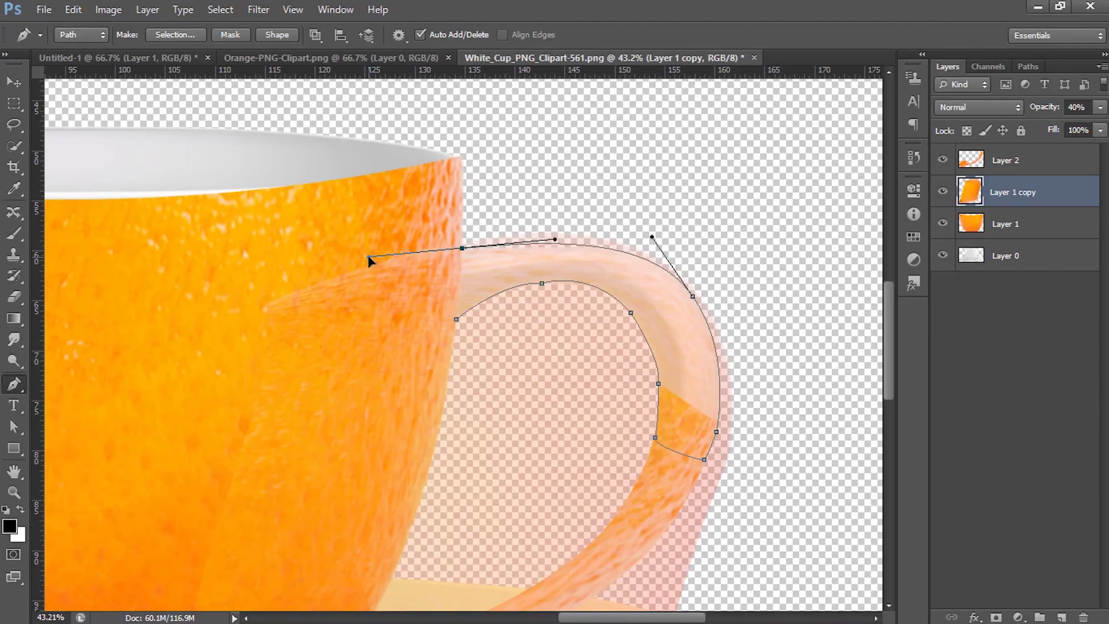
{"action": "left_click_drag", "start_coordinate": [462, 248], "coordinate": [457, 253]}
{"action": "left_click_drag", "start_coordinate": [550, 243], "coordinate": [578, 244]}
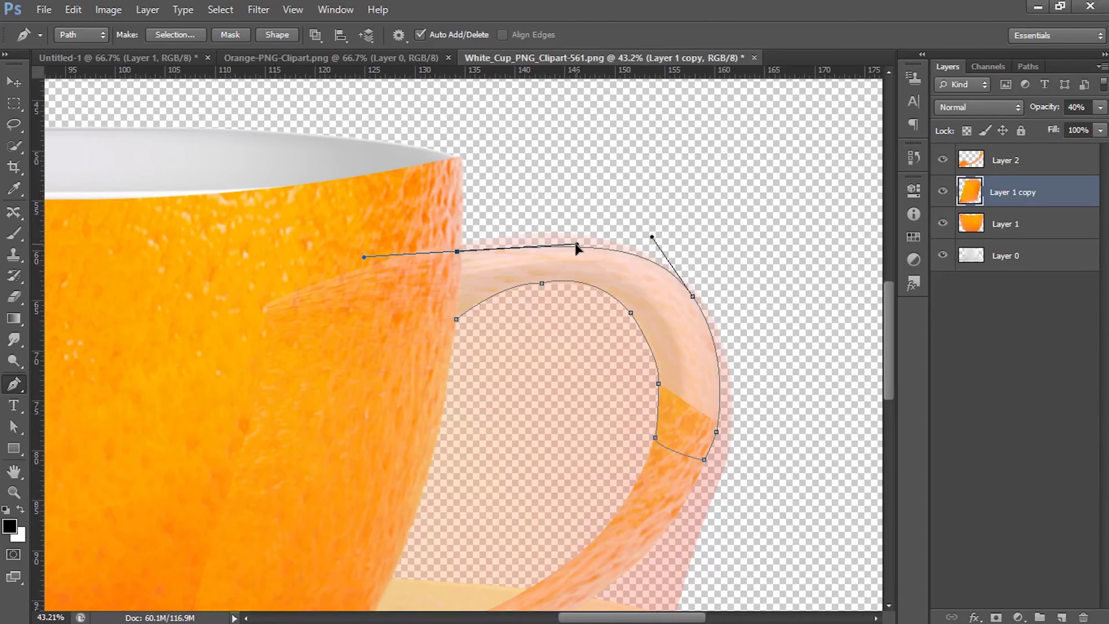
- Outline the handle's joint area on the cup and close the path
{"action": "left_click", "coordinate": [344, 264]}
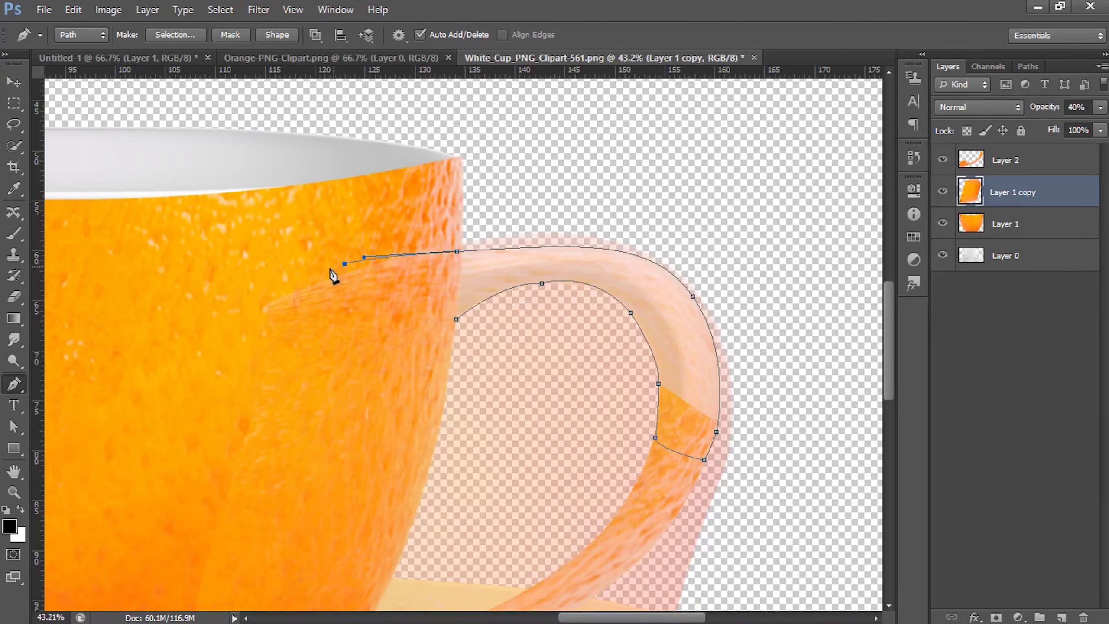
{"action": "left_click", "coordinate": [336, 320]}
{"action": "left_click", "coordinate": [359, 358]}
{"action": "left_click", "coordinate": [419, 366]}
{"action": "left_click", "coordinate": [453, 355]}
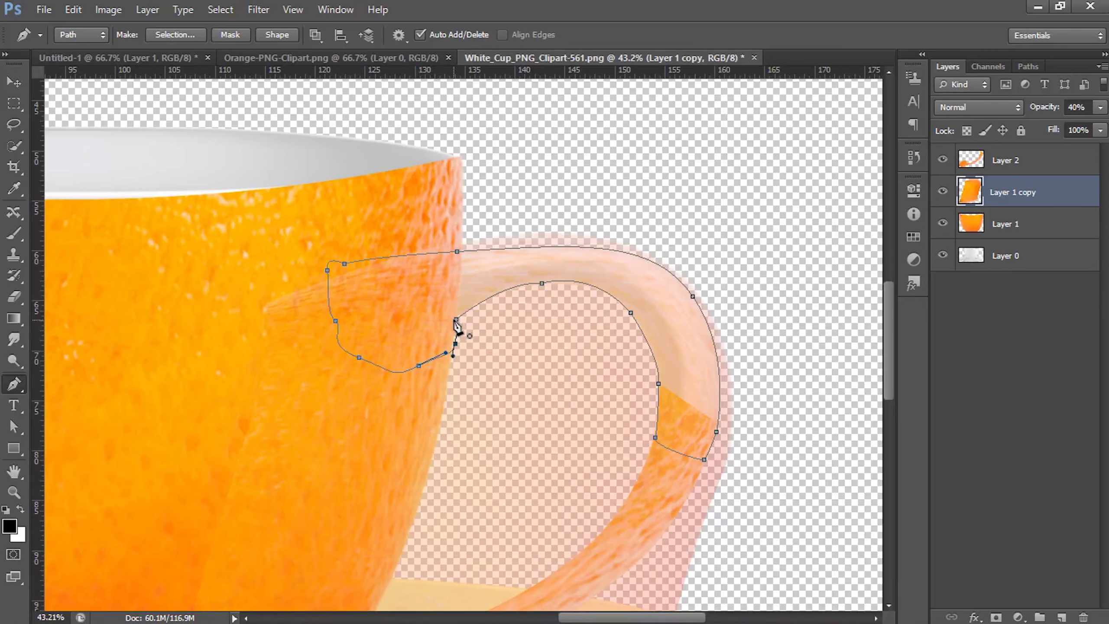
{"action": "left_click_drag", "start_coordinate": [455, 319], "coordinate": [458, 345]}
{"action": "left_click_drag", "start_coordinate": [419, 366], "coordinate": [438, 347]}
- Turn the handle path into a selection, copy it to Layer 3, and adjust its opacity
{"action": "key", "text": "ctrl+Return"}
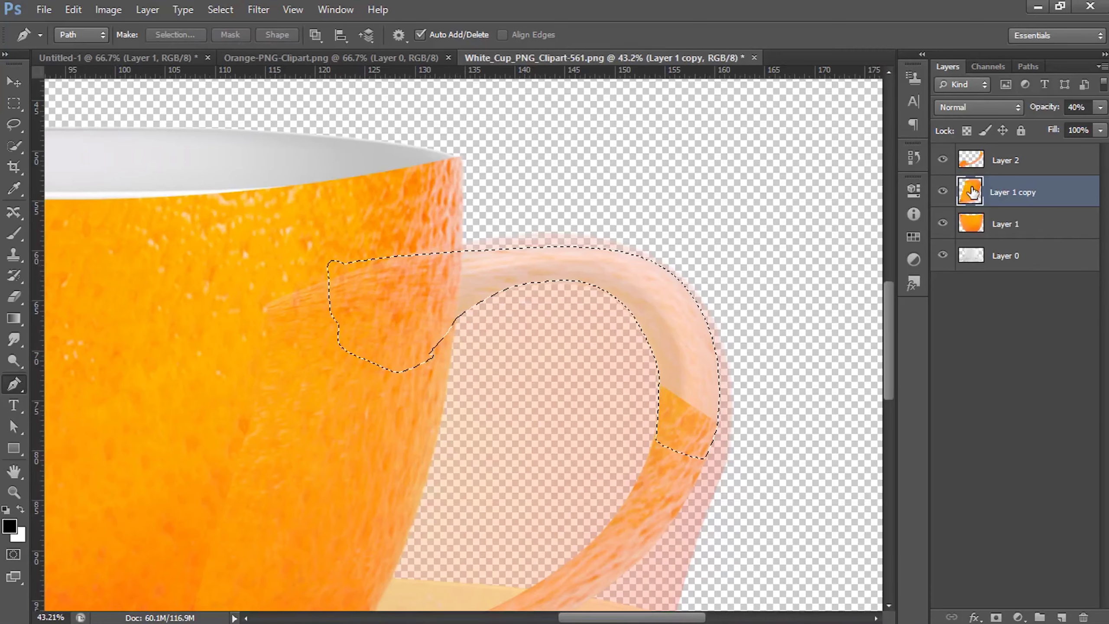
{"action": "key", "text": "ctrl+j"}
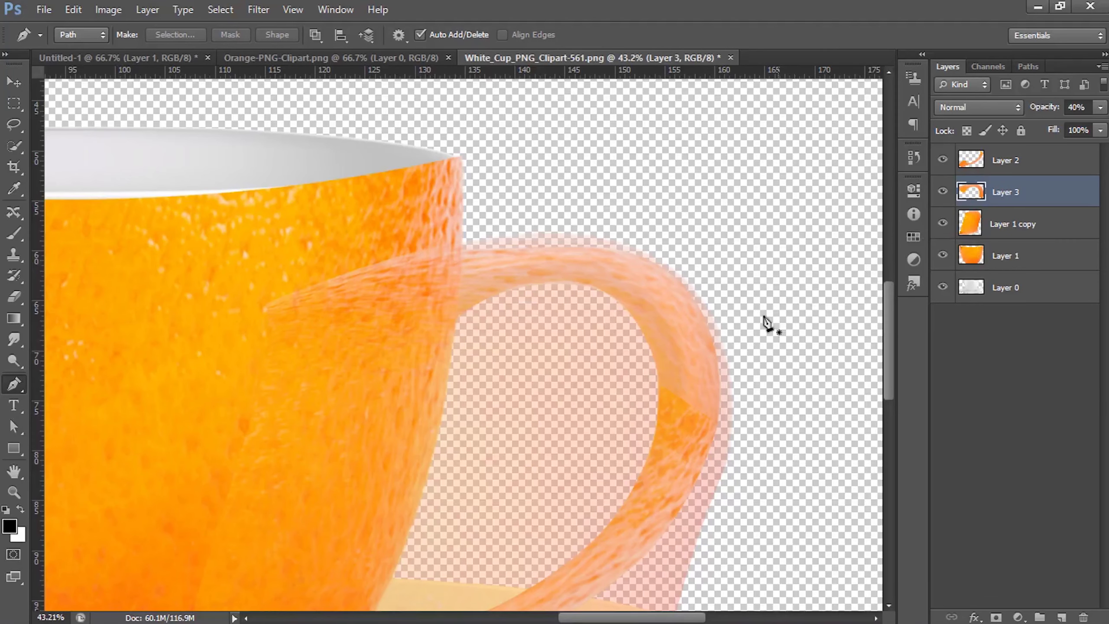
{"action": "key", "text": "v"}
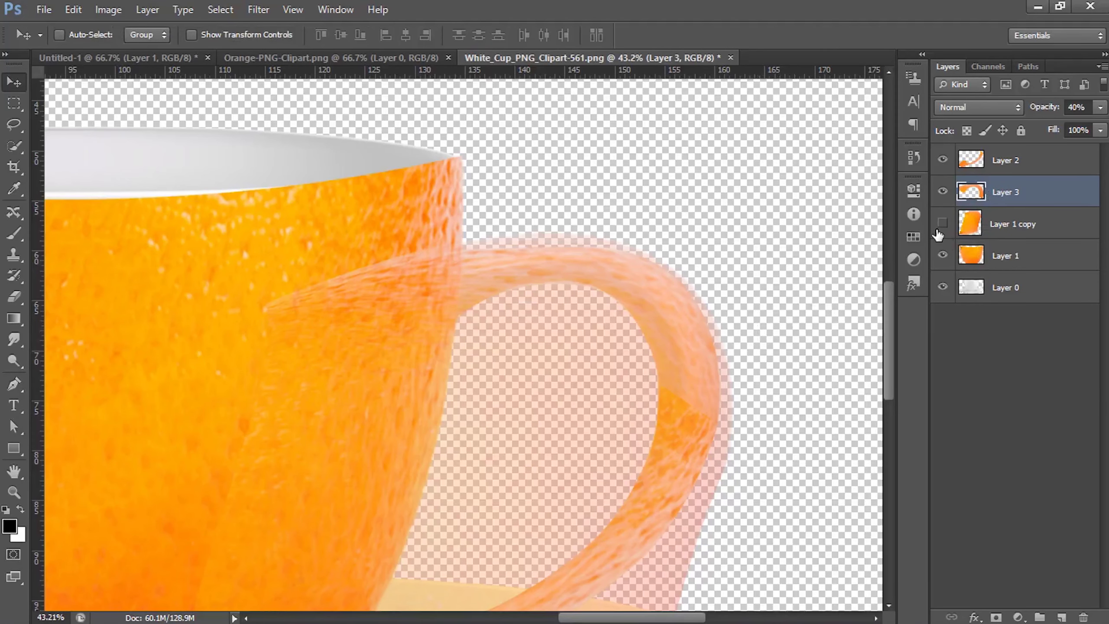
{"action": "left_click", "coordinate": [1101, 107]}
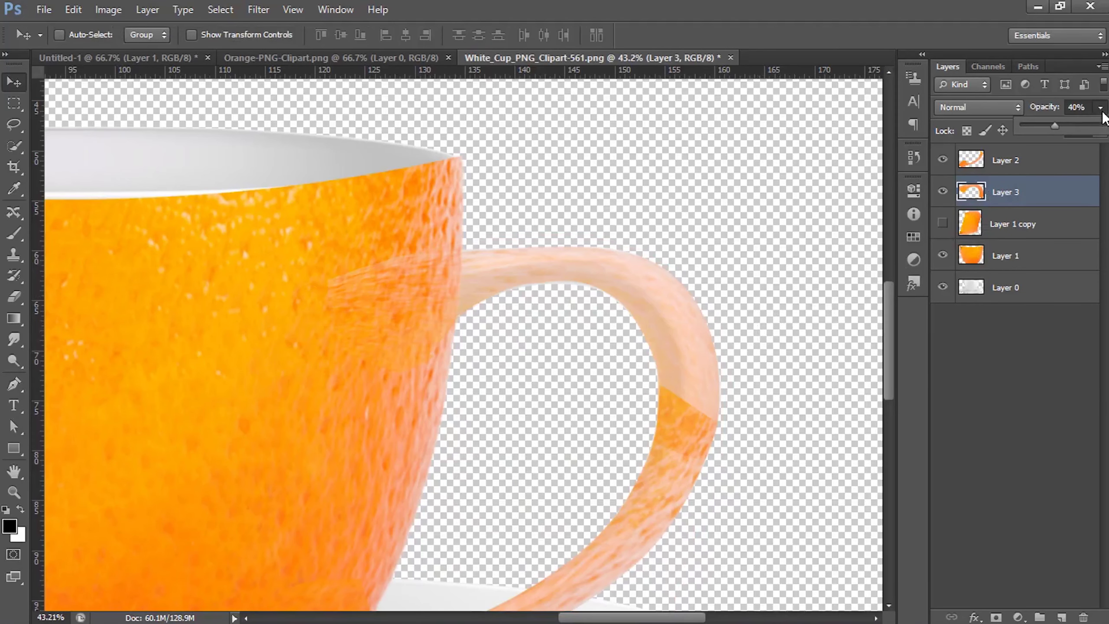
{"action": "left_click_drag", "start_coordinate": [1087, 128], "coordinate": [1107, 127]}
- Set Layer 2's opacity to 100% and reselect Layer 2
{"action": "scroll", "coordinate": [742, 394], "scroll_direction": "down", "scroll_amount": 2}
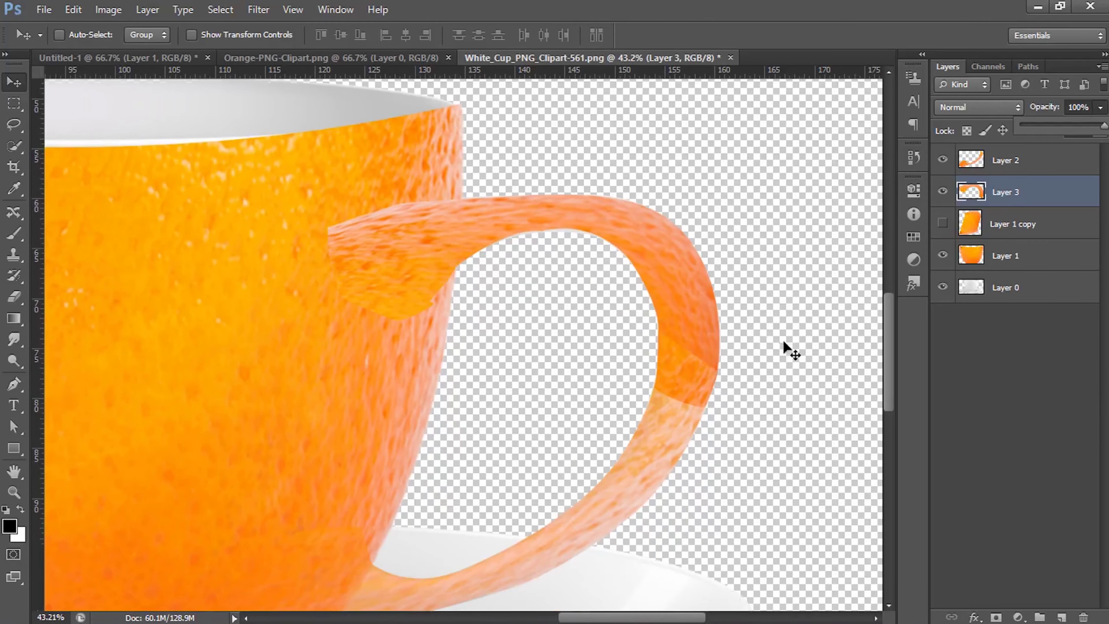
{"action": "left_click", "coordinate": [1090, 160]}
{"action": "left_click", "coordinate": [1101, 108]}
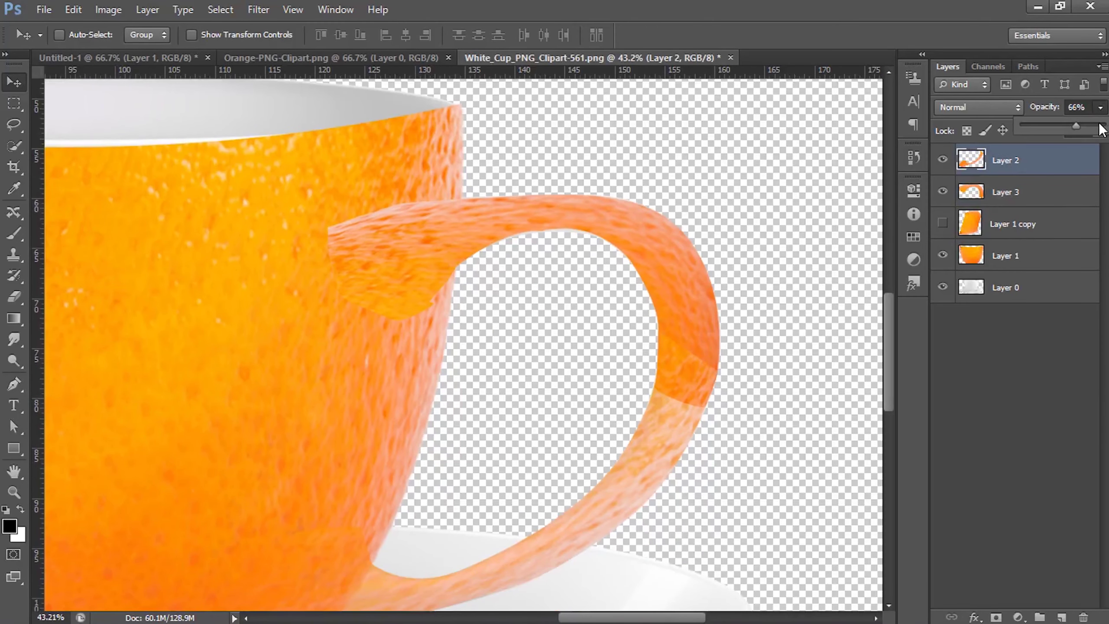
{"action": "left_click_drag", "start_coordinate": [1101, 130], "coordinate": [1100, 141]}
{"action": "scroll", "coordinate": [661, 336], "scroll_direction": "down", "scroll_amount": 2}
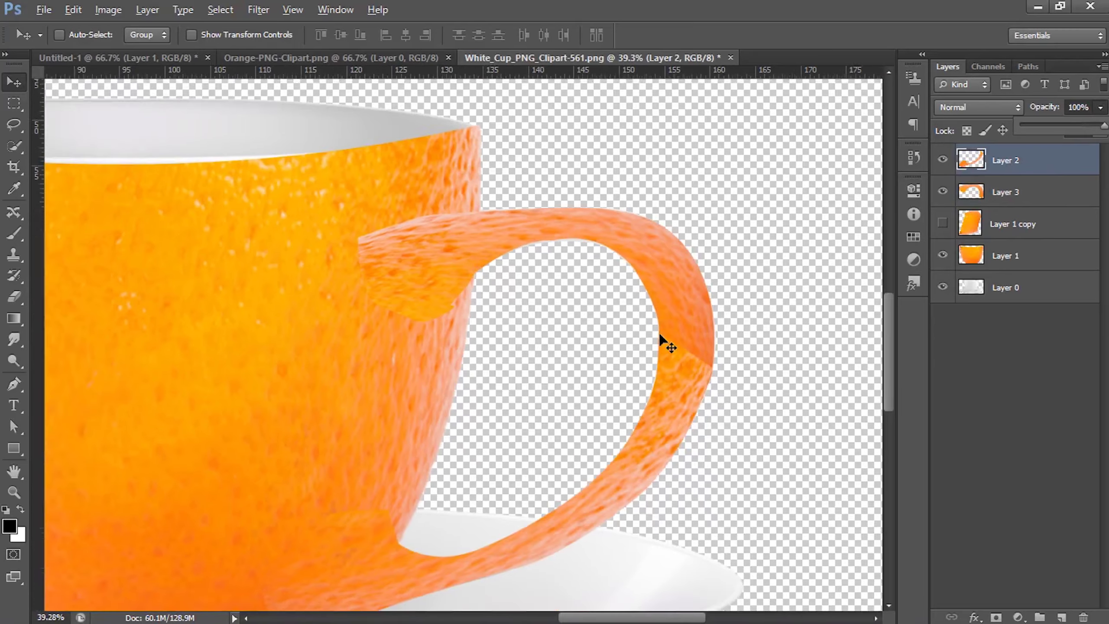
{"action": "scroll", "coordinate": [660, 333], "scroll_direction": "down", "scroll_amount": 1}
{"action": "scroll", "coordinate": [660, 333], "scroll_direction": "down", "scroll_amount": 2}
{"action": "scroll", "coordinate": [655, 323], "scroll_direction": "down", "scroll_amount": 2}
{"action": "scroll", "coordinate": [649, 309], "scroll_direction": "up", "scroll_amount": 5}
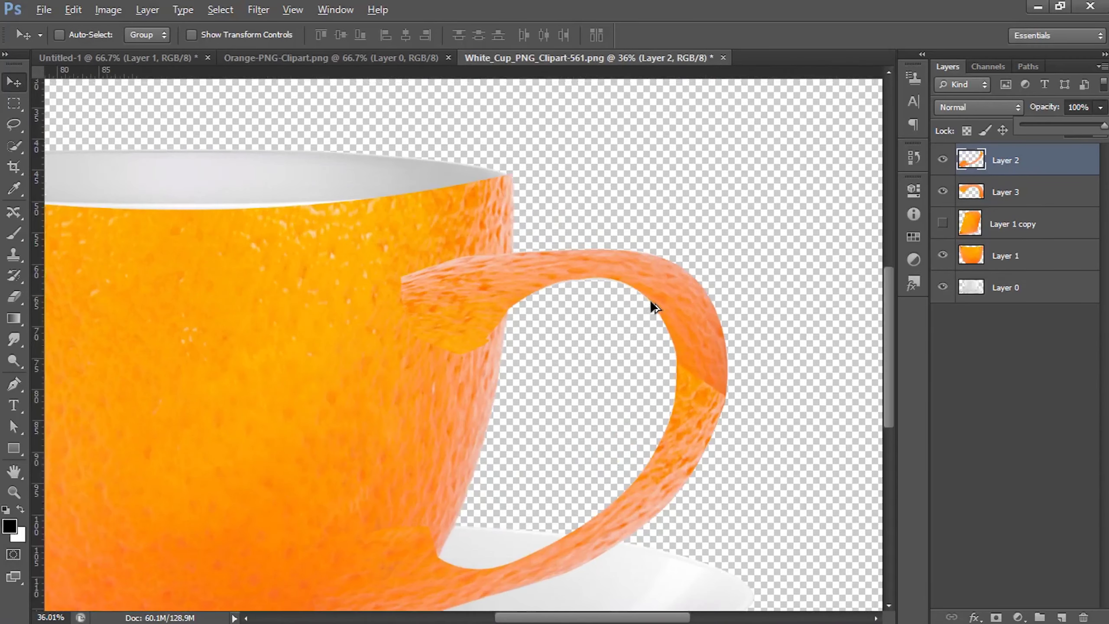
{"action": "left_click", "coordinate": [1021, 164]}
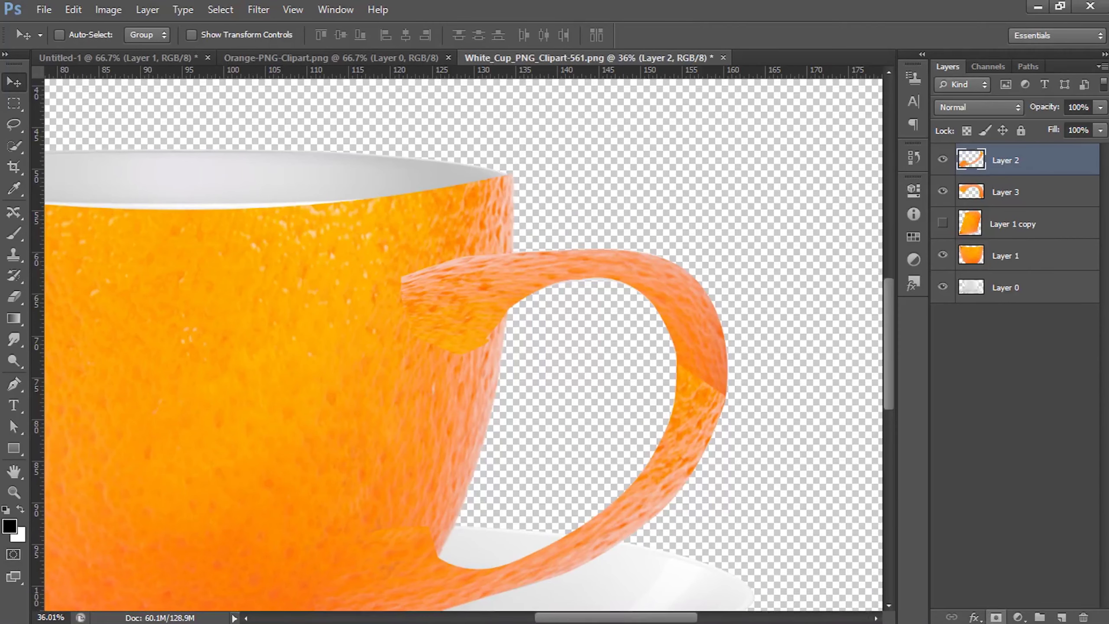
{"action": "left_click", "coordinate": [995, 503]}
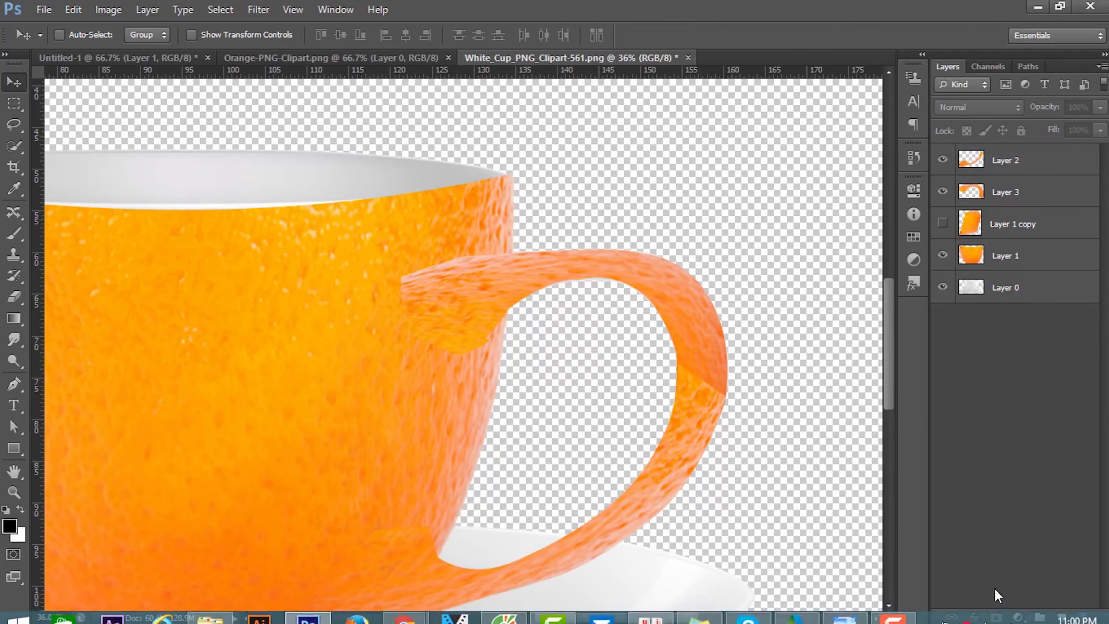
{"action": "left_click", "coordinate": [1032, 172]}
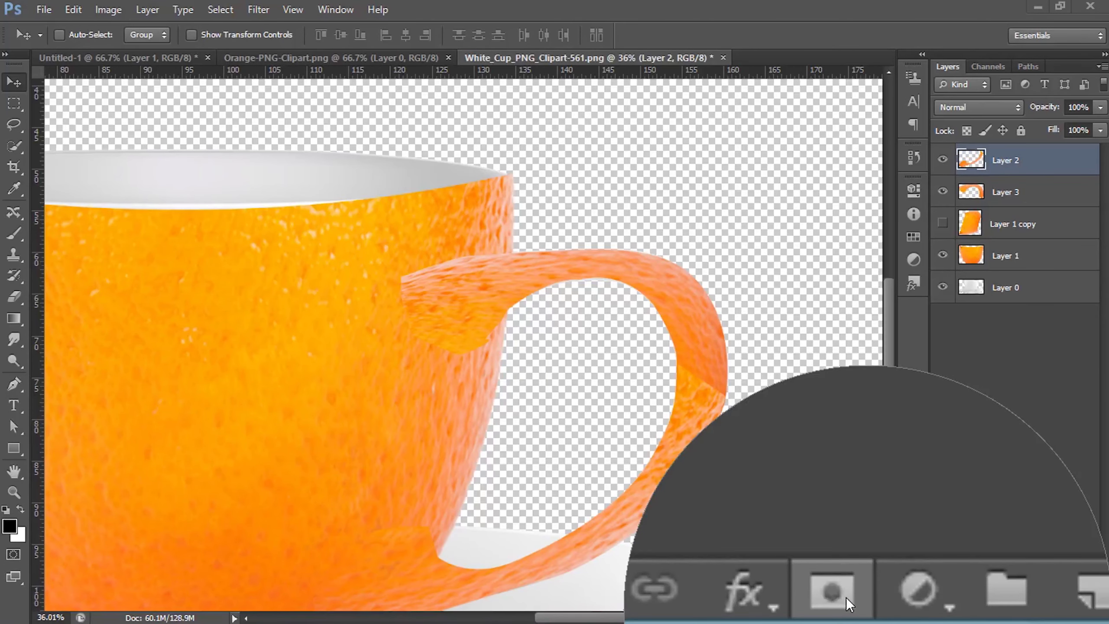
- Add a layer mask to Layer 2 and brush over the handle seam with a soft 98 px brush
{"action": "left_click", "coordinate": [996, 617]}
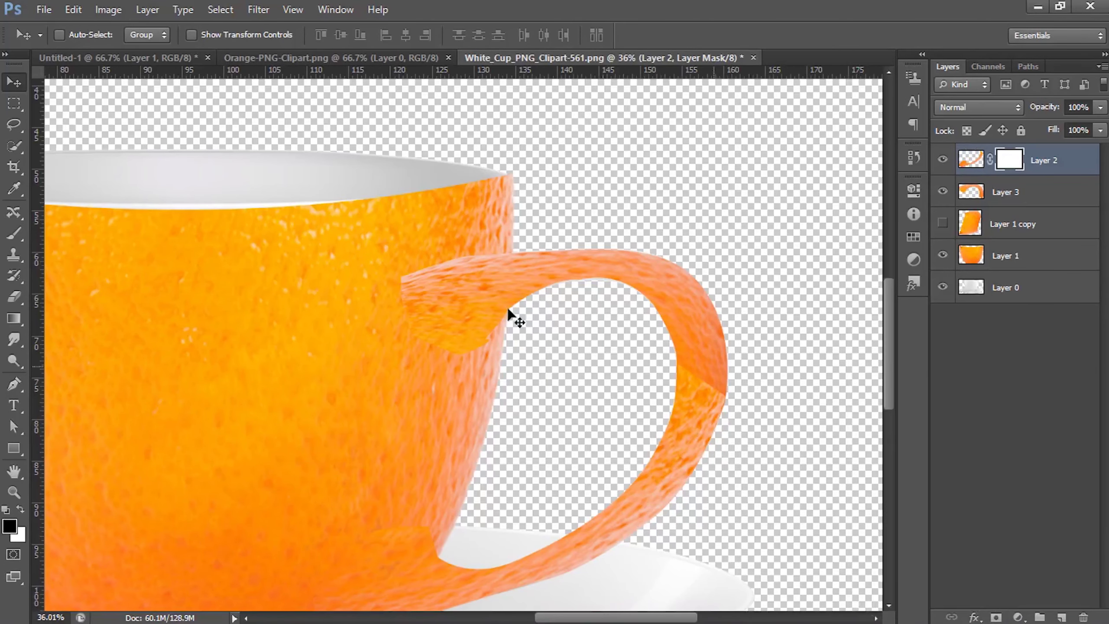
{"action": "left_click", "coordinate": [13, 235]}
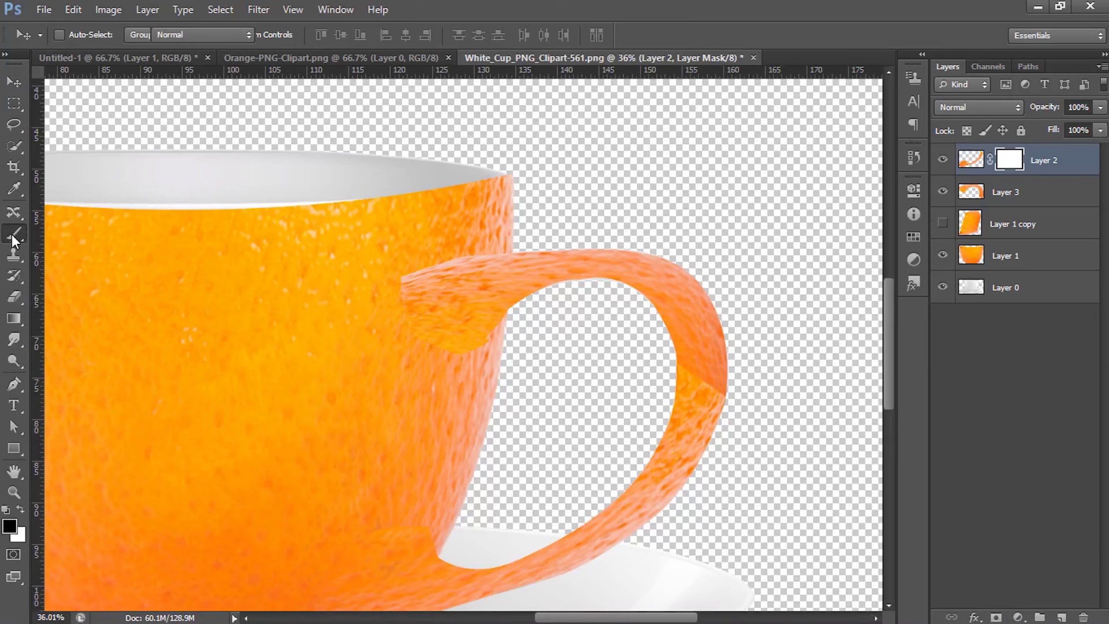
{"action": "right_click", "coordinate": [701, 406]}
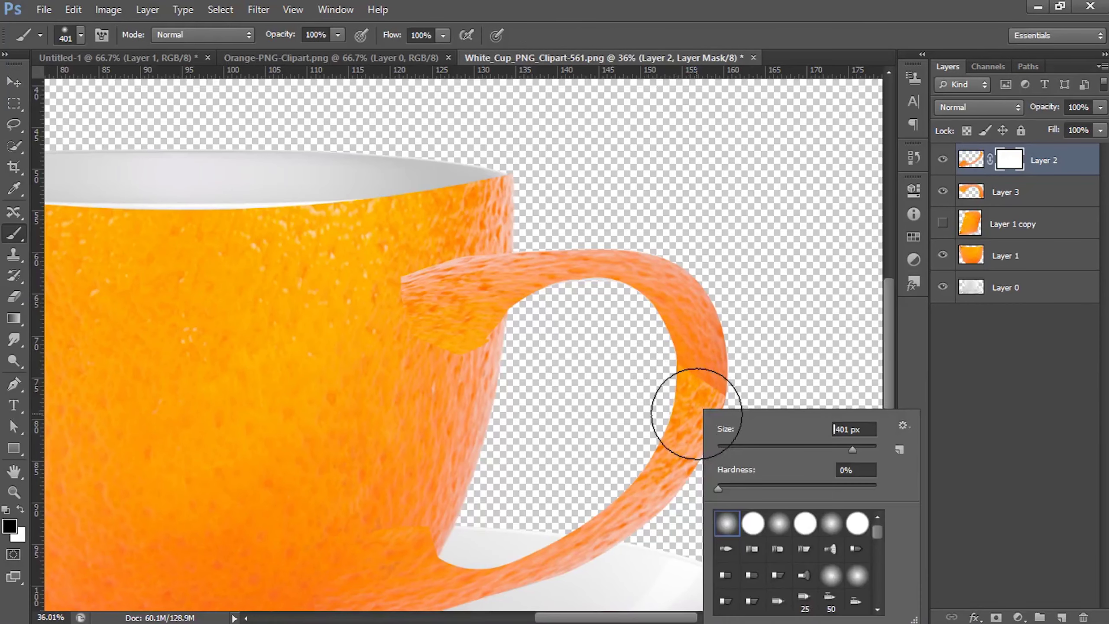
{"action": "left_click", "coordinate": [795, 447]}
{"action": "key", "text": "Return"}
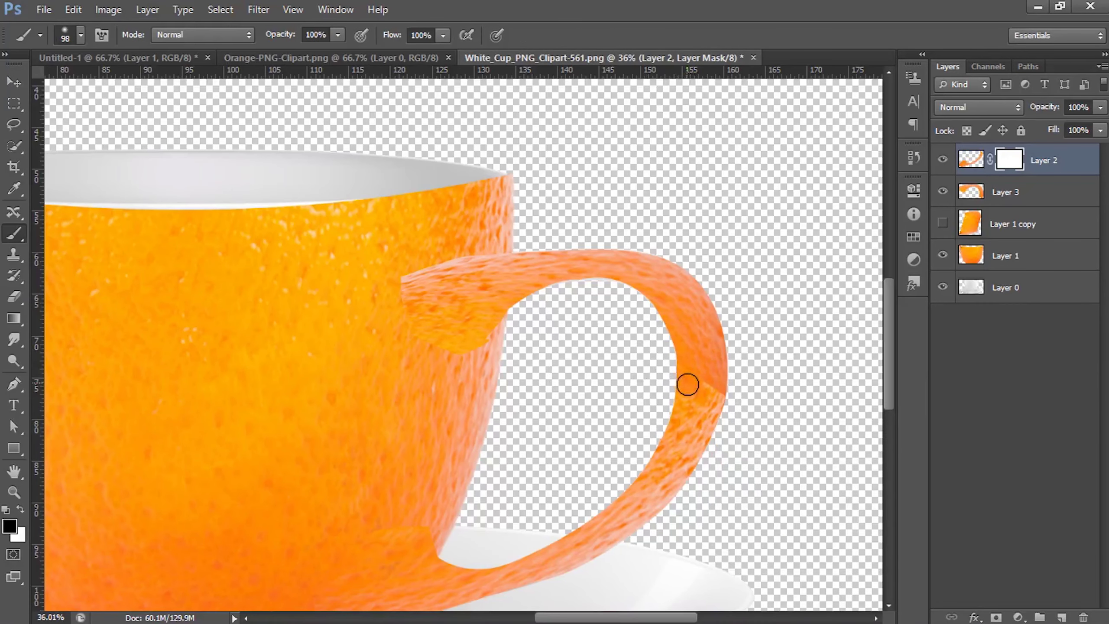
{"action": "left_click_drag", "start_coordinate": [698, 379], "coordinate": [712, 395]}
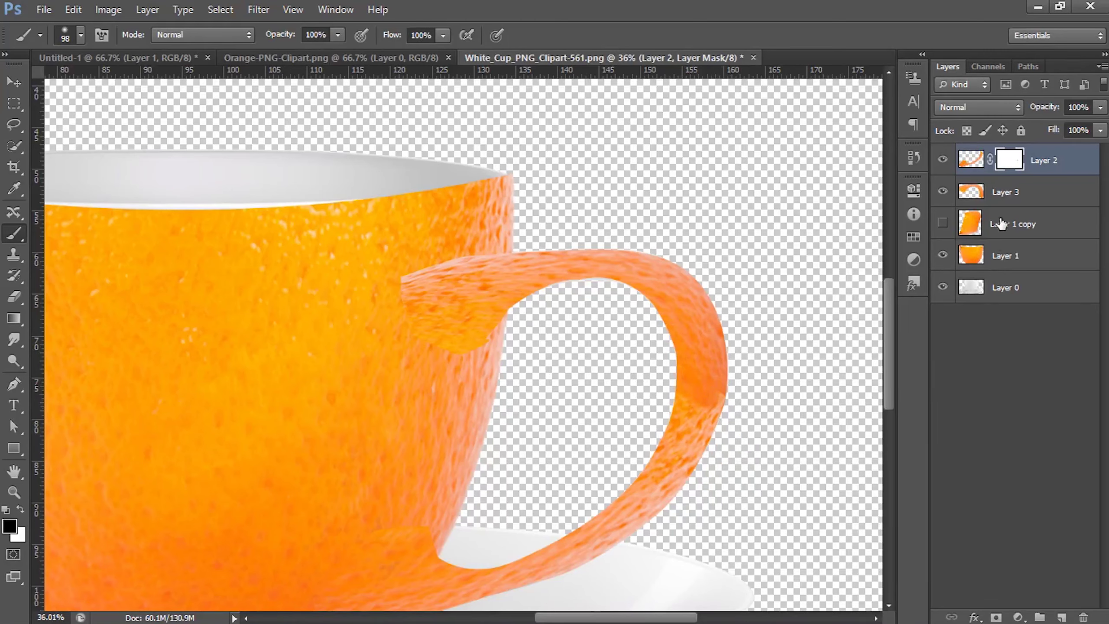
- Add a layer mask to Layer 3, undoing a stray stroke and re-adding the mask
{"action": "left_click", "coordinate": [1010, 192]}
{"action": "left_click", "coordinate": [996, 617]}
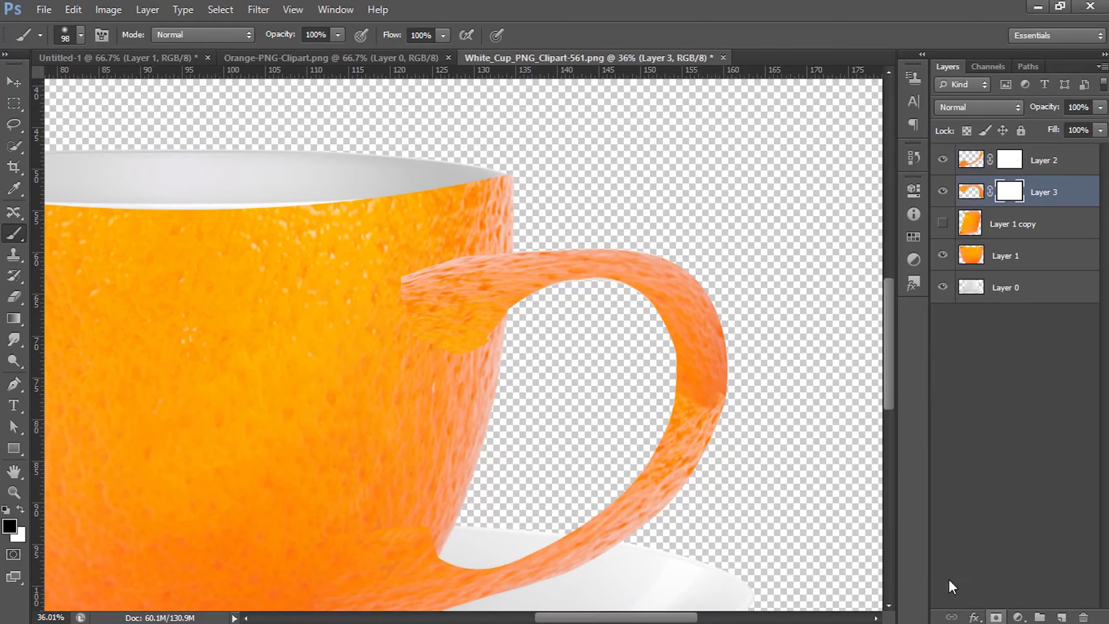
{"action": "left_click_drag", "start_coordinate": [692, 393], "coordinate": [722, 409]}
{"action": "key", "text": "ctrl+z"}
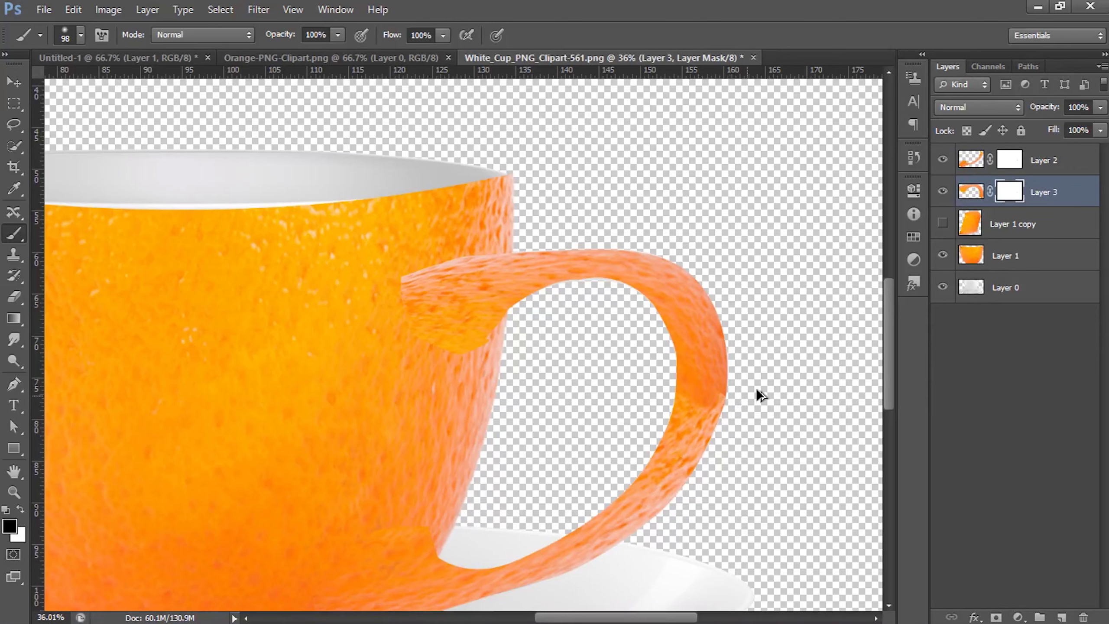
{"action": "key", "text": "ctrl+alt+z"}
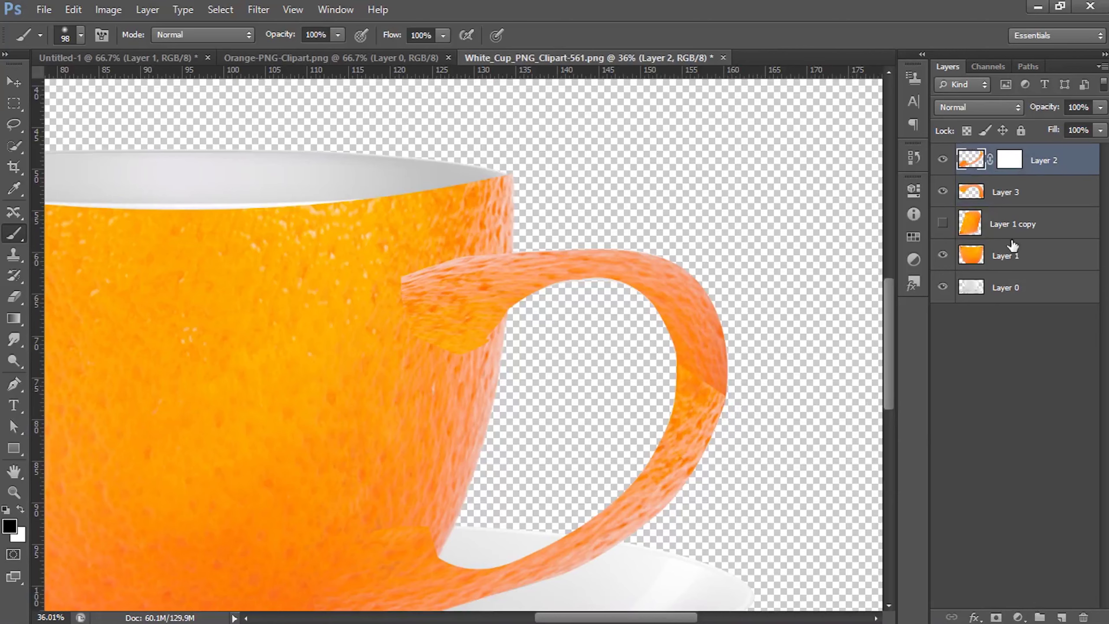
{"action": "left_click", "coordinate": [1027, 193]}
{"action": "left_click", "coordinate": [999, 616]}
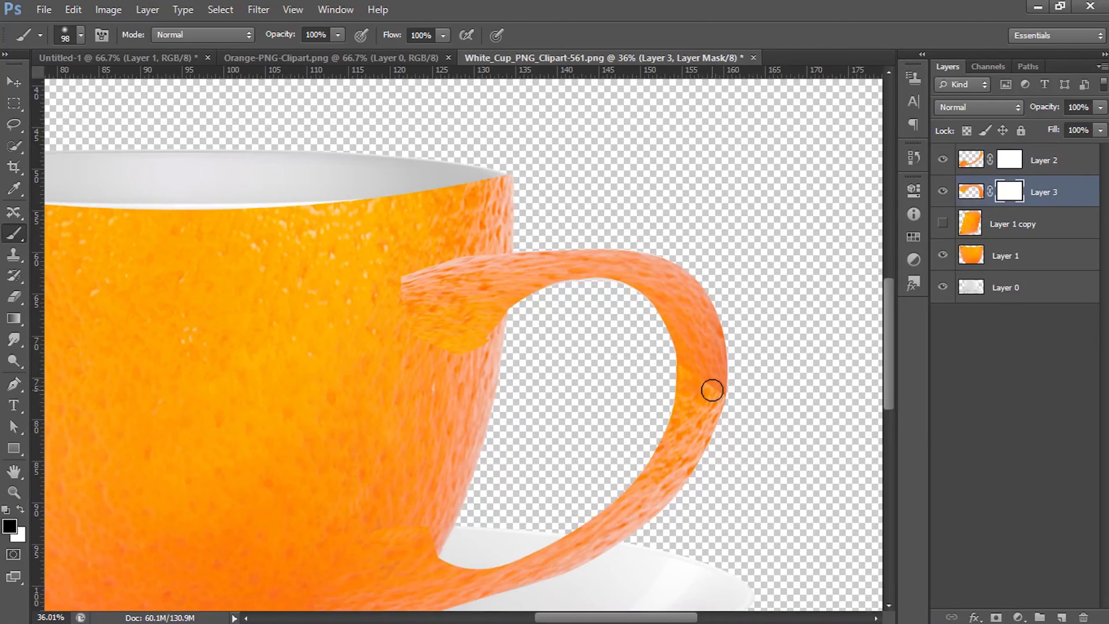
- Move Layer 3's mask onto Layer 2, give Layer 3 a fresh mask, and paint away both seams
{"action": "left_click", "coordinate": [1008, 159]}
{"action": "left_click", "coordinate": [1003, 193]}
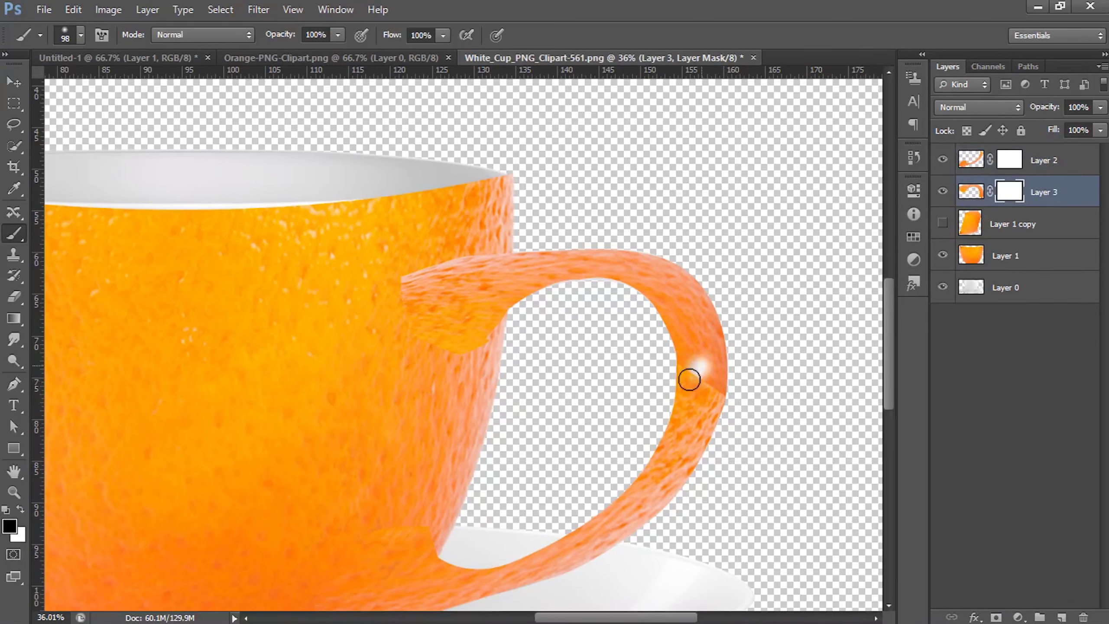
{"action": "left_click_drag", "start_coordinate": [1000, 192], "coordinate": [1007, 164]}
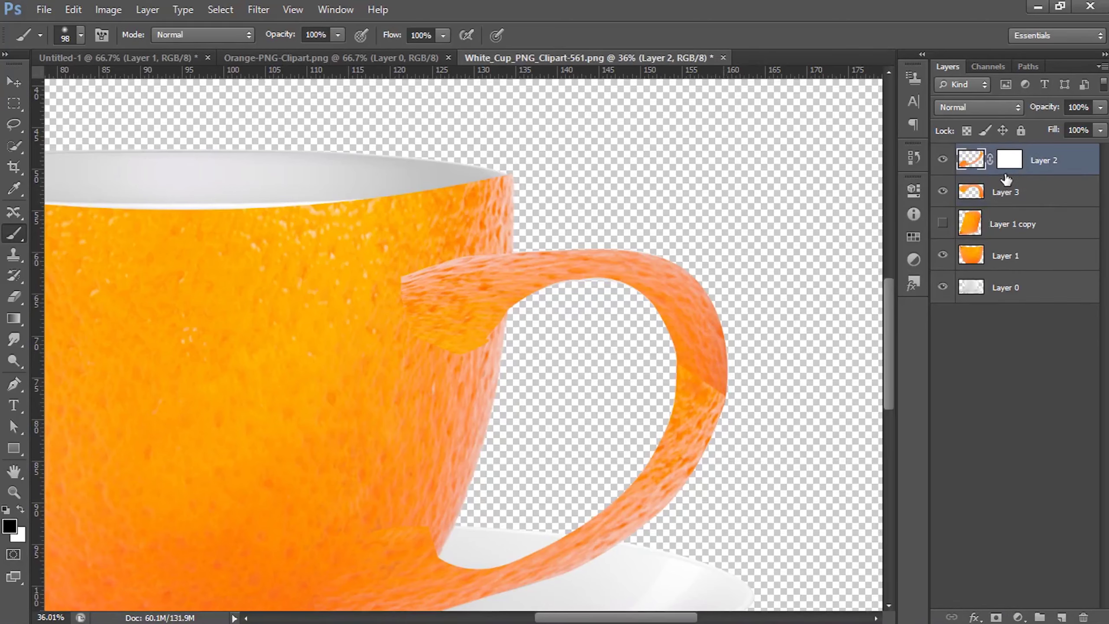
{"action": "left_click", "coordinate": [1015, 193]}
{"action": "left_click", "coordinate": [996, 617]}
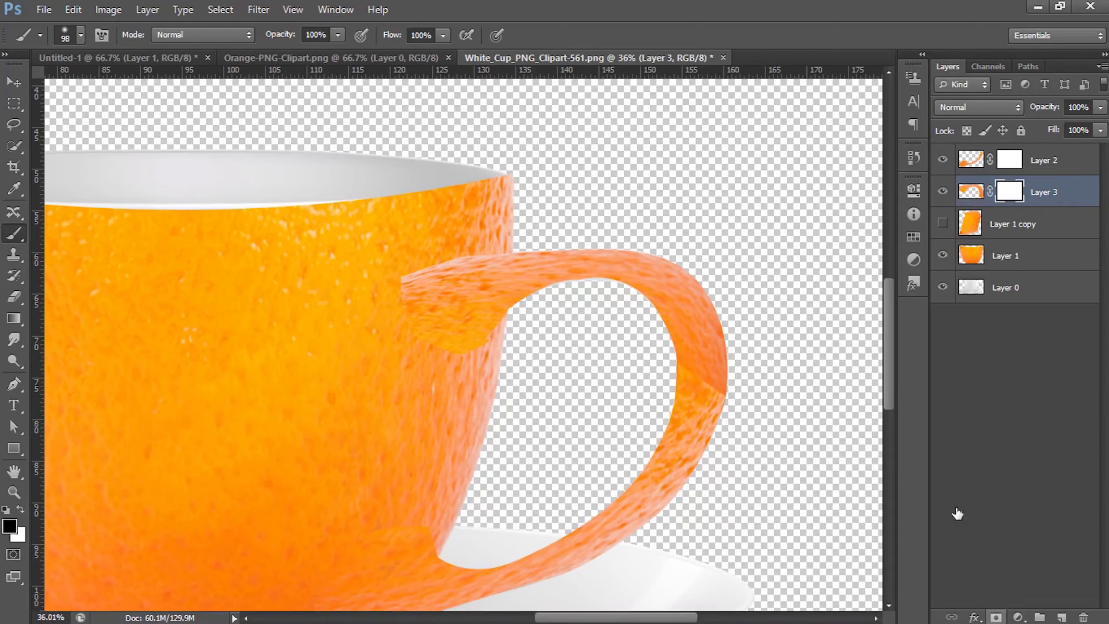
{"action": "left_click", "coordinate": [1006, 161]}
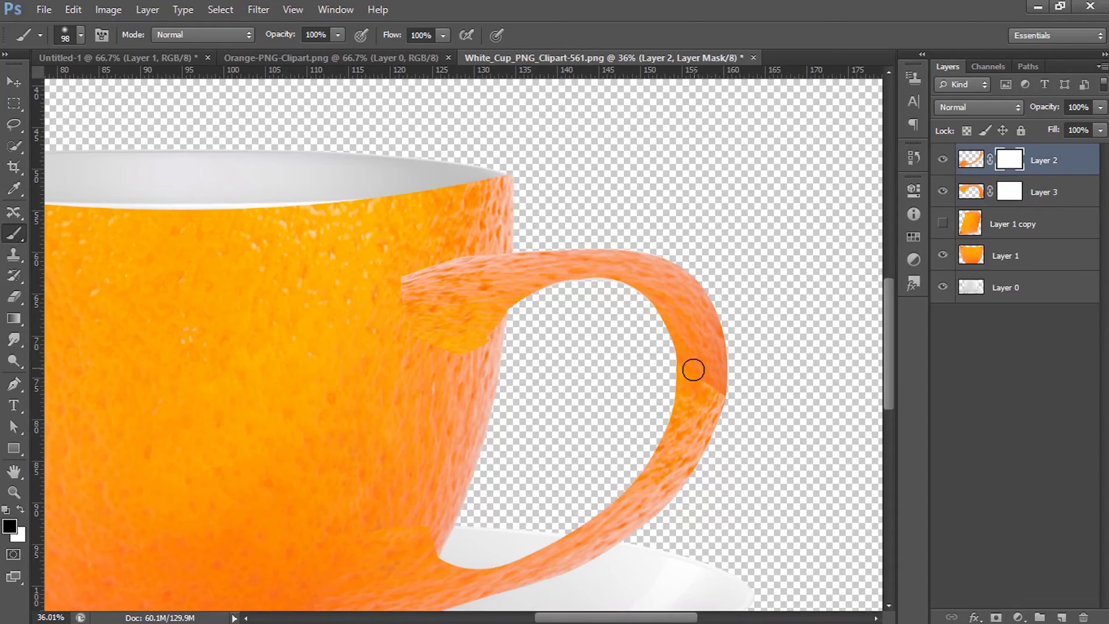
{"action": "left_click_drag", "start_coordinate": [681, 362], "coordinate": [723, 394]}
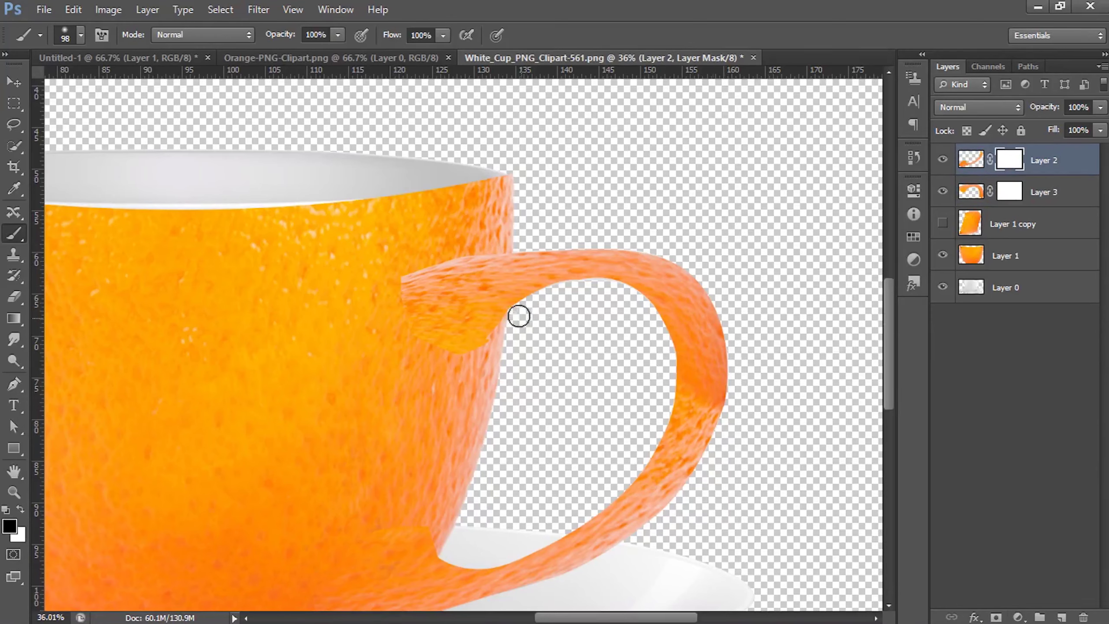
{"action": "left_click", "coordinate": [1009, 191]}
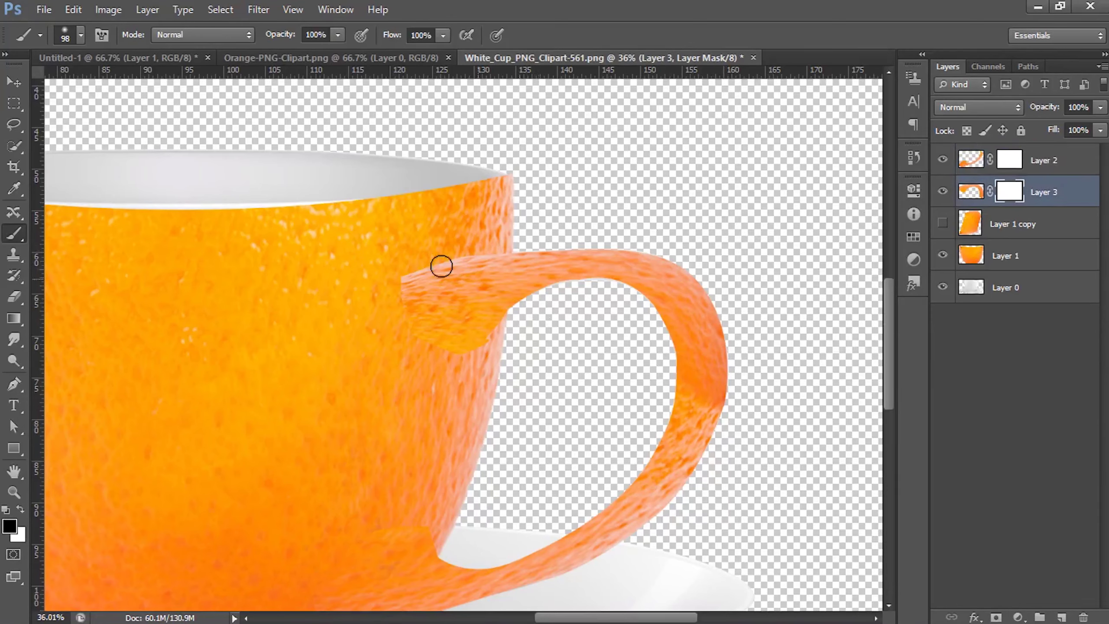
{"action": "mouse_move", "coordinate": [441, 262]}
{"action": "left_mouse_down"}
{"action": "mouse_move", "coordinate": [410, 334]}
{"action": "mouse_move", "coordinate": [458, 359]}
{"action": "mouse_move", "coordinate": [476, 334]}
{"action": "mouse_move", "coordinate": [503, 331]}
{"action": "mouse_move", "coordinate": [485, 354]}
{"action": "mouse_move", "coordinate": [451, 350]}
{"action": "mouse_move", "coordinate": [431, 304]}
{"action": "mouse_move", "coordinate": [451, 256]}
{"action": "mouse_move", "coordinate": [458, 310]}
{"action": "mouse_move", "coordinate": [476, 288]}
{"action": "mouse_move", "coordinate": [468, 319]}
{"action": "mouse_move", "coordinate": [470, 257]}
{"action": "left_mouse_up"}
- Mask out the handle's lower texture where it joins the cup on Layer 2's mask
{"action": "scroll", "coordinate": [403, 341], "scroll_direction": "down", "scroll_amount": 2}
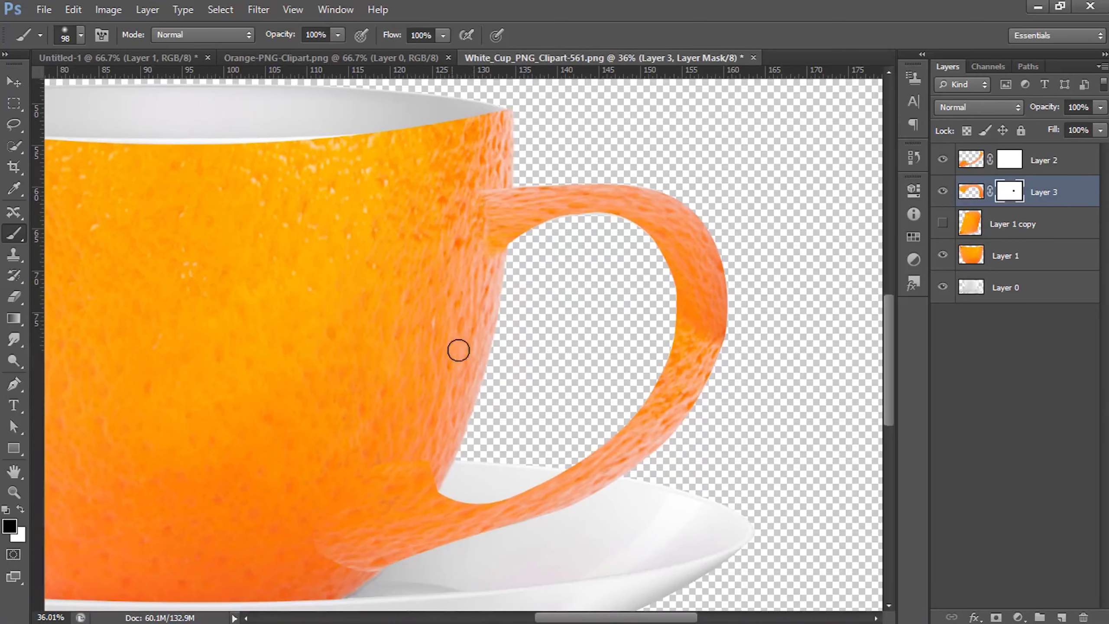
{"action": "scroll", "coordinate": [458, 349], "scroll_direction": "down", "scroll_amount": 2}
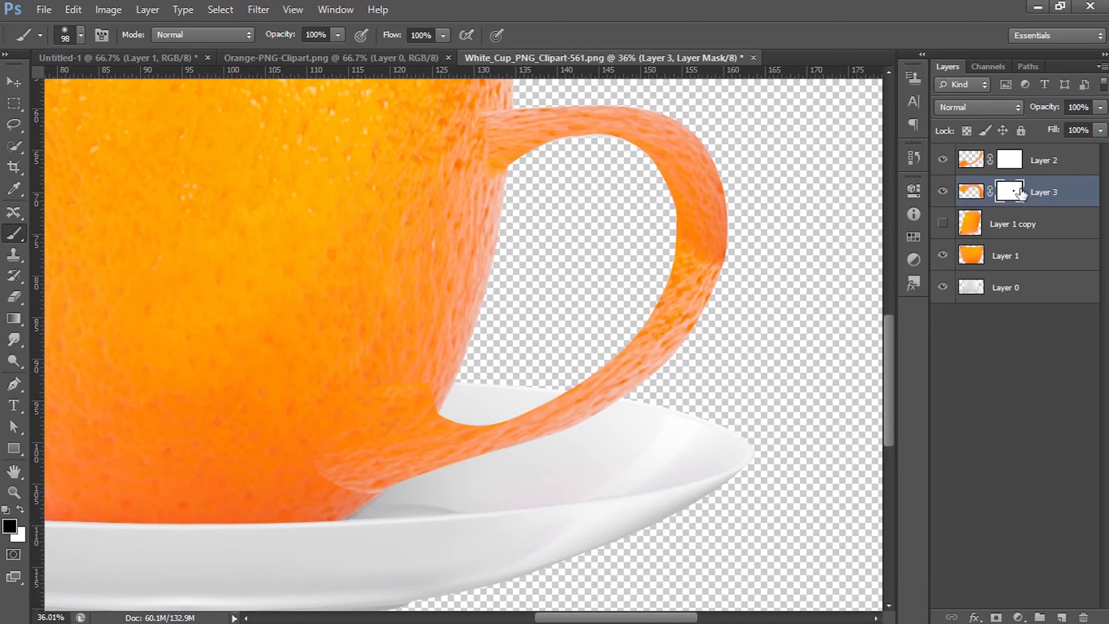
{"action": "left_click", "coordinate": [1007, 163]}
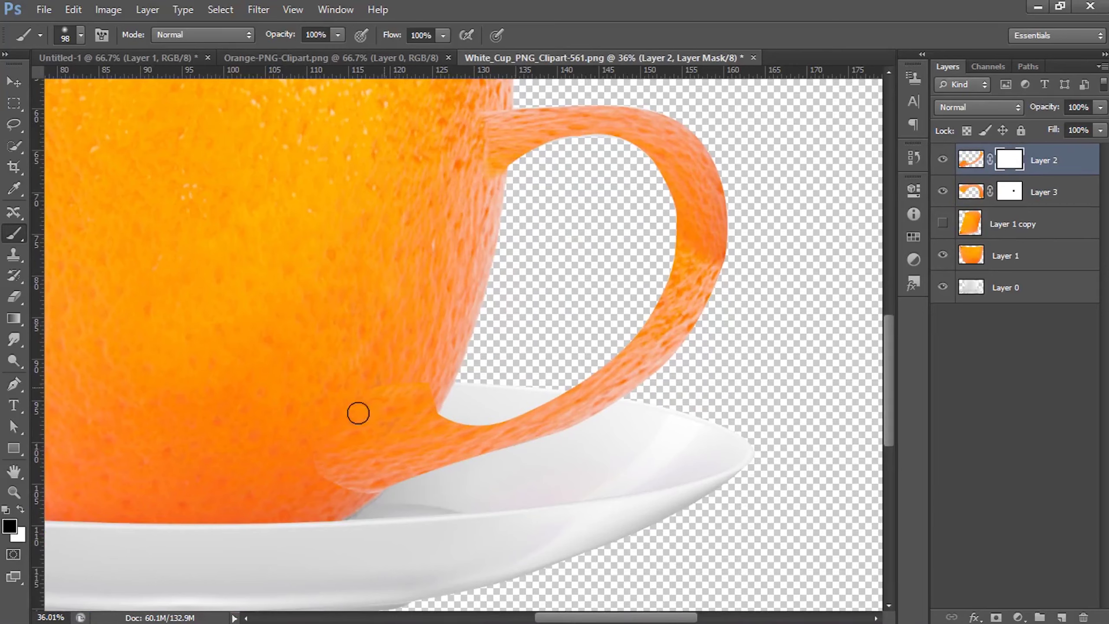
{"action": "mouse_move", "coordinate": [317, 488]}
{"action": "left_mouse_down"}
{"action": "mouse_move", "coordinate": [339, 492]}
{"action": "mouse_move", "coordinate": [359, 466]}
{"action": "mouse_move", "coordinate": [384, 404]}
{"action": "mouse_move", "coordinate": [379, 384]}
{"action": "mouse_move", "coordinate": [426, 396]}
{"action": "mouse_move", "coordinate": [423, 413]}
{"action": "mouse_move", "coordinate": [441, 404]}
{"action": "mouse_move", "coordinate": [421, 395]}
{"action": "left_mouse_up"}
{"action": "key", "text": "x"}
{"action": "key", "text": "x"}
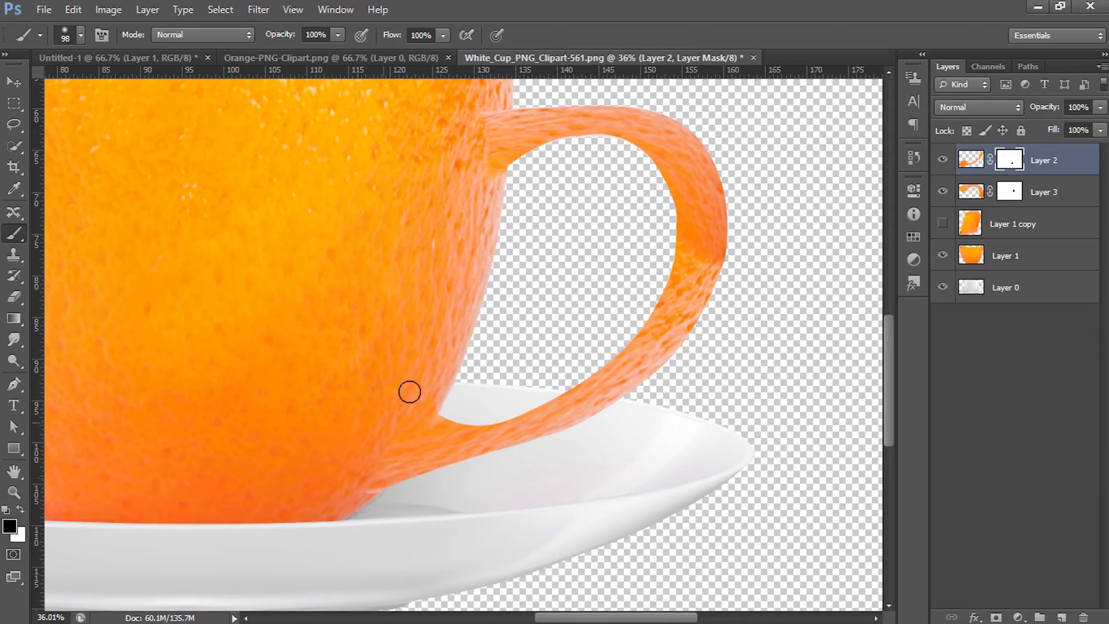
{"action": "scroll", "coordinate": [440, 377], "scroll_direction": "down", "scroll_amount": 2}
{"action": "scroll", "coordinate": [458, 377], "scroll_direction": "down", "scroll_amount": 3}
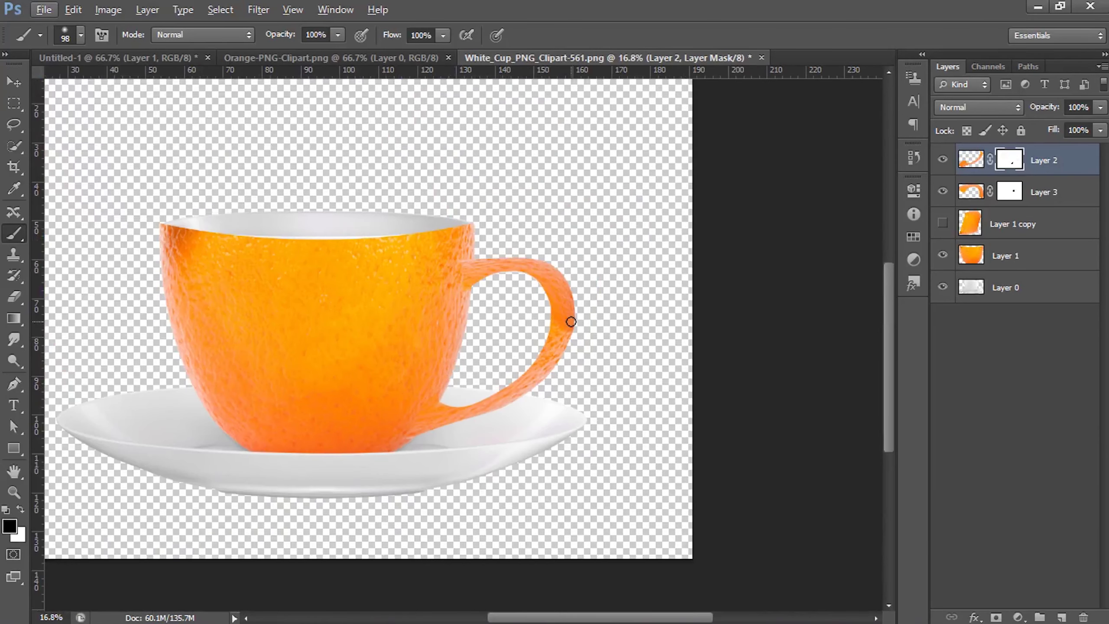
{"action": "left_click", "coordinate": [971, 159]}
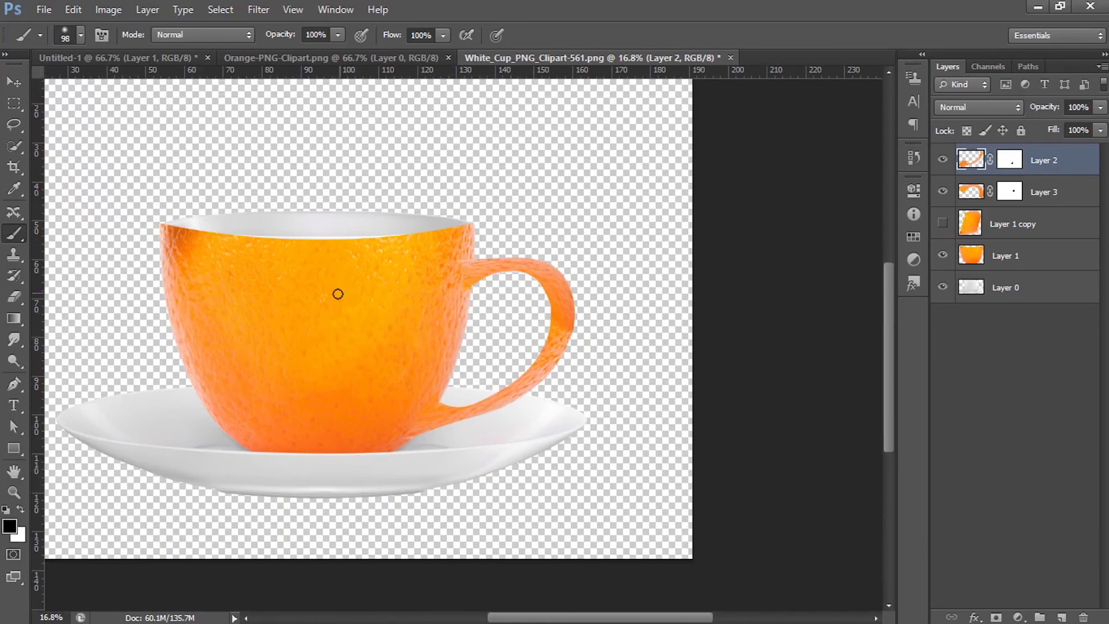
- Return to Layer 2's pixels and add a new empty Layer 4 on top
{"action": "scroll", "coordinate": [411, 350], "scroll_direction": "up", "scroll_amount": 1}
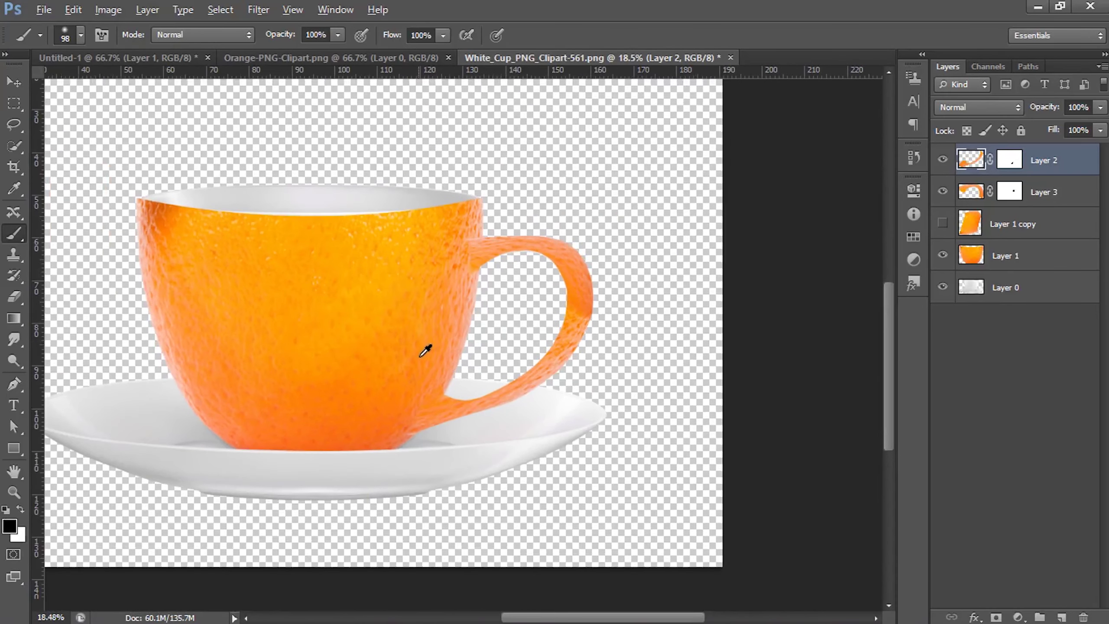
{"action": "scroll", "coordinate": [420, 353], "scroll_direction": "down", "scroll_amount": 1}
{"action": "scroll", "coordinate": [422, 292], "scroll_direction": "down", "scroll_amount": 2}
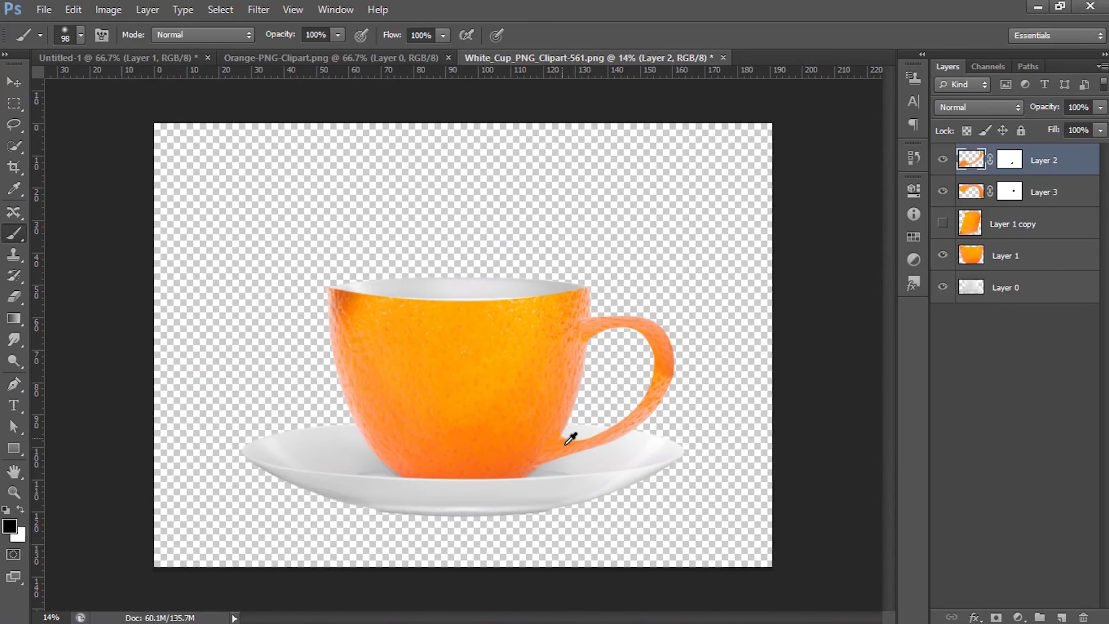
{"action": "scroll", "coordinate": [569, 433], "scroll_direction": "up", "scroll_amount": 2}
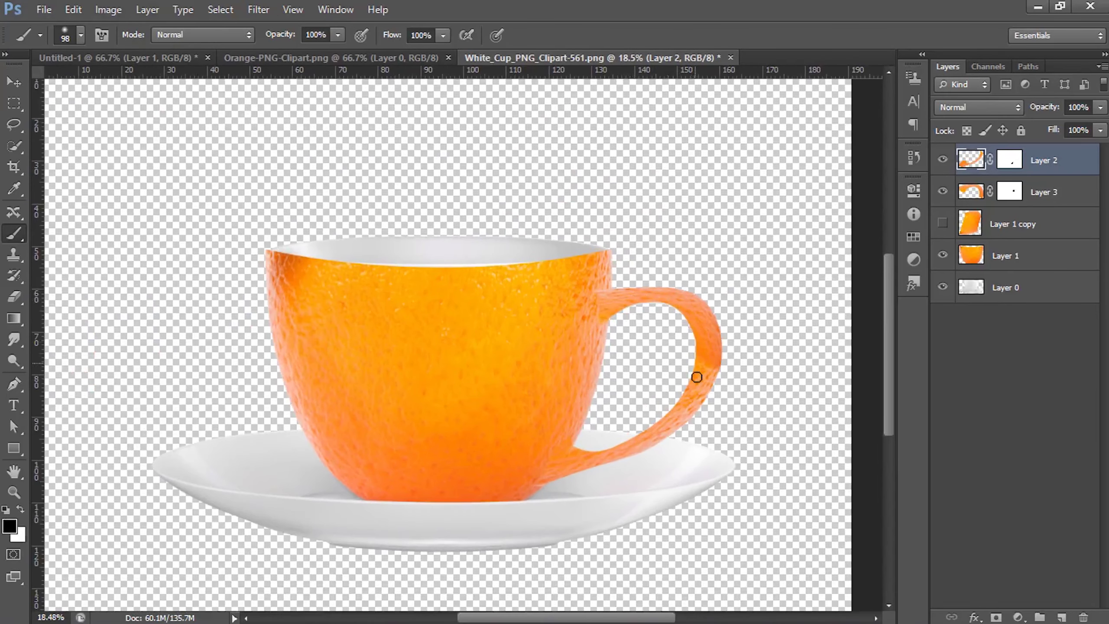
{"action": "left_click", "coordinate": [1012, 163]}
{"action": "key", "text": "ctrl+2"}
{"action": "left_click", "coordinate": [1062, 617]}
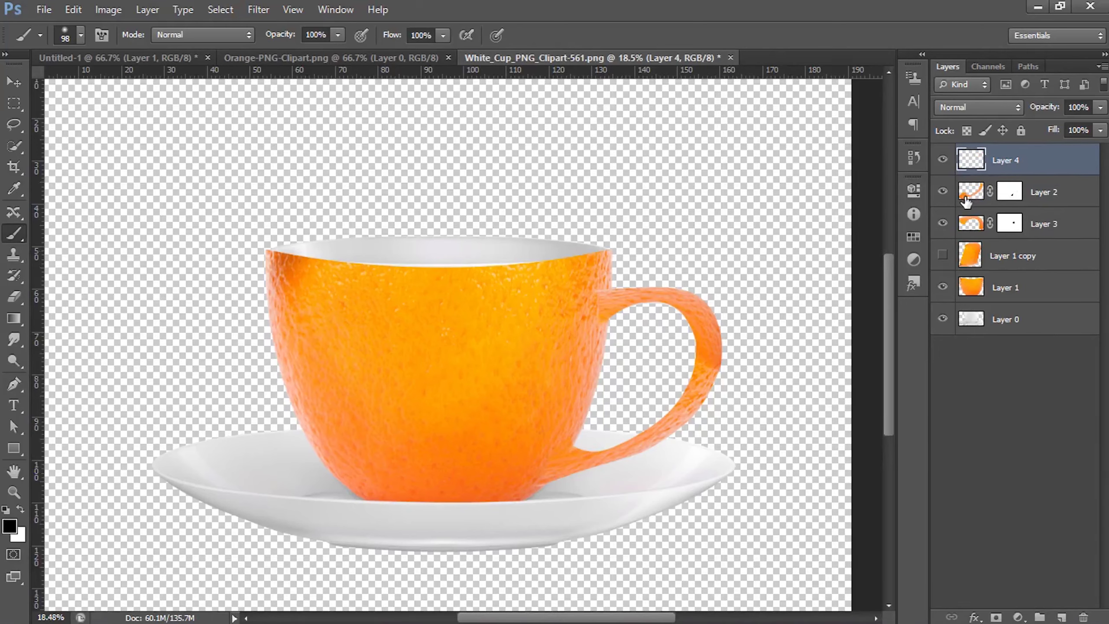
- Select Layer 2 and Layer 3 together and merge them into one Layer 2
{"action": "left_click", "coordinate": [1064, 196]}
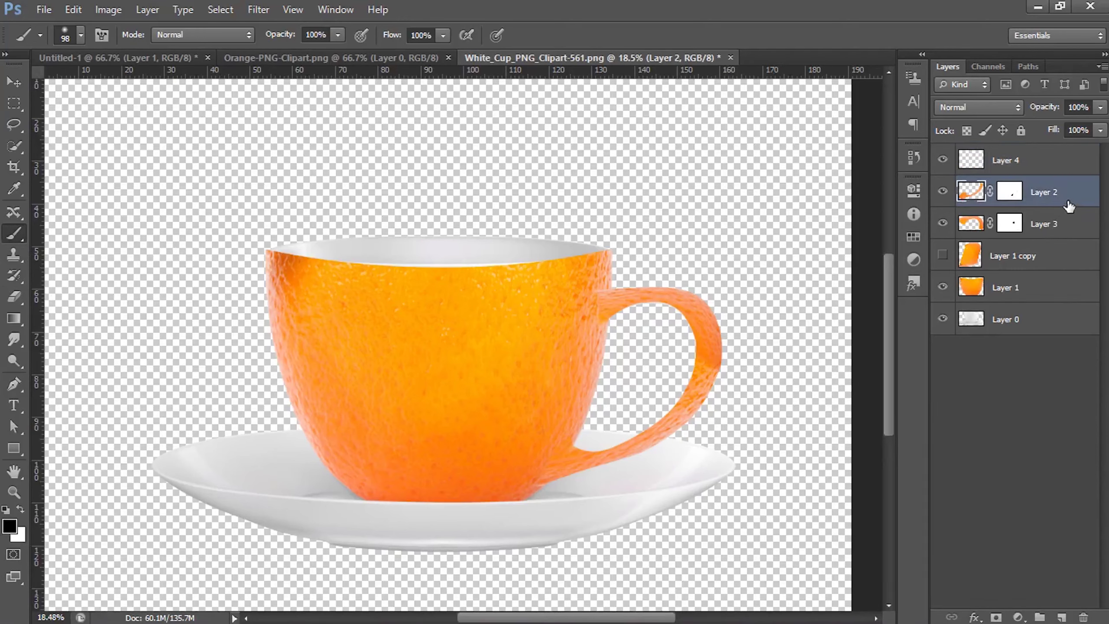
{"action": "left_click", "coordinate": [1077, 227], "text": "shift"}
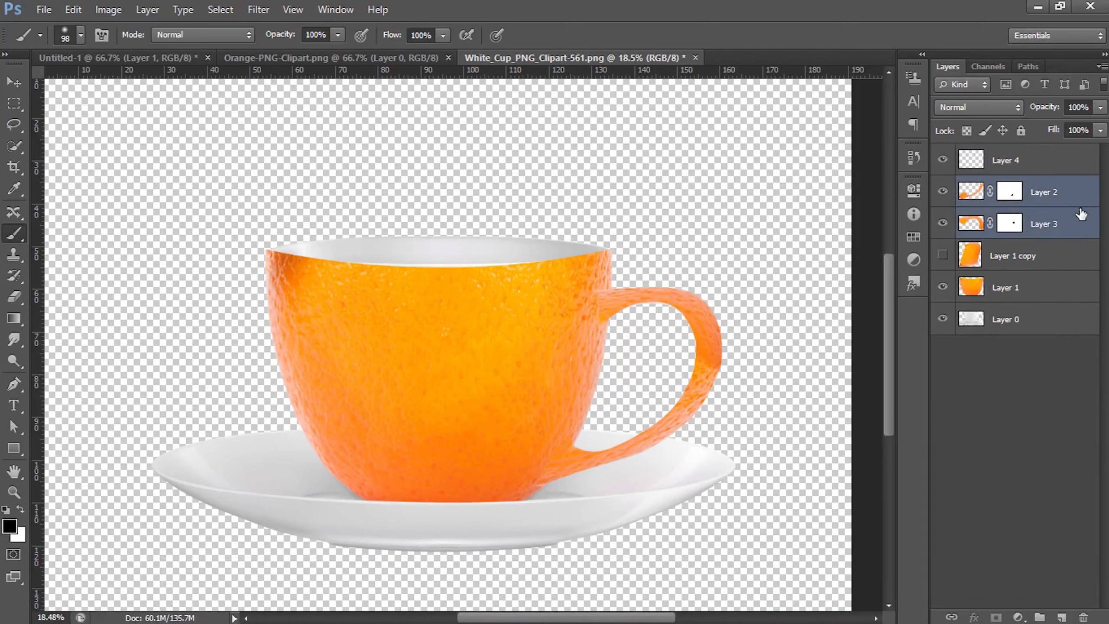
{"action": "right_click", "coordinate": [1069, 222]}
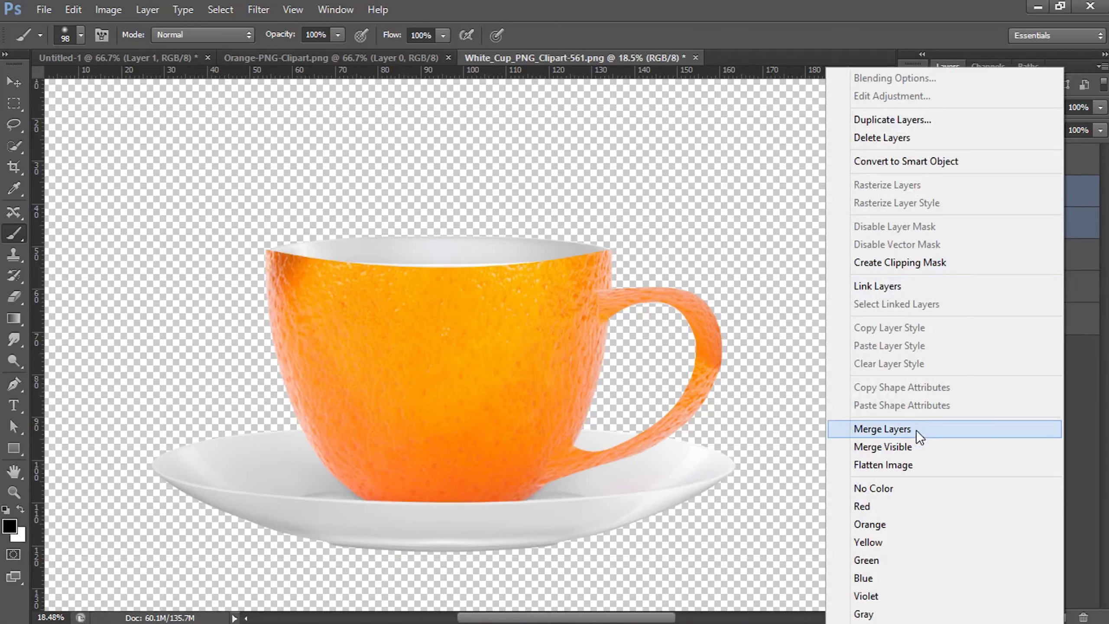
{"action": "left_click", "coordinate": [916, 430]}
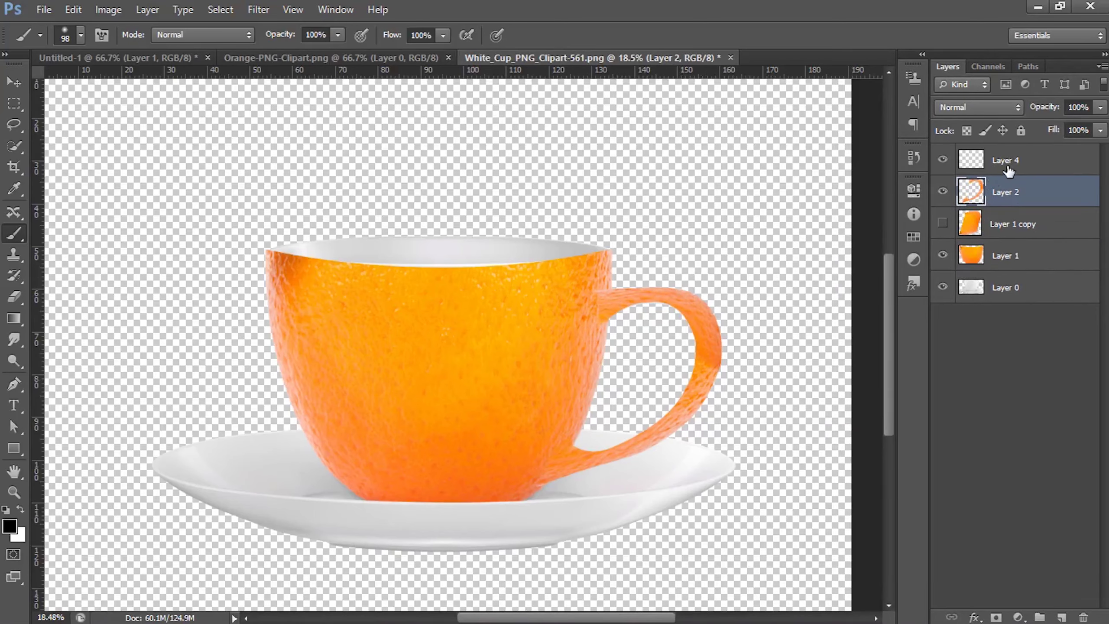
- Rename the bottom Layer 0 to 'Cup'
{"action": "double_click", "coordinate": [996, 195]}
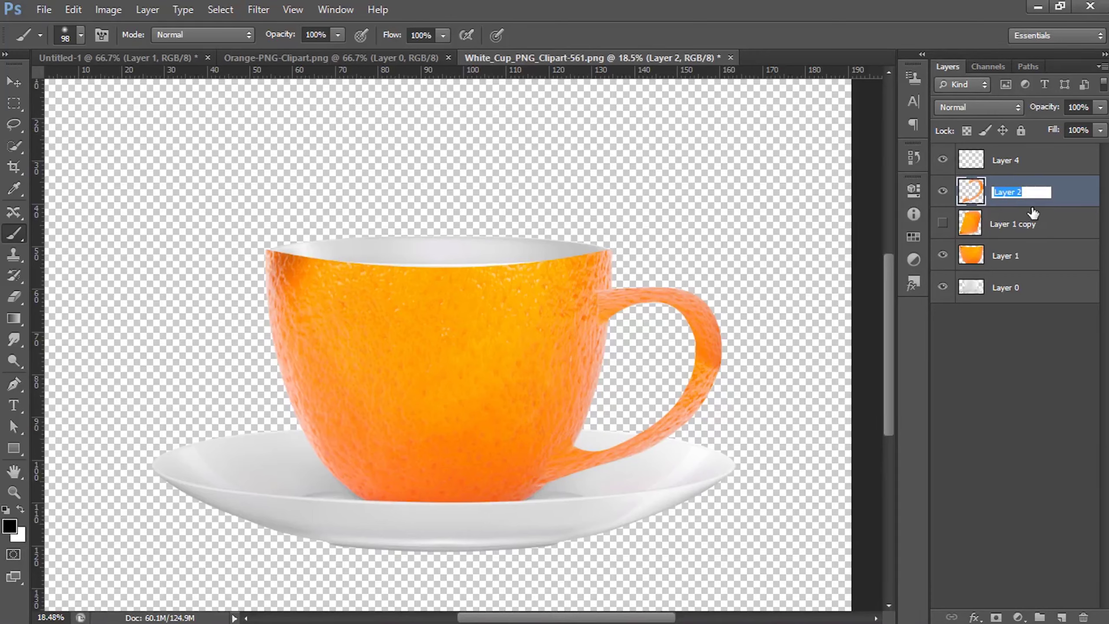
{"action": "type", "text": "tay nam"}
{"action": "left_click", "coordinate": [1029, 224]}
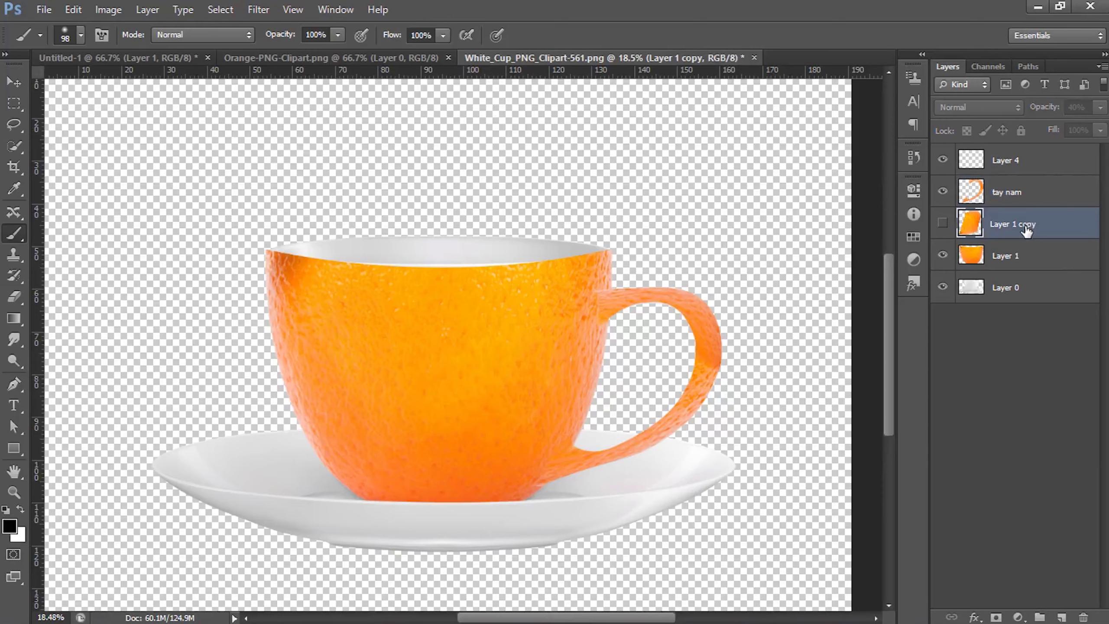
{"action": "double_click", "coordinate": [1018, 254]}
{"action": "double_click", "coordinate": [1009, 289]}
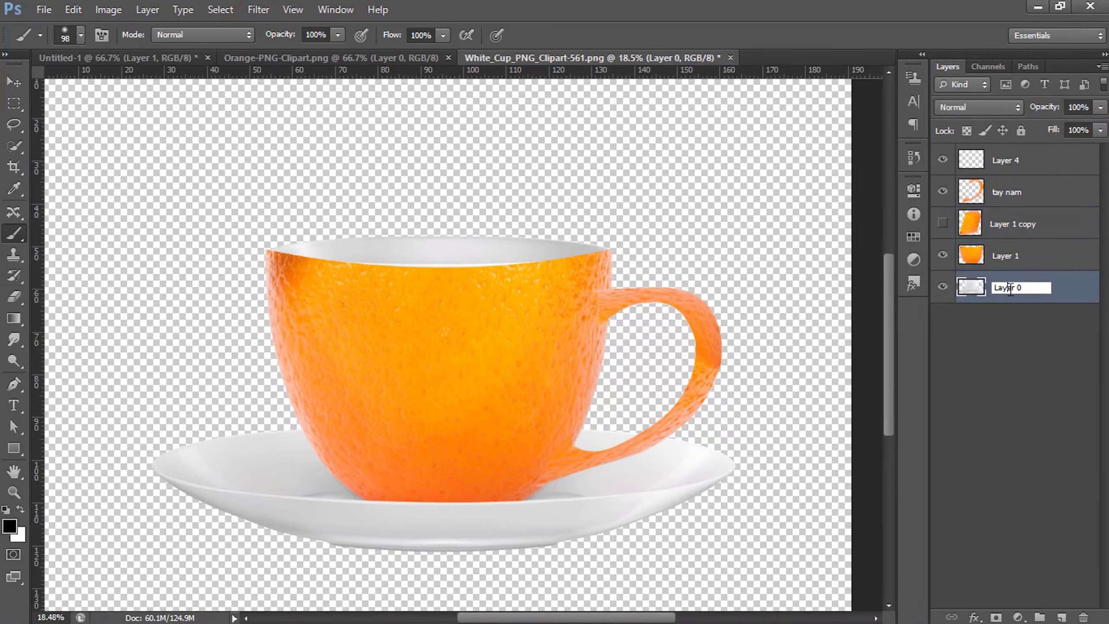
{"action": "type", "text": "Cup"}
{"action": "key", "text": "Return"}
{"action": "left_click", "coordinate": [1046, 224]}
- Rename the merged handle layer to 'handle'
{"action": "double_click", "coordinate": [1009, 196]}
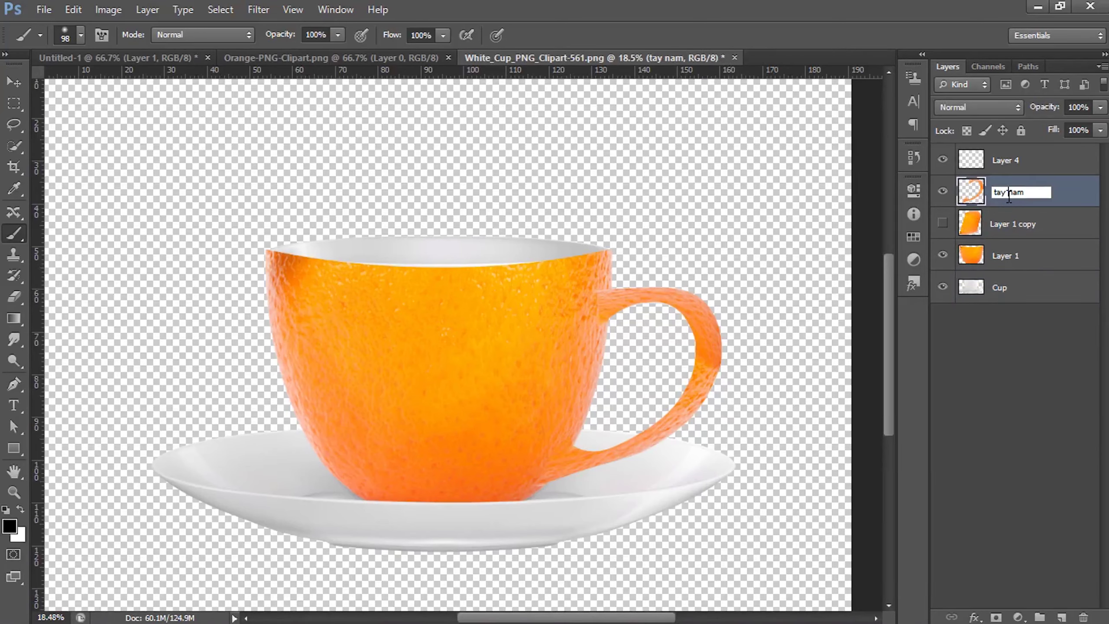
{"action": "key", "text": "ctrl+a"}
{"action": "type", "text": "h"}
{"action": "key", "text": "Return"}
- Load the handle layer's pixels as a marching-ants selection using Select Pixels
{"action": "left_click", "coordinate": [1017, 162]}
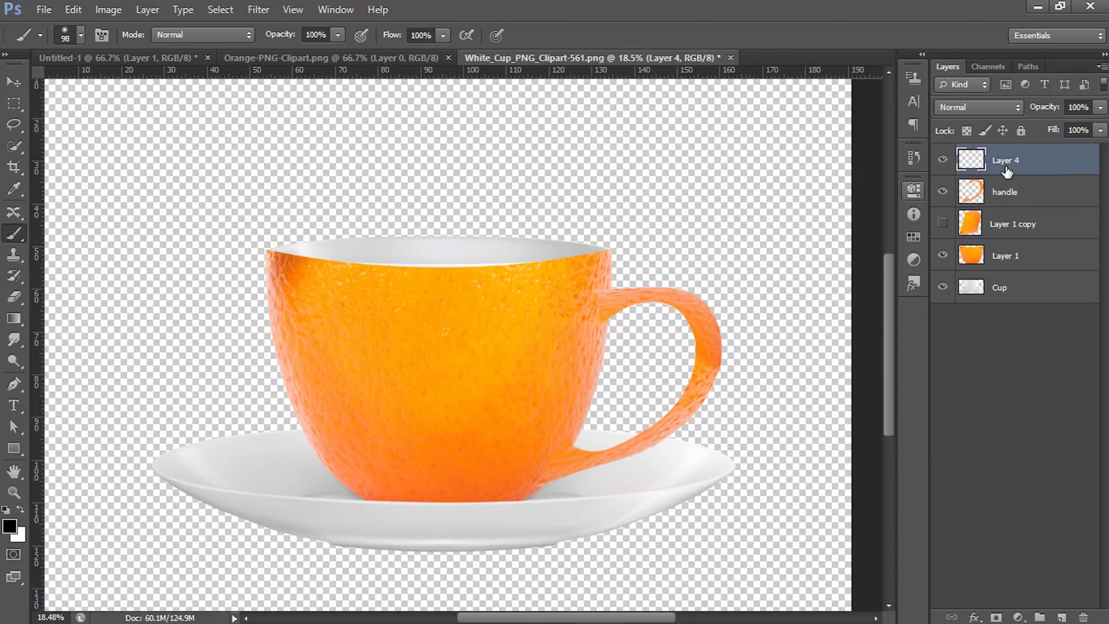
{"action": "right_click", "coordinate": [983, 184]}
{"action": "left_click", "coordinate": [1020, 176]}
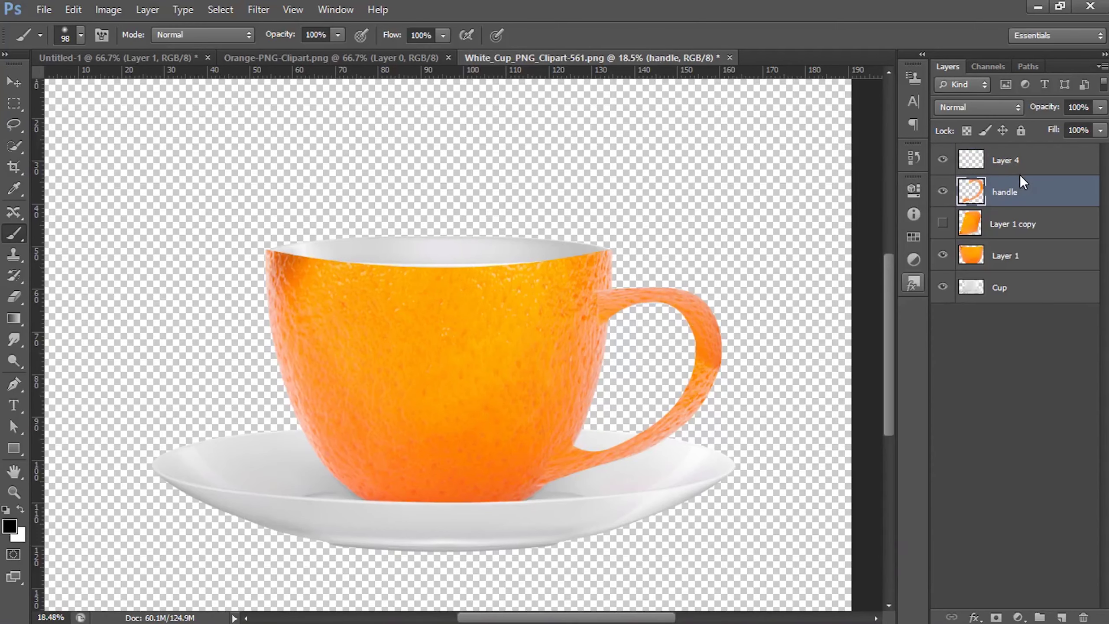
{"action": "right_click", "coordinate": [974, 197]}
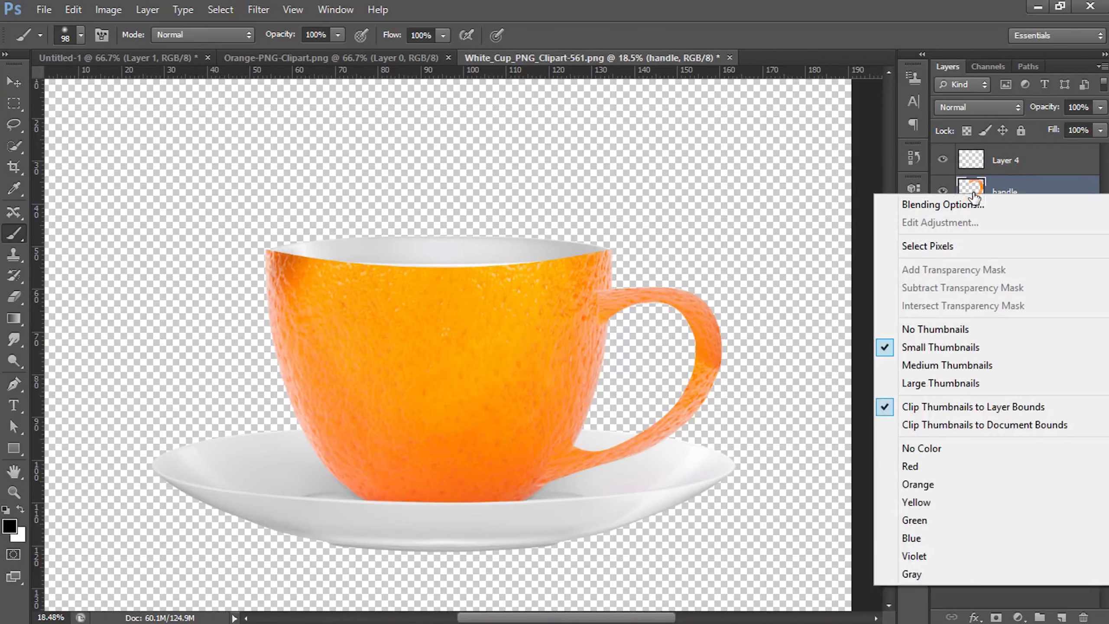
{"action": "left_click", "coordinate": [962, 250]}
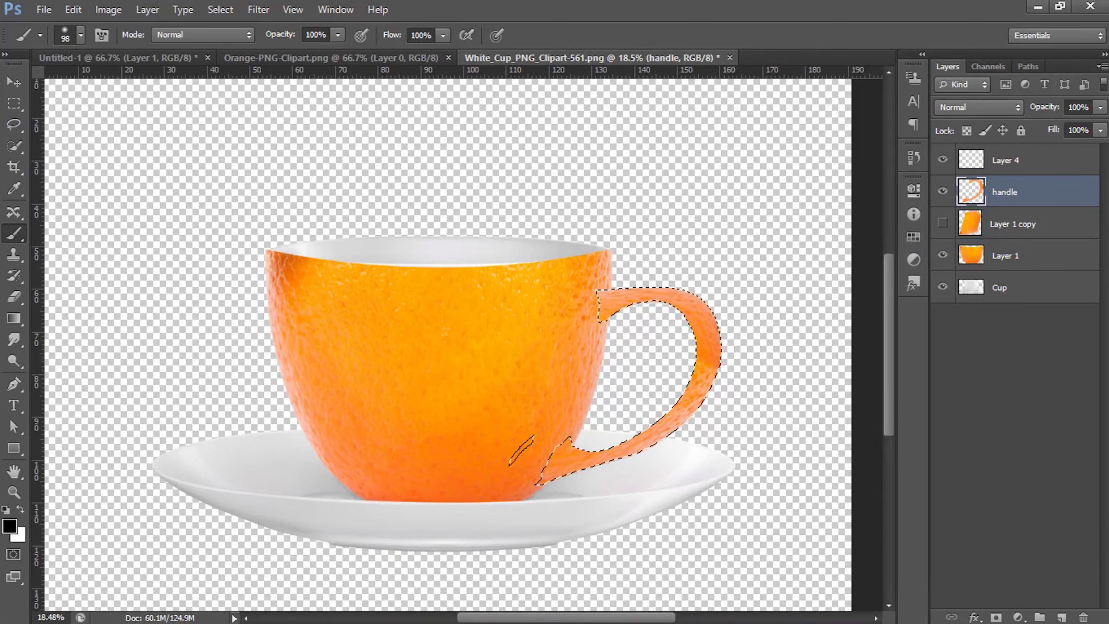
{"action": "key", "text": "ctrl+d"}
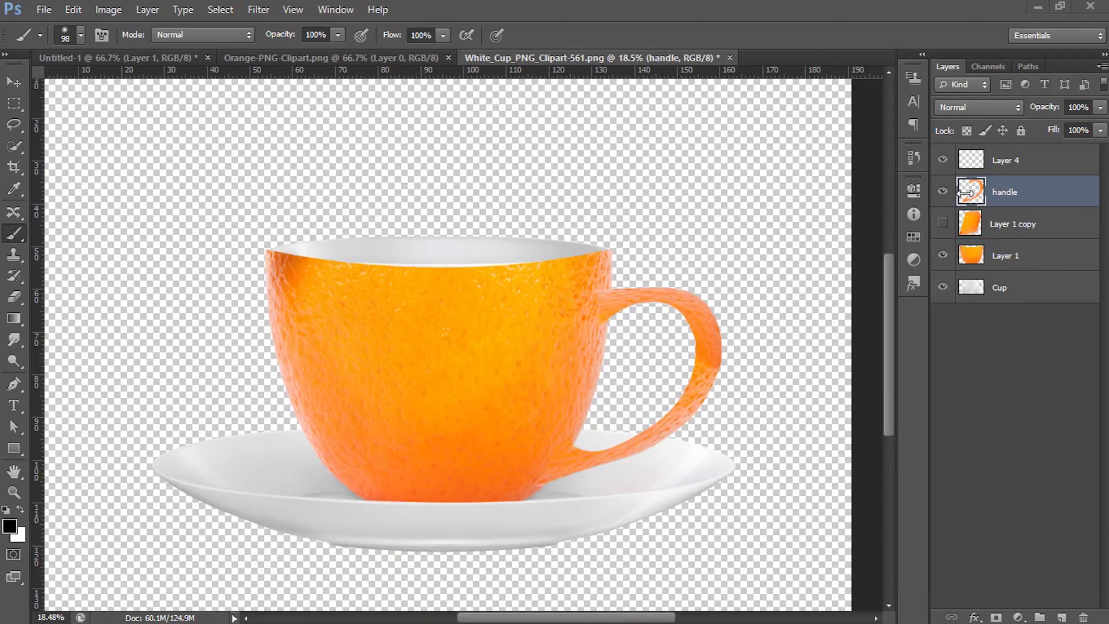
{"action": "left_click", "coordinate": [966, 194], "text": "ctrl"}
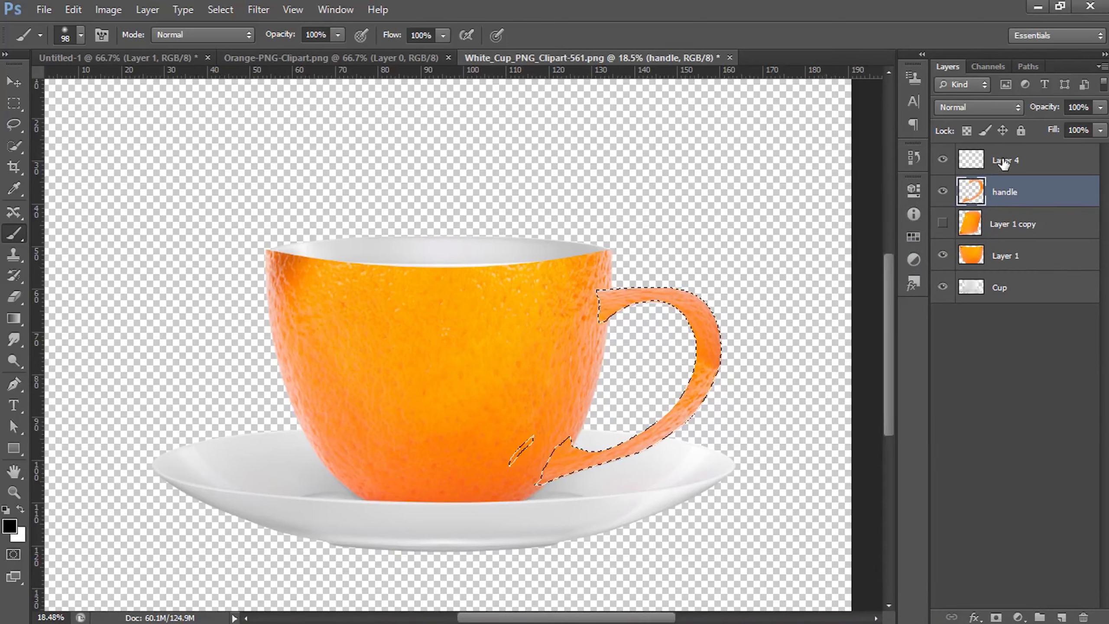
- Rename the empty Layer 4 to 'handle shadow'
{"action": "double_click", "coordinate": [1004, 161]}
{"action": "type", "text": "S"}
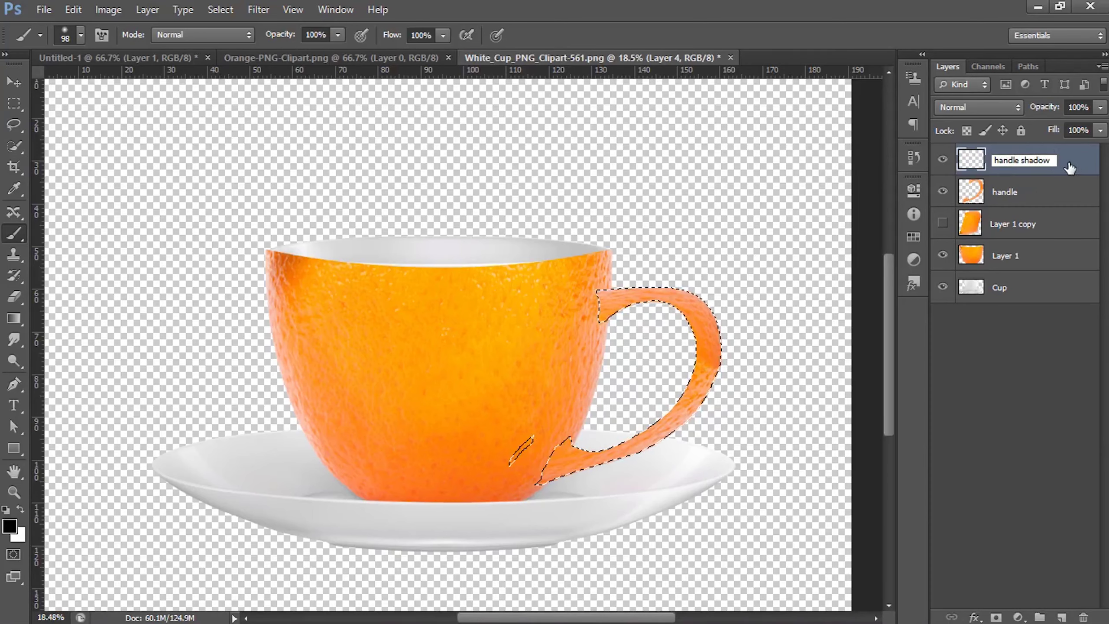
{"action": "key", "text": "Return"}
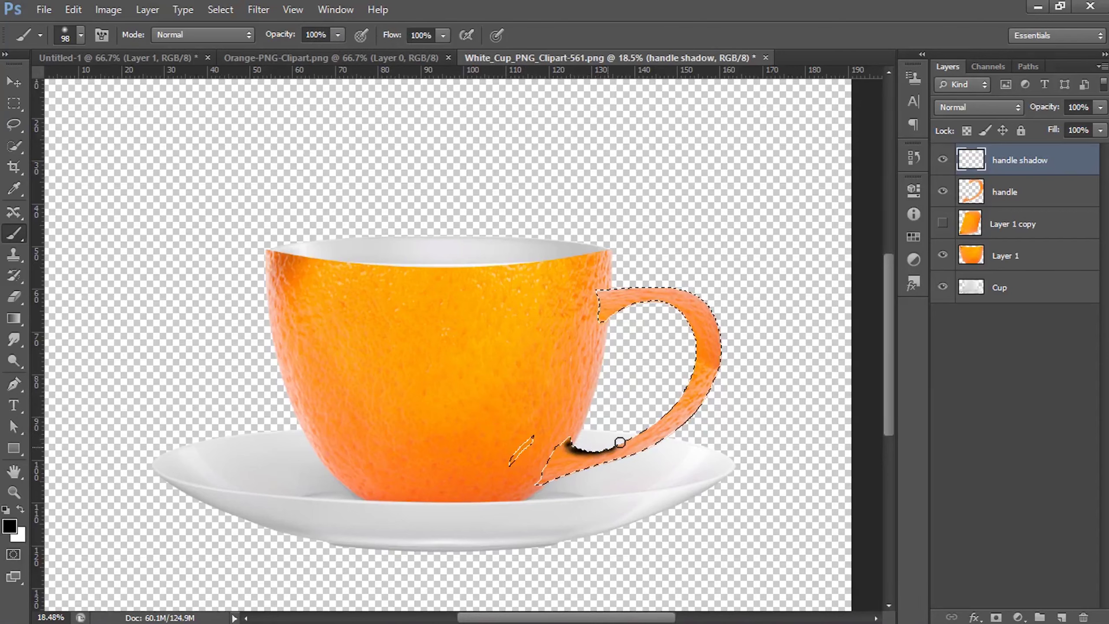
- Paint soft black shading along the handle's inner edge with a large brush, blended as Soft Light
{"action": "left_click_drag", "start_coordinate": [620, 442], "coordinate": [684, 397]}
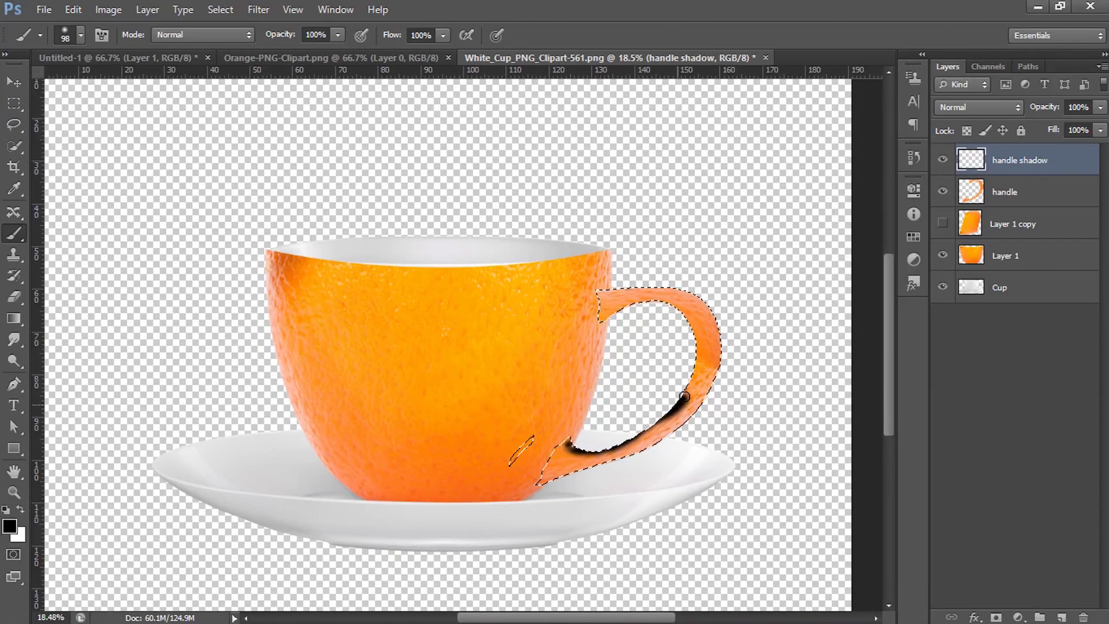
{"action": "key", "text": "ctrl+z"}
{"action": "right_click", "coordinate": [650, 420]}
{"action": "left_click_drag", "start_coordinate": [723, 444], "coordinate": [770, 444]}
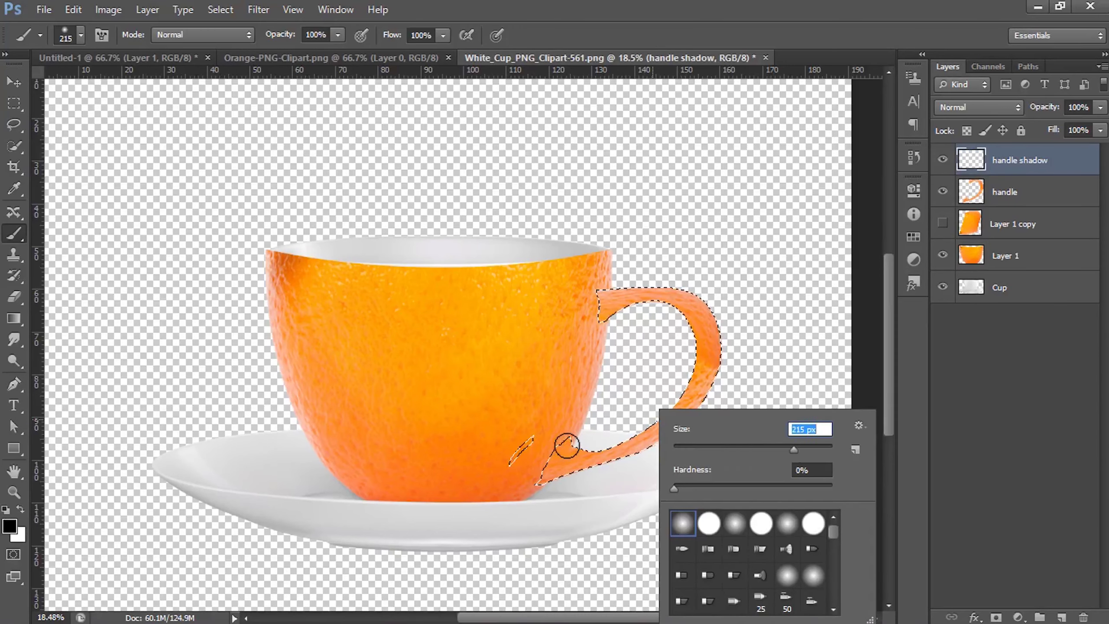
{"action": "key", "text": "Return"}
{"action": "mouse_move", "coordinate": [576, 445]}
{"action": "left_mouse_down"}
{"action": "mouse_move", "coordinate": [649, 416]}
{"action": "mouse_move", "coordinate": [681, 372]}
{"action": "mouse_move", "coordinate": [686, 333]}
{"action": "mouse_move", "coordinate": [664, 315]}
{"action": "mouse_move", "coordinate": [636, 309]}
{"action": "mouse_move", "coordinate": [603, 332]}
{"action": "left_mouse_up"}
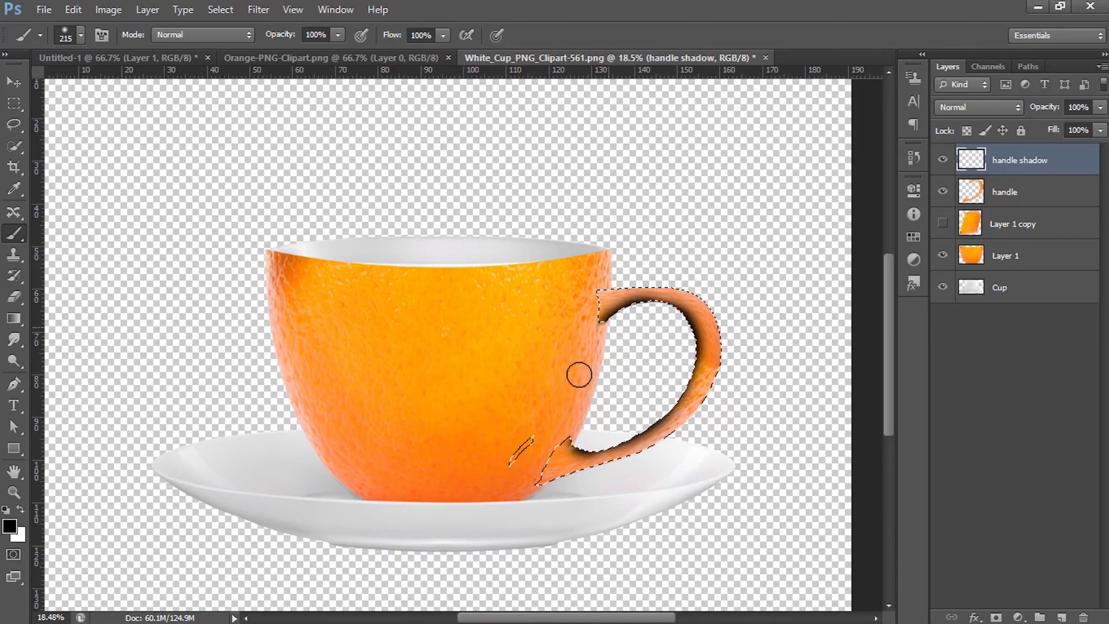
{"action": "key", "text": "ctrl+d"}
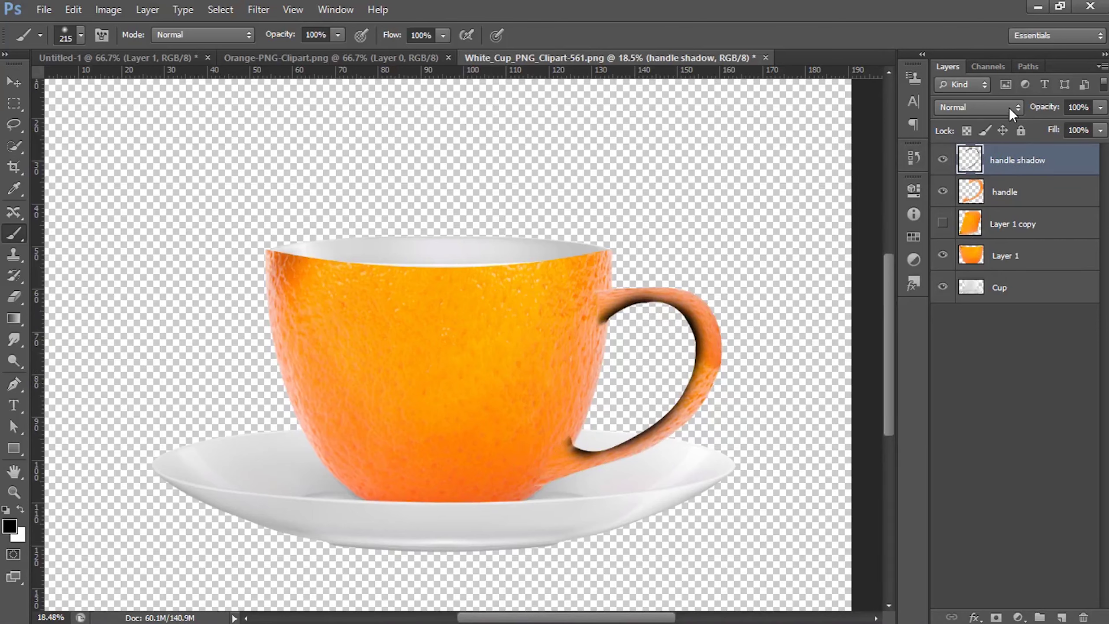
{"action": "left_click", "coordinate": [1009, 108]}
{"action": "left_click", "coordinate": [989, 328]}
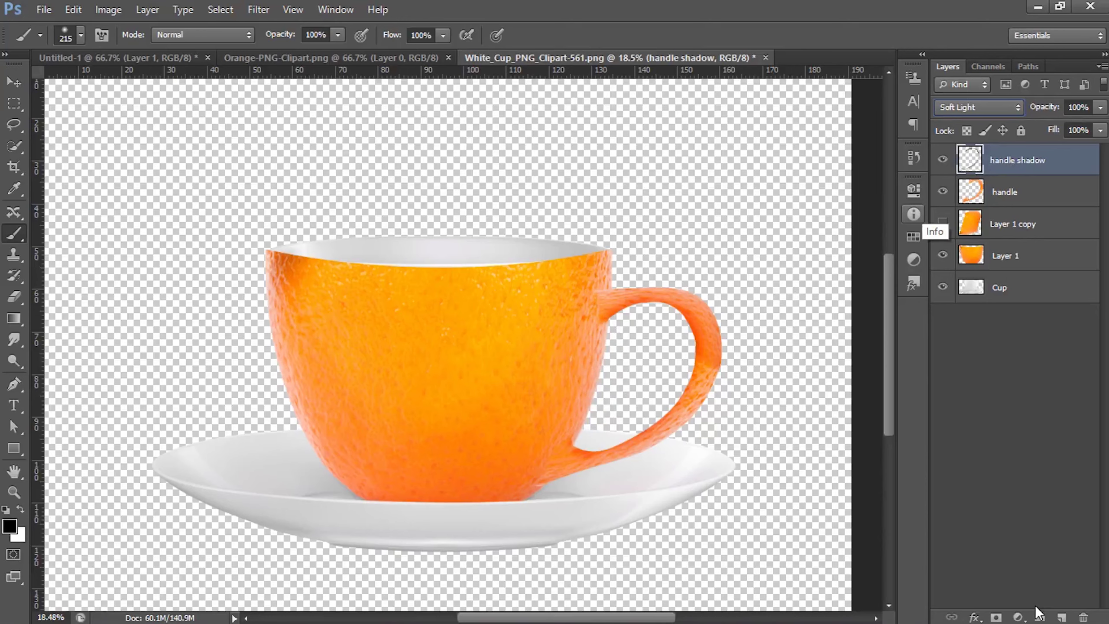
- Create a new layer named 'handle light'
{"action": "left_click", "coordinate": [1062, 617]}
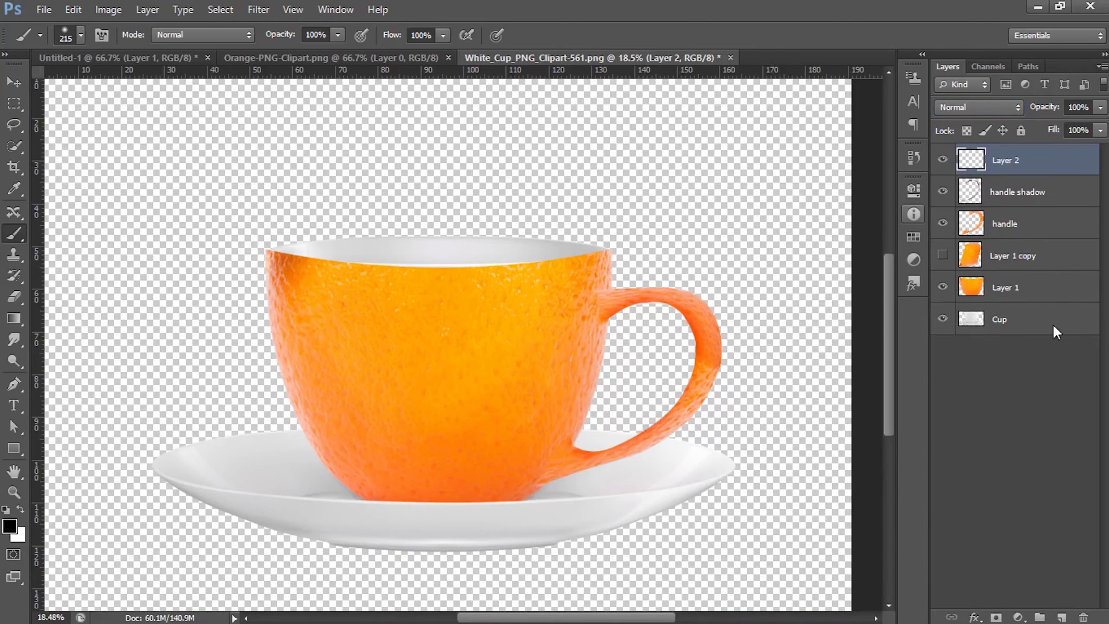
{"action": "double_click", "coordinate": [1002, 162]}
{"action": "type", "text": "L"}
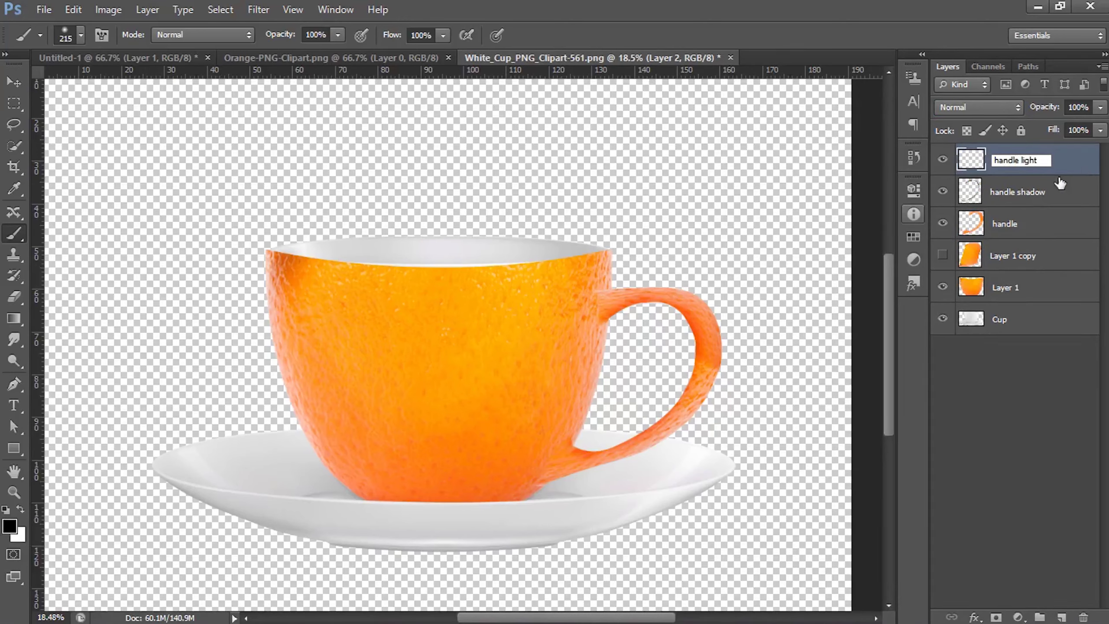
{"action": "key", "text": "Return"}
- Load the handle's outline as a selection while keeping 'handle light' active
{"action": "left_click", "coordinate": [1036, 189]}
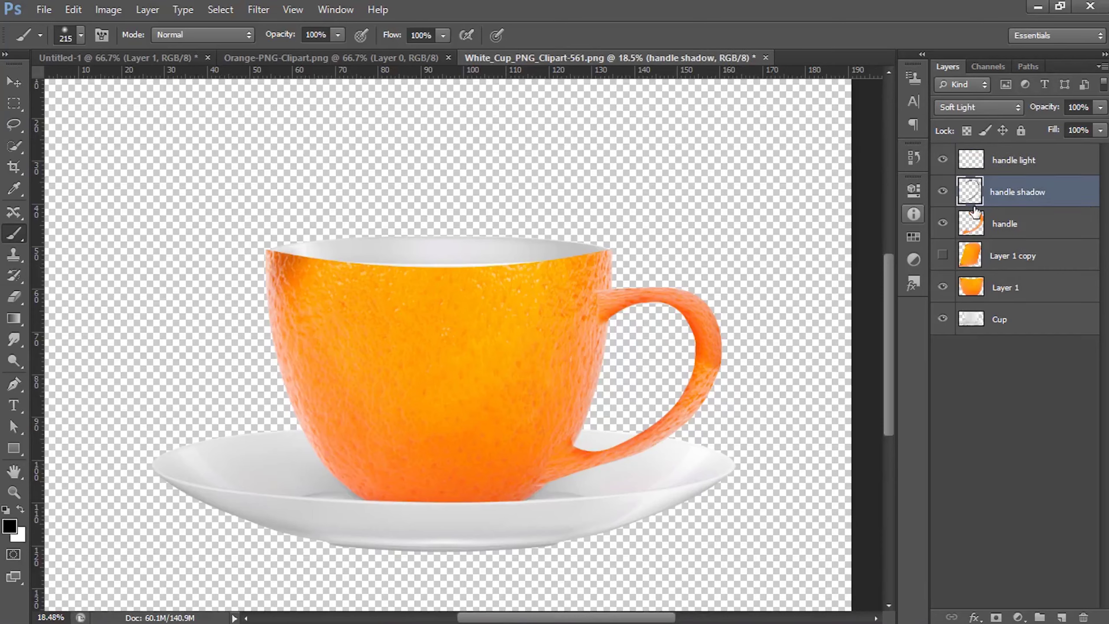
{"action": "right_click", "coordinate": [968, 229]}
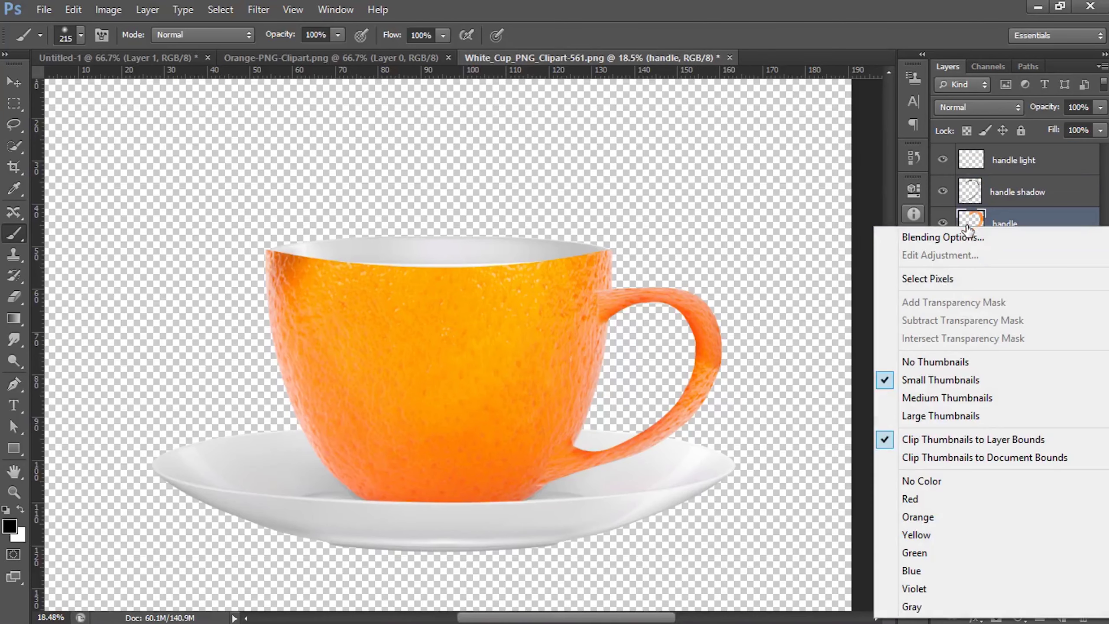
{"action": "left_click", "coordinate": [969, 278]}
{"action": "left_click", "coordinate": [991, 160]}
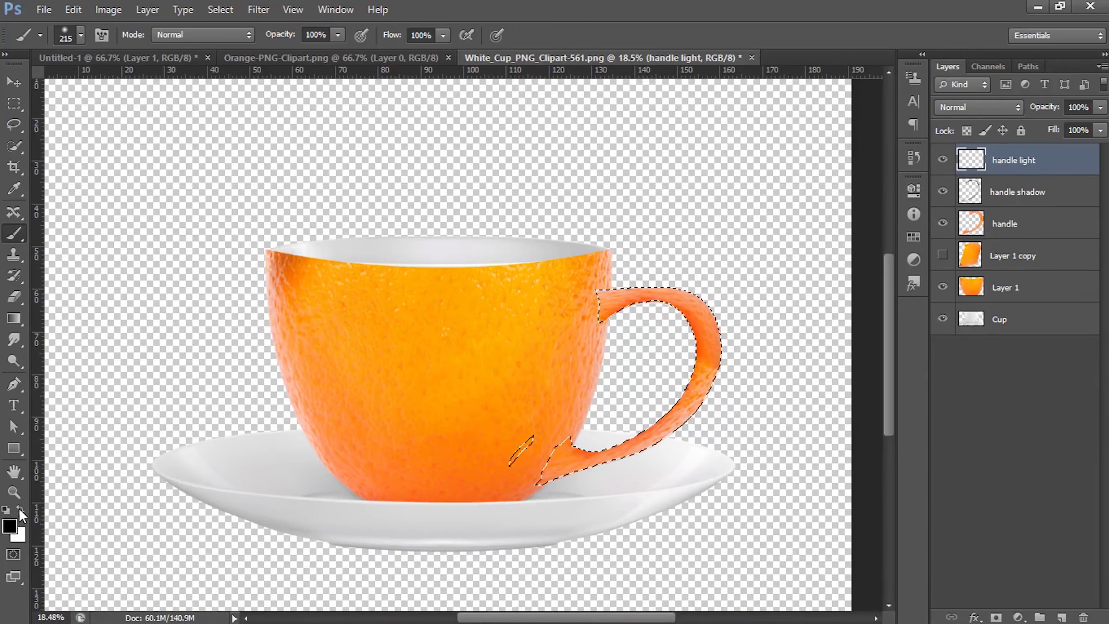
{"action": "key", "text": "ctrl+d"}
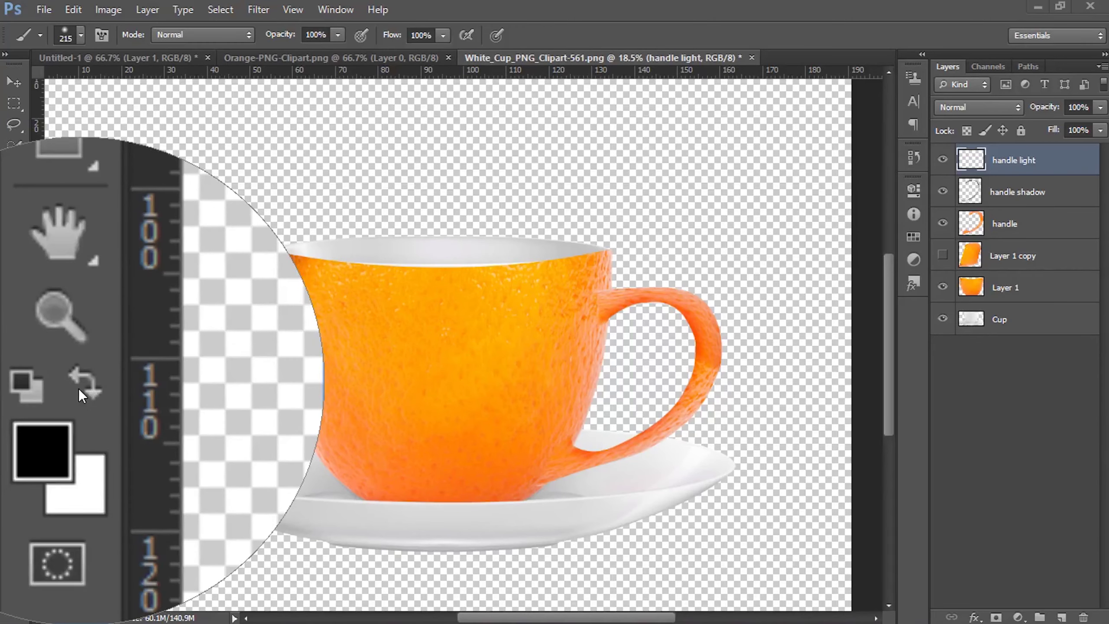
- Brush white highlights along the handle's outer edge and set the layer to Soft Light
{"action": "key", "text": "ctrl+shift+d"}
{"action": "key", "text": "x"}
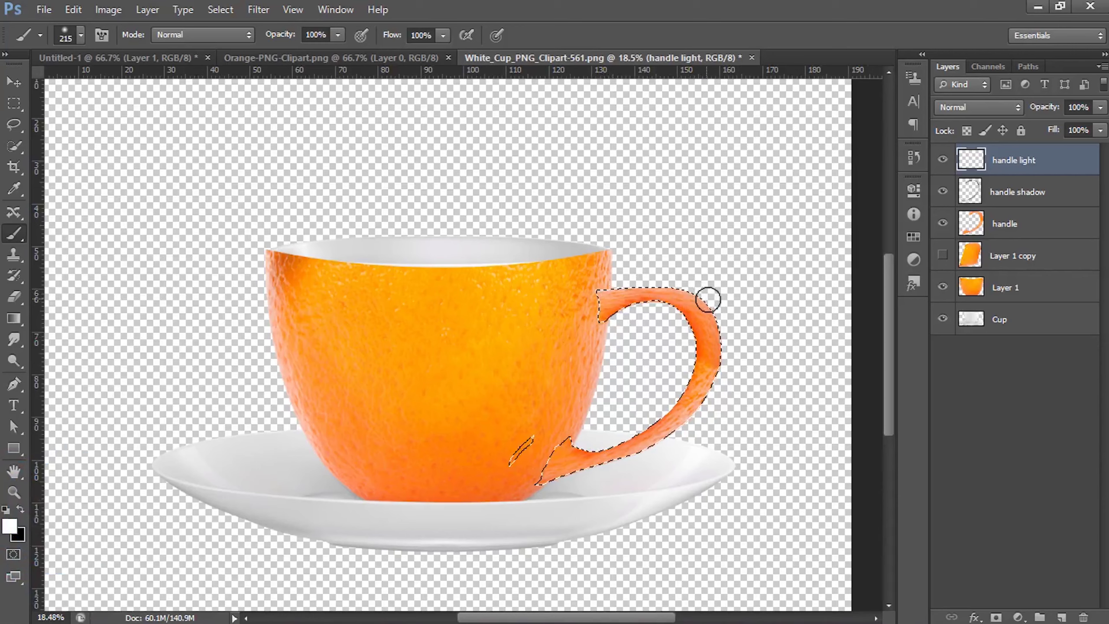
{"action": "left_click_drag", "start_coordinate": [701, 410], "coordinate": [604, 488]}
{"action": "left_click", "coordinate": [1006, 101]}
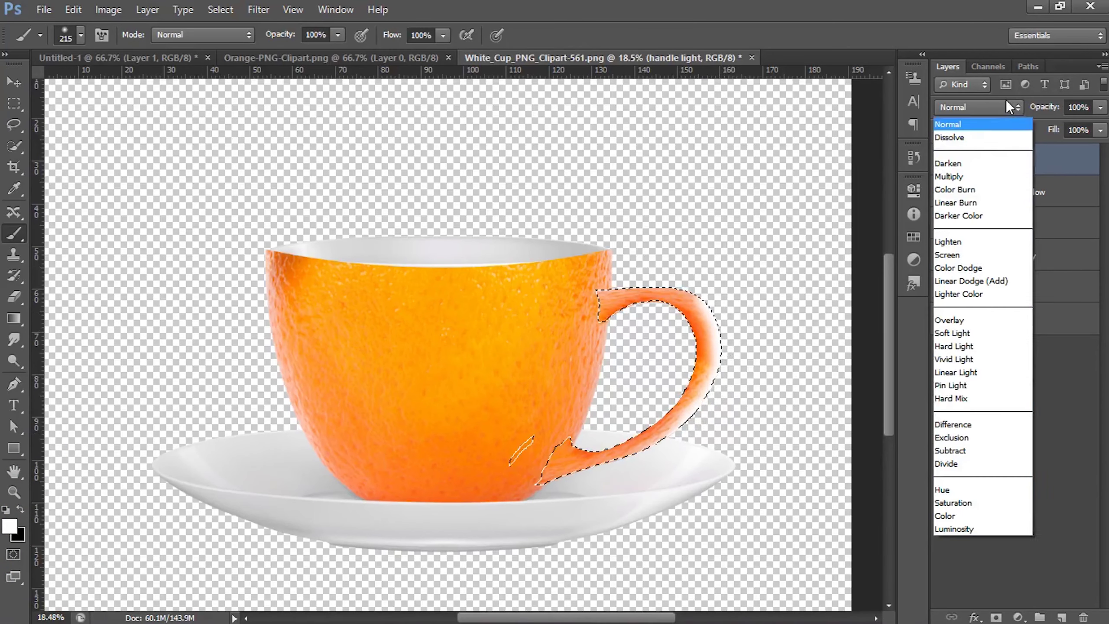
{"action": "left_click", "coordinate": [967, 337]}
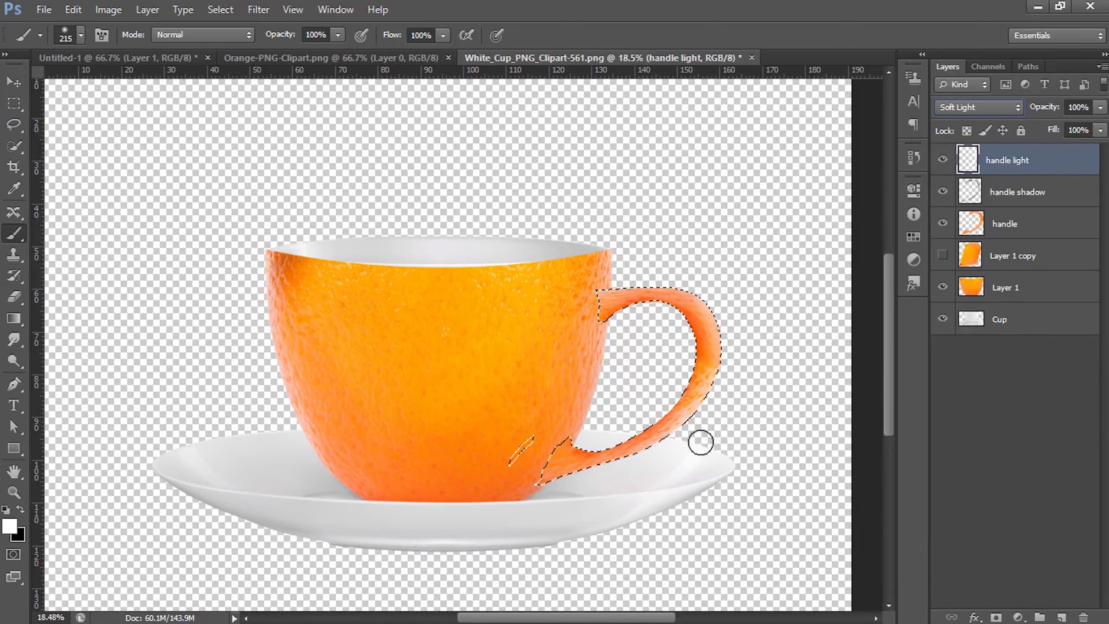
{"action": "key", "text": "ctrl+d"}
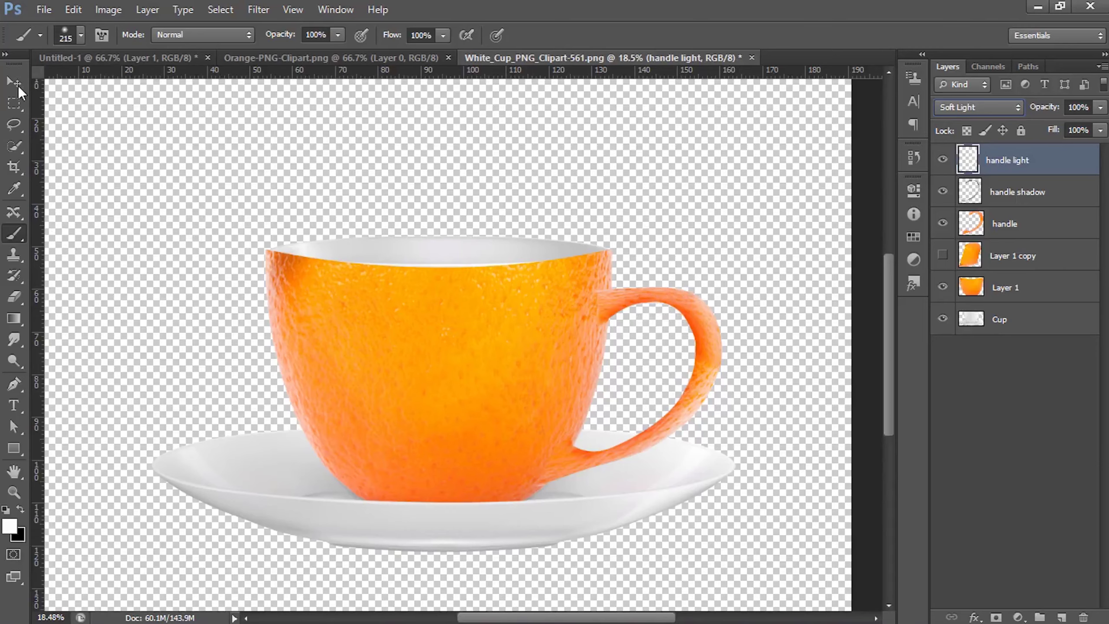
- Open the Orange_Slice photo in Photoshop from the File Explorer folder
{"action": "left_click", "coordinate": [14, 83]}
{"action": "scroll", "coordinate": [462, 340], "scroll_direction": "up", "scroll_amount": 2}
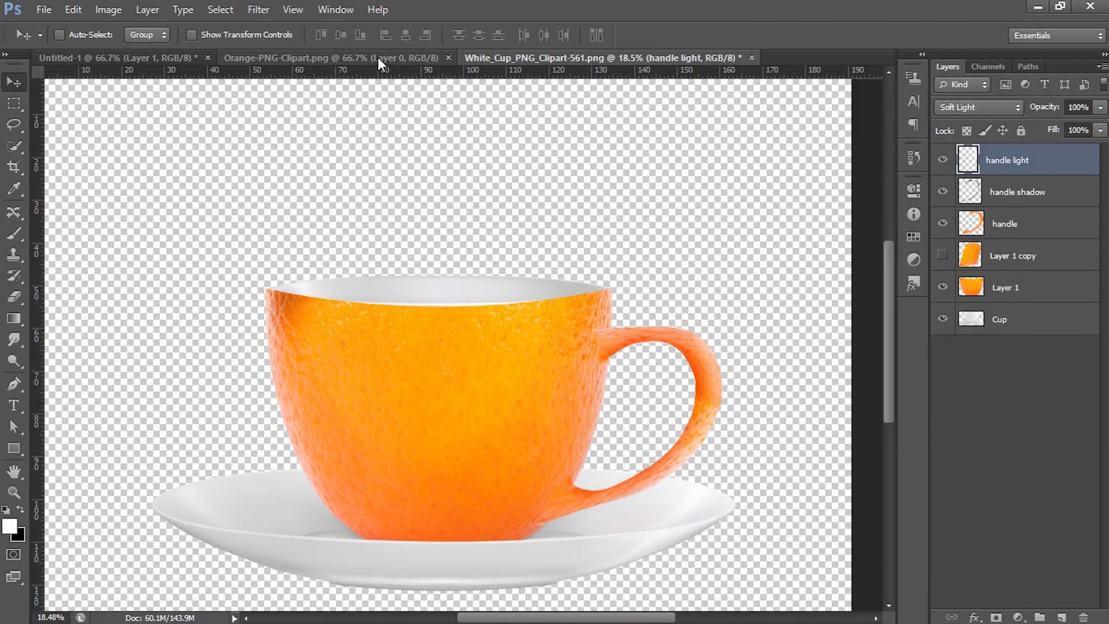
{"action": "left_click", "coordinate": [378, 57]}
{"action": "left_click", "coordinate": [553, 61]}
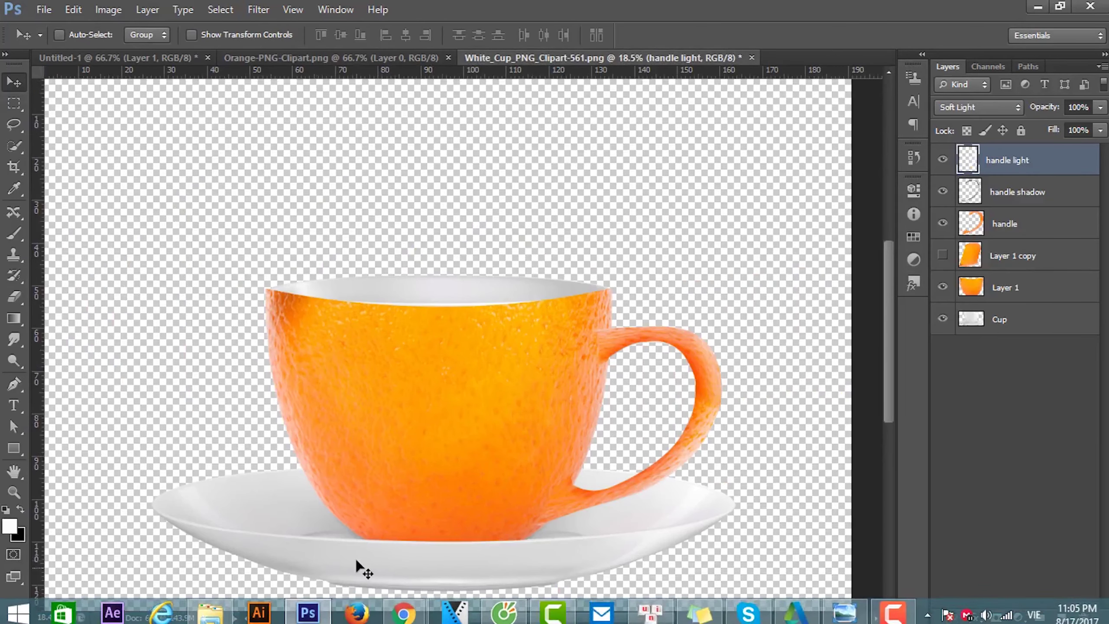
{"action": "left_click", "coordinate": [210, 611]}
{"action": "mouse_move", "coordinate": [185, 165]}
{"action": "left_mouse_down"}
{"action": "mouse_move", "coordinate": [438, 464]}
{"action": "mouse_move", "coordinate": [322, 592]}
{"action": "mouse_move", "coordinate": [798, 58]}
{"action": "left_mouse_up"}
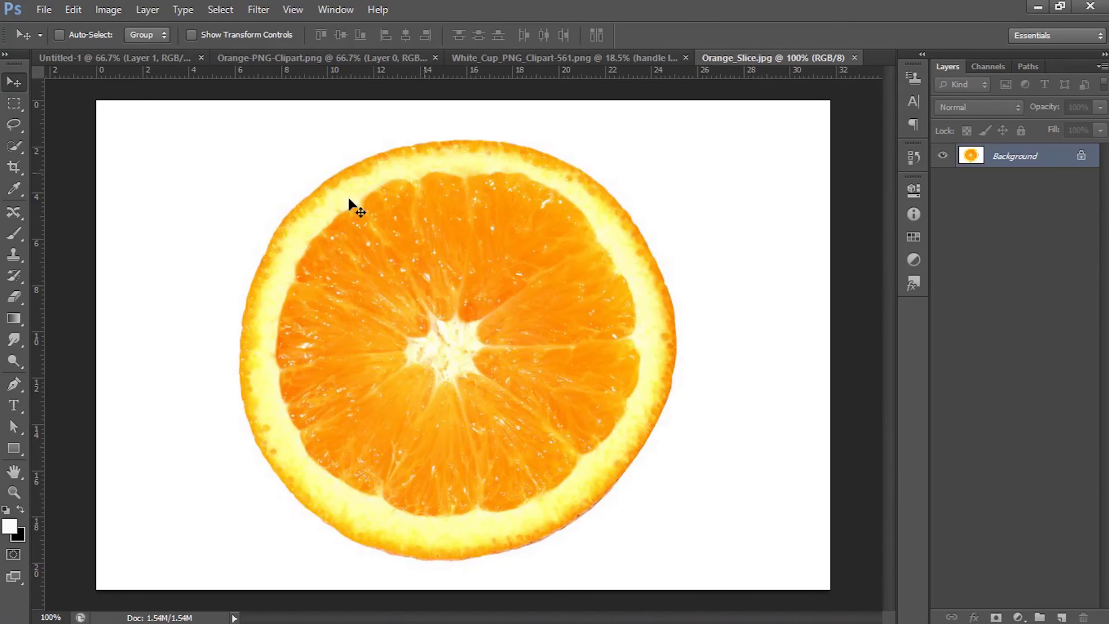
- Isolate the slice by wand-selecting the white background and inverting, then drag it toward the cup image
{"action": "left_click", "coordinate": [8, 149]}
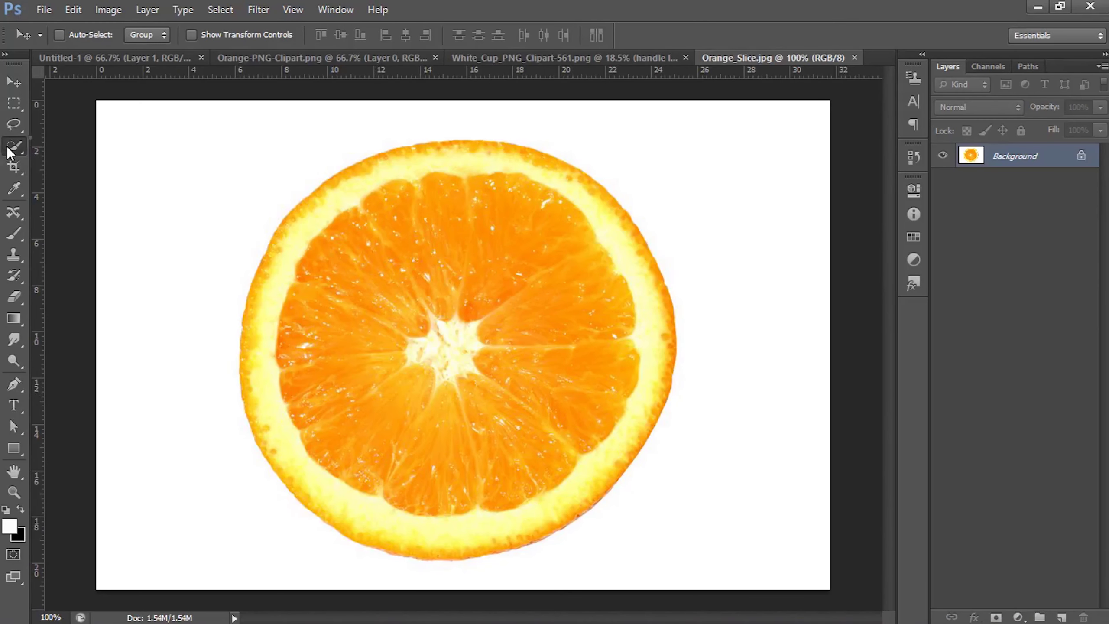
{"action": "left_click_drag", "start_coordinate": [8, 150], "coordinate": [78, 164]}
{"action": "left_click", "coordinate": [78, 160]}
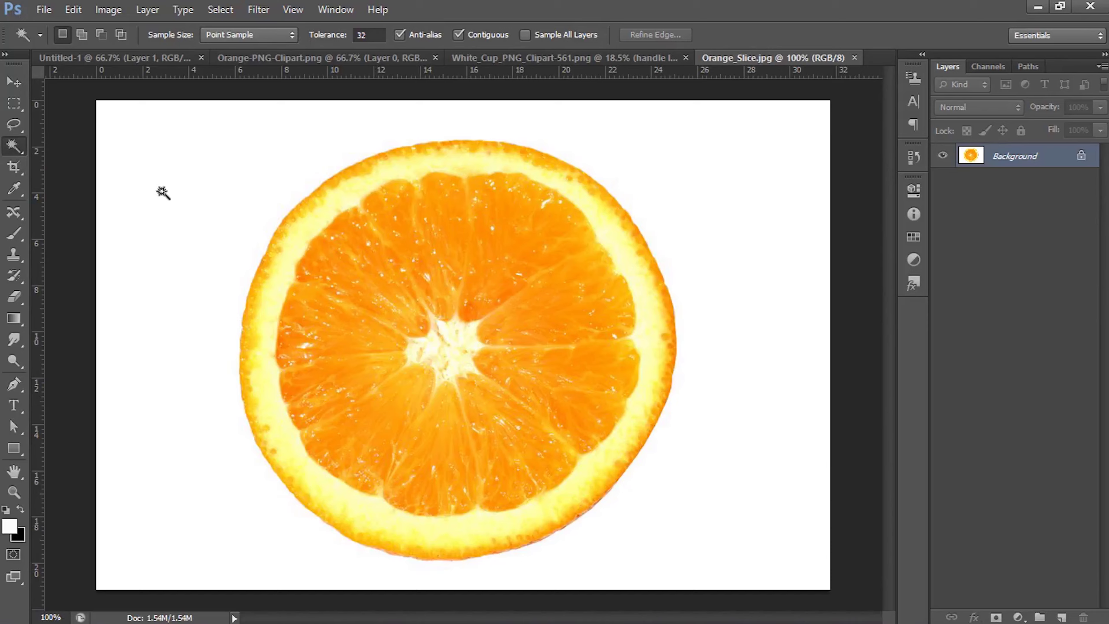
{"action": "left_click", "coordinate": [192, 202]}
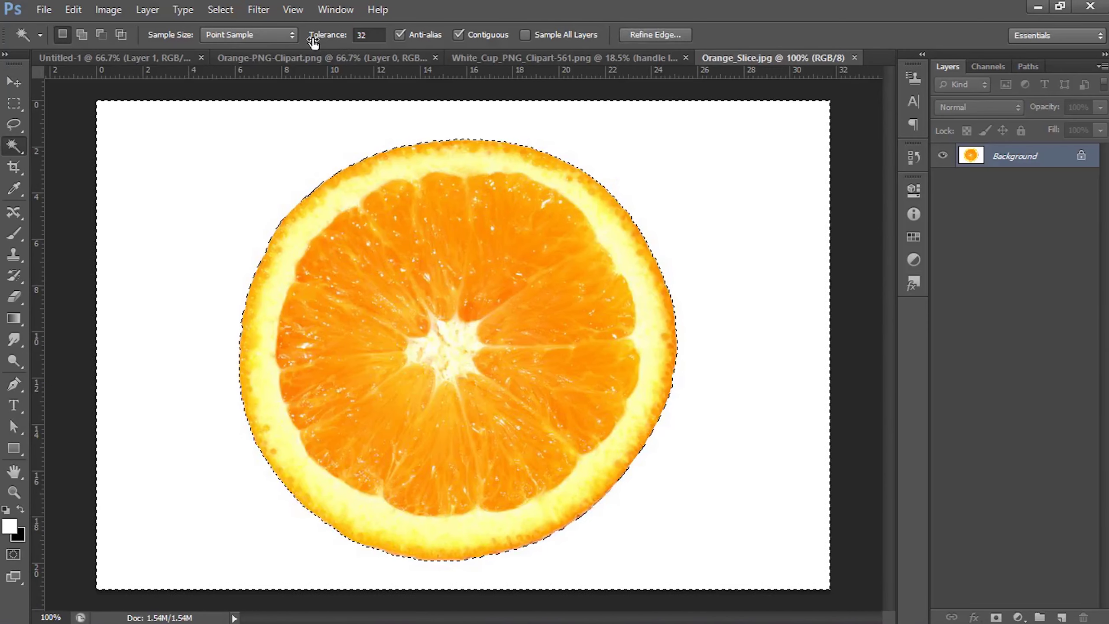
{"action": "left_click", "coordinate": [222, 8]}
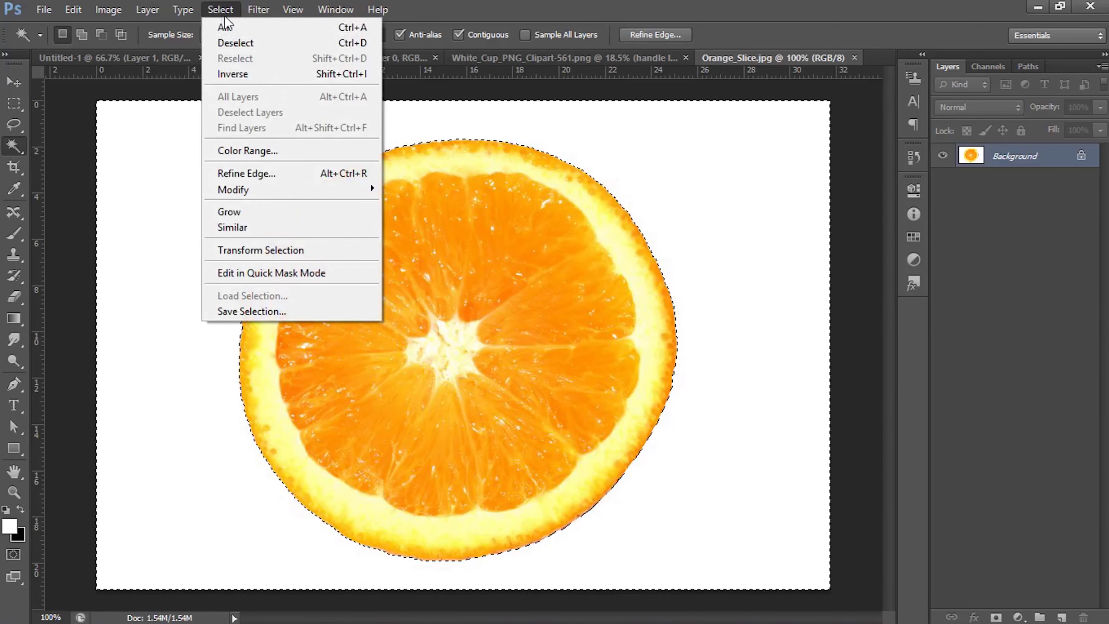
{"action": "left_click", "coordinate": [266, 75]}
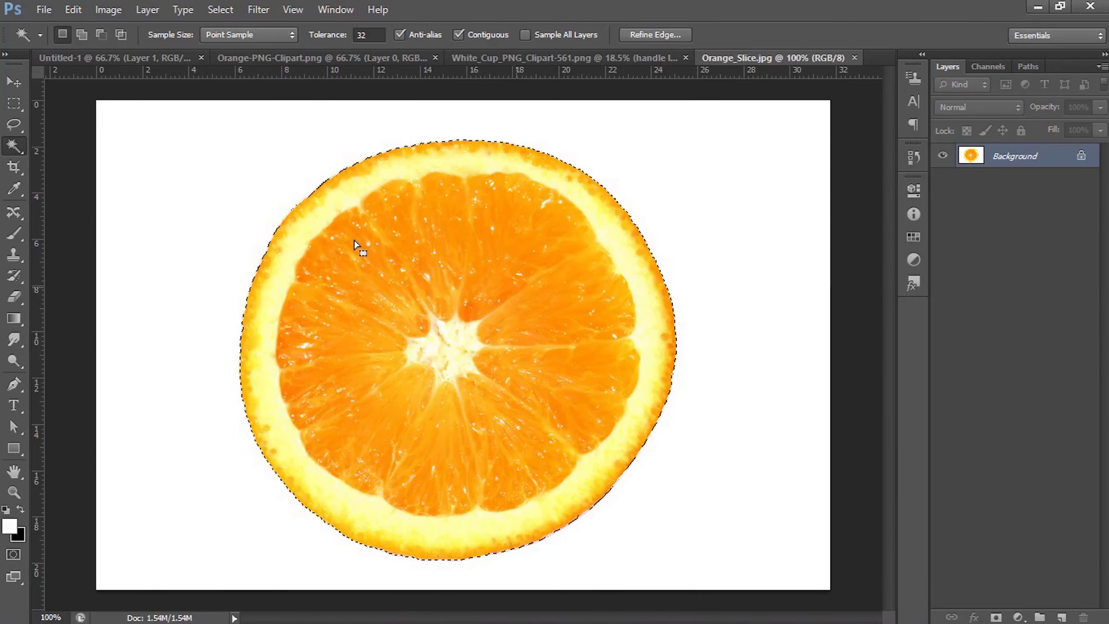
{"action": "left_click", "coordinate": [14, 83]}
{"action": "left_click_drag", "start_coordinate": [500, 290], "coordinate": [495, 60]}
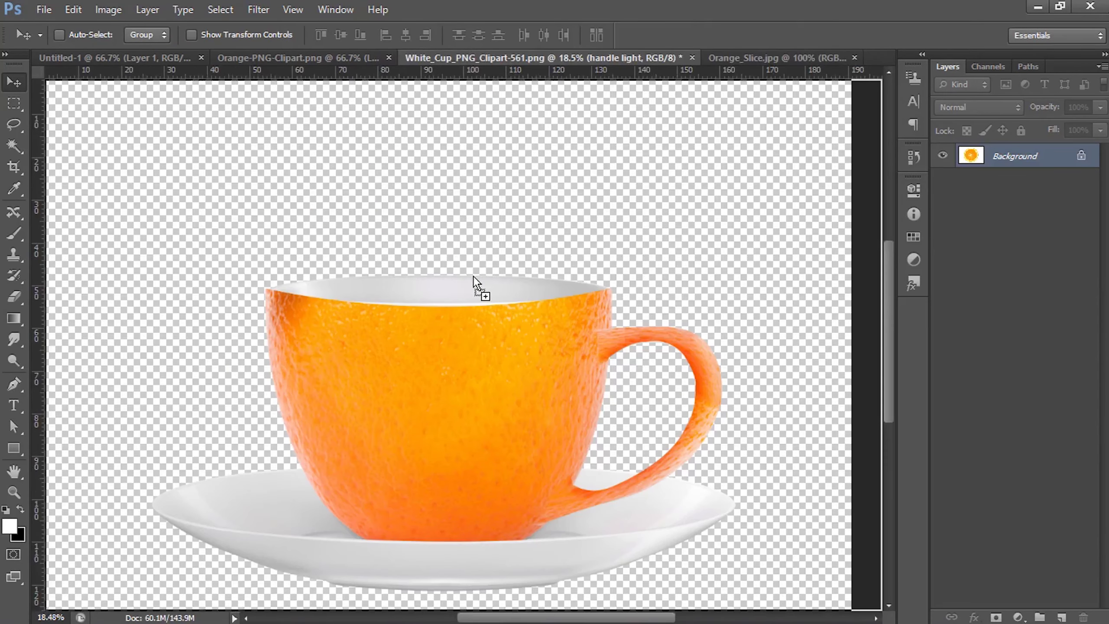
- Drop the orange slice into the cup image and scale it over the cup's rim
{"action": "left_click_drag", "start_coordinate": [495, 60], "coordinate": [381, 279]}
{"action": "key", "text": "ctrl+t"}
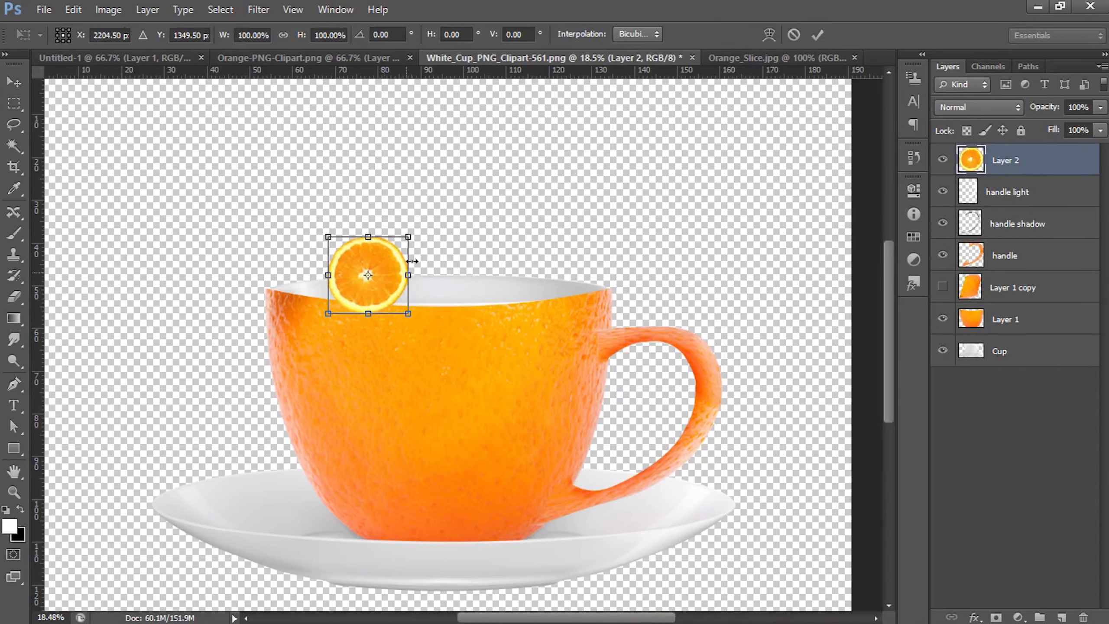
{"action": "left_click_drag", "start_coordinate": [424, 231], "coordinate": [502, 76]}
{"action": "left_click_drag", "start_coordinate": [435, 210], "coordinate": [508, 298]}
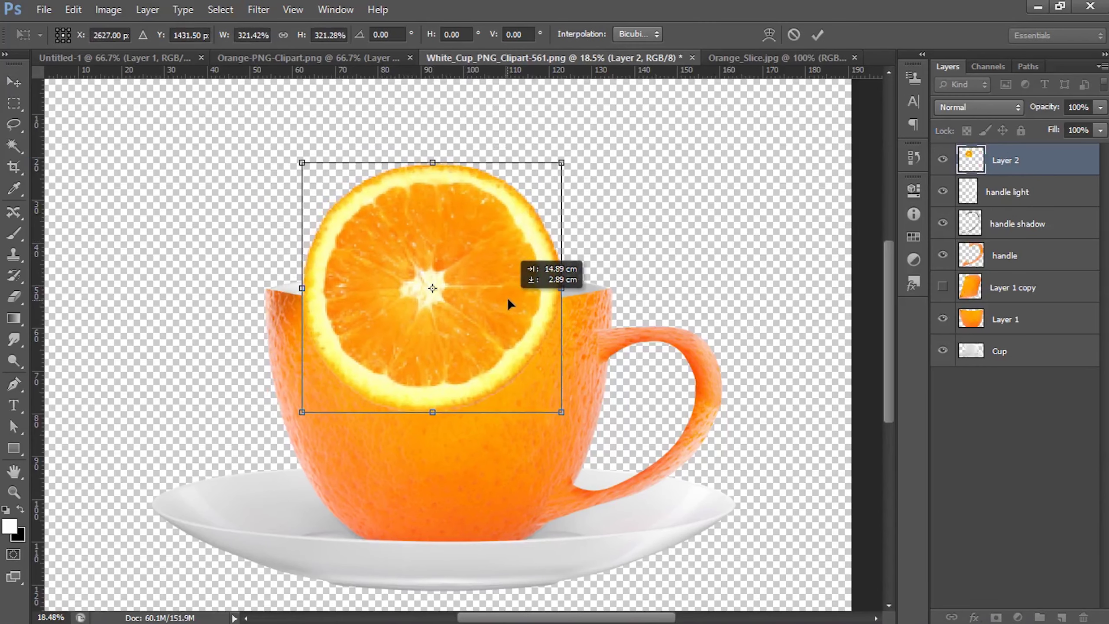
- Distort the slice's corners into a thin ellipse fitting the cup opening
{"action": "right_click", "coordinate": [514, 302]}
{"action": "left_click", "coordinate": [557, 391]}
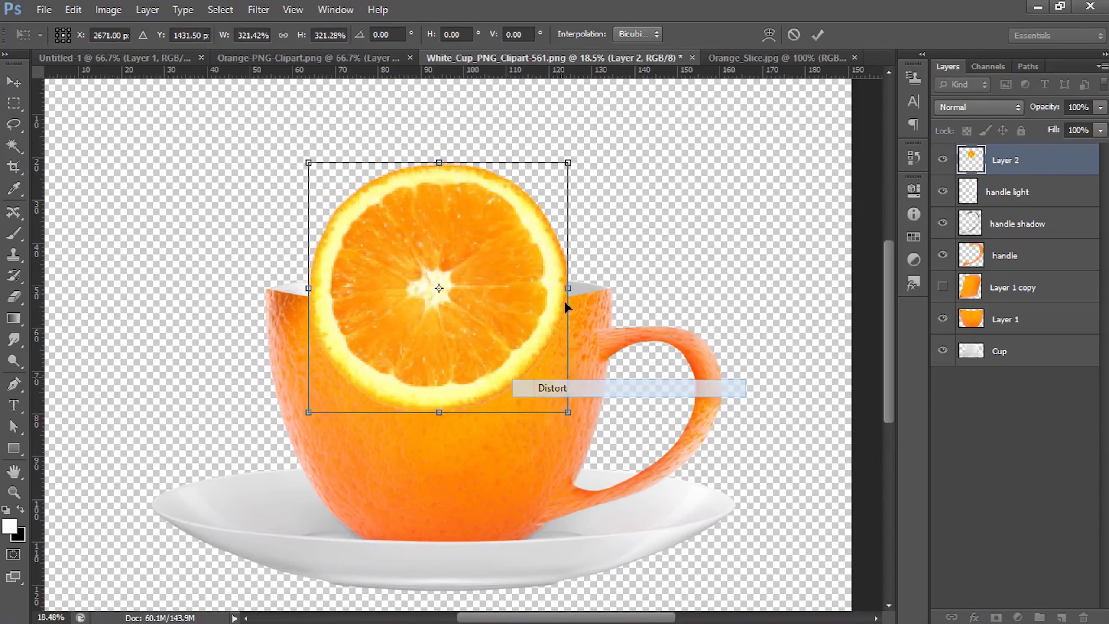
{"action": "left_click_drag", "start_coordinate": [568, 162], "coordinate": [595, 275]}
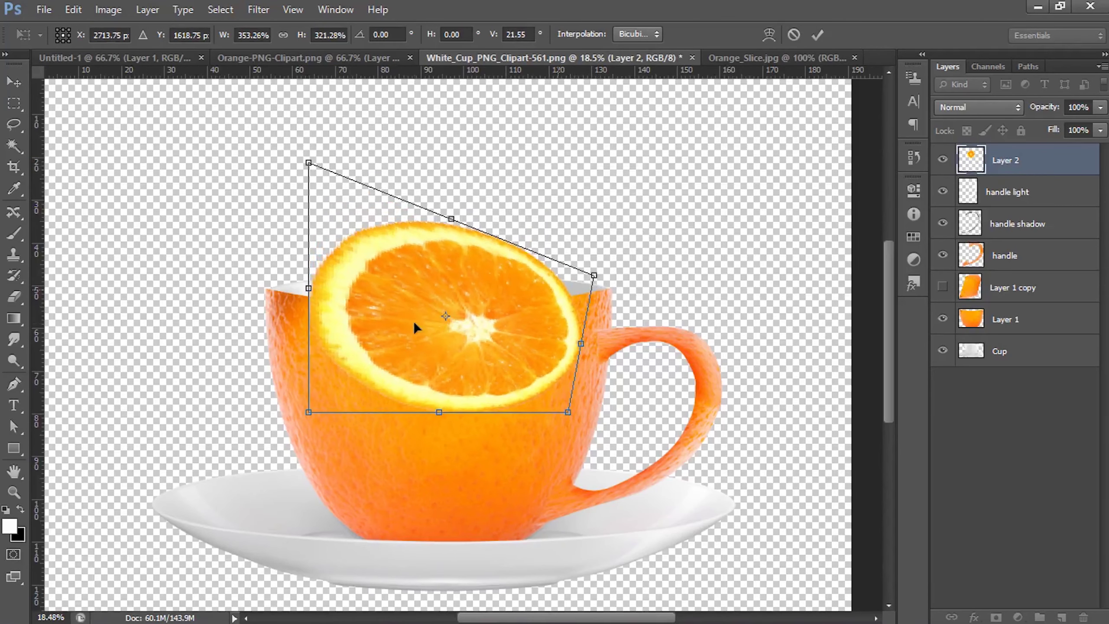
{"action": "mouse_move", "coordinate": [294, 417]}
{"action": "left_mouse_down"}
{"action": "mouse_move", "coordinate": [293, 384]}
{"action": "mouse_move", "coordinate": [252, 323]}
{"action": "left_mouse_up"}
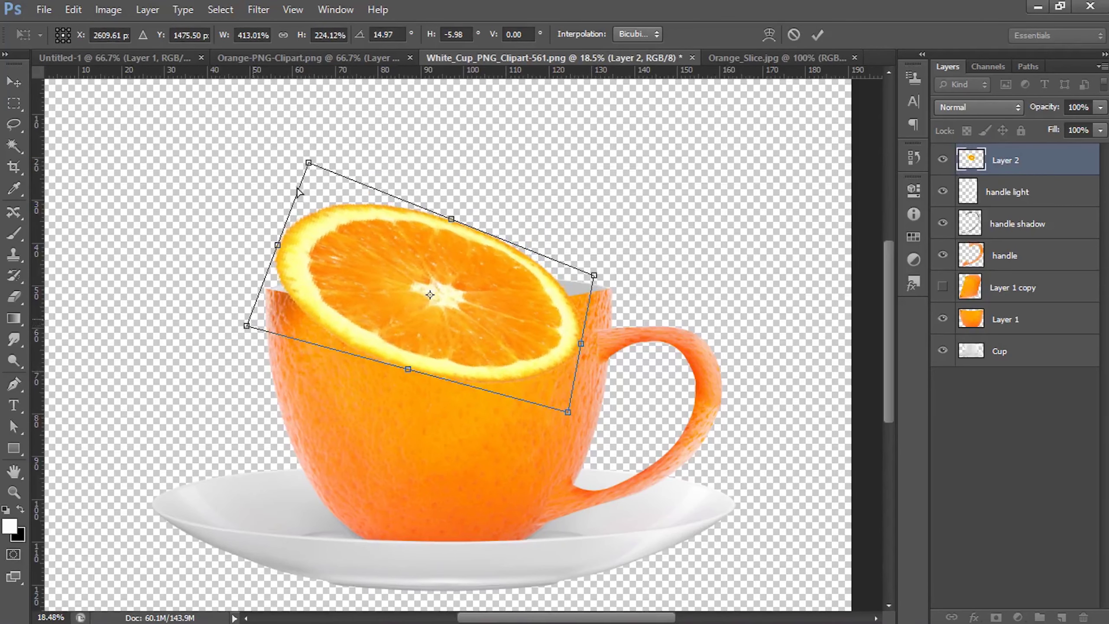
{"action": "left_click_drag", "start_coordinate": [309, 163], "coordinate": [292, 276]}
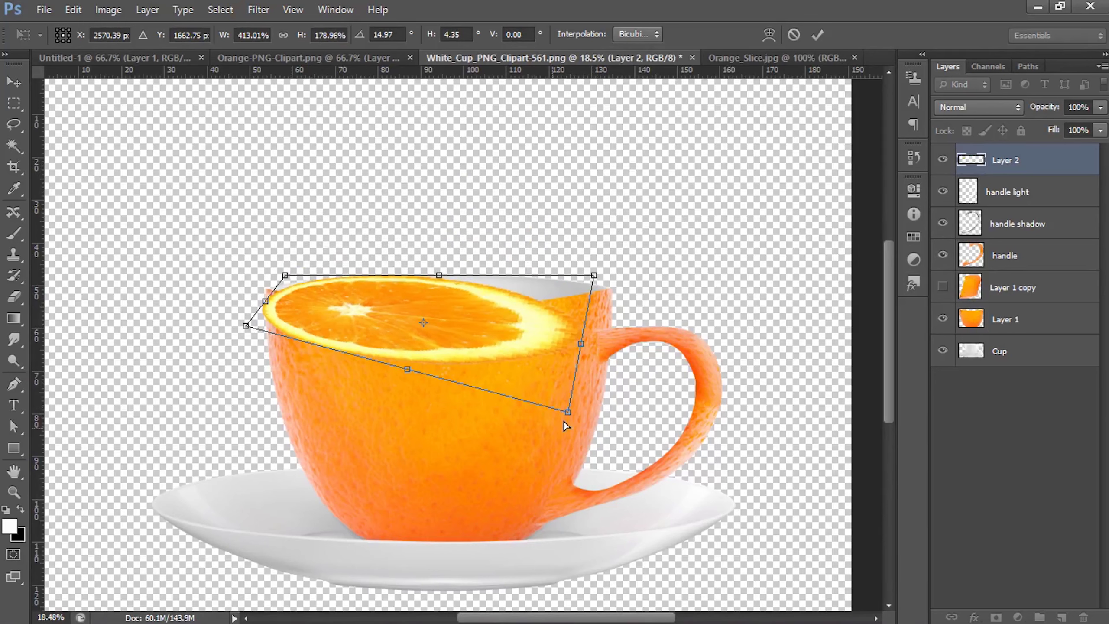
{"action": "mouse_move", "coordinate": [613, 394]}
{"action": "left_mouse_down"}
{"action": "mouse_move", "coordinate": [626, 311]}
{"action": "mouse_move", "coordinate": [617, 309]}
{"action": "left_mouse_up"}
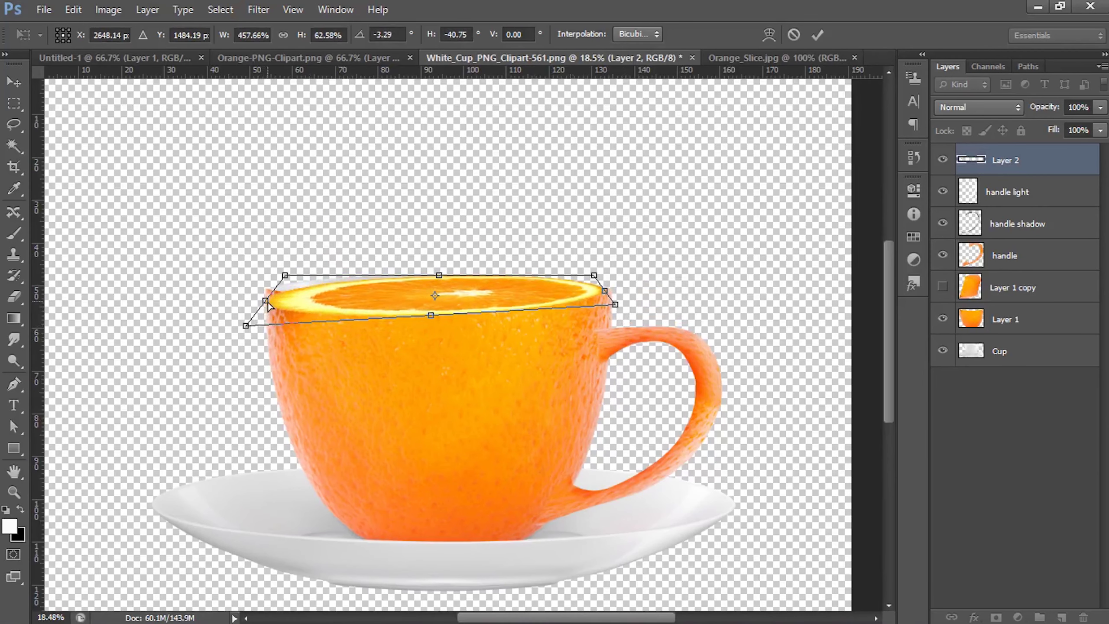
{"action": "left_click_drag", "start_coordinate": [267, 304], "coordinate": [283, 275]}
{"action": "left_click_drag", "start_coordinate": [246, 313], "coordinate": [253, 307]}
{"action": "left_click_drag", "start_coordinate": [604, 292], "coordinate": [615, 292]}
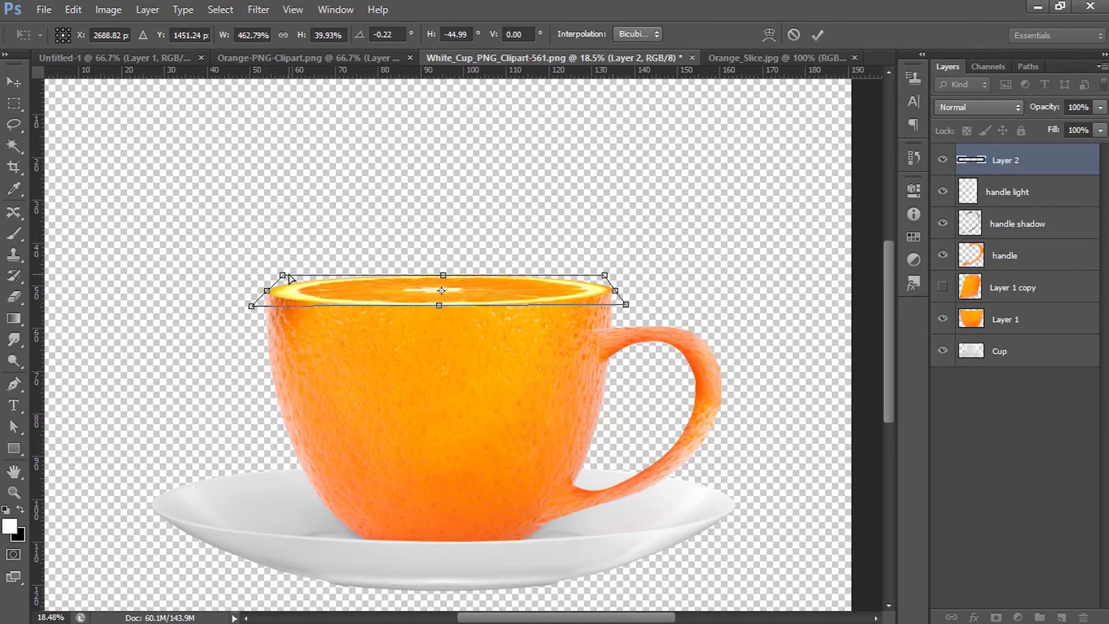
{"action": "left_click_drag", "start_coordinate": [286, 277], "coordinate": [284, 276]}
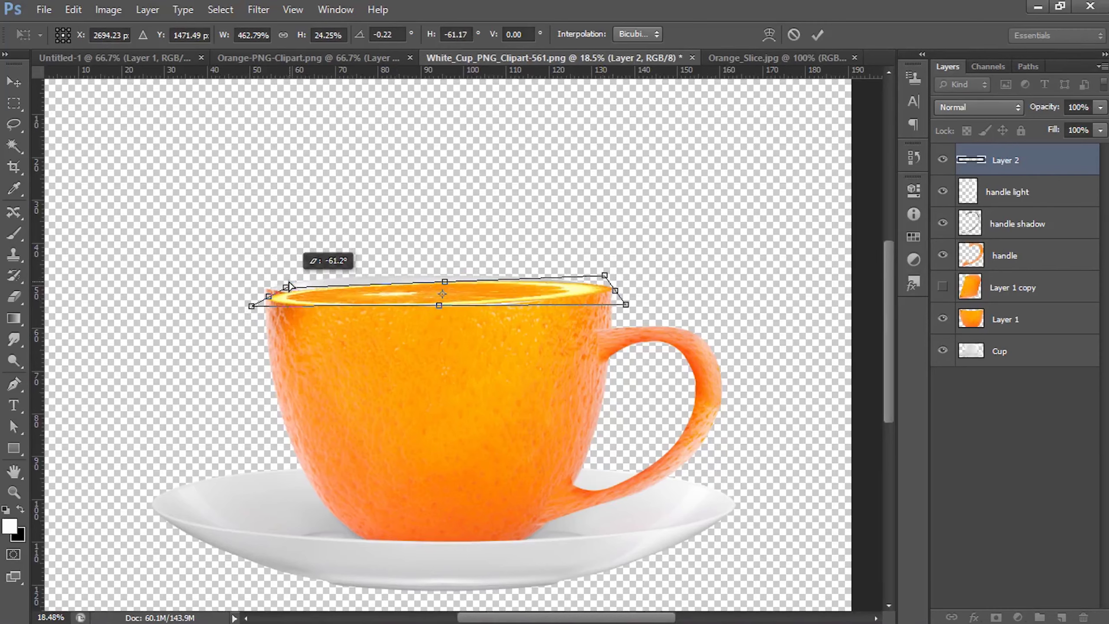
{"action": "key", "text": "Return"}
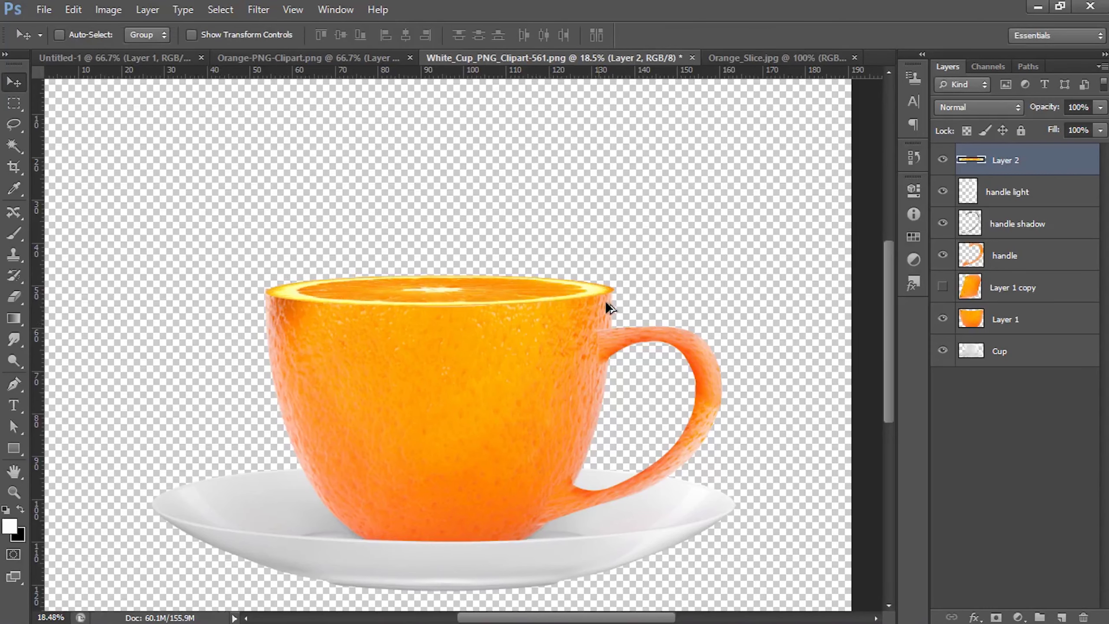
- Distort the slice's left and right sides to line up with the cup rim
{"action": "scroll", "coordinate": [609, 308], "scroll_direction": "up", "scroll_amount": 2}
{"action": "scroll", "coordinate": [629, 284], "scroll_direction": "up", "scroll_amount": 3}
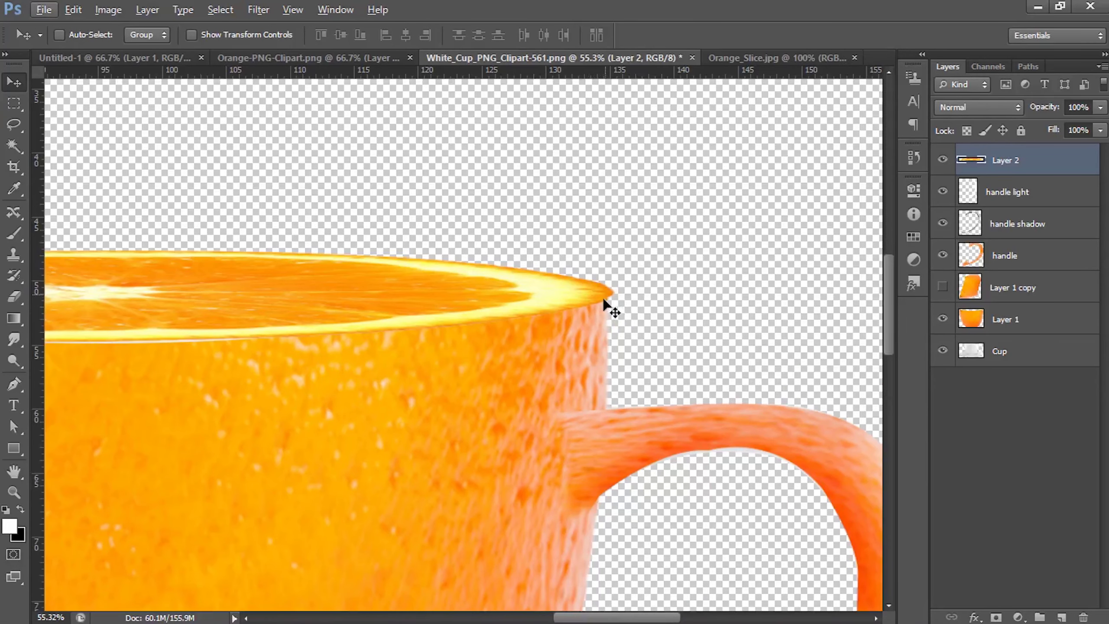
{"action": "key", "text": "ctrl+t"}
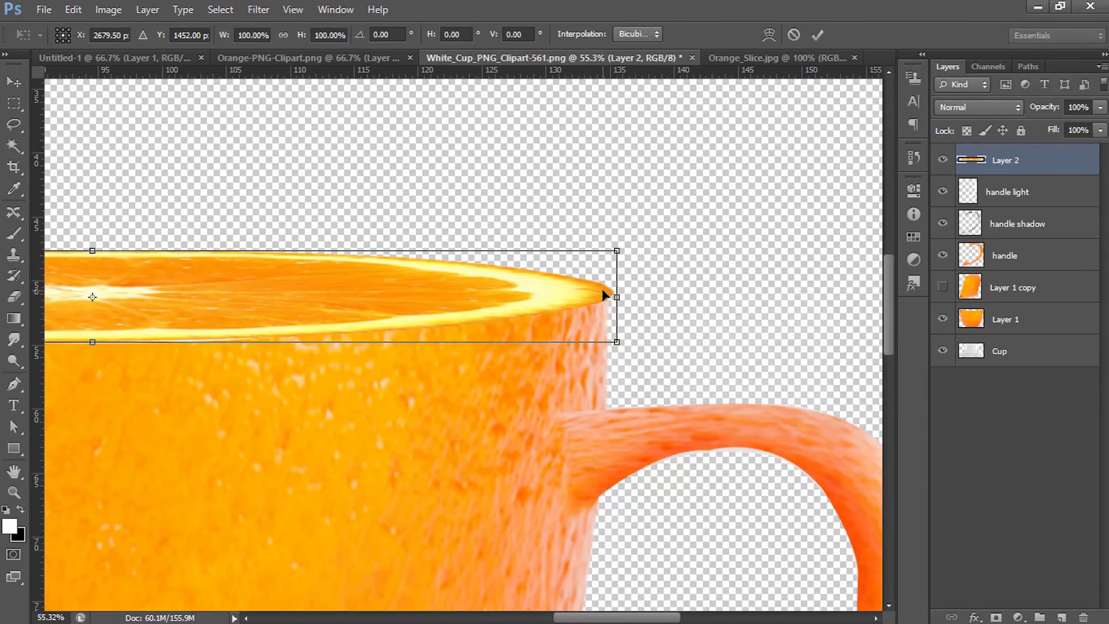
{"action": "right_click", "coordinate": [602, 290]}
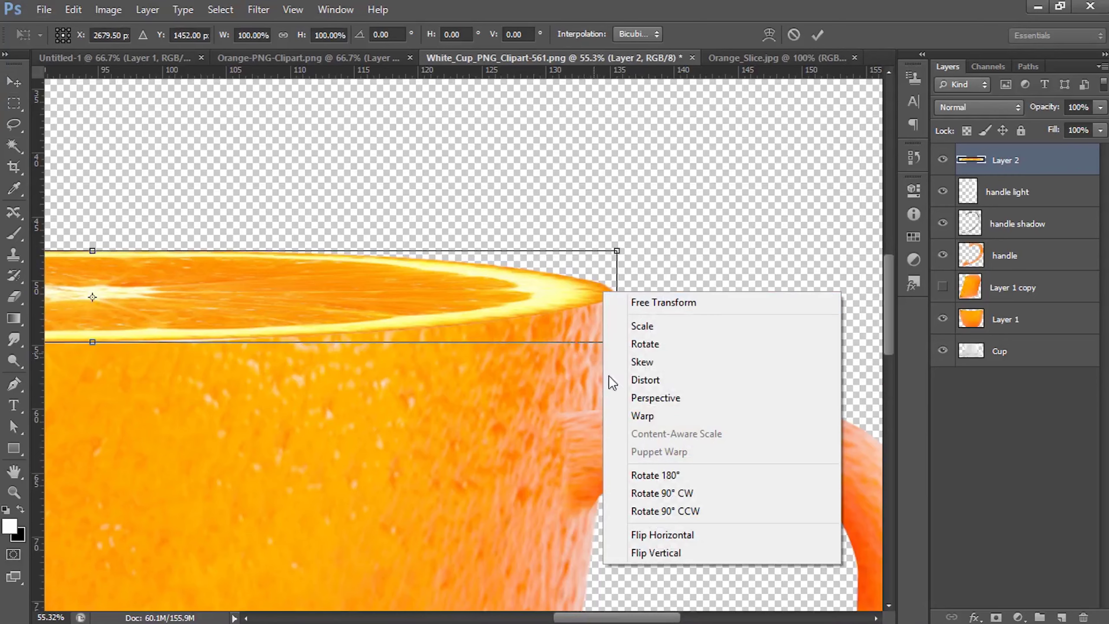
{"action": "left_click", "coordinate": [632, 380]}
{"action": "left_click_drag", "start_coordinate": [617, 297], "coordinate": [602, 298]}
{"action": "scroll", "coordinate": [603, 299], "scroll_direction": "down", "scroll_amount": 2}
{"action": "scroll", "coordinate": [603, 299], "scroll_direction": "down", "scroll_amount": 2}
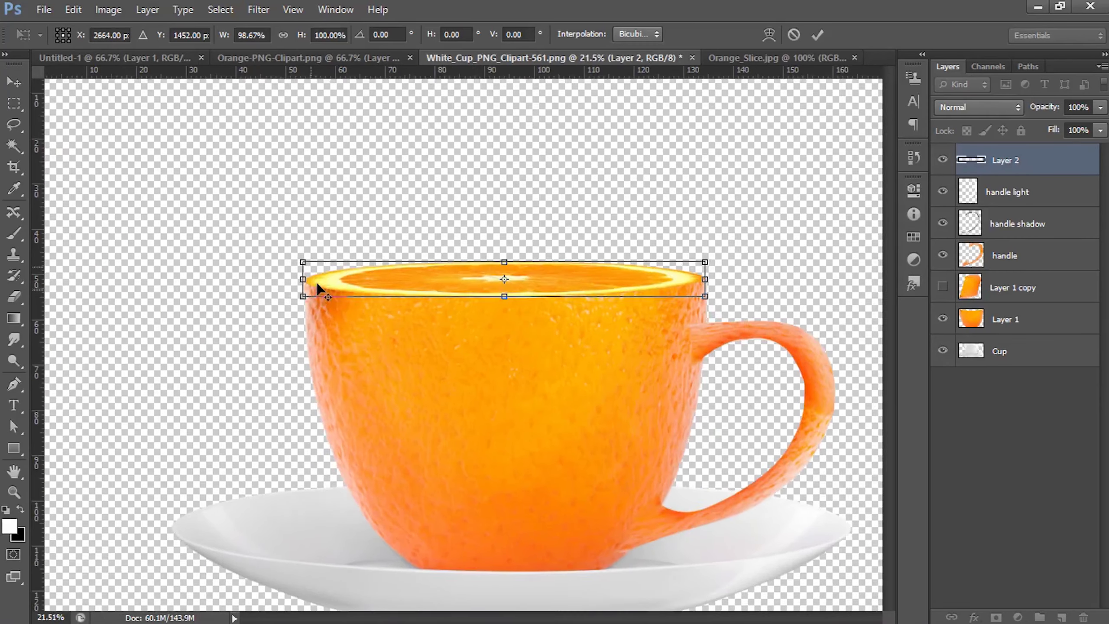
{"action": "scroll", "coordinate": [319, 289], "scroll_direction": "up", "scroll_amount": 2}
{"action": "scroll", "coordinate": [296, 294], "scroll_direction": "up", "scroll_amount": 1}
{"action": "scroll", "coordinate": [290, 290], "scroll_direction": "up", "scroll_amount": 1}
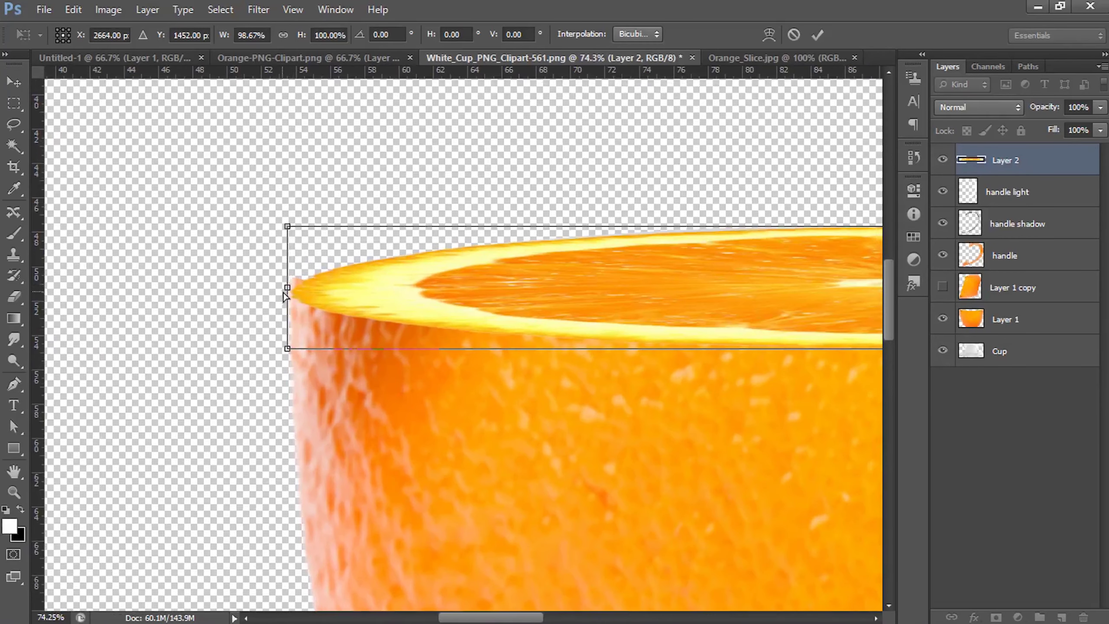
{"action": "left_click_drag", "start_coordinate": [285, 296], "coordinate": [286, 282]}
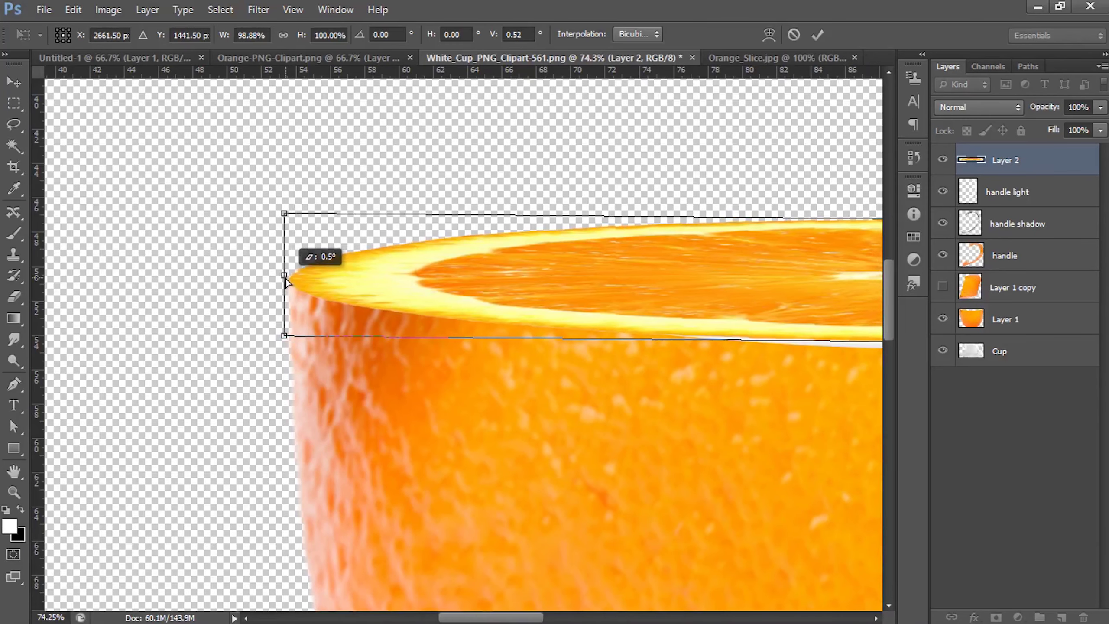
{"action": "key", "text": "Return"}
- Warp the slice's lower edge downward into a natural curve along the rim
{"action": "scroll", "coordinate": [237, 327], "scroll_direction": "down", "scroll_amount": 1}
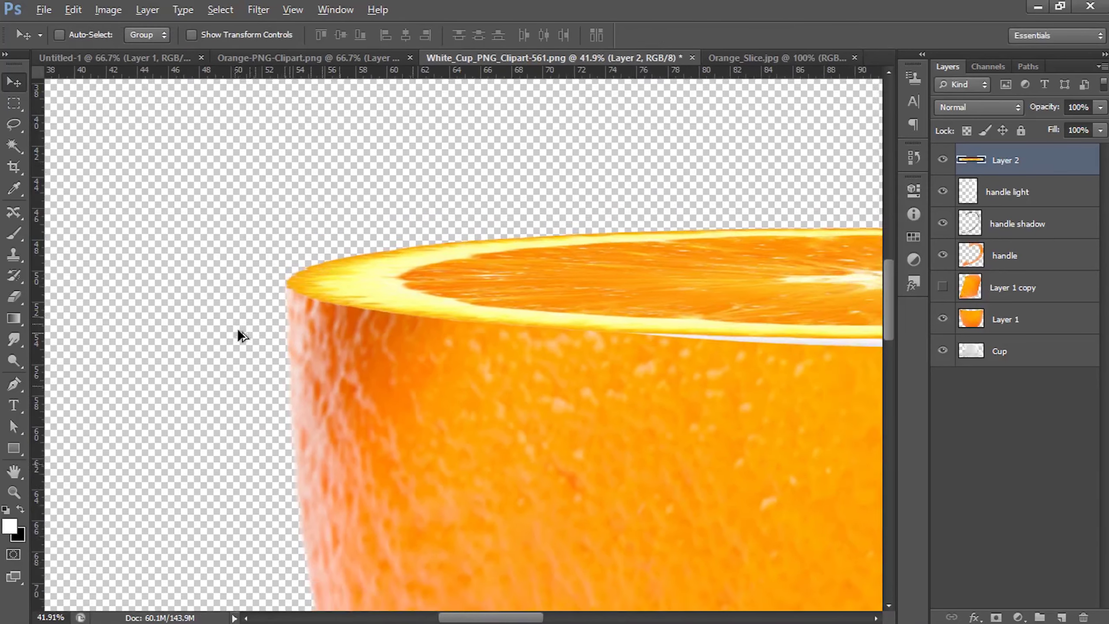
{"action": "scroll", "coordinate": [237, 327], "scroll_direction": "down", "scroll_amount": 2}
{"action": "scroll", "coordinate": [243, 329], "scroll_direction": "down", "scroll_amount": 1}
{"action": "scroll", "coordinate": [470, 277], "scroll_direction": "up", "scroll_amount": 1}
{"action": "scroll", "coordinate": [470, 277], "scroll_direction": "up", "scroll_amount": 2}
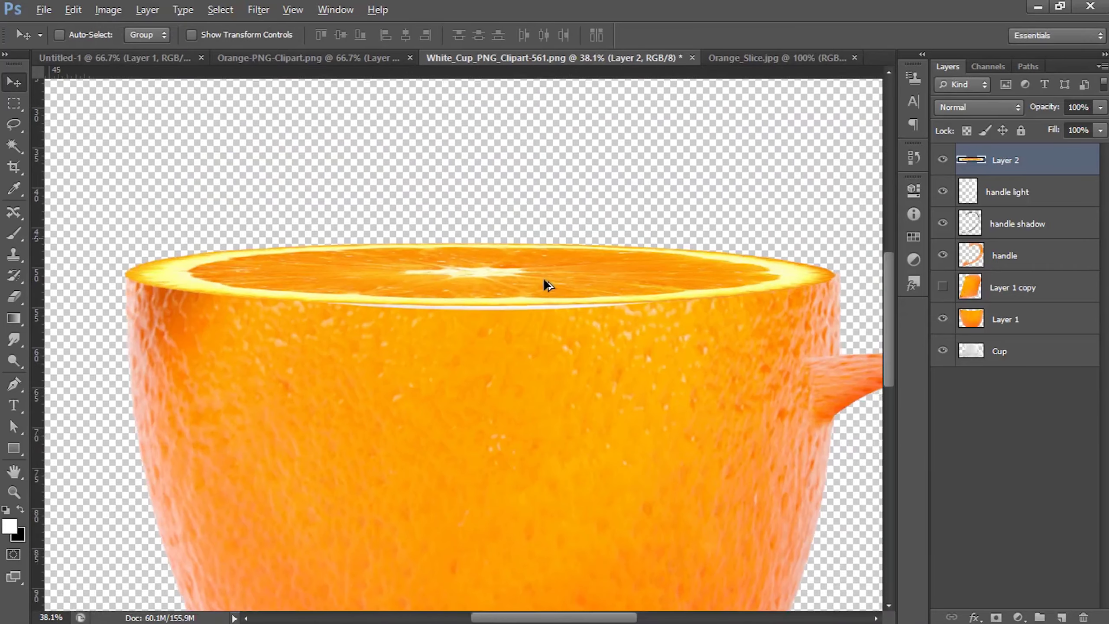
{"action": "scroll", "coordinate": [544, 279], "scroll_direction": "up", "scroll_amount": 2}
{"action": "key", "text": "ctrl+t"}
{"action": "scroll", "coordinate": [515, 297], "scroll_direction": "up", "scroll_amount": 2}
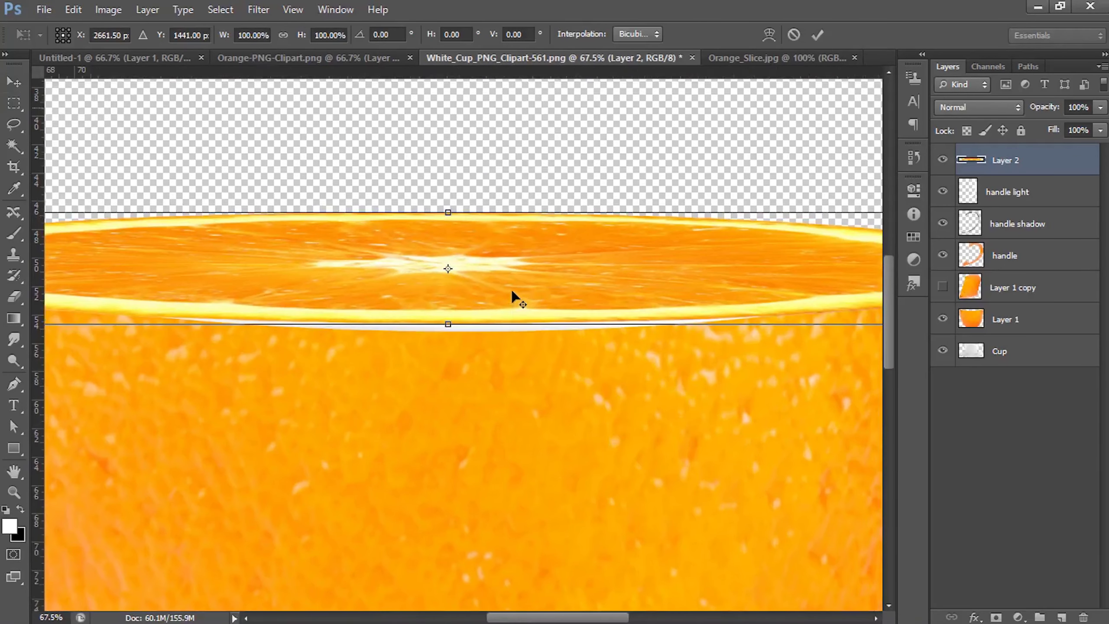
{"action": "right_click", "coordinate": [512, 292]}
{"action": "left_click", "coordinate": [556, 413]}
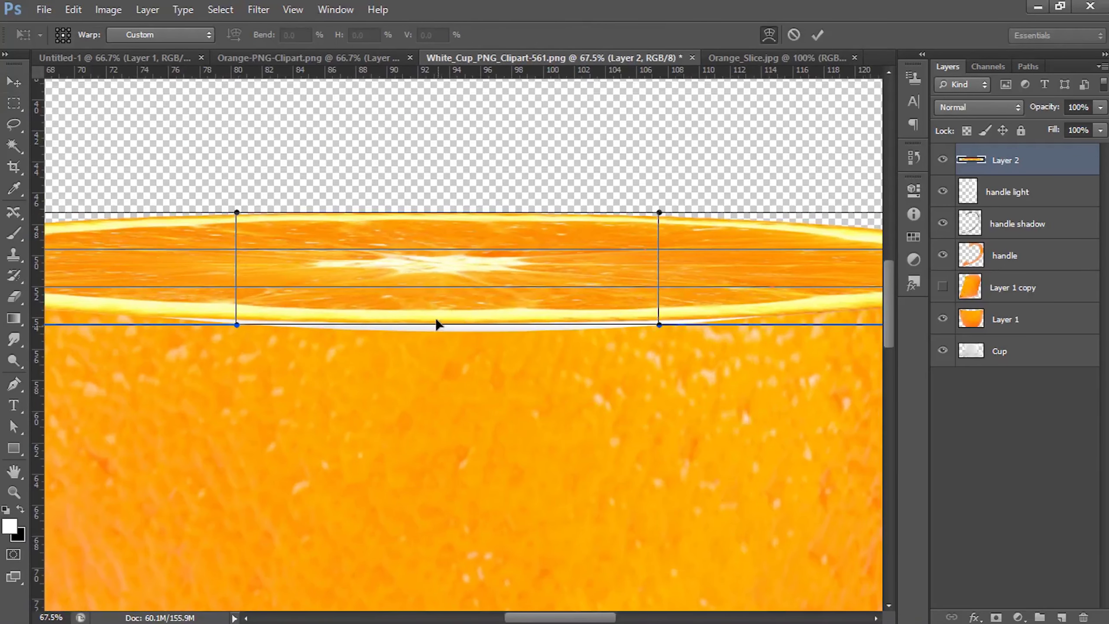
{"action": "left_click_drag", "start_coordinate": [436, 323], "coordinate": [441, 341]}
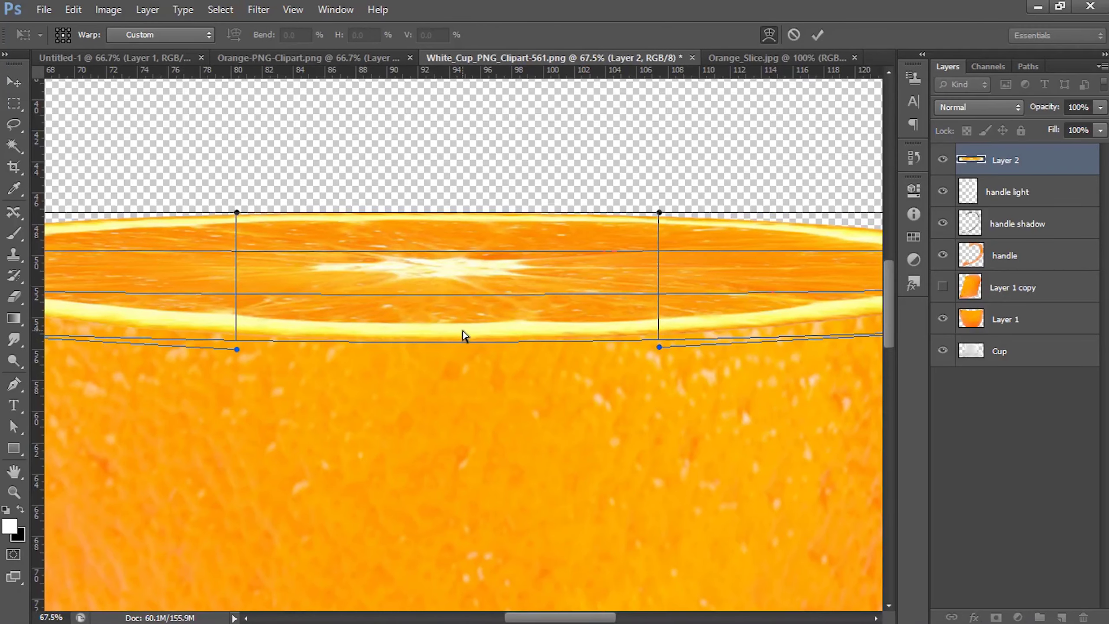
{"action": "key", "text": "Return"}
{"action": "scroll", "coordinate": [485, 342], "scroll_direction": "down", "scroll_amount": 1}
{"action": "scroll", "coordinate": [490, 337], "scroll_direction": "down", "scroll_amount": 8}
{"action": "scroll", "coordinate": [507, 334], "scroll_direction": "down", "scroll_amount": 4}
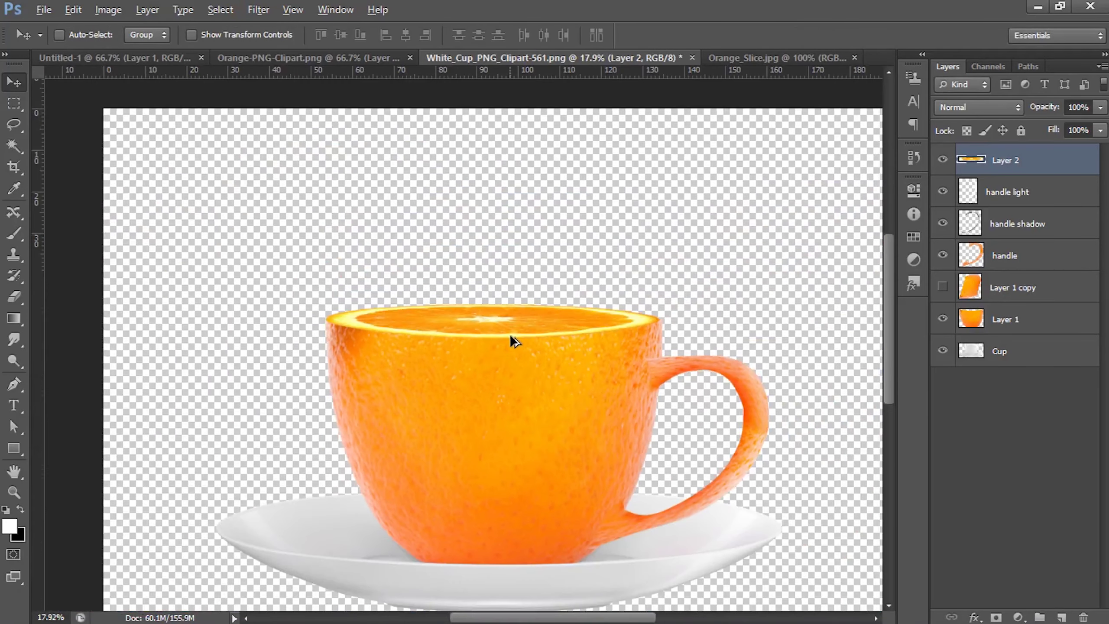
{"action": "scroll", "coordinate": [509, 334], "scroll_direction": "down", "scroll_amount": 3}
- In the whole-orange image, subtract the bottom half from the selection with the Rectangular Marquee
{"action": "scroll", "coordinate": [508, 334], "scroll_direction": "down", "scroll_amount": 1}
{"action": "key", "text": "alt"}
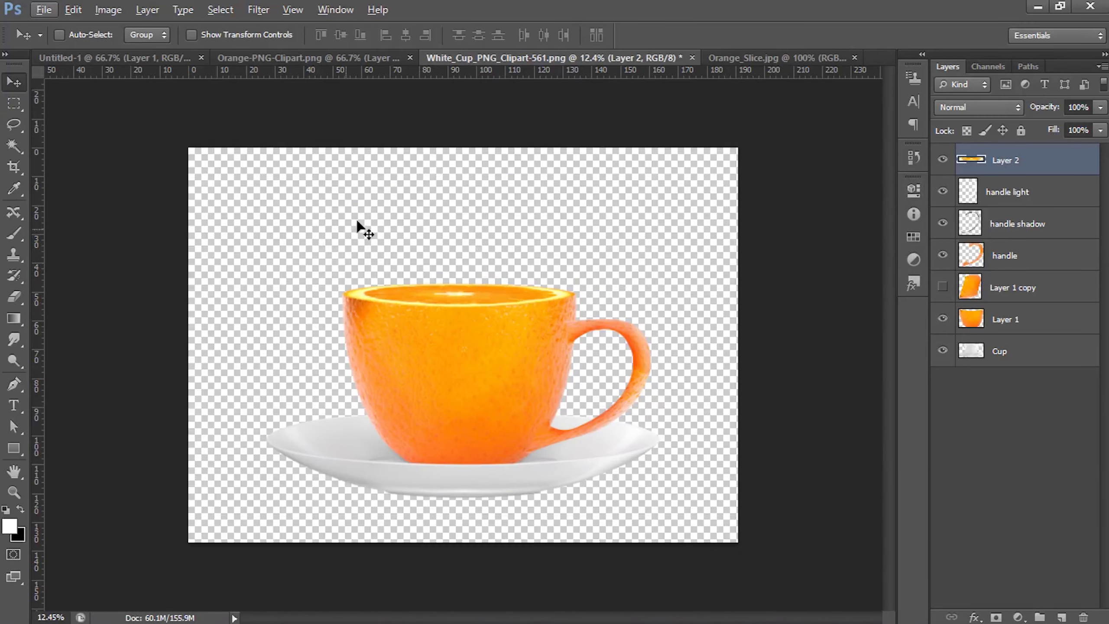
{"action": "left_click", "coordinate": [770, 54]}
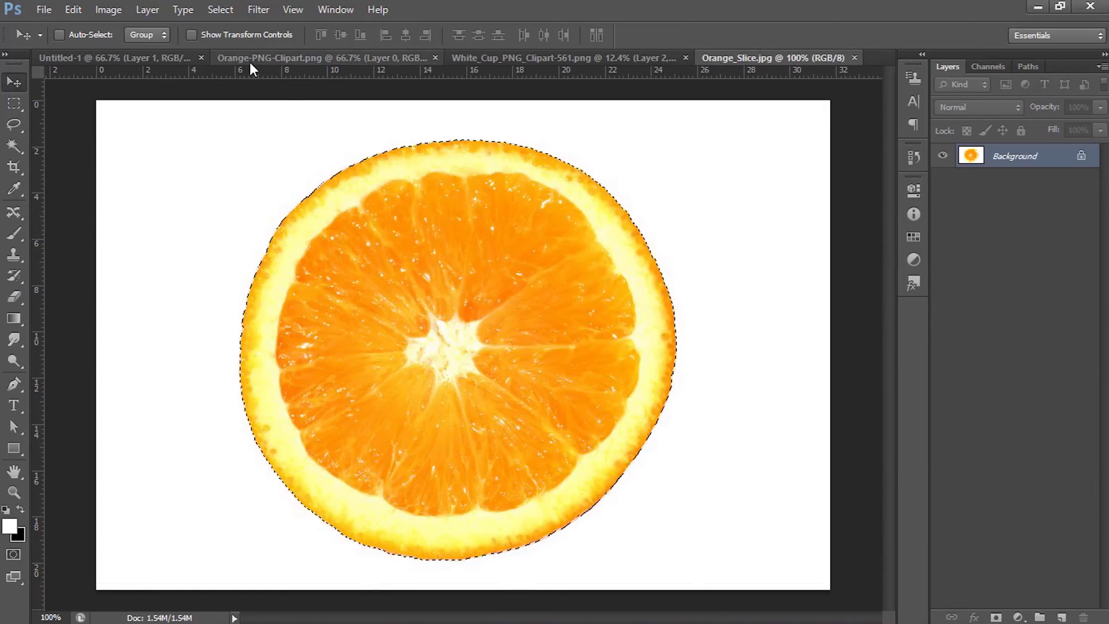
{"action": "left_click", "coordinate": [296, 59]}
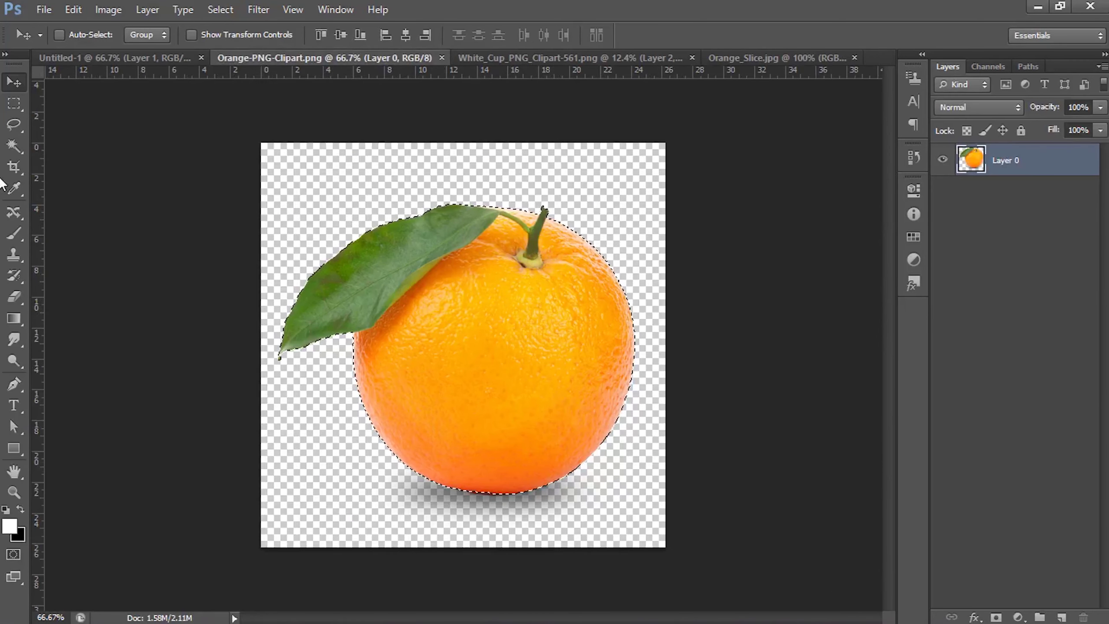
{"action": "left_click", "coordinate": [14, 103]}
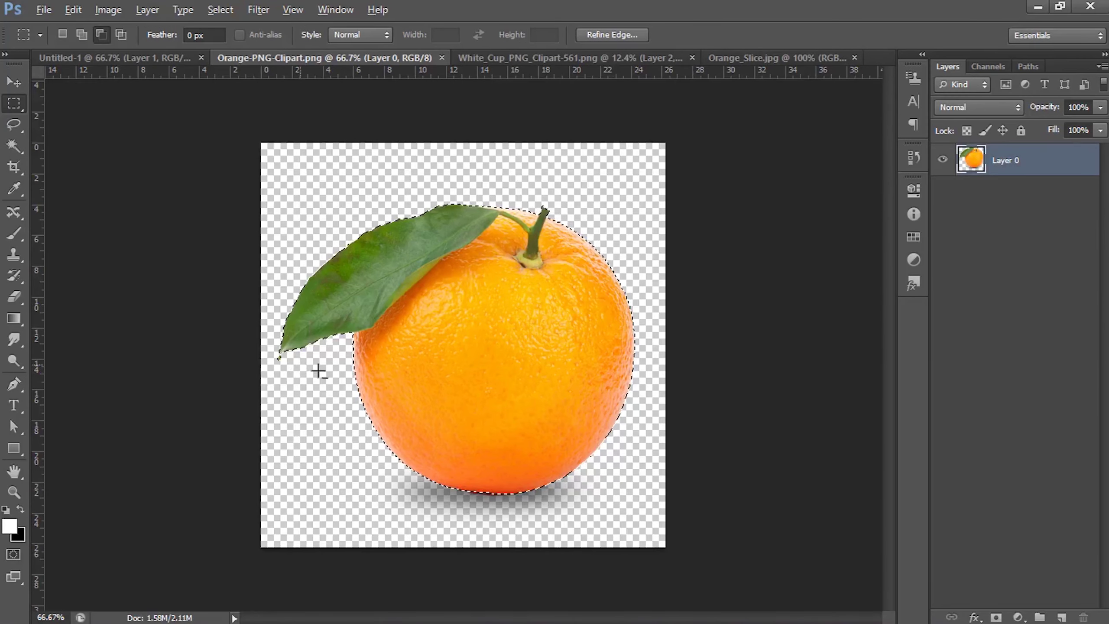
{"action": "left_click_drag", "start_coordinate": [315, 363], "coordinate": [676, 542]}
- Drag the orange's leafy top half into the cup image as a new layer
{"action": "key", "text": "v"}
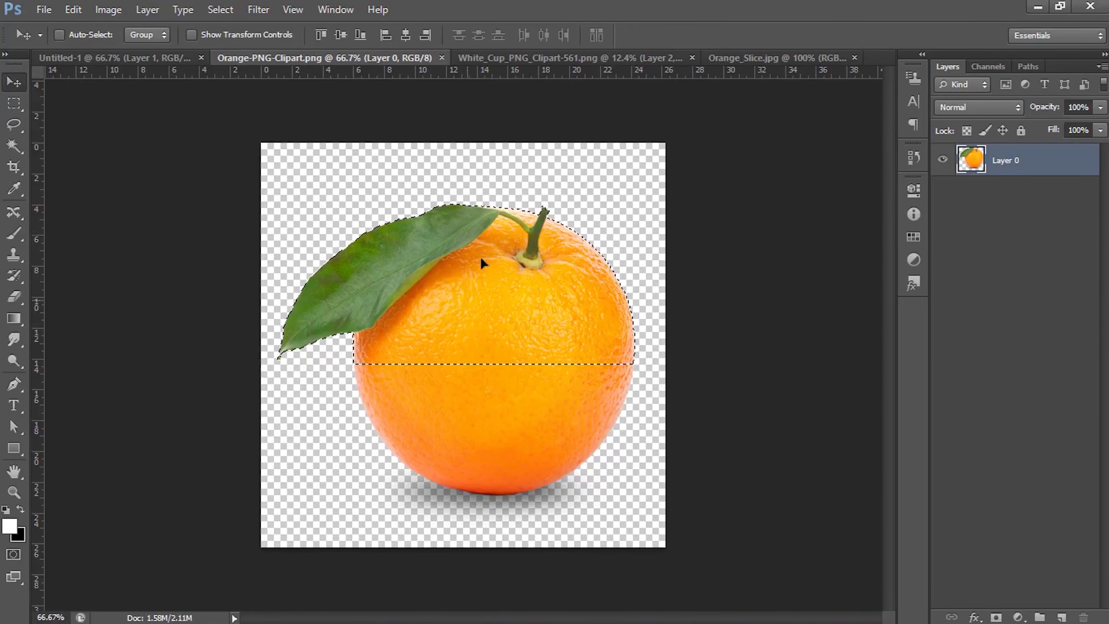
{"action": "left_click_drag", "start_coordinate": [480, 257], "coordinate": [722, 38]}
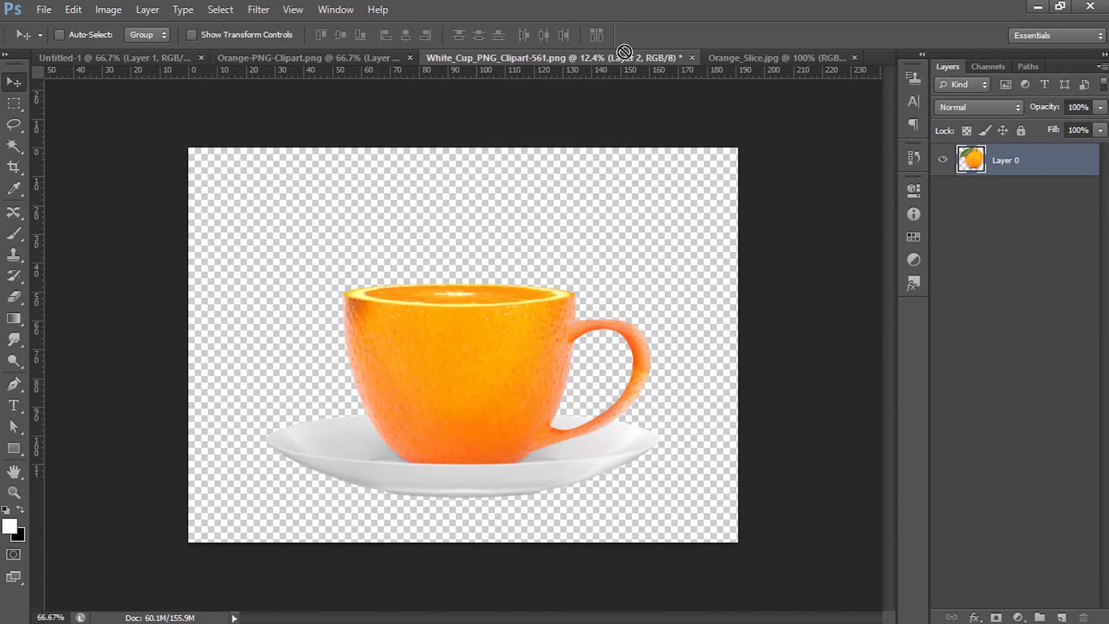
{"action": "mouse_move", "coordinate": [625, 50]}
{"action": "left_mouse_down"}
{"action": "mouse_move", "coordinate": [418, 269]}
{"action": "mouse_move", "coordinate": [376, 294]}
{"action": "left_mouse_up"}
{"action": "key", "text": "ctrl+t"}
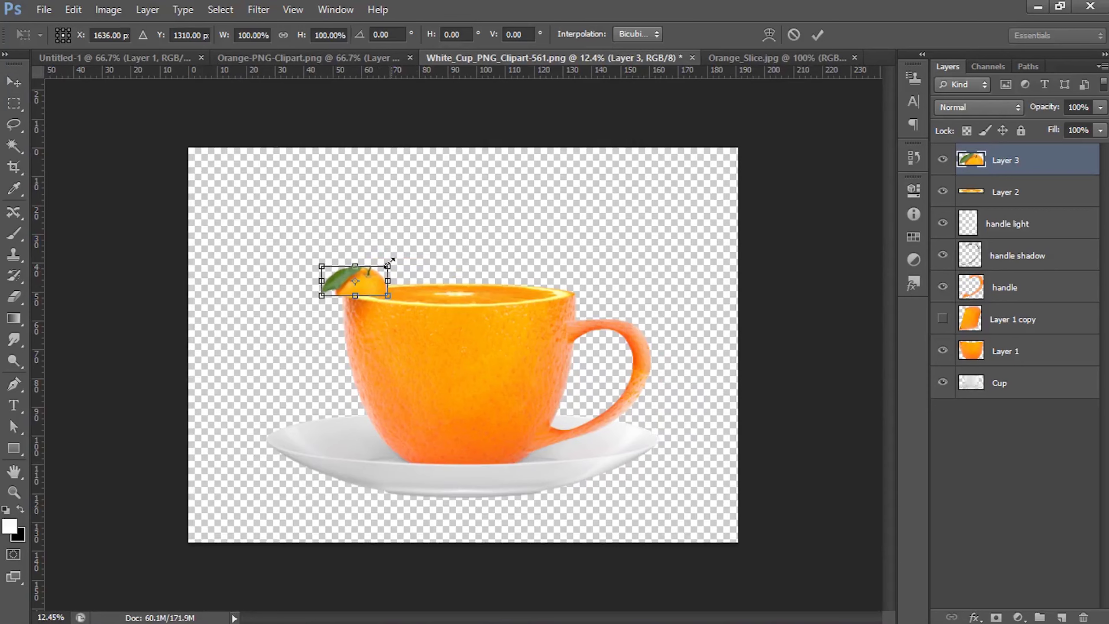
- Enlarge Layer 3's leafy orange top to about the cup's width, set it over the rim, and shrink it slightly
{"action": "left_click_drag", "start_coordinate": [443, 233], "coordinate": [526, 197]}
{"action": "left_click_drag", "start_coordinate": [437, 283], "coordinate": [440, 255]}
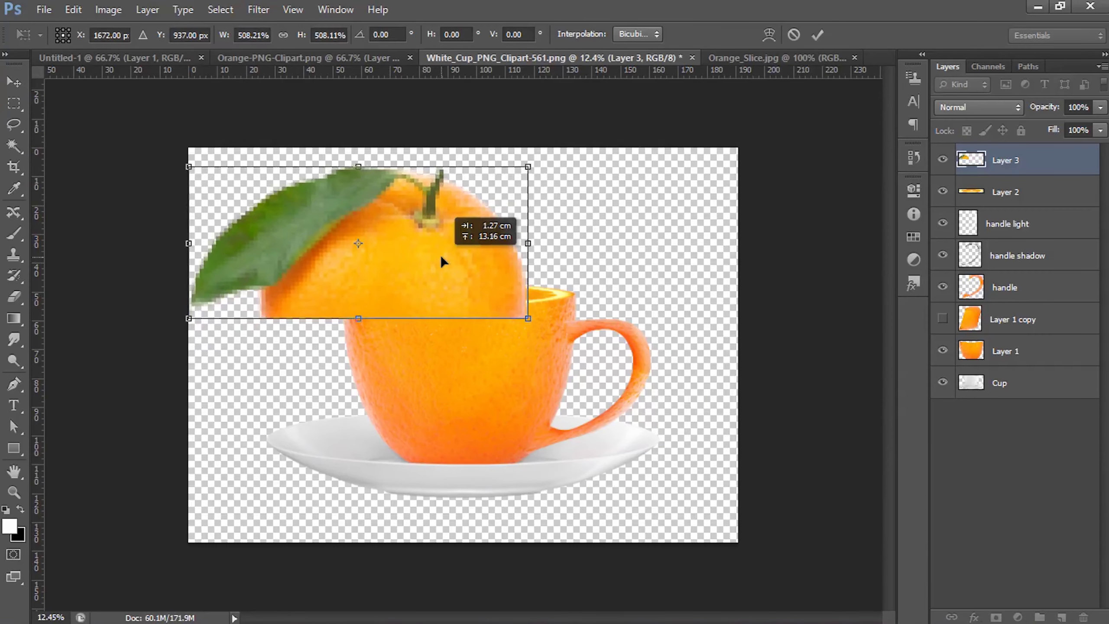
{"action": "left_click_drag", "start_coordinate": [188, 166], "coordinate": [241, 217]}
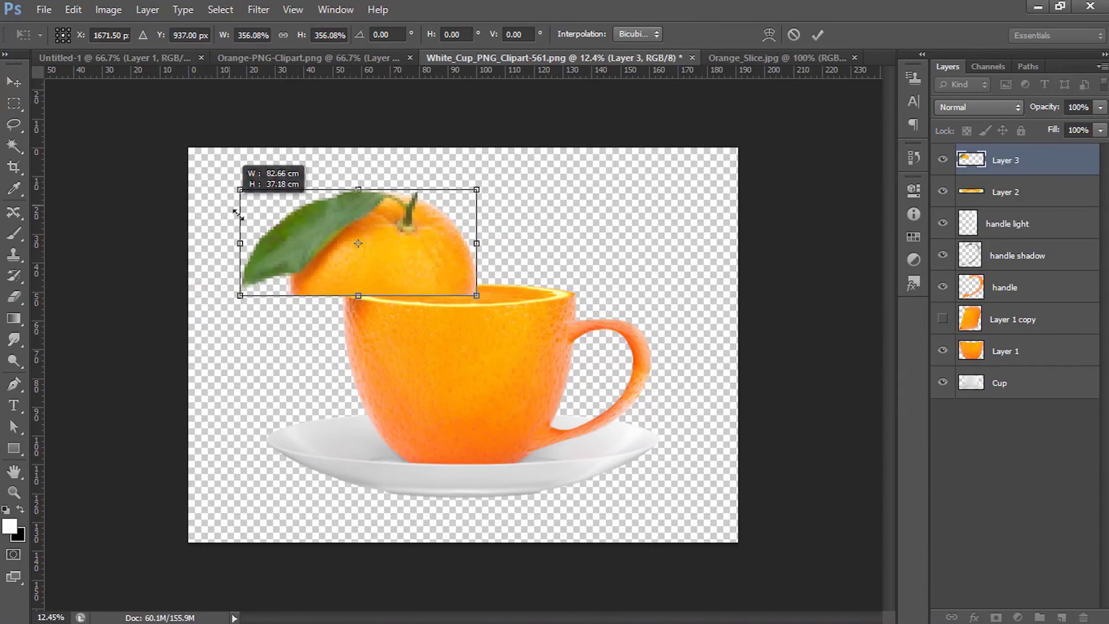
{"action": "mouse_move", "coordinate": [391, 267]}
{"action": "left_mouse_down"}
{"action": "mouse_move", "coordinate": [373, 244]}
{"action": "mouse_move", "coordinate": [432, 251]}
{"action": "mouse_move", "coordinate": [386, 248]}
{"action": "mouse_move", "coordinate": [386, 259]}
{"action": "left_mouse_up"}
{"action": "key", "text": "Return"}
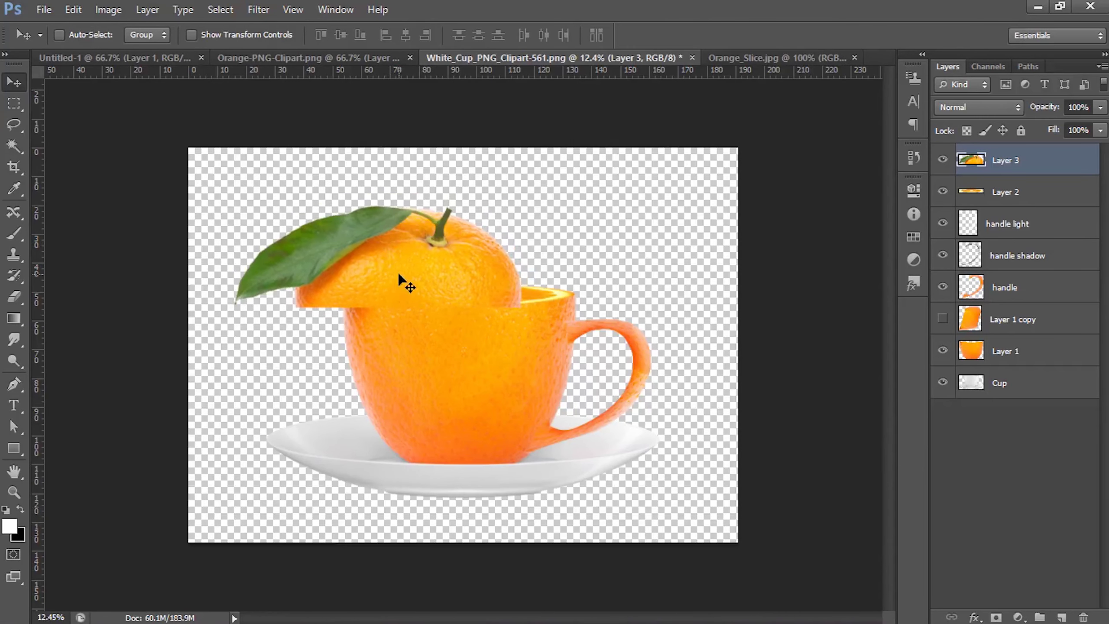
{"action": "key", "text": "ctrl+t"}
{"action": "left_click_drag", "start_coordinate": [235, 206], "coordinate": [241, 209]}
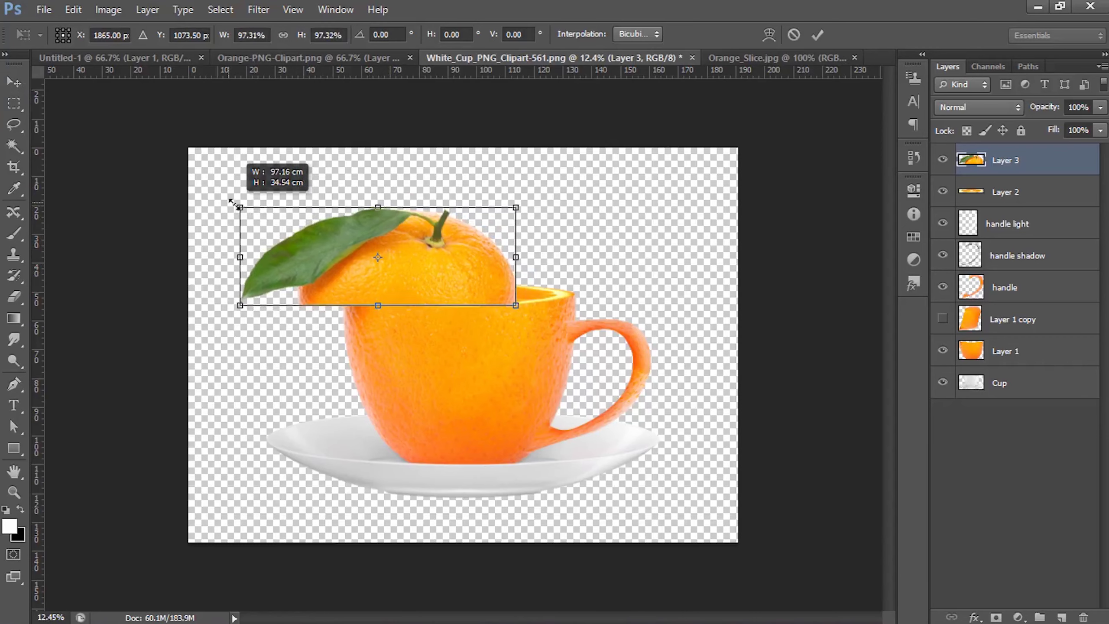
- Warp the orange lid and leaf so they curve down over the cup rim, then reposition the lid
{"action": "right_click", "coordinate": [350, 252]}
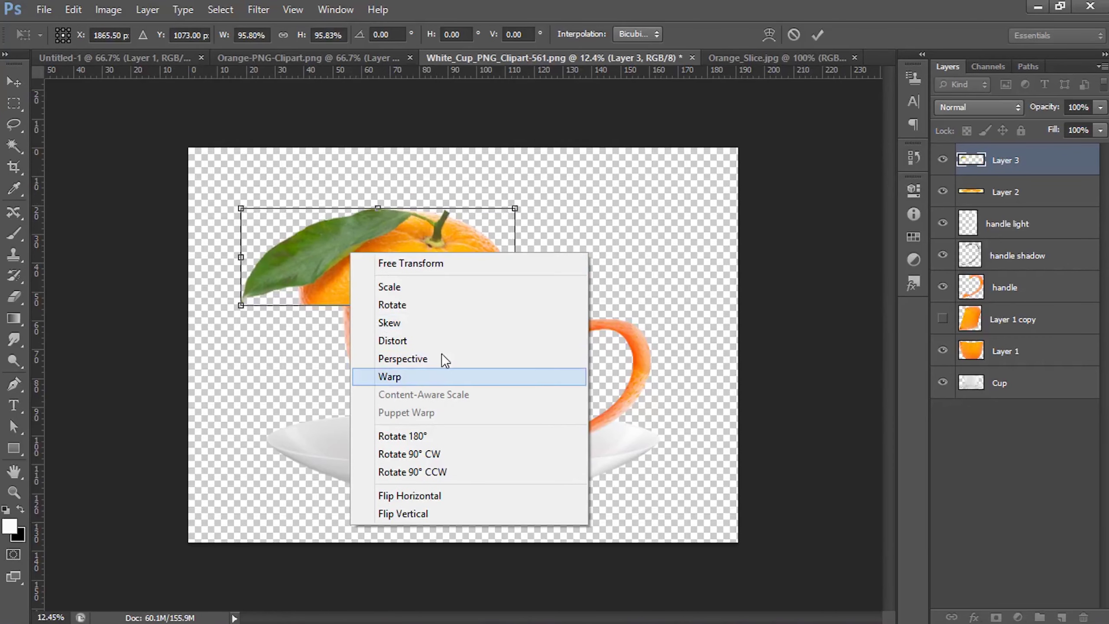
{"action": "left_click", "coordinate": [316, 235]}
{"action": "left_click_drag", "start_coordinate": [317, 235], "coordinate": [326, 232]}
{"action": "right_click", "coordinate": [314, 236]}
{"action": "left_click", "coordinate": [380, 368]}
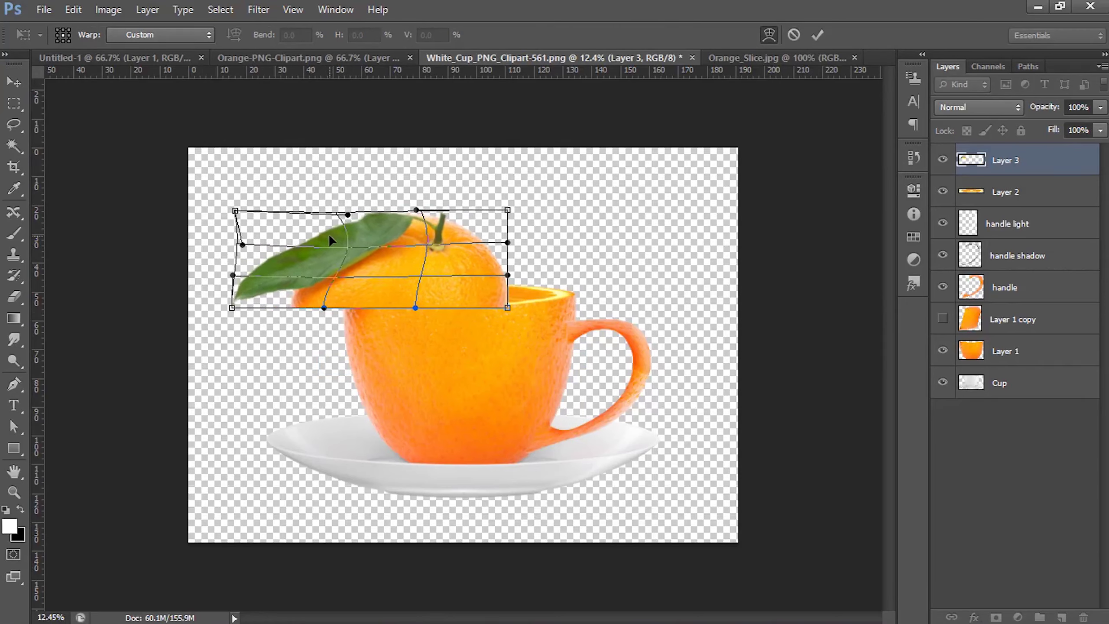
{"action": "mouse_move", "coordinate": [437, 230]}
{"action": "left_mouse_down"}
{"action": "mouse_move", "coordinate": [432, 241]}
{"action": "mouse_move", "coordinate": [353, 234]}
{"action": "left_mouse_up"}
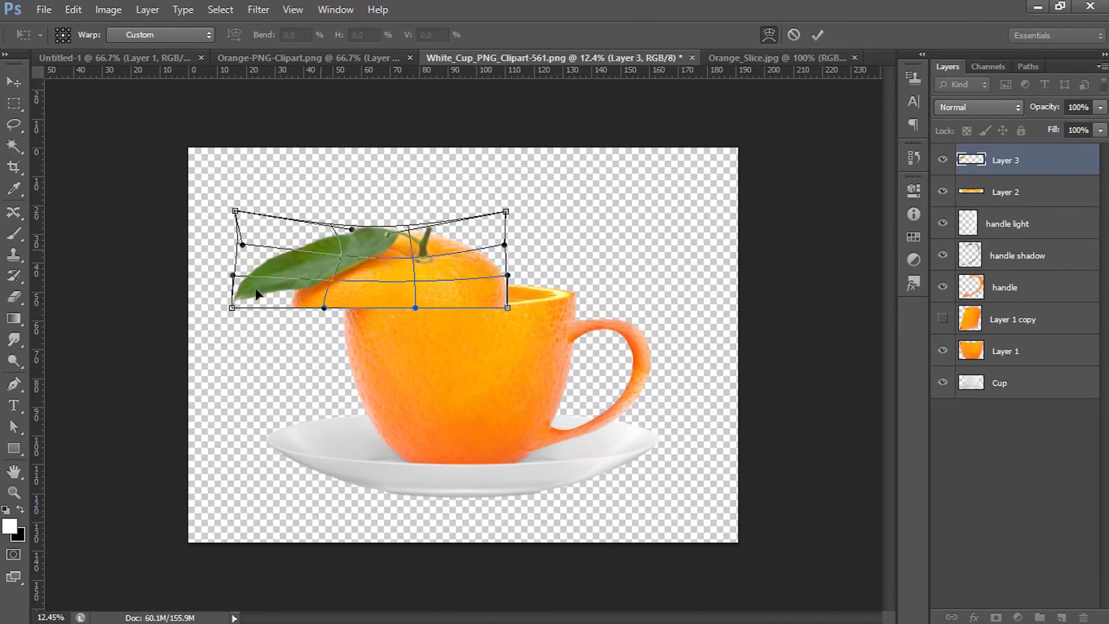
{"action": "left_click_drag", "start_coordinate": [245, 280], "coordinate": [264, 284]}
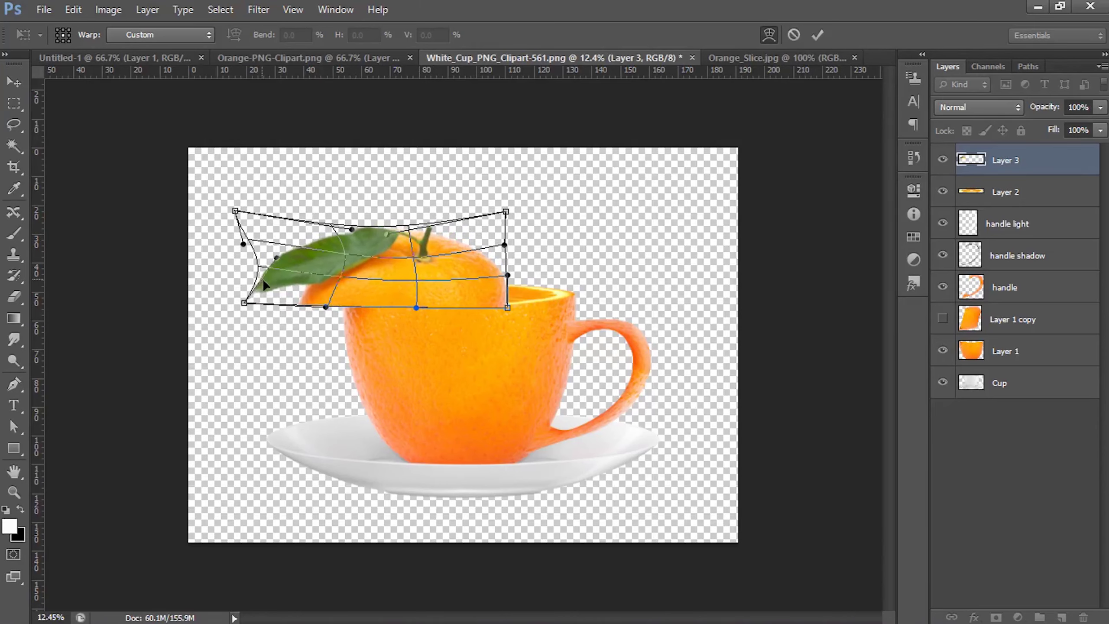
{"action": "mouse_move", "coordinate": [361, 307]}
{"action": "left_mouse_down"}
{"action": "mouse_move", "coordinate": [323, 305]}
{"action": "mouse_move", "coordinate": [411, 324]}
{"action": "left_mouse_up"}
{"action": "left_click_drag", "start_coordinate": [507, 308], "coordinate": [498, 258]}
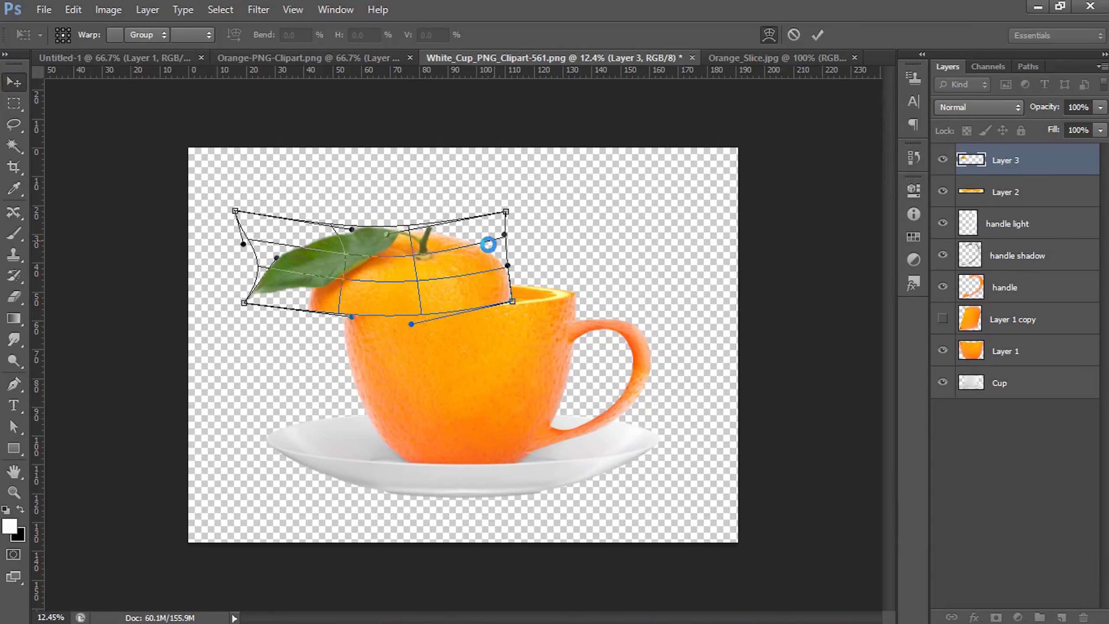
{"action": "key", "text": "Return"}
{"action": "mouse_move", "coordinate": [436, 290]}
{"action": "left_mouse_down"}
{"action": "mouse_move", "coordinate": [451, 286]}
{"action": "mouse_move", "coordinate": [461, 304]}
{"action": "left_mouse_up"}
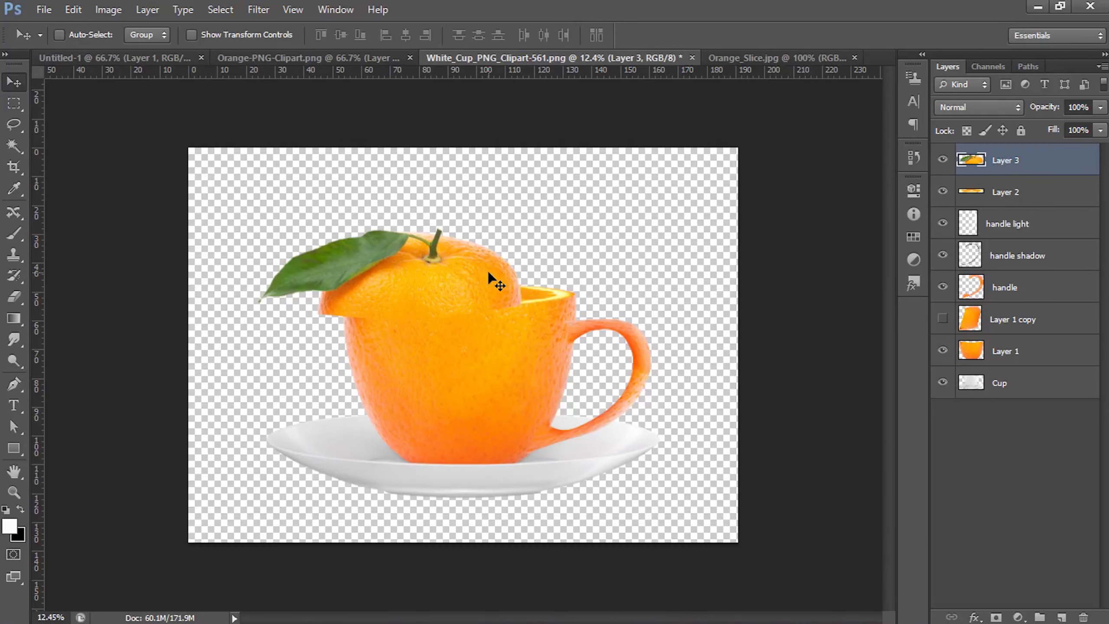
- Re-warp the lid so its top rounds upward and its right side tucks down onto the rim
{"action": "key", "text": "ctrl+t"}
{"action": "right_click", "coordinate": [498, 277]}
{"action": "left_click", "coordinate": [539, 395]}
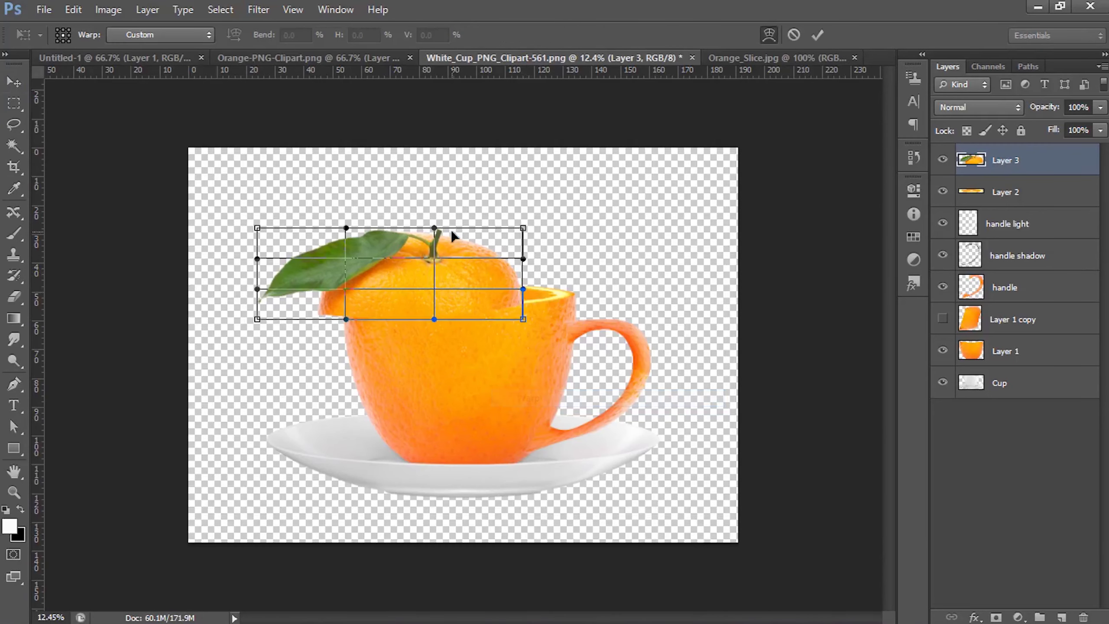
{"action": "left_click_drag", "start_coordinate": [443, 228], "coordinate": [437, 203]}
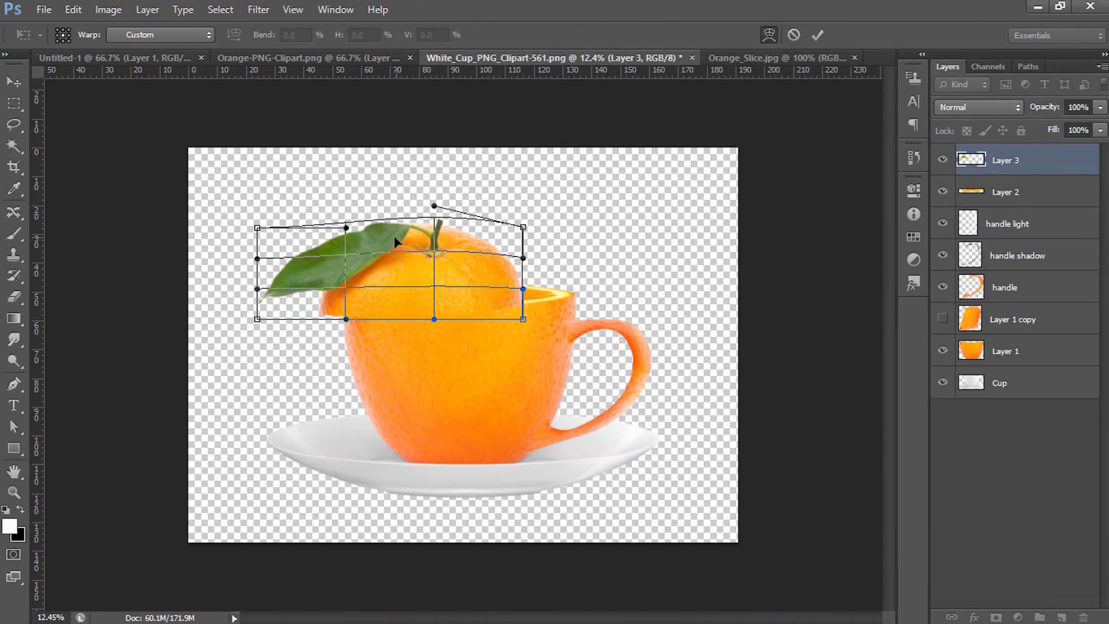
{"action": "left_click_drag", "start_coordinate": [394, 236], "coordinate": [398, 247]}
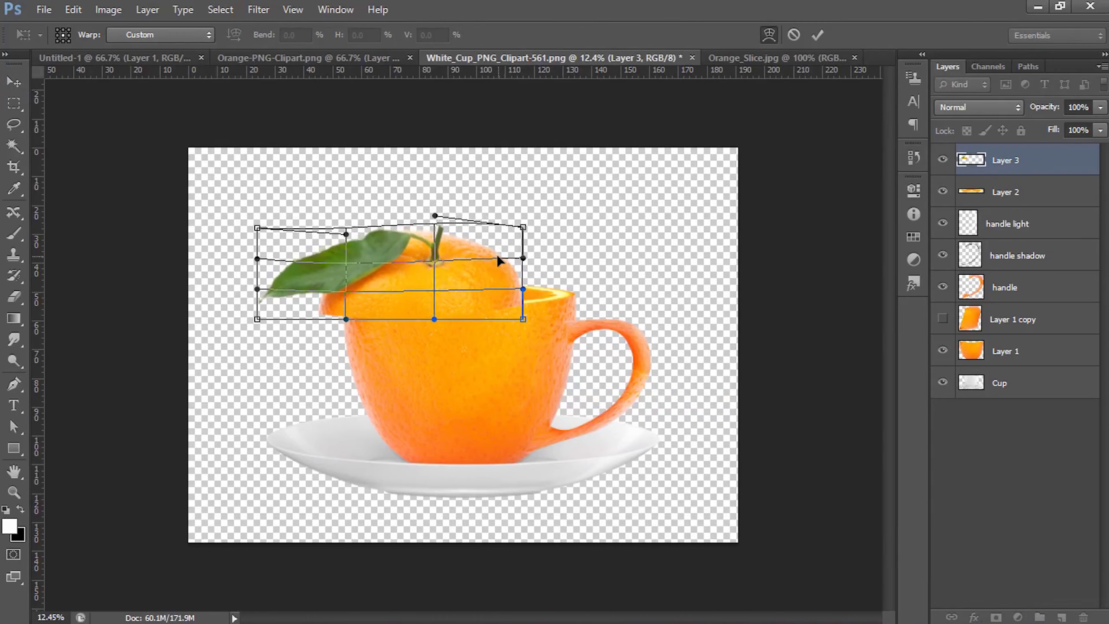
{"action": "left_click_drag", "start_coordinate": [473, 250], "coordinate": [475, 245]}
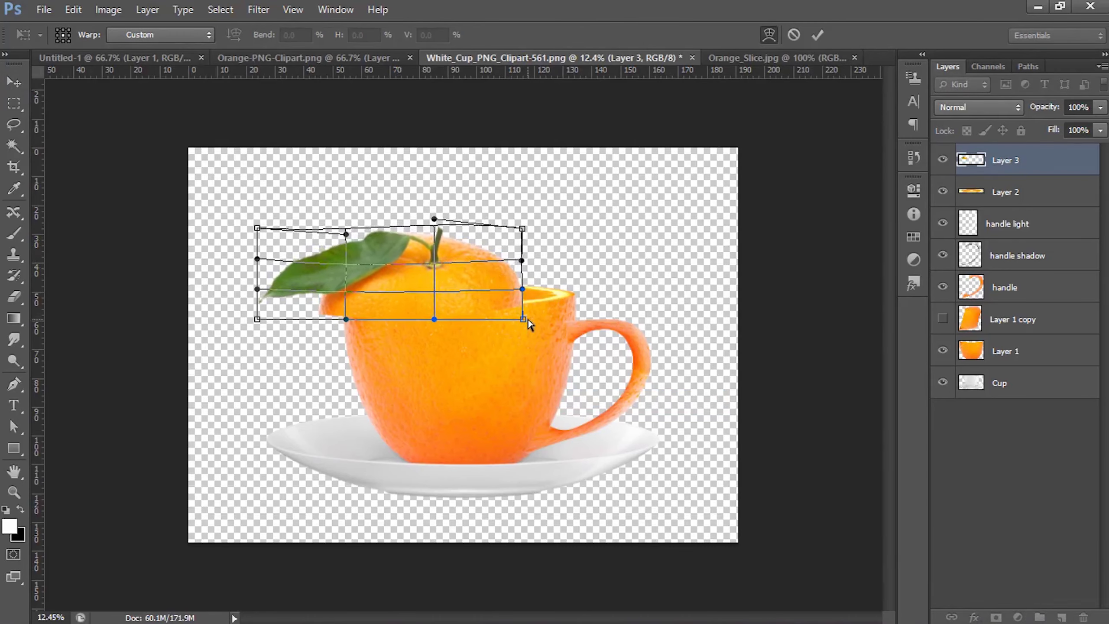
{"action": "left_click_drag", "start_coordinate": [529, 321], "coordinate": [533, 311]}
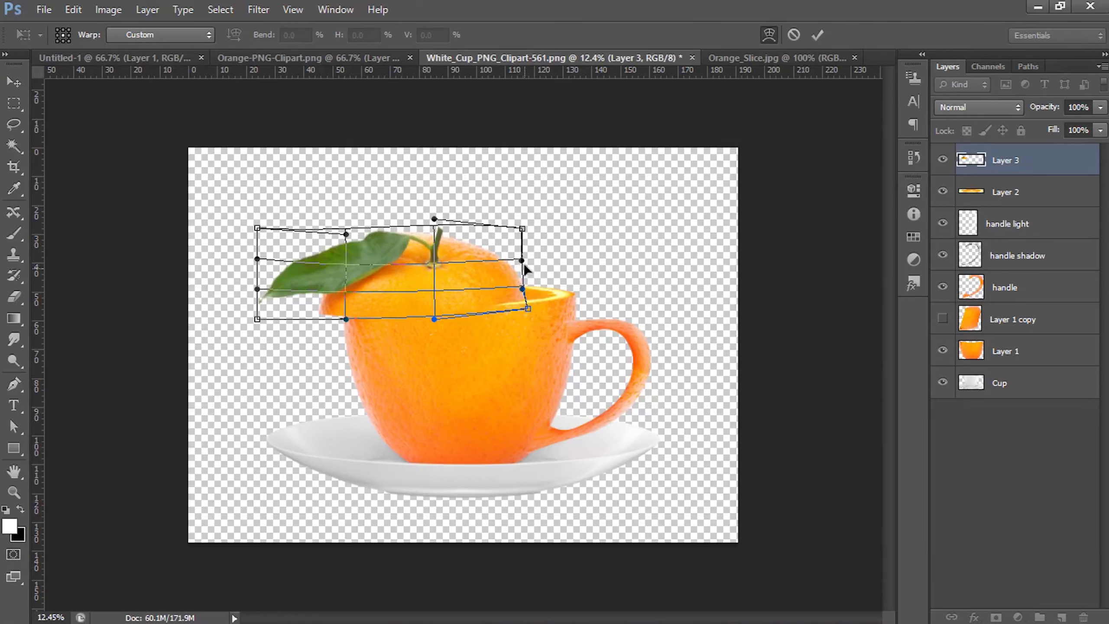
{"action": "left_click_drag", "start_coordinate": [528, 263], "coordinate": [530, 285]}
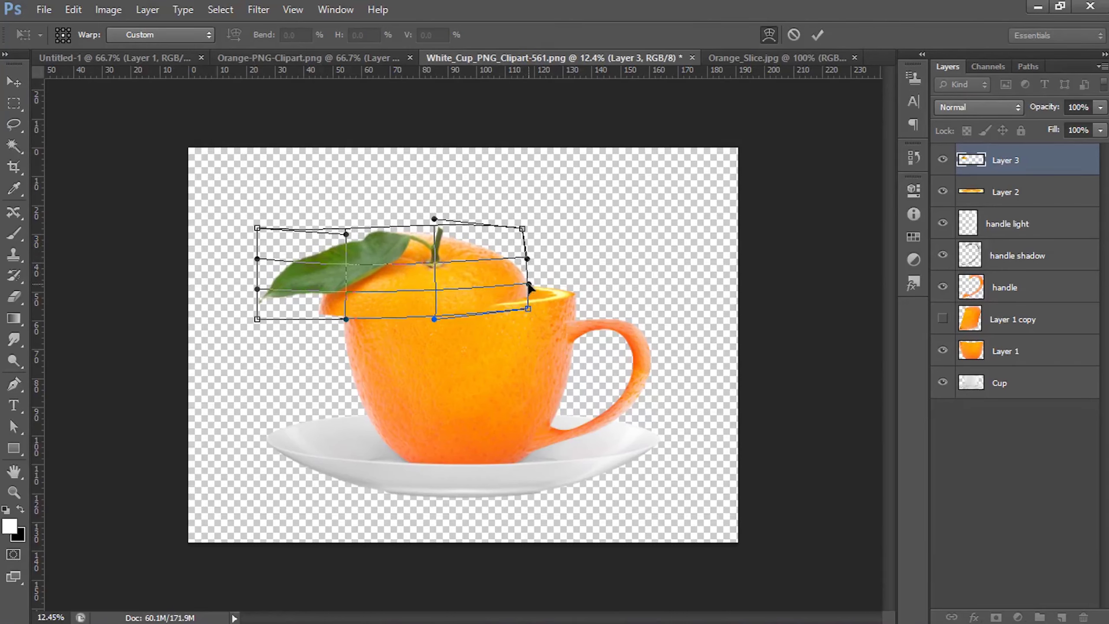
{"action": "key", "text": "Return"}
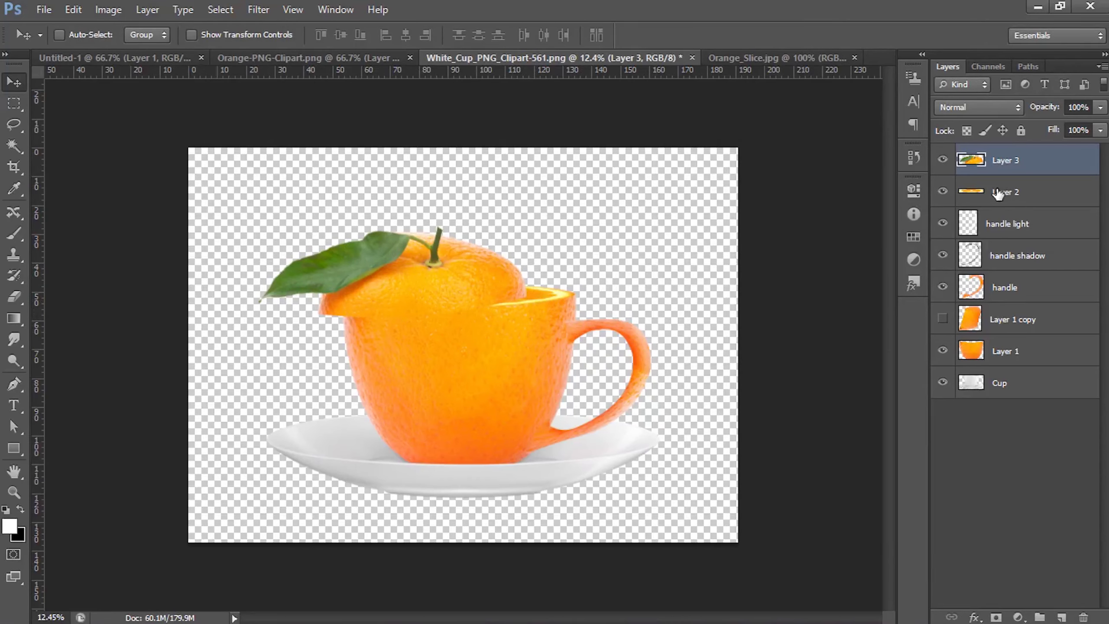
- Load the Cup layer's pixels as a selection of the cup and saucer outline
{"action": "right_click", "coordinate": [973, 388]}
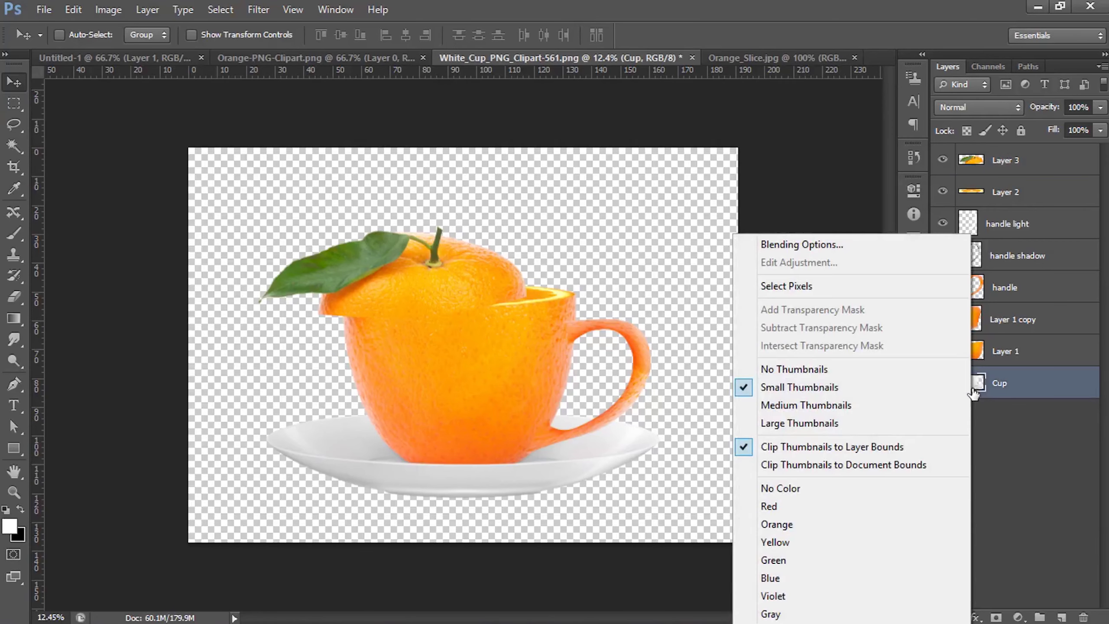
{"action": "left_click", "coordinate": [871, 286]}
{"action": "left_click", "coordinate": [1017, 197]}
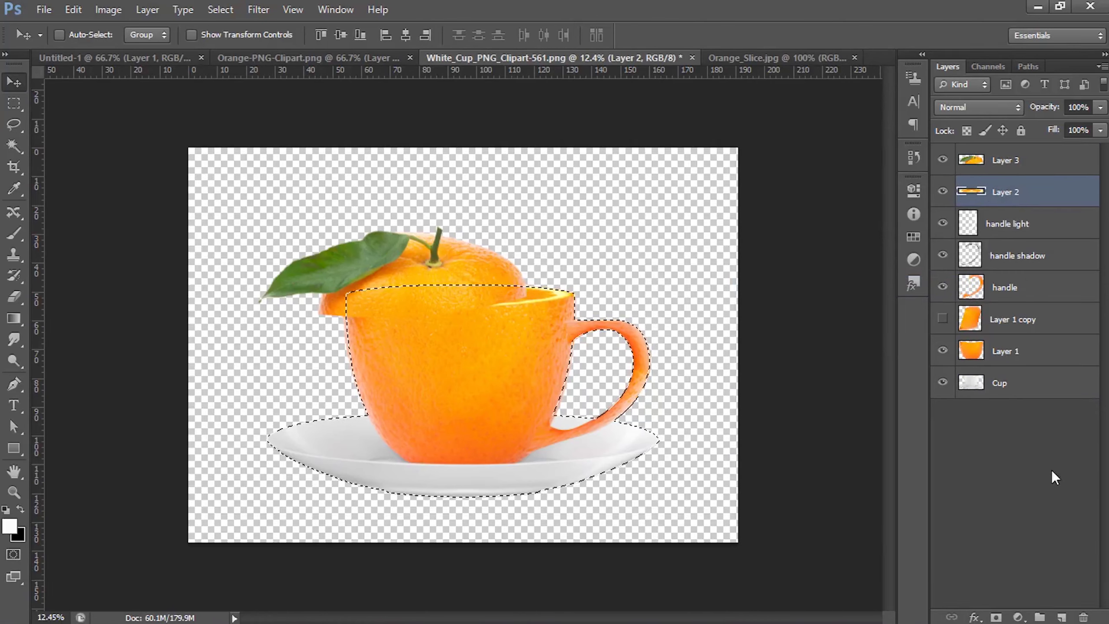
- Add a new empty layer just below Layer 3 and name it 'Shadow'
{"action": "left_click", "coordinate": [1050, 554]}
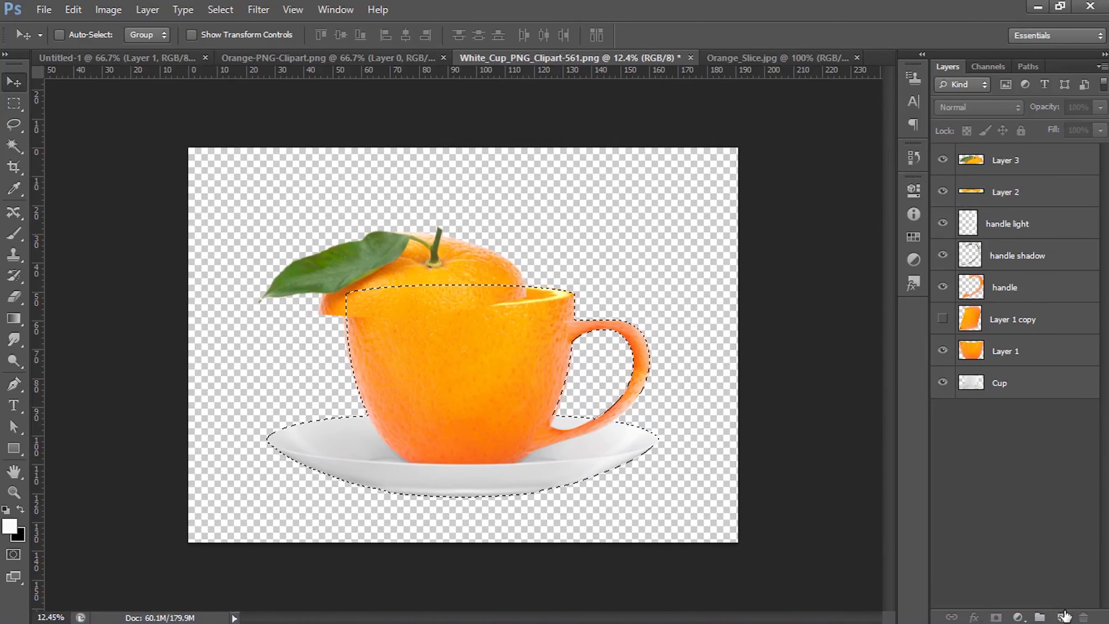
{"action": "left_click", "coordinate": [1062, 617]}
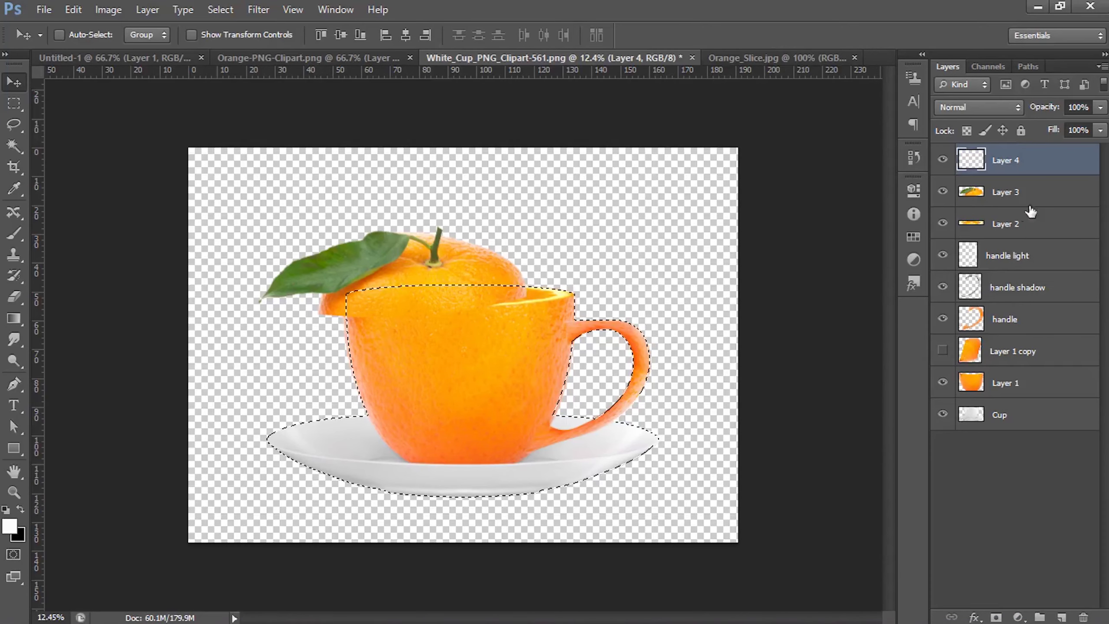
{"action": "left_click_drag", "start_coordinate": [1023, 170], "coordinate": [1030, 202]}
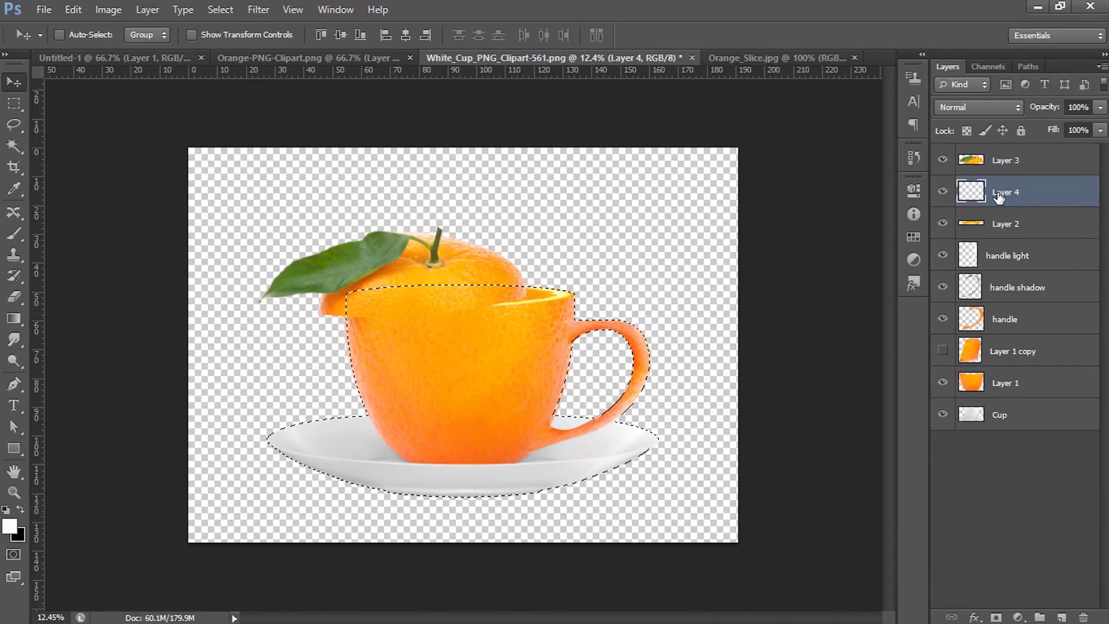
{"action": "double_click", "coordinate": [1005, 193]}
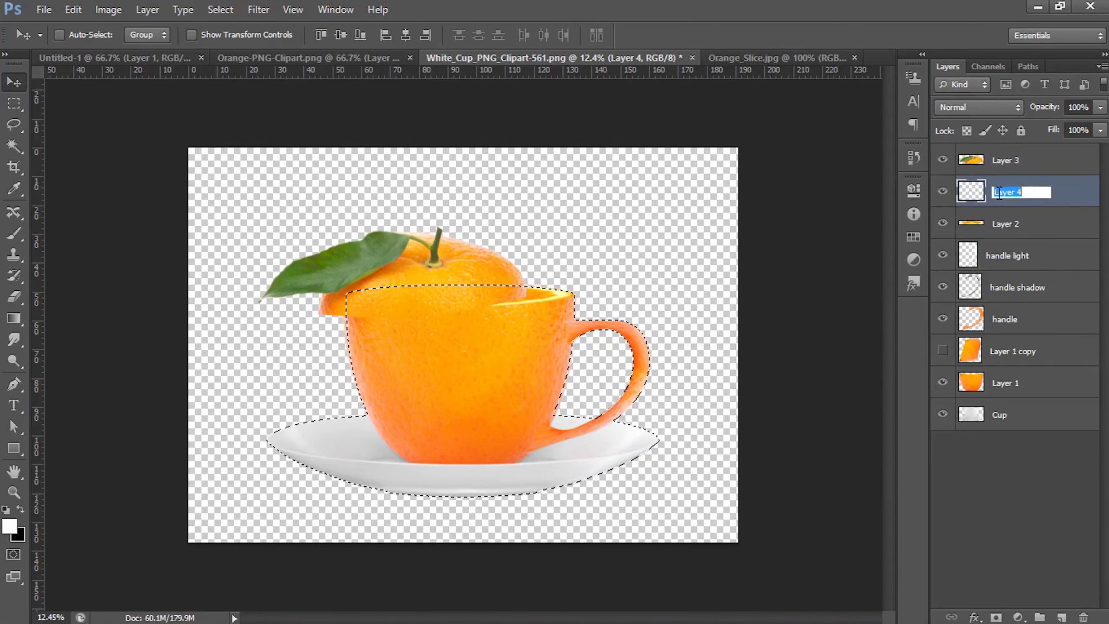
{"action": "type", "text": "Shadow"}
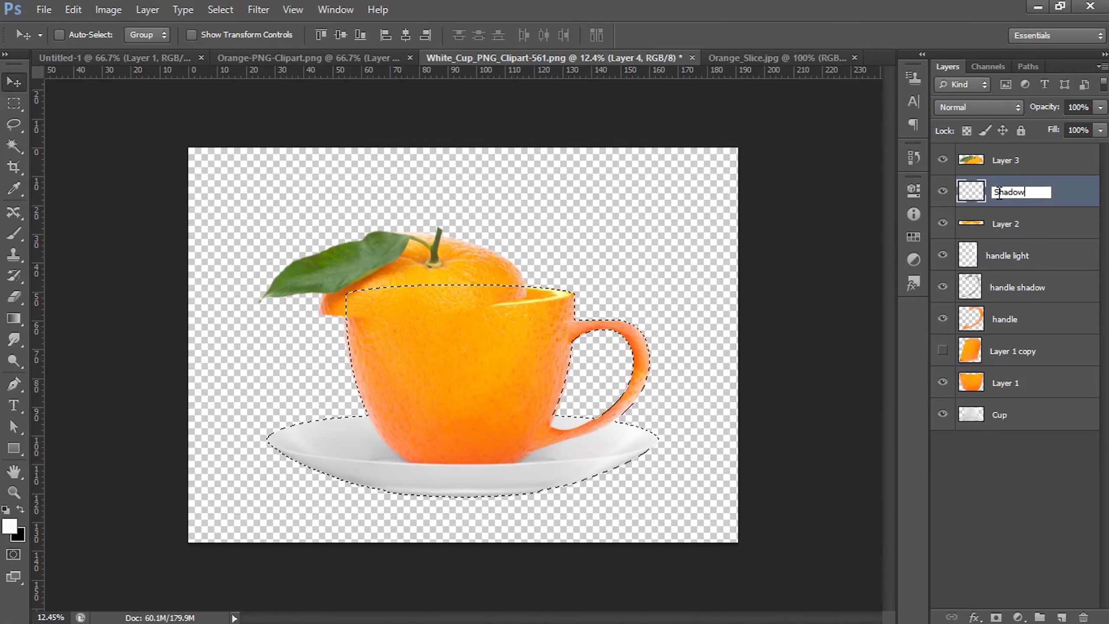
{"action": "key", "text": "Return"}
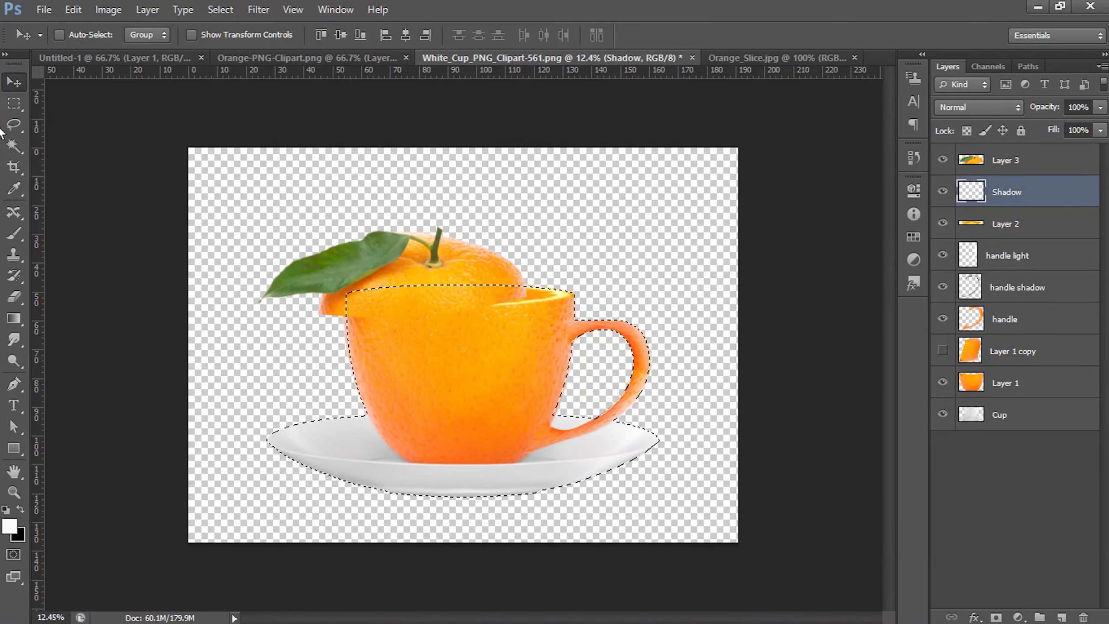
- Paint a black shadow under the lid's edge with a 432 px soft brush
{"action": "left_click", "coordinate": [7, 232]}
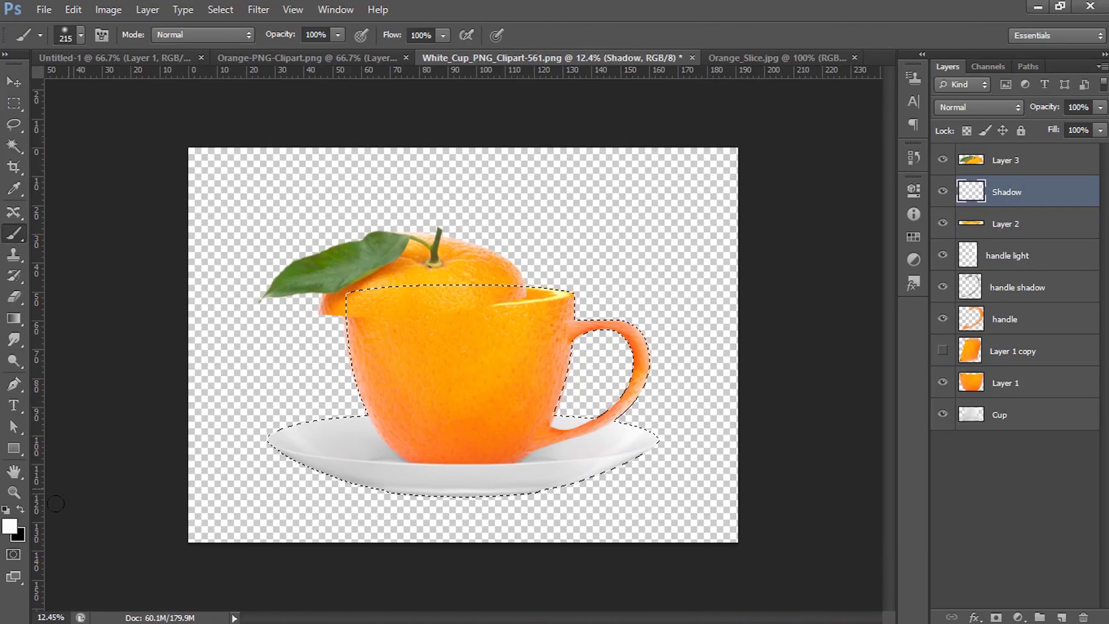
{"action": "right_click", "coordinate": [417, 311]}
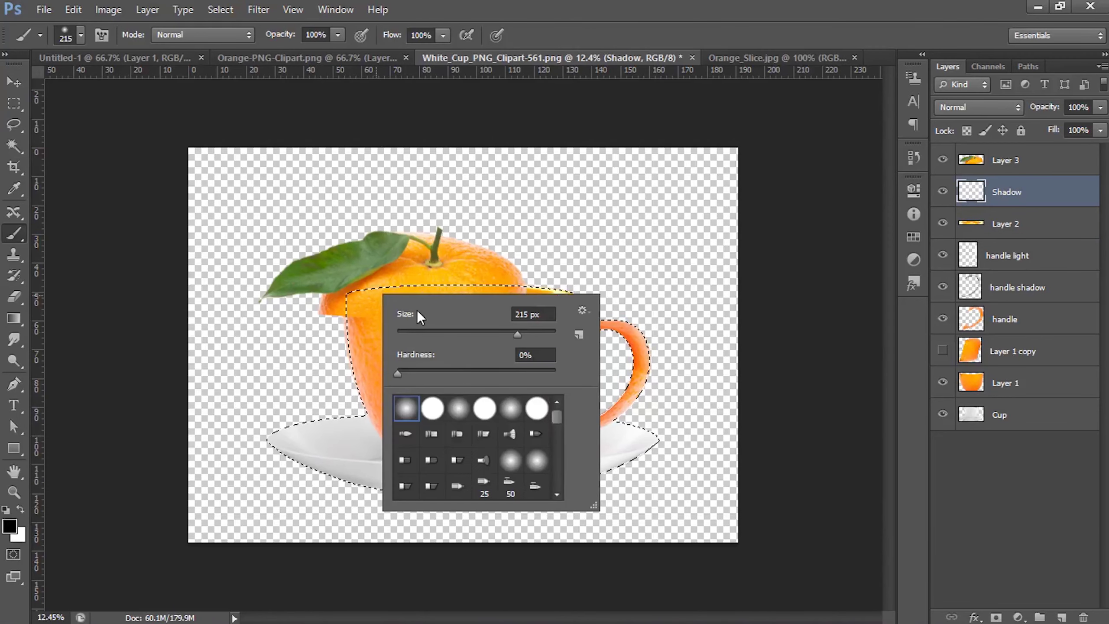
{"action": "left_click", "coordinate": [537, 335]}
{"action": "key", "text": "Return"}
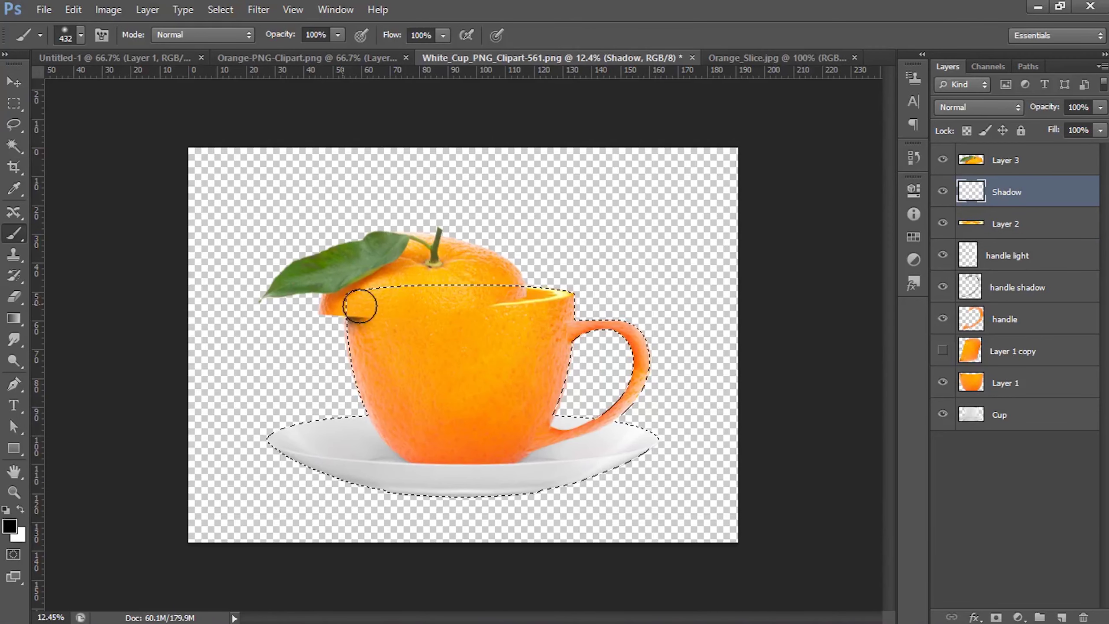
{"action": "mouse_move", "coordinate": [360, 306]}
{"action": "left_mouse_down"}
{"action": "mouse_move", "coordinate": [376, 315]}
{"action": "mouse_move", "coordinate": [515, 287]}
{"action": "mouse_move", "coordinate": [354, 310]}
{"action": "left_mouse_up"}
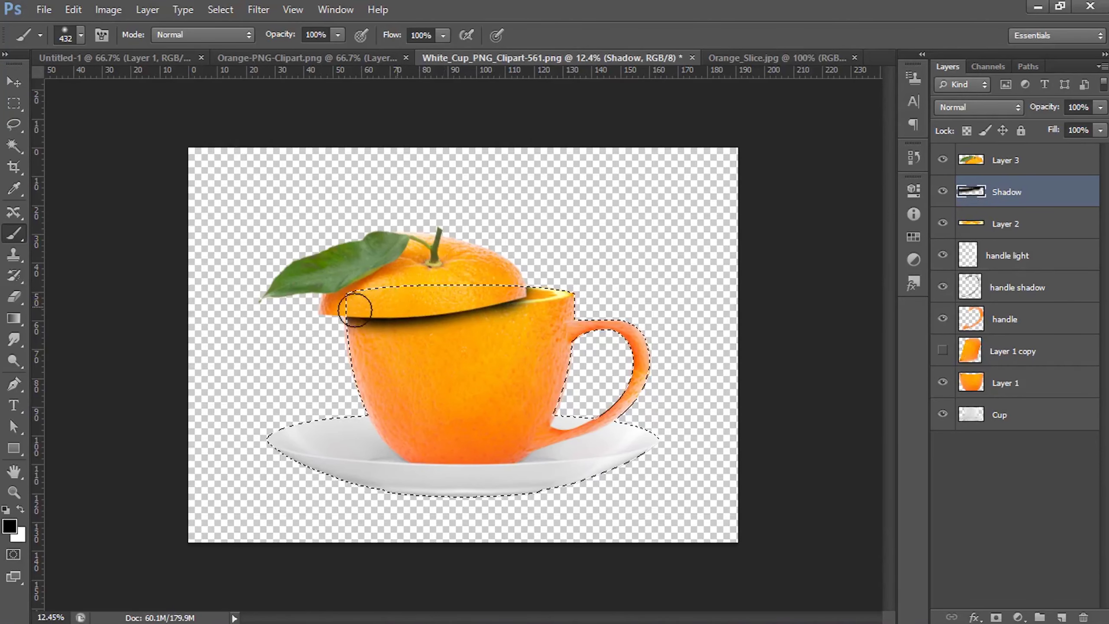
- Deselect, set the Shadow layer to Soft Light blending, and switch to the Untitled-1 document
{"action": "key", "text": "ctrl+d"}
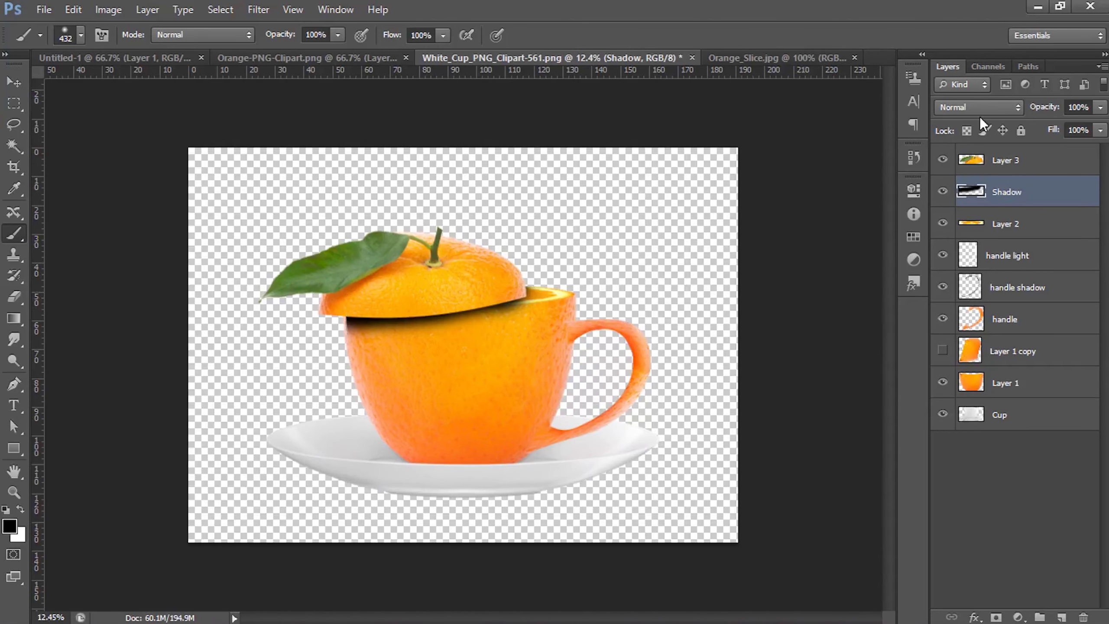
{"action": "left_click", "coordinate": [982, 107]}
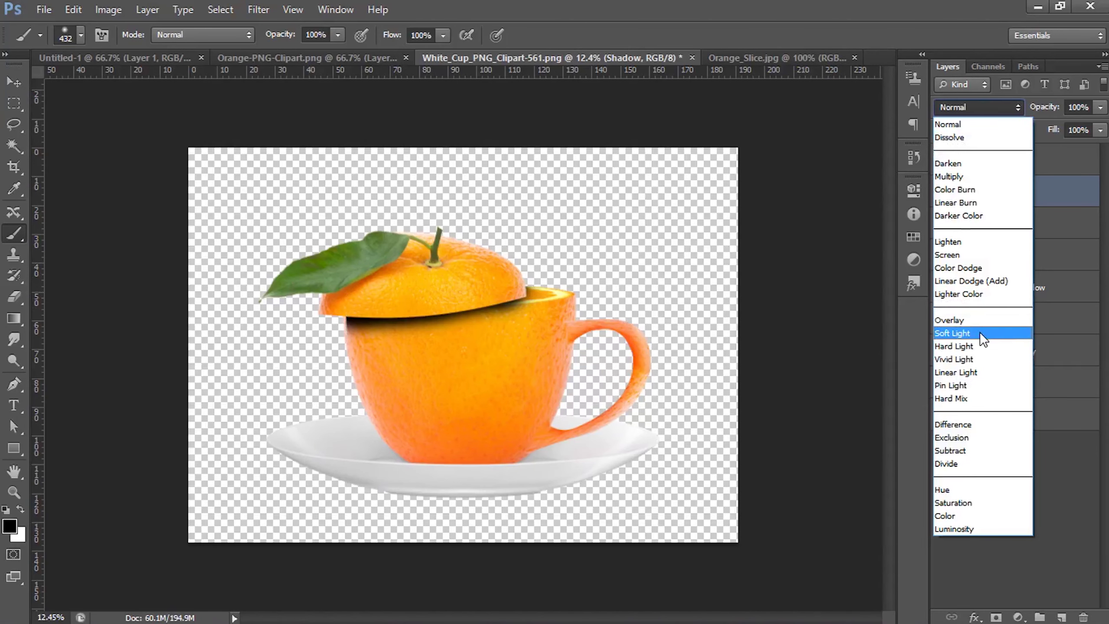
{"action": "left_click", "coordinate": [980, 332]}
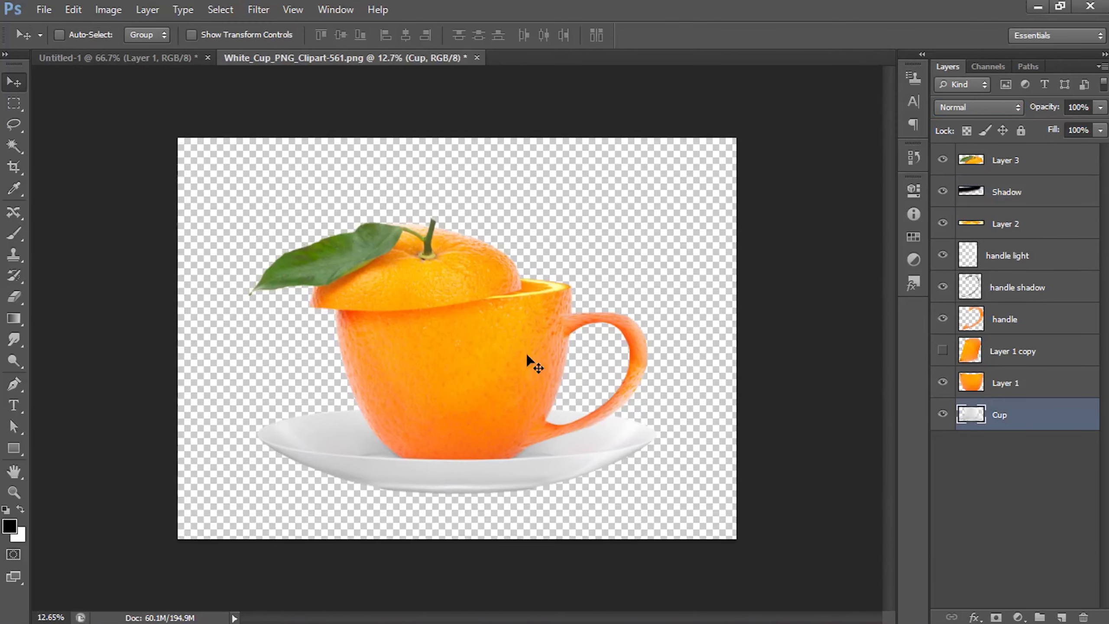
{"action": "left_click", "coordinate": [182, 57]}
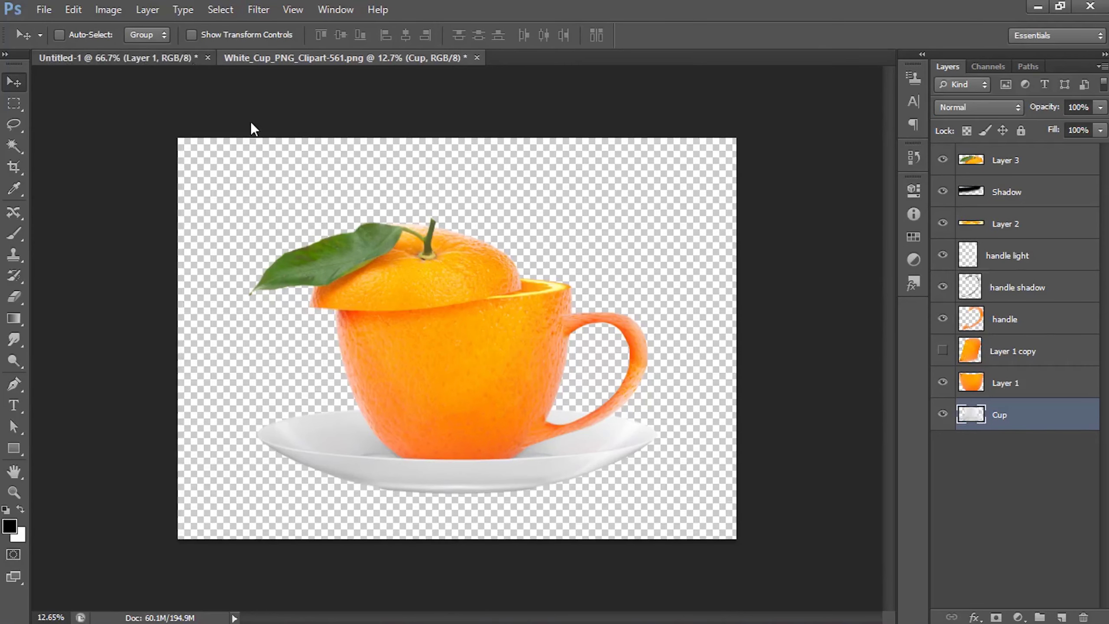
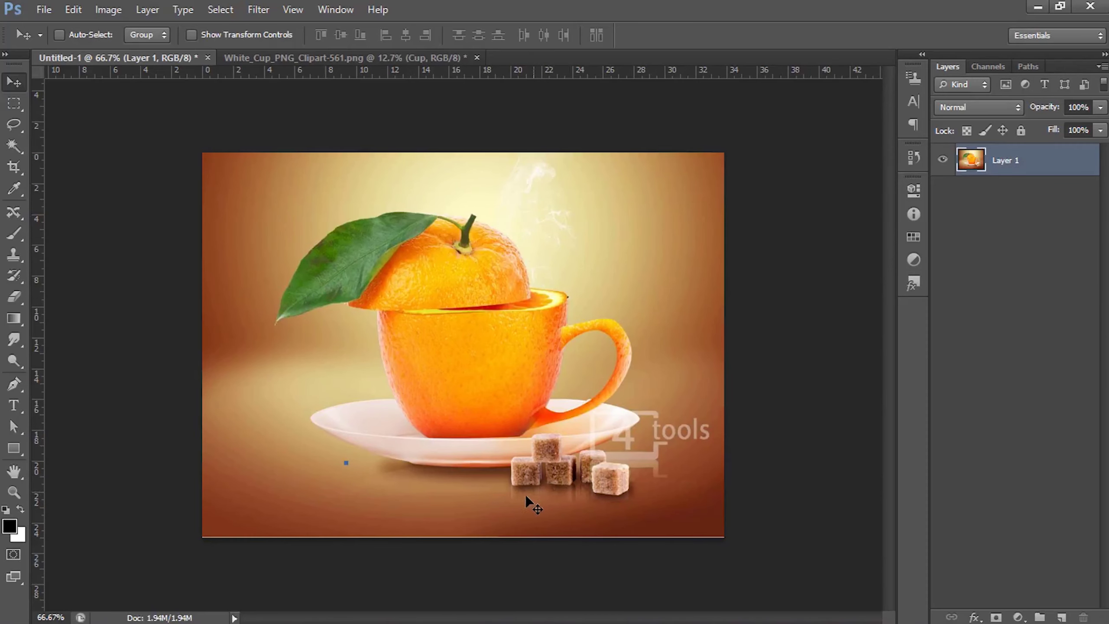
- Leave Untitled-1 and switch to the White_Cup_PNG_Clipart-561.png document with the orange cup
{"action": "scroll", "coordinate": [560, 441], "scroll_direction": "up", "scroll_amount": 5, "text": "alt"}
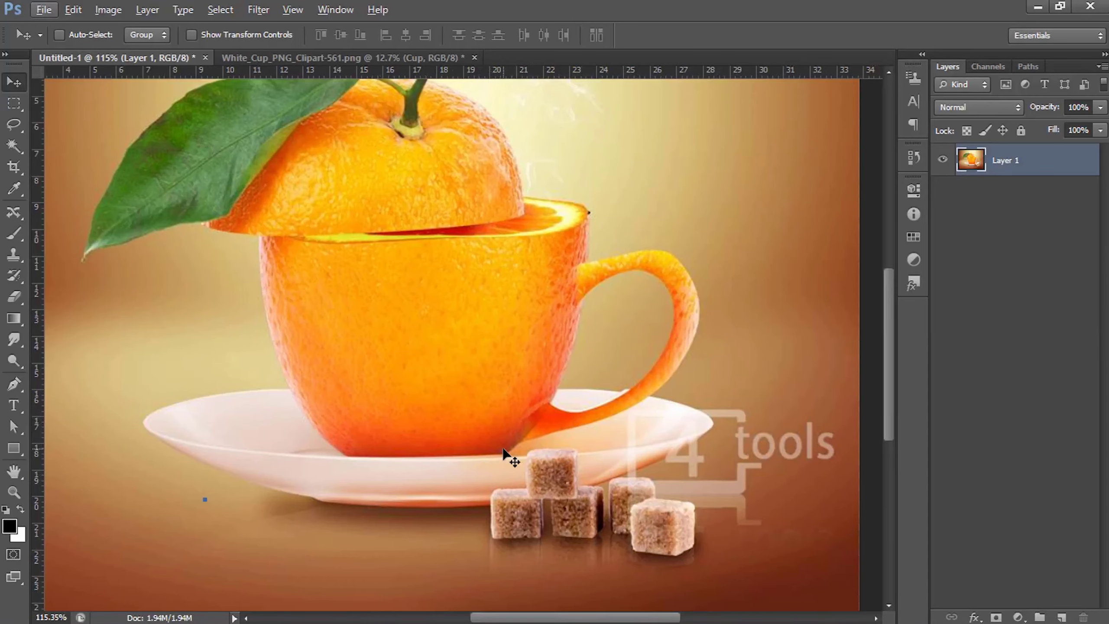
{"action": "scroll", "coordinate": [507, 443], "scroll_direction": "down", "scroll_amount": 3}
{"action": "scroll", "coordinate": [509, 438], "scroll_direction": "down", "scroll_amount": 2}
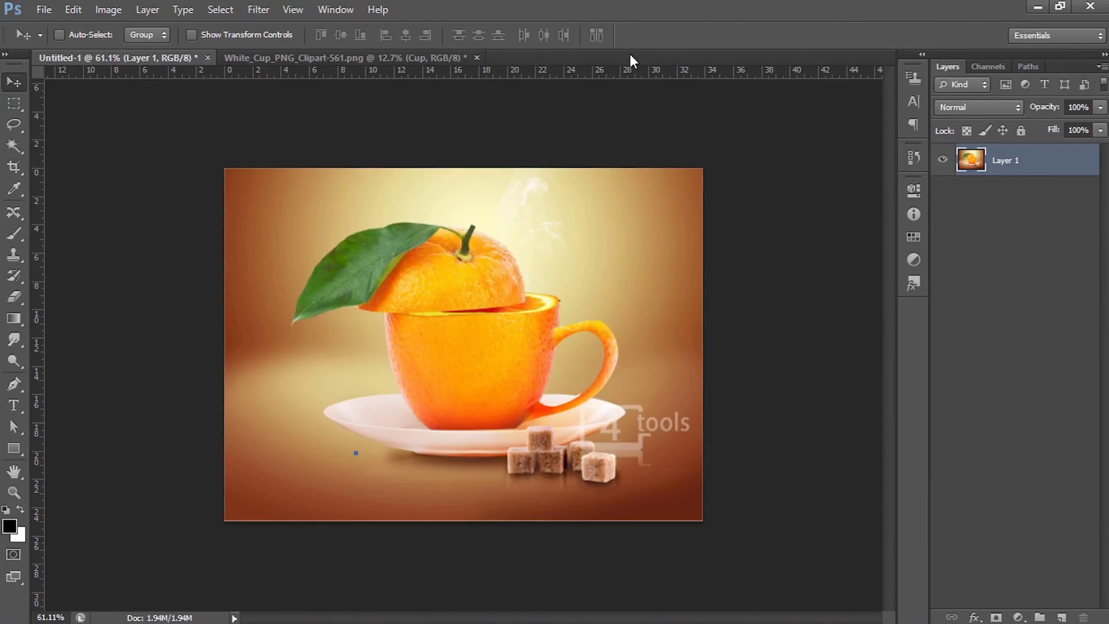
{"action": "left_click", "coordinate": [438, 54]}
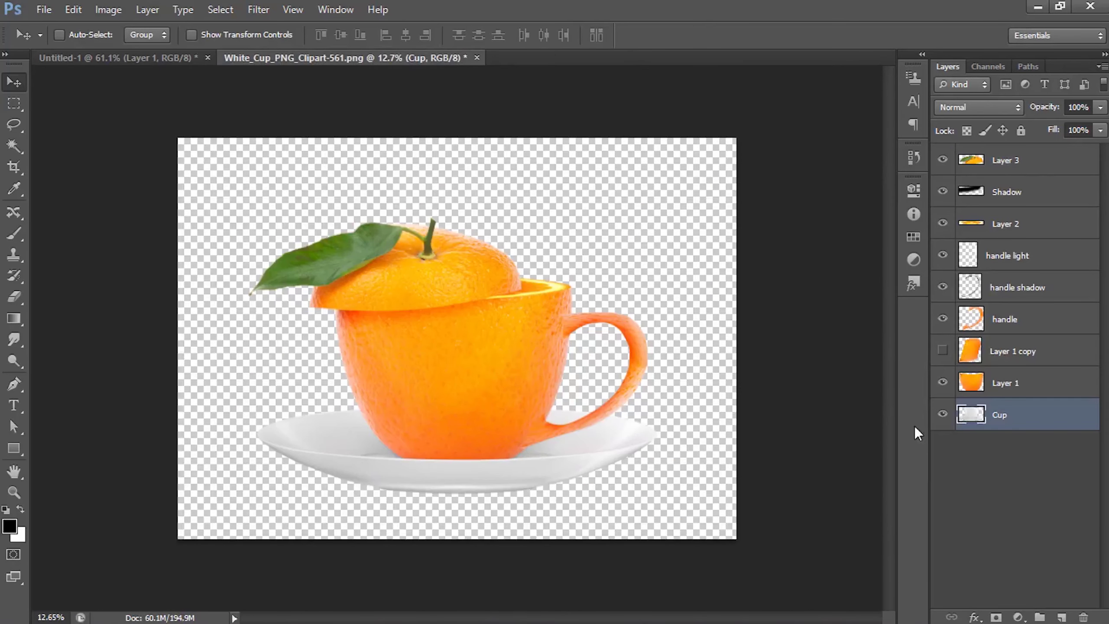
- Create a new layer, move it below the Cup layer, and rename it 'background'
{"action": "left_click", "coordinate": [1061, 617]}
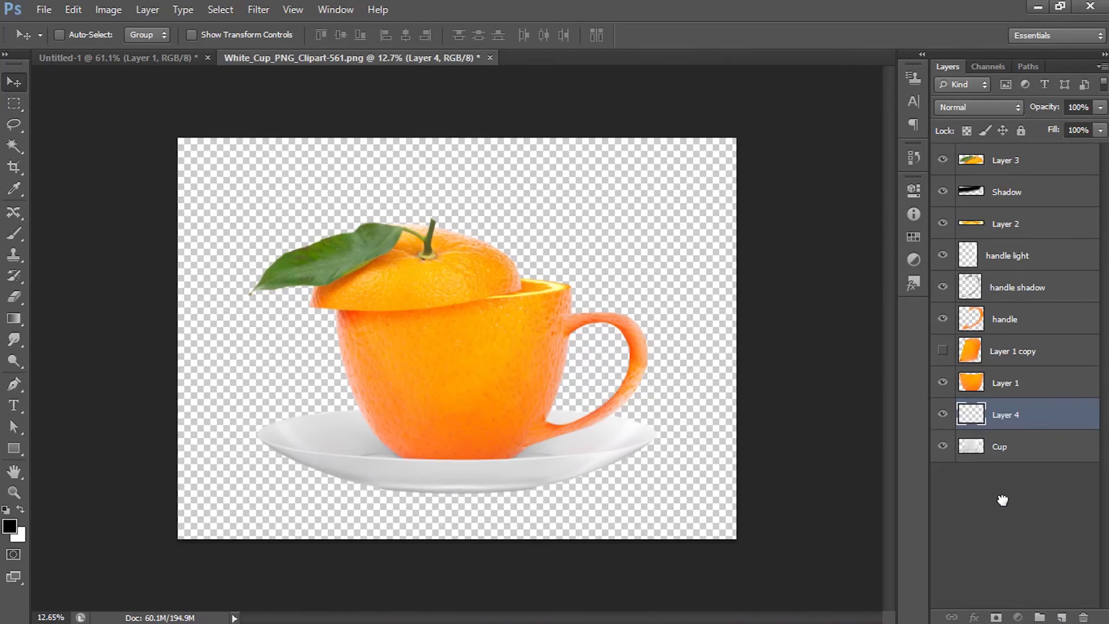
{"action": "left_click_drag", "start_coordinate": [1016, 423], "coordinate": [1004, 476]}
{"action": "double_click", "coordinate": [1008, 447]}
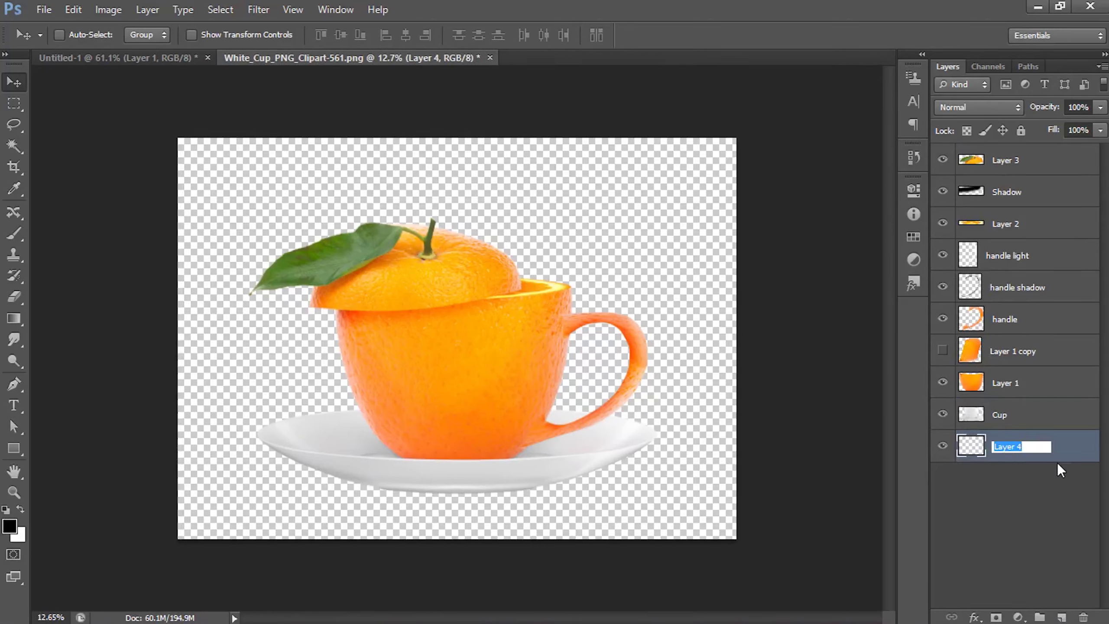
{"action": "type", "text": "backg"}
{"action": "type", "text": "round"}
{"action": "key", "text": "Return"}
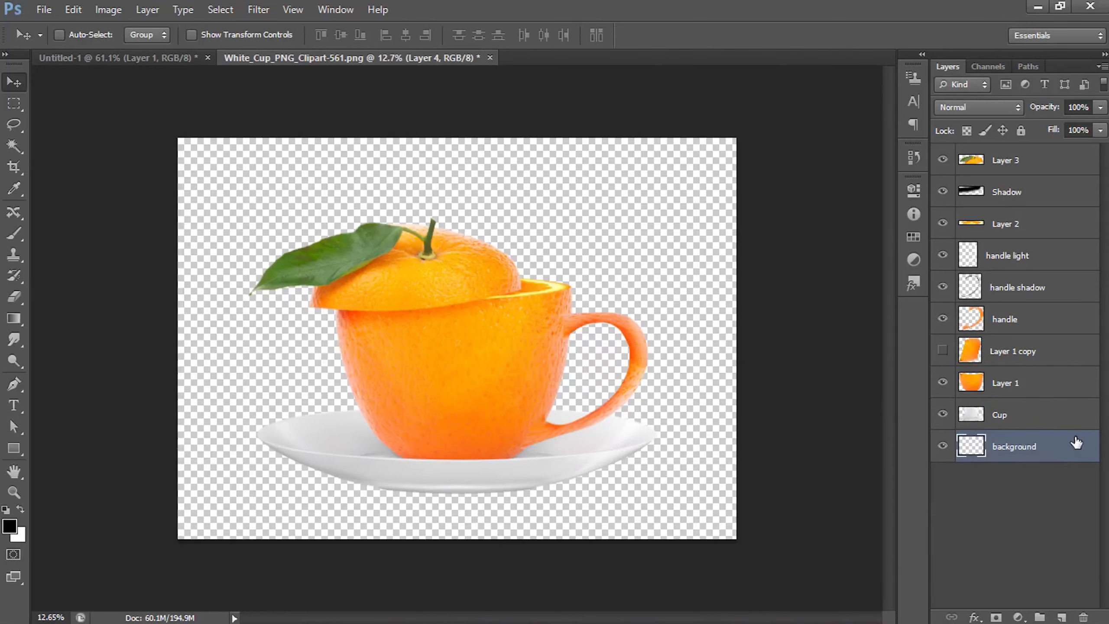
{"action": "left_click", "coordinate": [18, 319]}
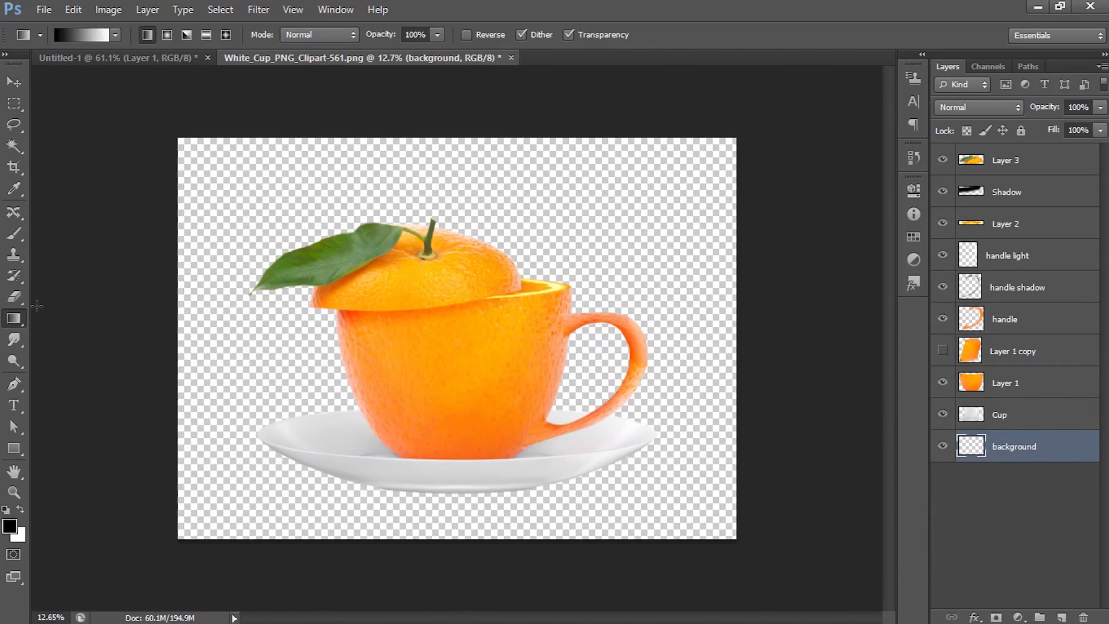
- In the Gradient Editor, sample cup oranges for both stops and darken the right stop
{"action": "left_click", "coordinate": [83, 37]}
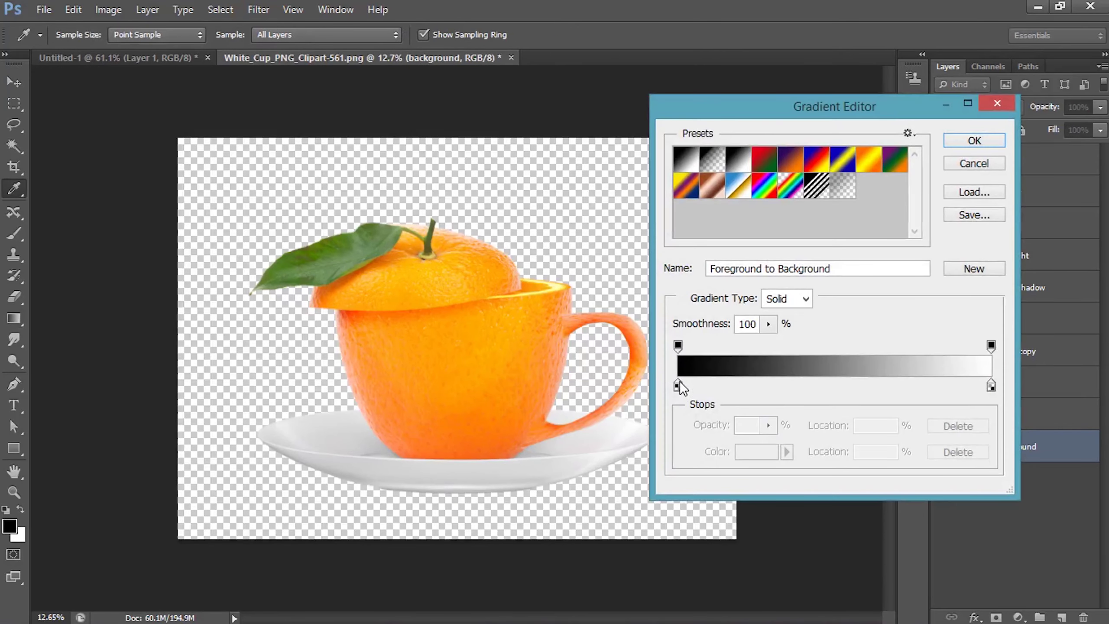
{"action": "left_click", "coordinate": [678, 384]}
{"action": "left_click", "coordinate": [496, 318]}
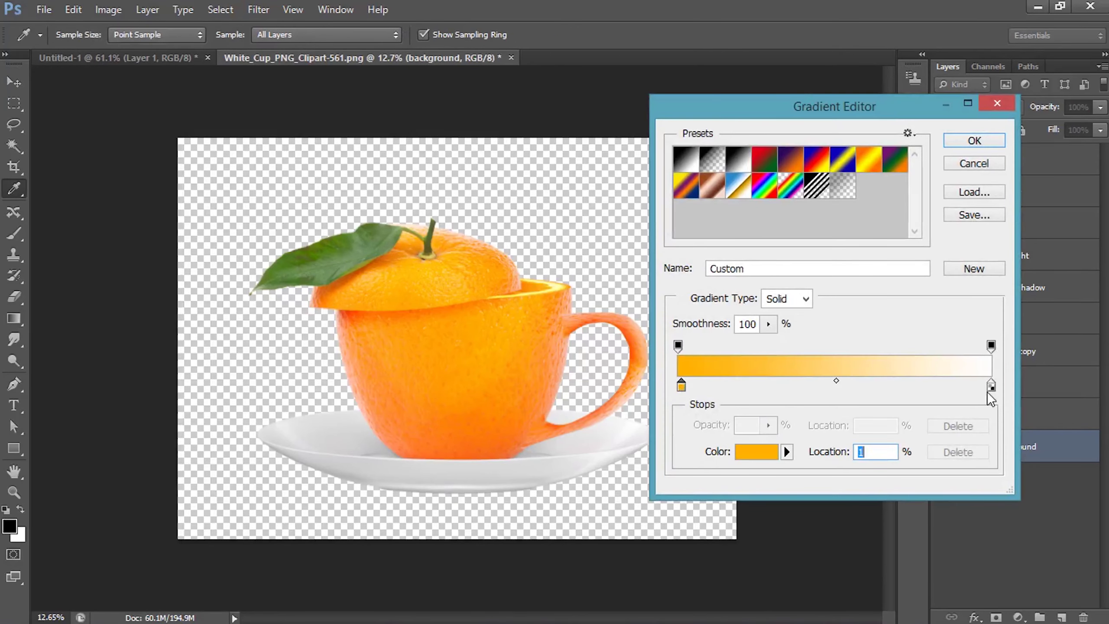
{"action": "left_click", "coordinate": [450, 349]}
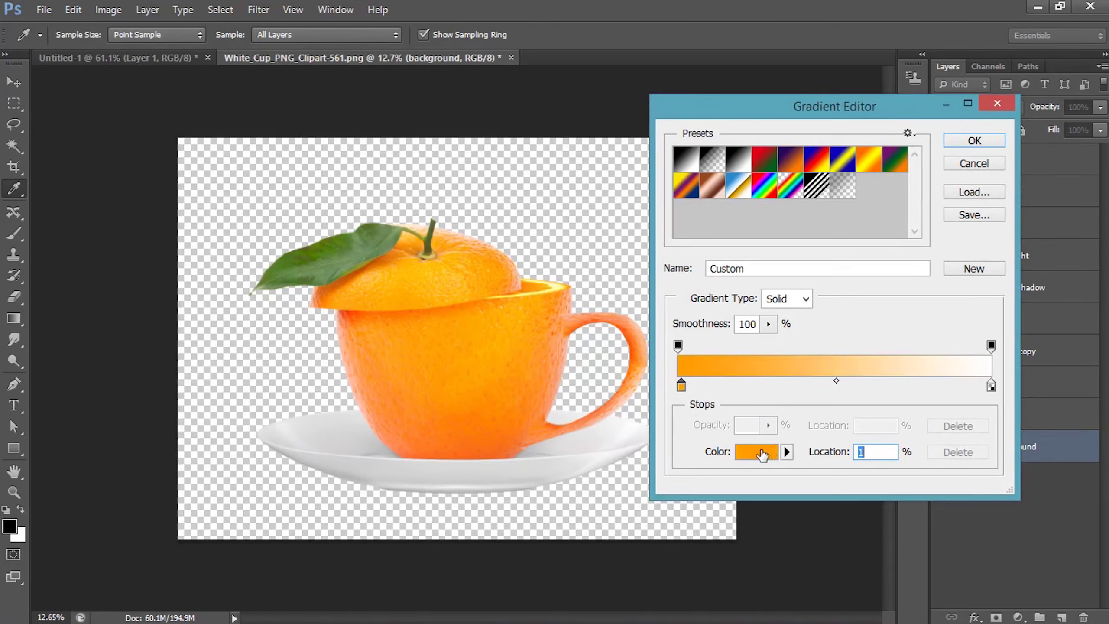
{"action": "left_click", "coordinate": [992, 388]}
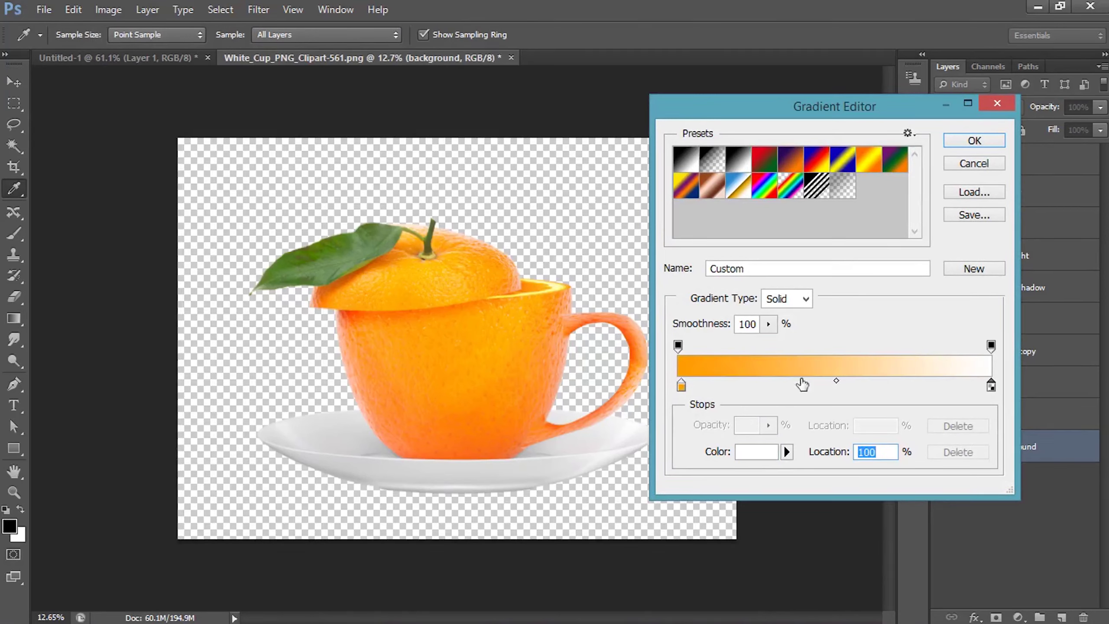
{"action": "left_click", "coordinate": [510, 439]}
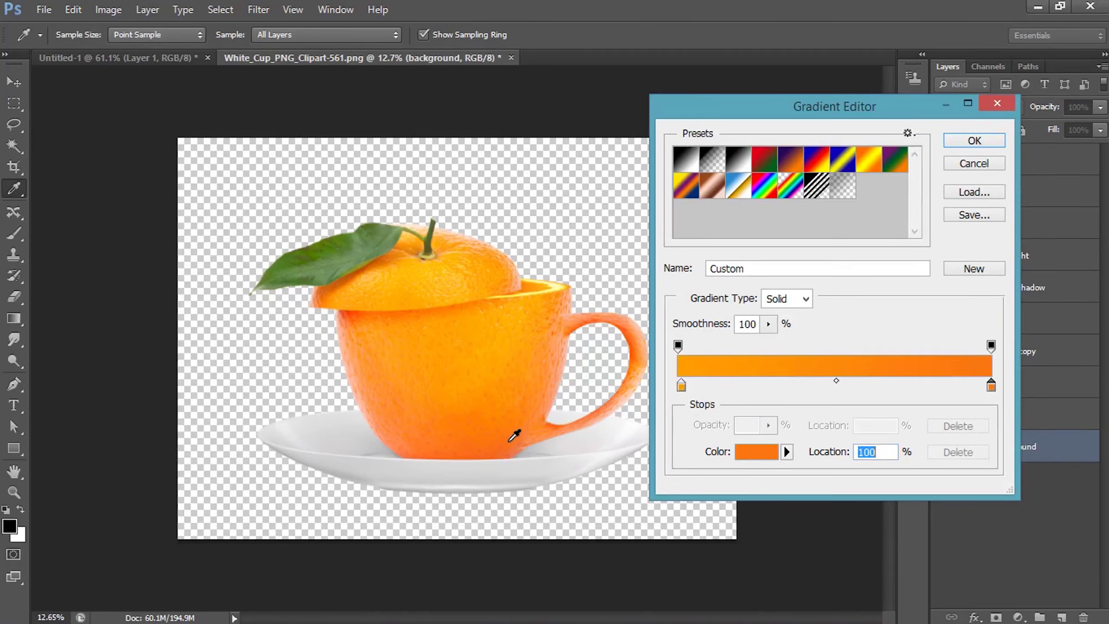
{"action": "left_click", "coordinate": [751, 452]}
{"action": "left_click_drag", "start_coordinate": [755, 213], "coordinate": [752, 242]}
{"action": "left_click", "coordinate": [946, 169]}
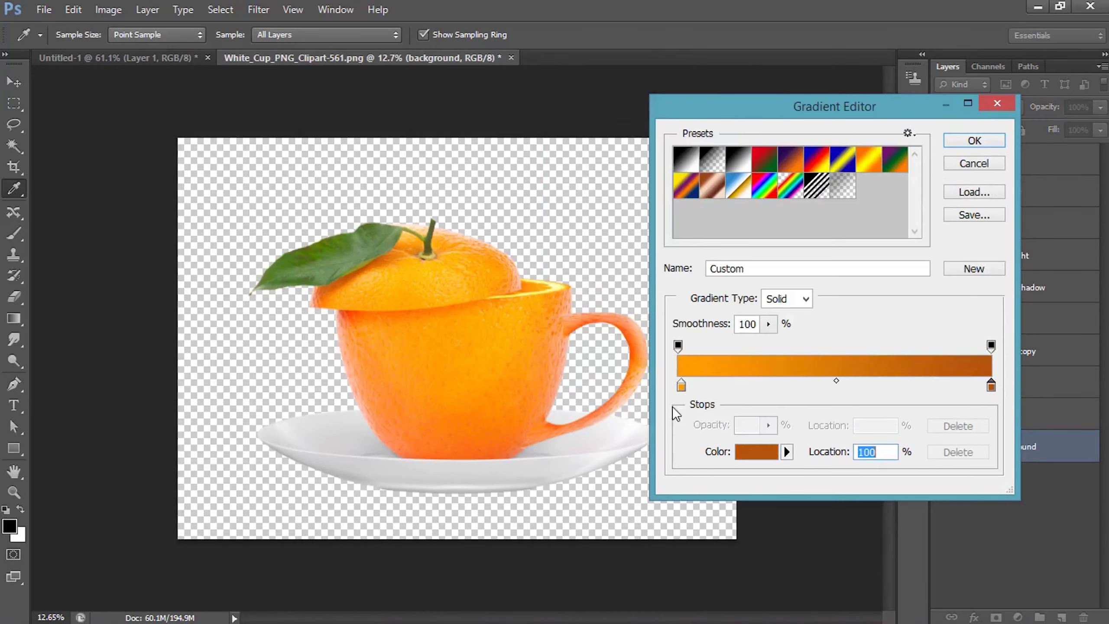
- Lighten the left stop to pale peach and drag a radial gradient outward from the cup
{"action": "left_click", "coordinate": [681, 385]}
{"action": "left_click", "coordinate": [756, 453]}
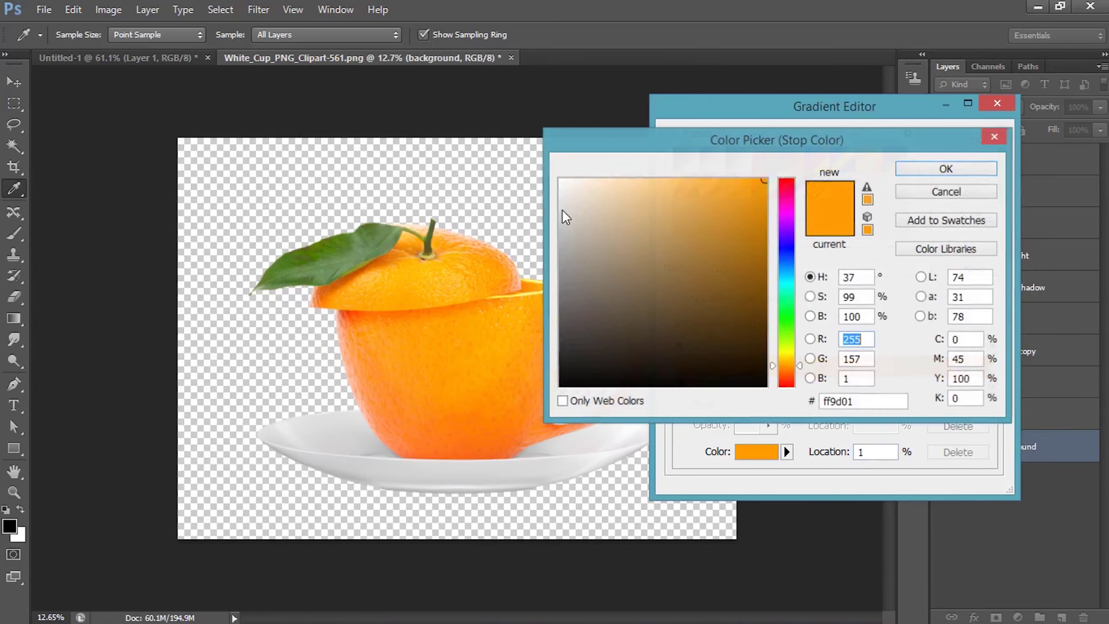
{"action": "left_click", "coordinate": [670, 199]}
{"action": "left_click_drag", "start_coordinate": [669, 199], "coordinate": [615, 178]}
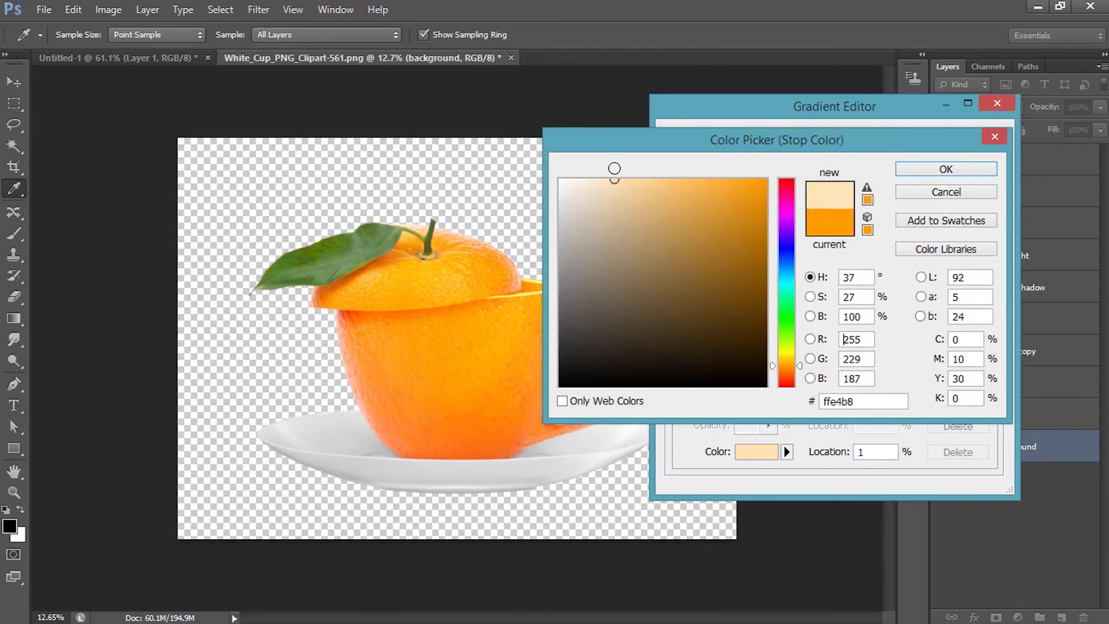
{"action": "left_click", "coordinate": [946, 169]}
{"action": "left_click", "coordinate": [967, 145]}
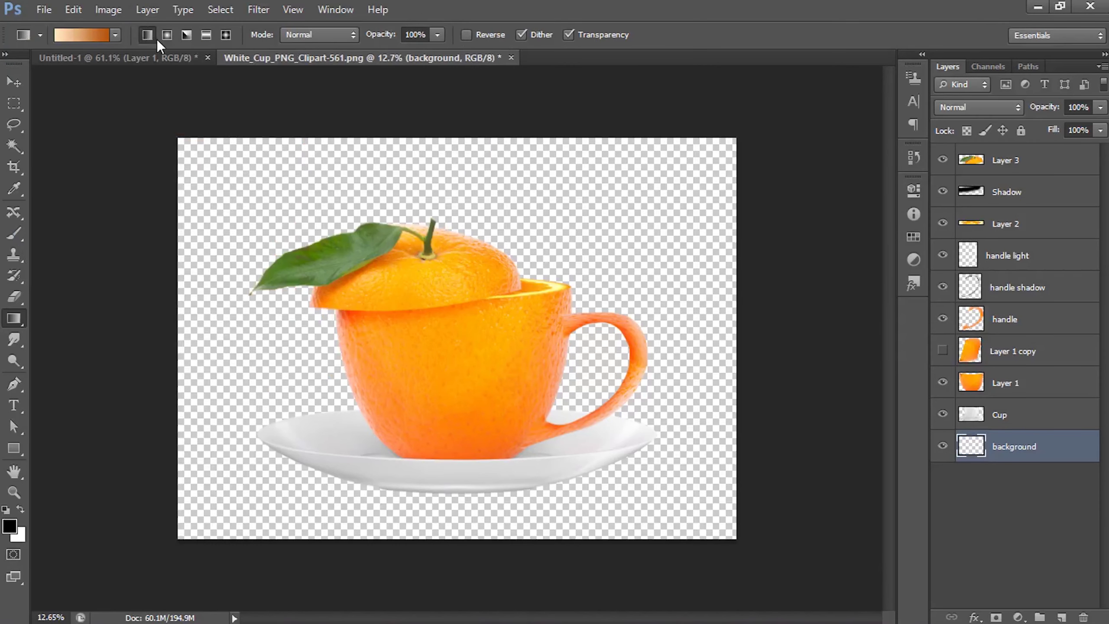
{"action": "left_click", "coordinate": [166, 36]}
{"action": "left_click_drag", "start_coordinate": [464, 327], "coordinate": [732, 213]}
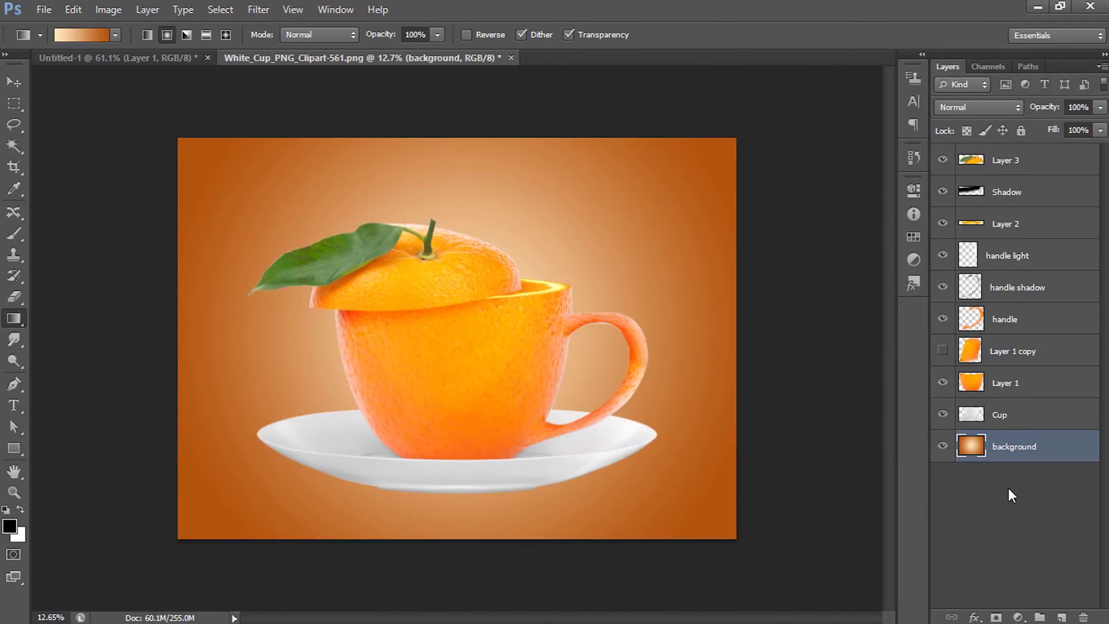
- Duplicate the background layer, put the copy underneath, and add a mask to the original
{"action": "key", "text": "ctrl+j"}
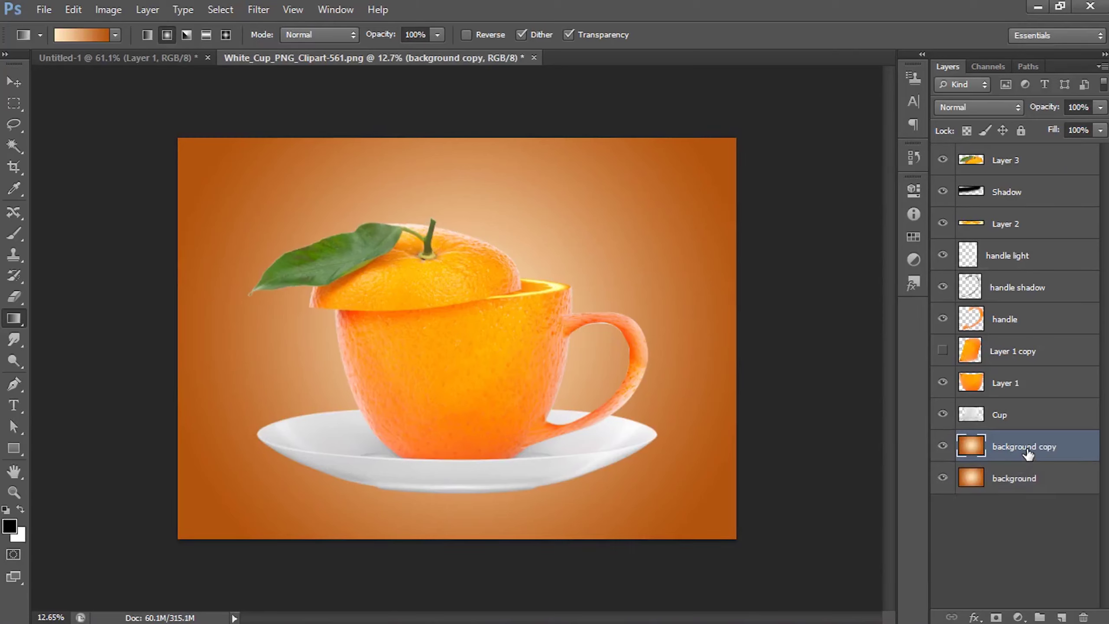
{"action": "left_click_drag", "start_coordinate": [1024, 454], "coordinate": [1030, 509]}
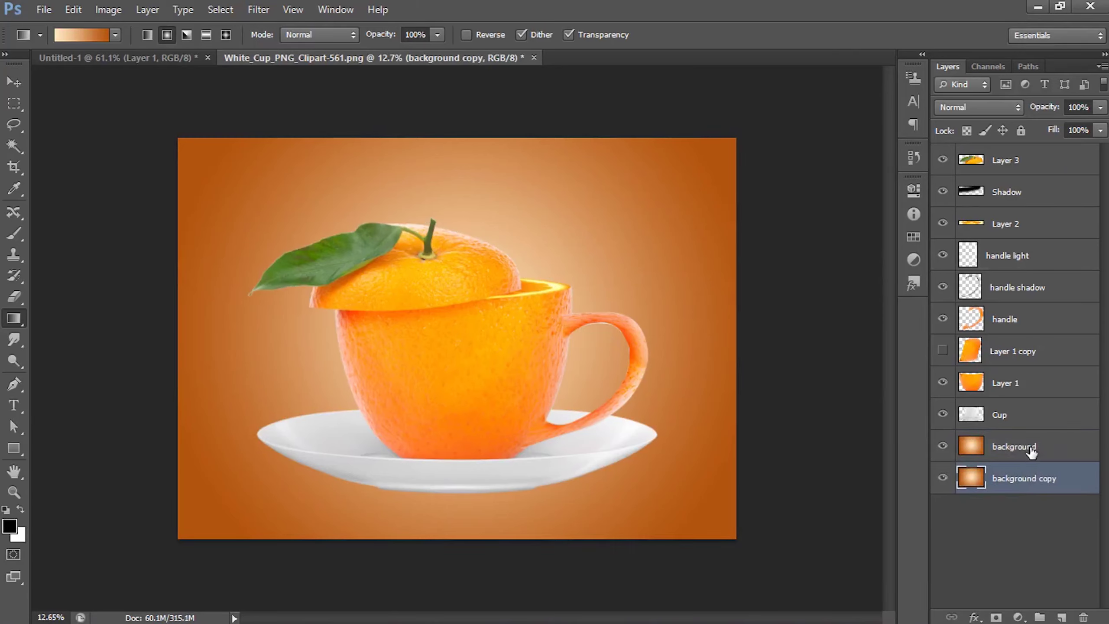
{"action": "left_click", "coordinate": [1031, 451]}
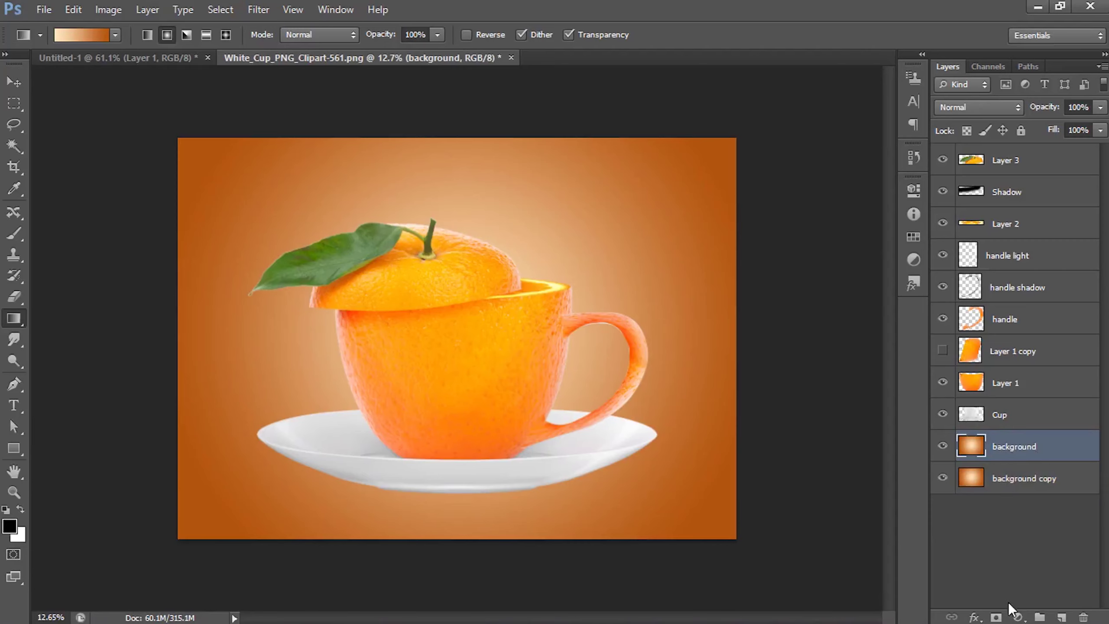
{"action": "left_click", "coordinate": [996, 617]}
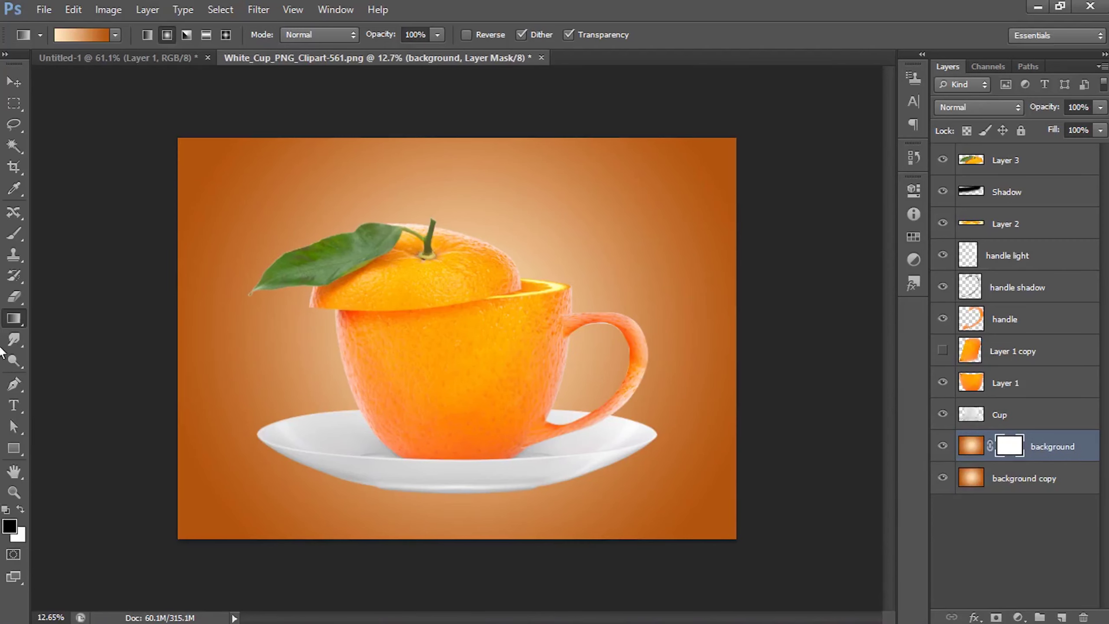
- Draw a Black, White gradient on the mask so the background fades out toward the bottom
{"action": "left_click", "coordinate": [74, 36]}
{"action": "left_click", "coordinate": [738, 157]}
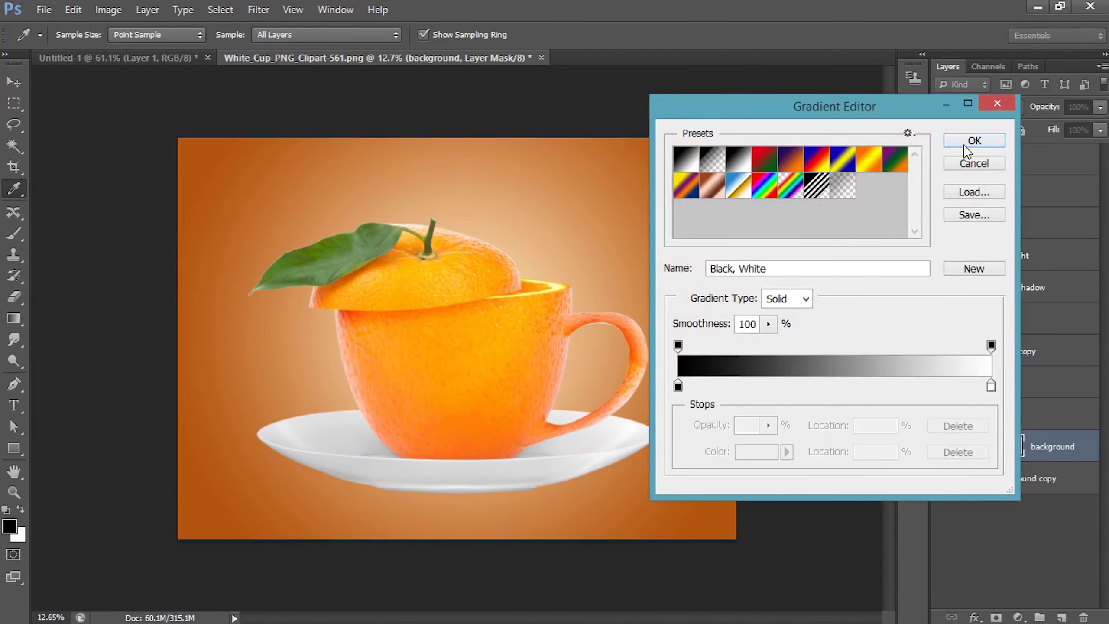
{"action": "left_click", "coordinate": [974, 141]}
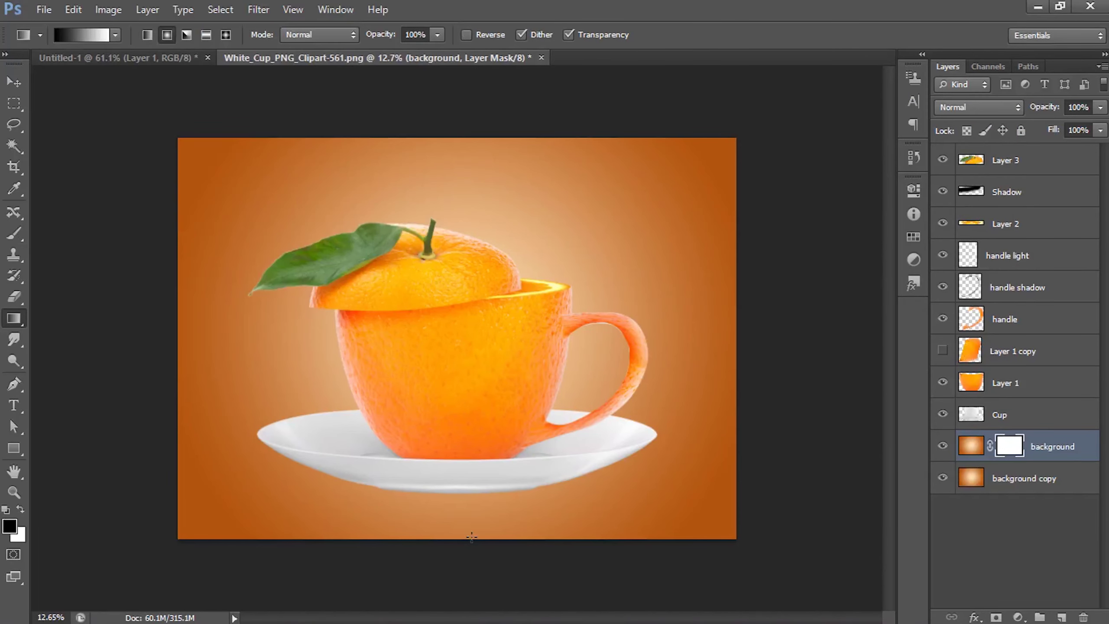
{"action": "left_click_drag", "start_coordinate": [472, 543], "coordinate": [473, 391]}
{"action": "left_click_drag", "start_coordinate": [456, 547], "coordinate": [457, 322]}
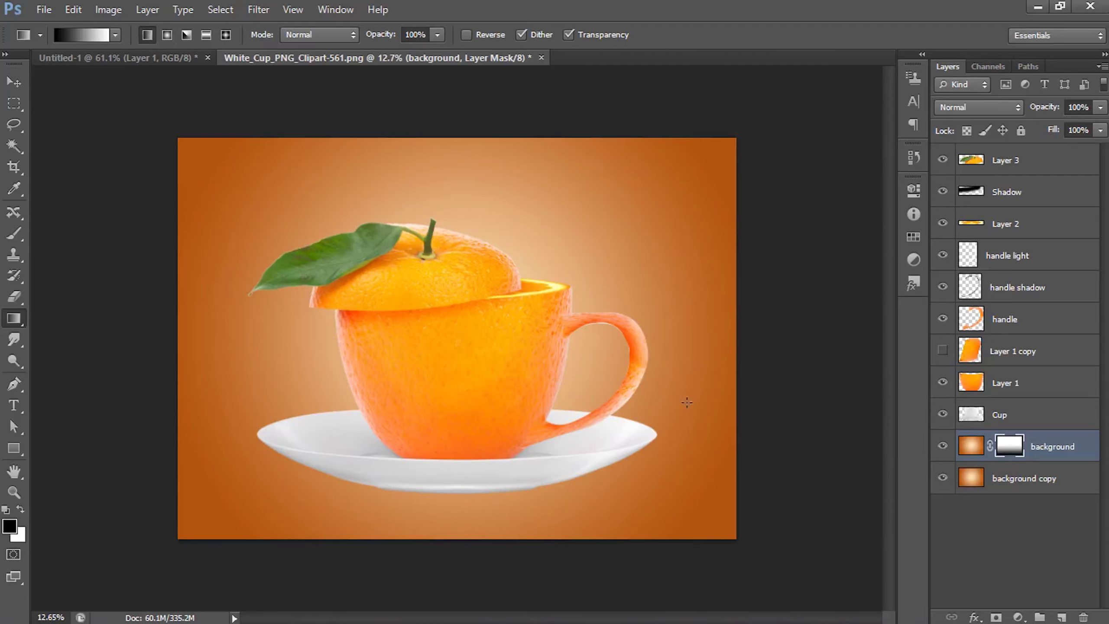
{"action": "left_click", "coordinate": [1009, 446], "text": "alt"}
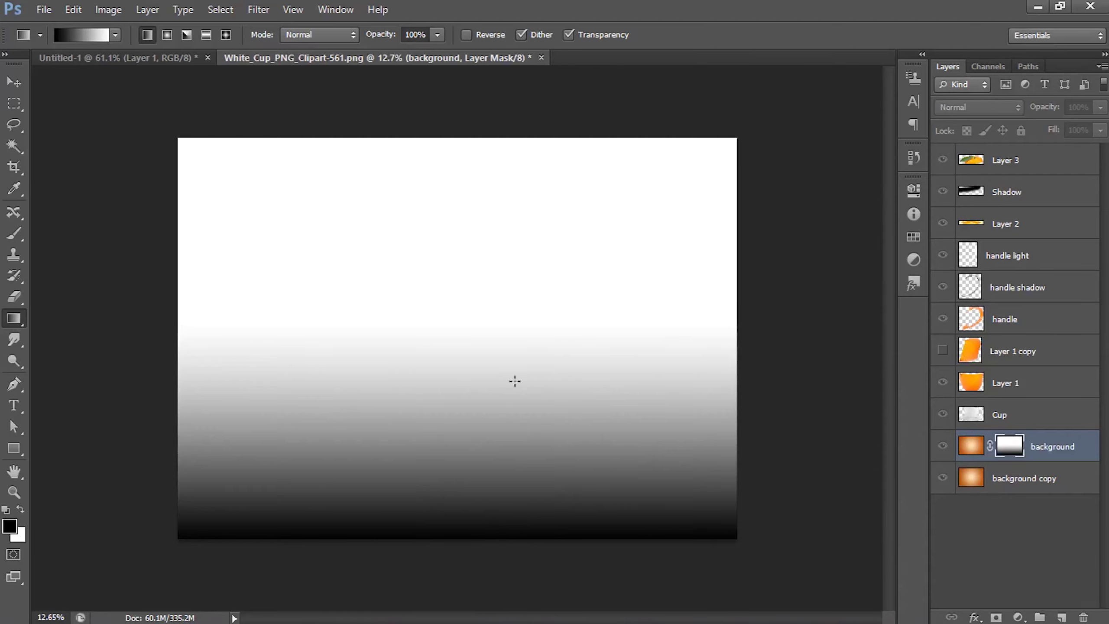
{"action": "left_click", "coordinate": [941, 447]}
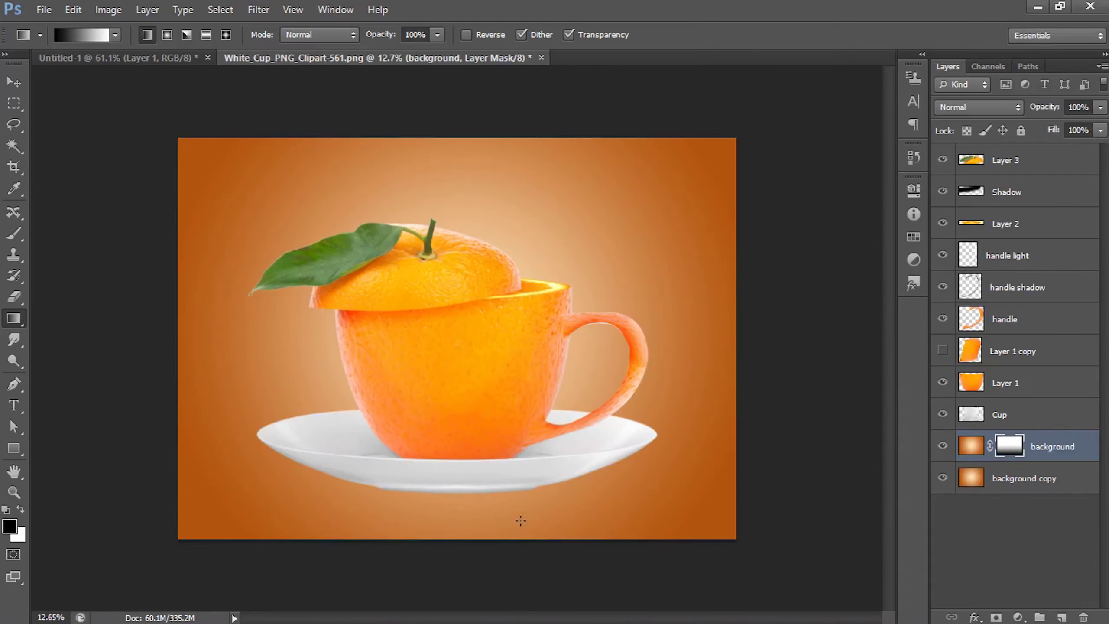
{"action": "left_click_drag", "start_coordinate": [470, 539], "coordinate": [493, 148]}
- Shift the background copy and stretch it wider to both left and right edges
{"action": "left_click", "coordinate": [970, 478]}
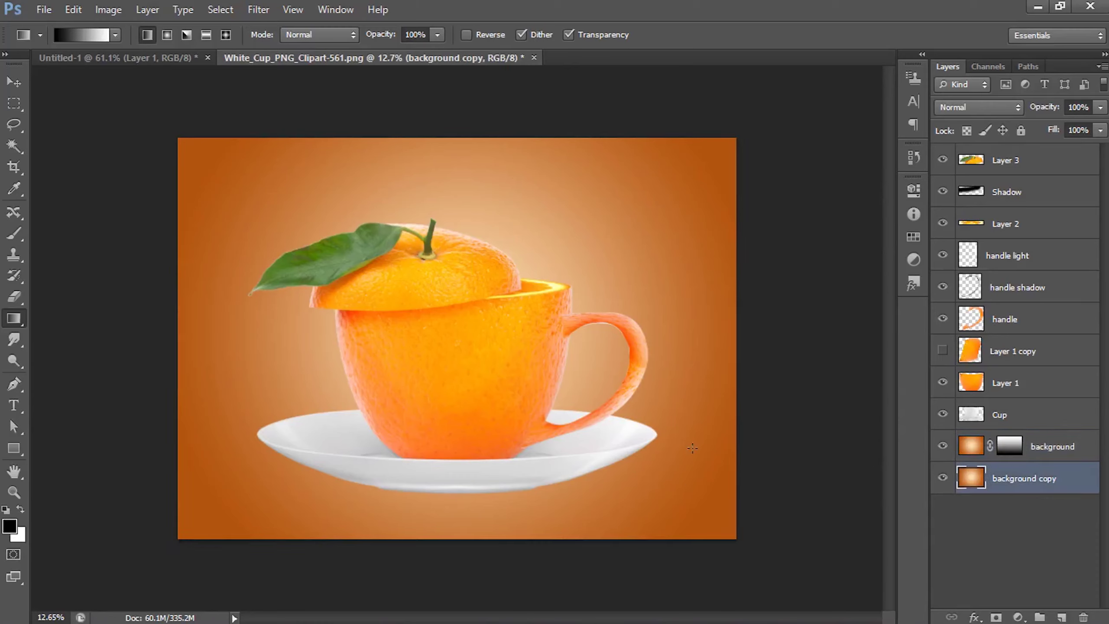
{"action": "key", "text": "v"}
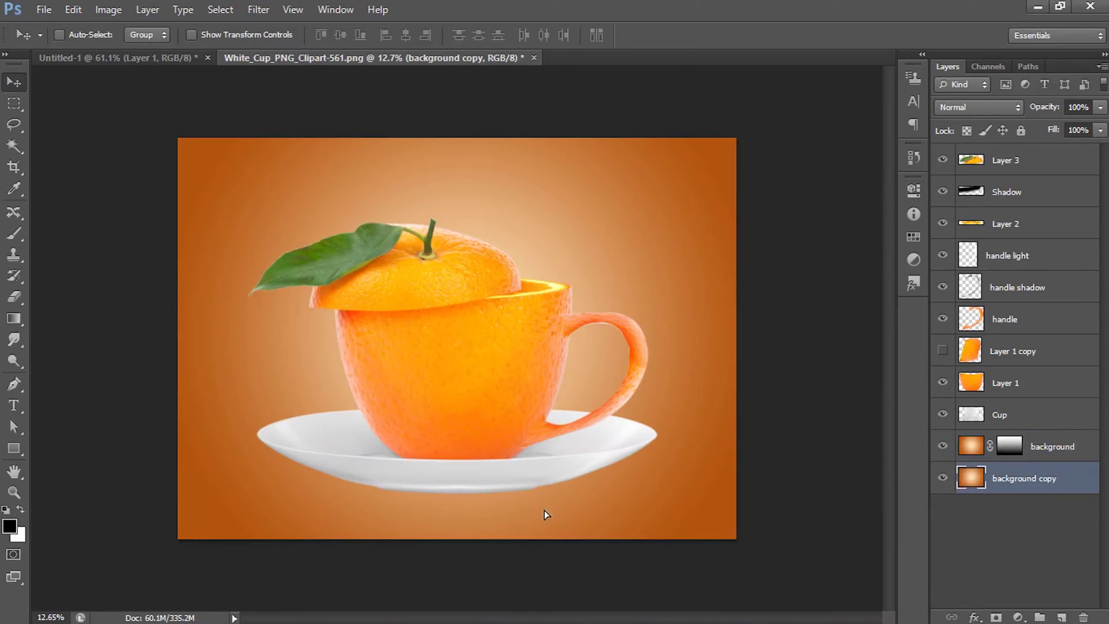
{"action": "mouse_move", "coordinate": [545, 510]}
{"action": "left_mouse_down"}
{"action": "mouse_move", "coordinate": [528, 494]}
{"action": "mouse_move", "coordinate": [540, 527]}
{"action": "left_mouse_up"}
{"action": "key", "text": "ctrl+t"}
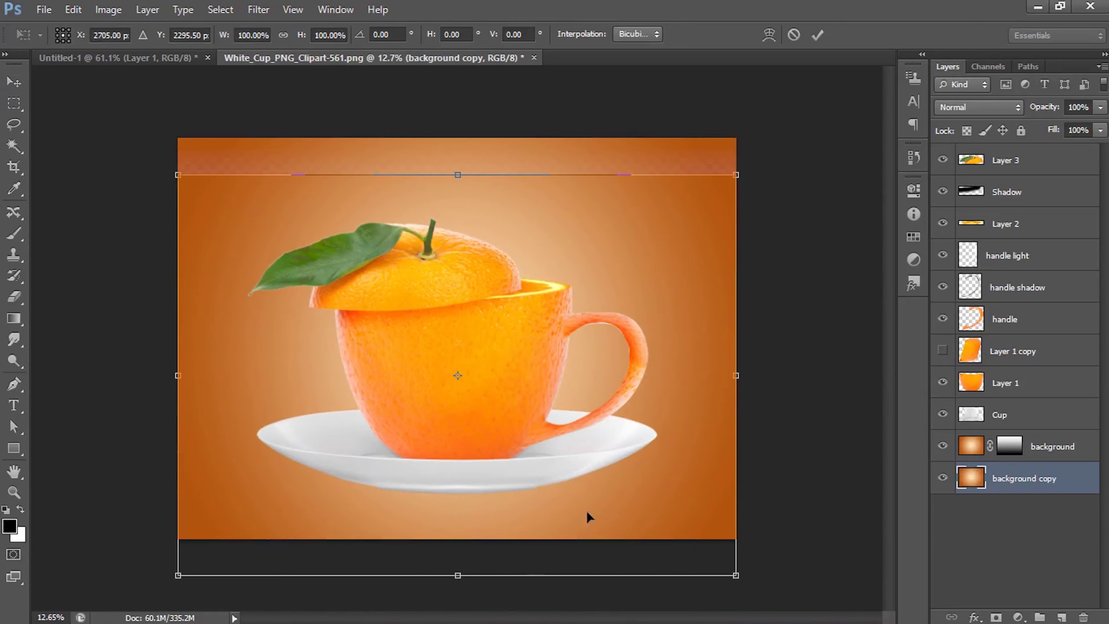
{"action": "left_click_drag", "start_coordinate": [458, 573], "coordinate": [458, 546]}
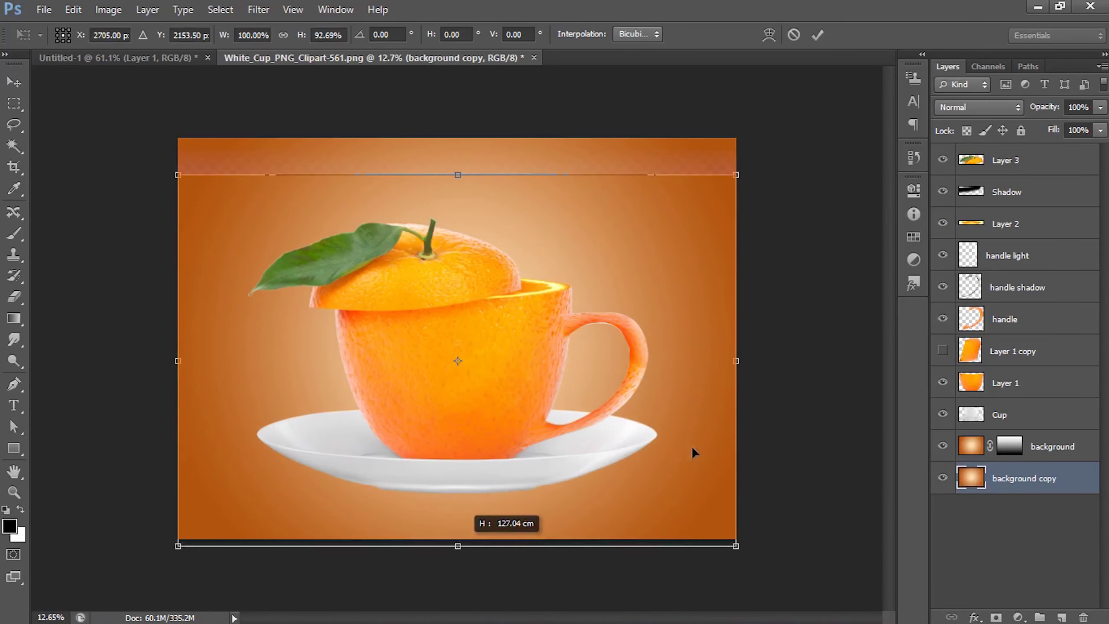
{"action": "left_click_drag", "start_coordinate": [815, 349], "coordinate": [830, 350]}
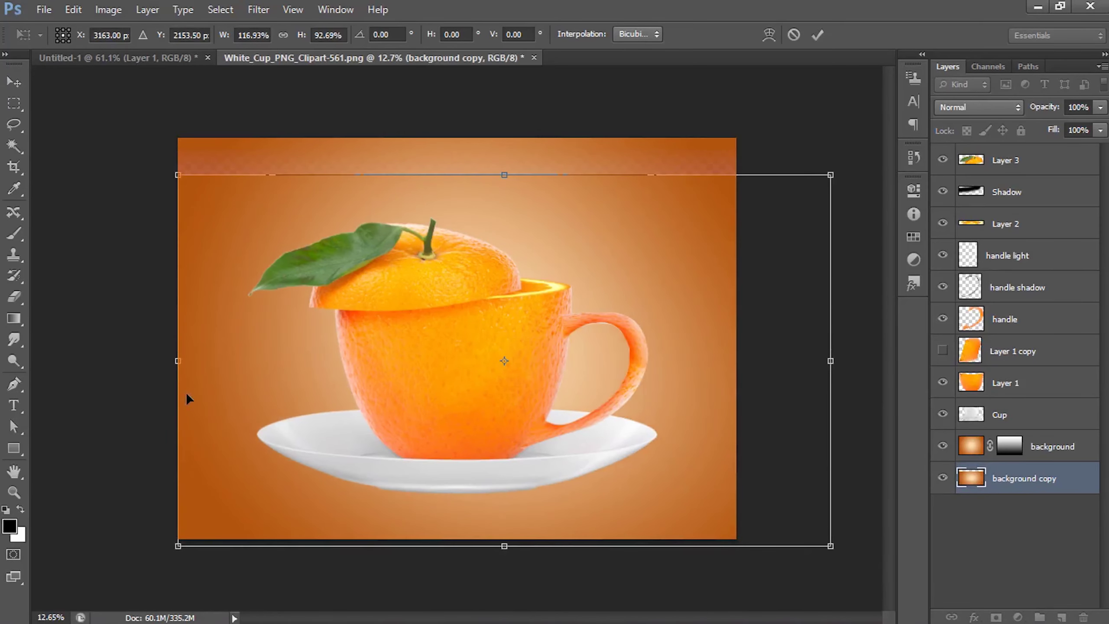
{"action": "left_click_drag", "start_coordinate": [176, 360], "coordinate": [123, 361]}
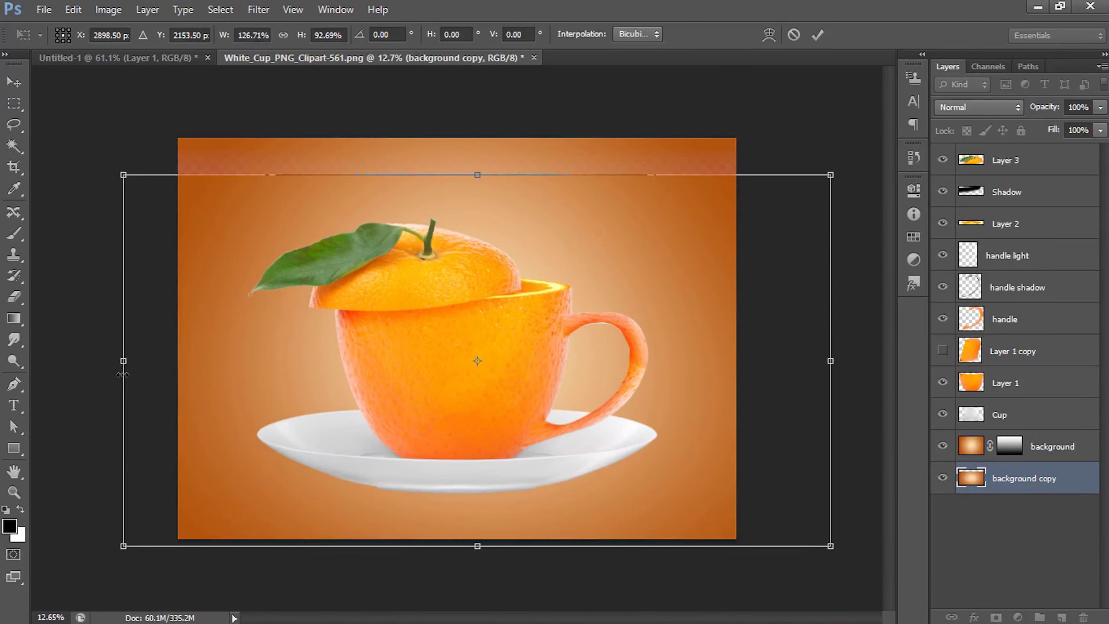
{"action": "key", "text": "Return"}
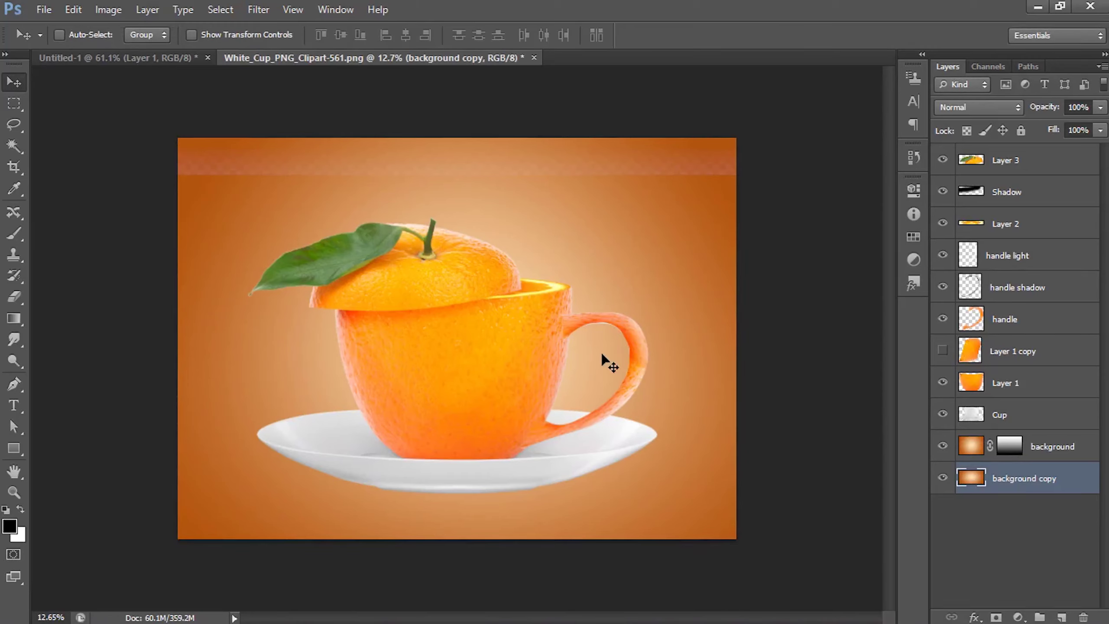
- Stretch the background copy upward to cover the bare top band
{"action": "key", "text": "ctrl+t"}
{"action": "left_click_drag", "start_coordinate": [478, 175], "coordinate": [478, 113]}
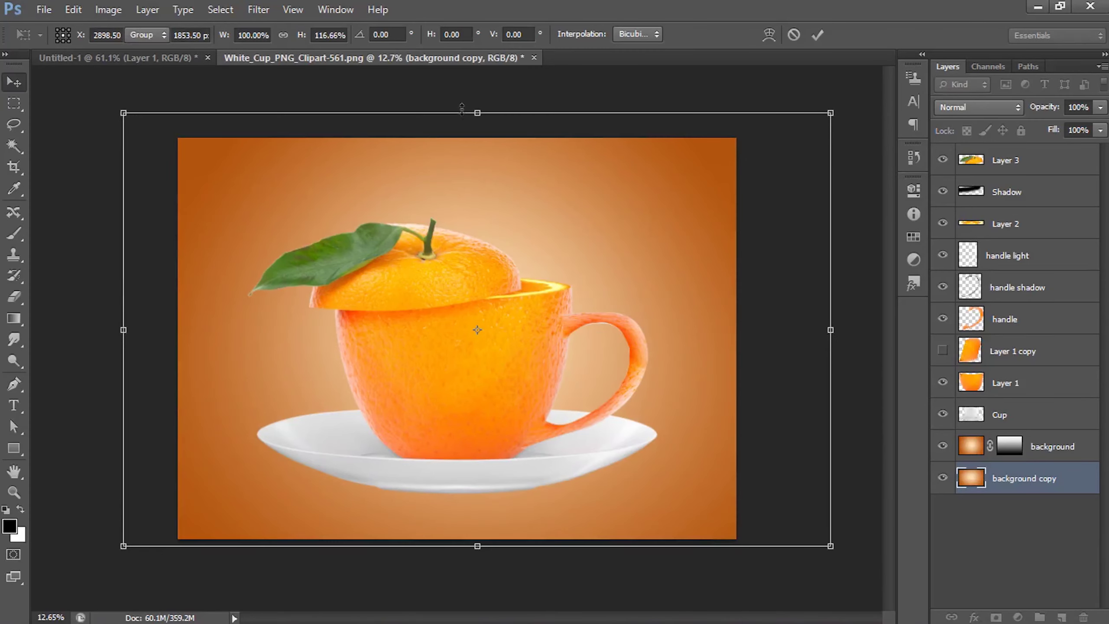
{"action": "key", "text": "Return"}
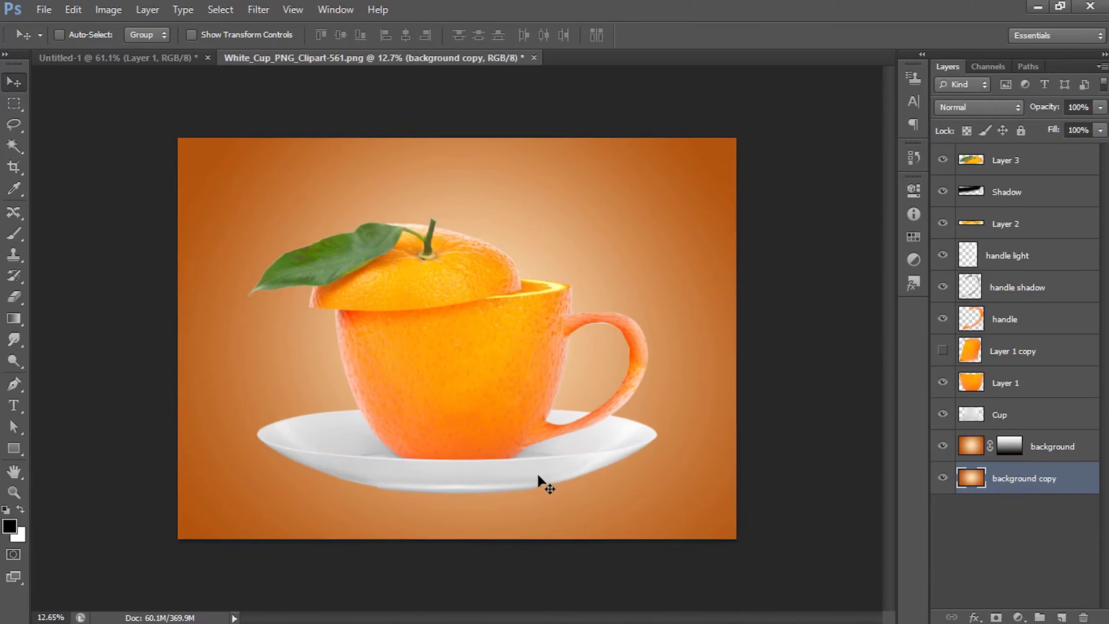
- Duplicate the Cup layer, flip the copy vertically, and place it against the saucer's base
{"action": "left_click", "coordinate": [1028, 414]}
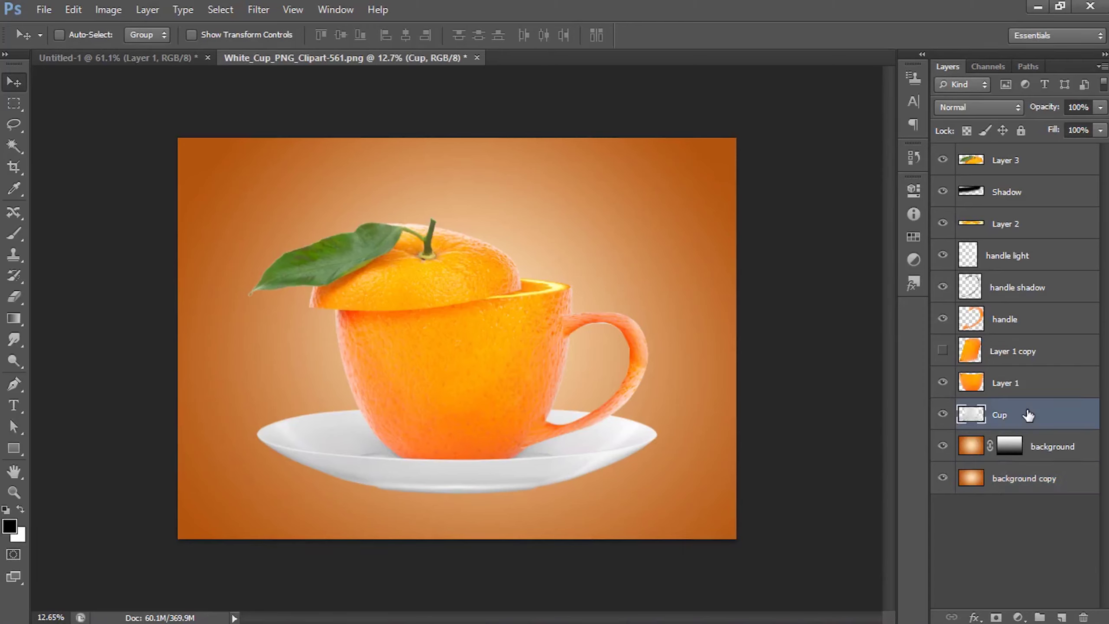
{"action": "key", "text": "ctrl+j"}
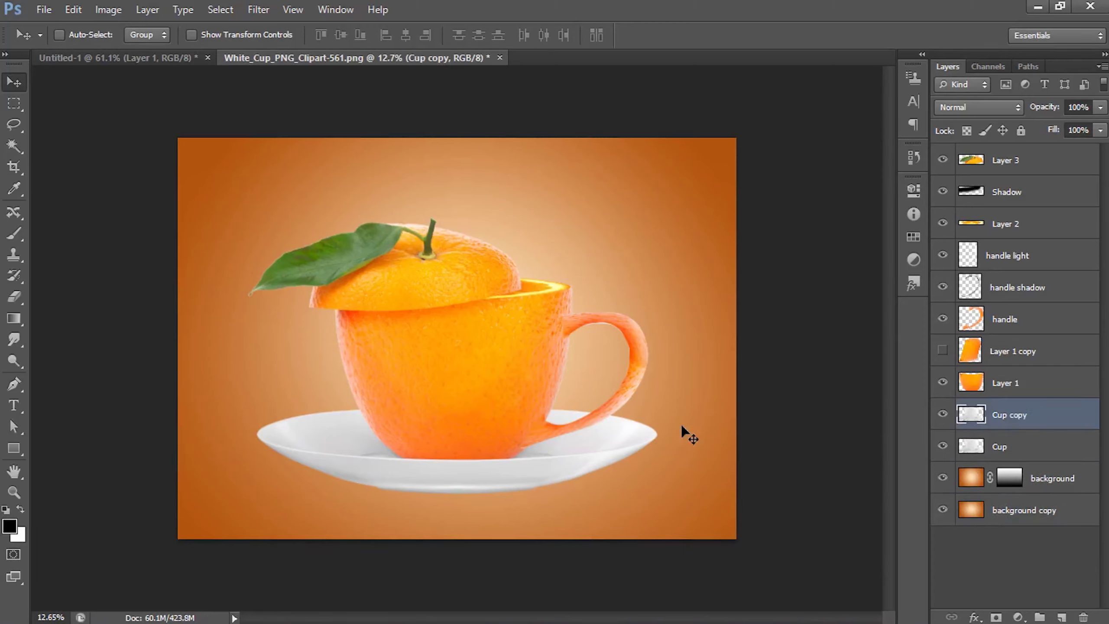
{"action": "mouse_move", "coordinate": [681, 424]}
{"action": "left_mouse_down"}
{"action": "mouse_move", "coordinate": [470, 430]}
{"action": "mouse_move", "coordinate": [480, 406]}
{"action": "left_mouse_up"}
{"action": "key", "text": "ctrl+t"}
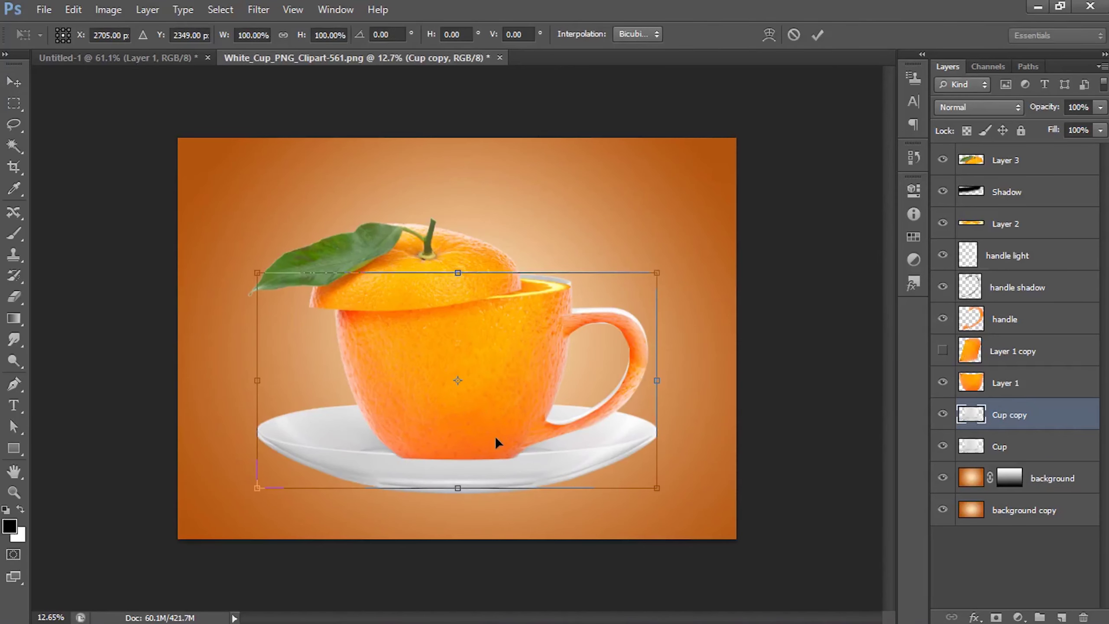
{"action": "right_click", "coordinate": [494, 436]}
{"action": "left_click", "coordinate": [556, 428]}
{"action": "left_click_drag", "start_coordinate": [516, 363], "coordinate": [469, 516]}
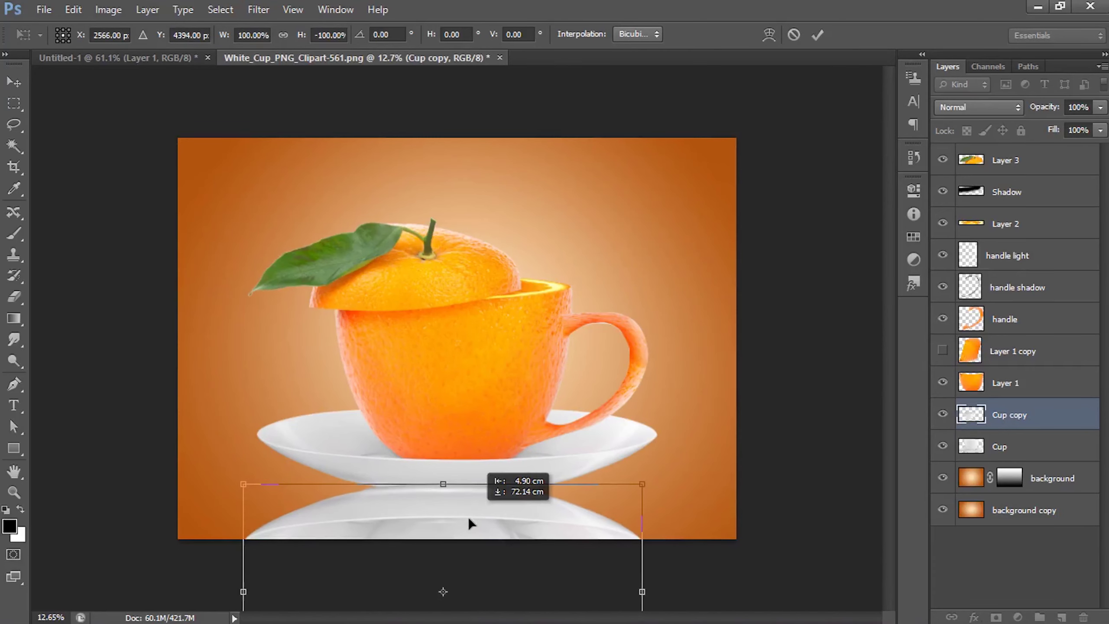
{"action": "scroll", "coordinate": [467, 513], "scroll_direction": "up", "scroll_amount": 1}
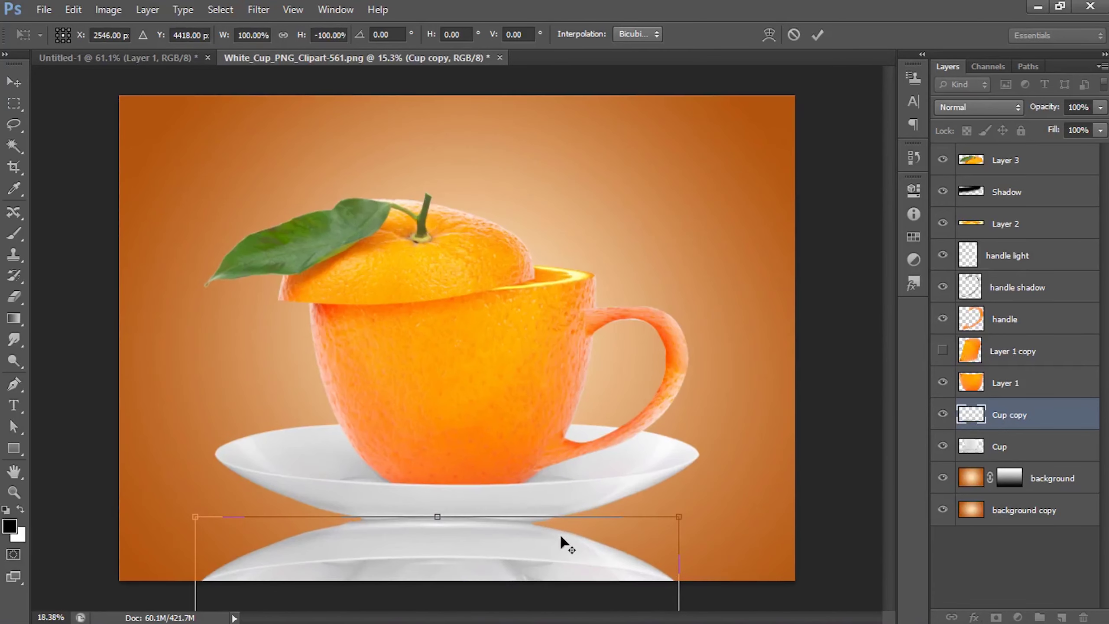
{"action": "scroll", "coordinate": [468, 513], "scroll_direction": "up", "scroll_amount": 2}
{"action": "mouse_move", "coordinate": [448, 523]}
{"action": "left_mouse_down"}
{"action": "mouse_move", "coordinate": [475, 528]}
{"action": "mouse_move", "coordinate": [486, 516]}
{"action": "left_mouse_up"}
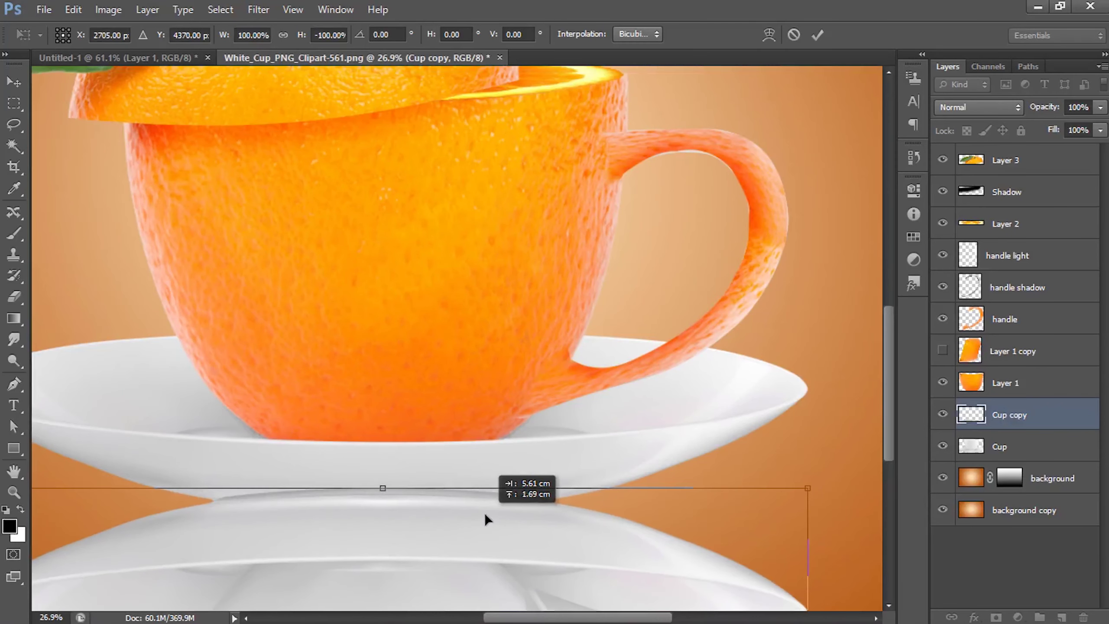
{"action": "key", "text": "Return"}
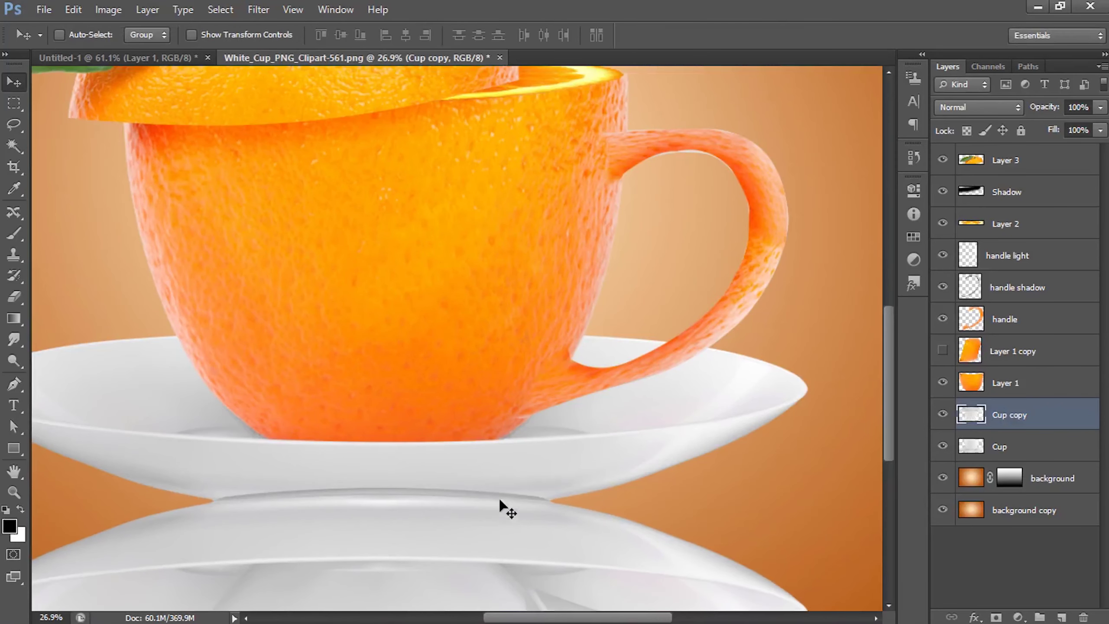
{"action": "scroll", "coordinate": [506, 509], "scroll_direction": "down", "scroll_amount": 2}
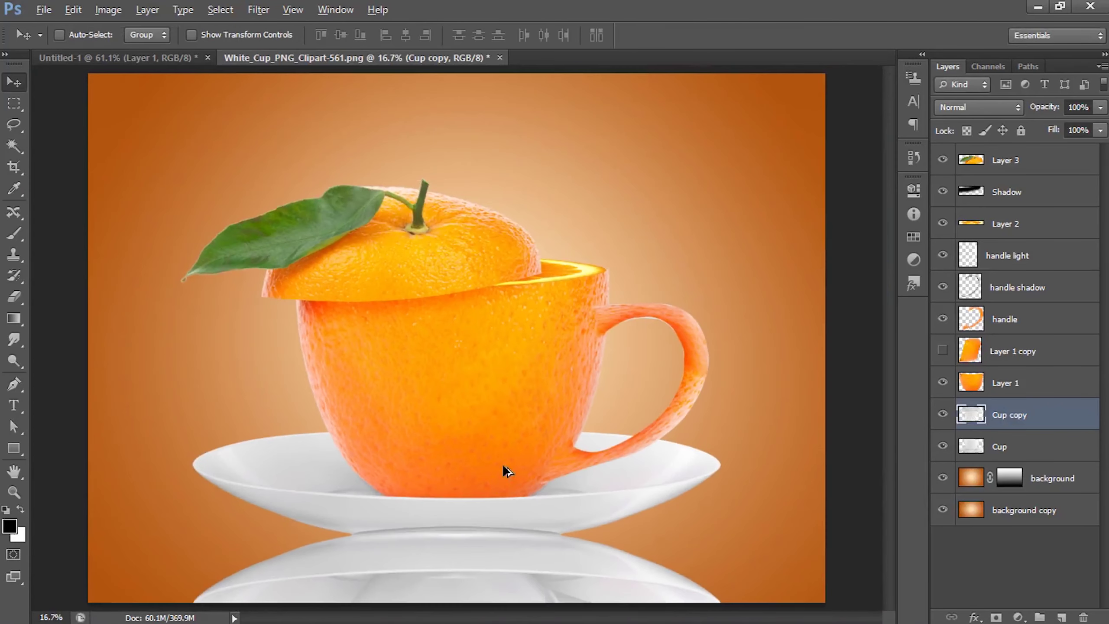
- Mask the Cup copy with a gradient so the reflection tapers out downward
{"action": "left_click", "coordinate": [996, 617]}
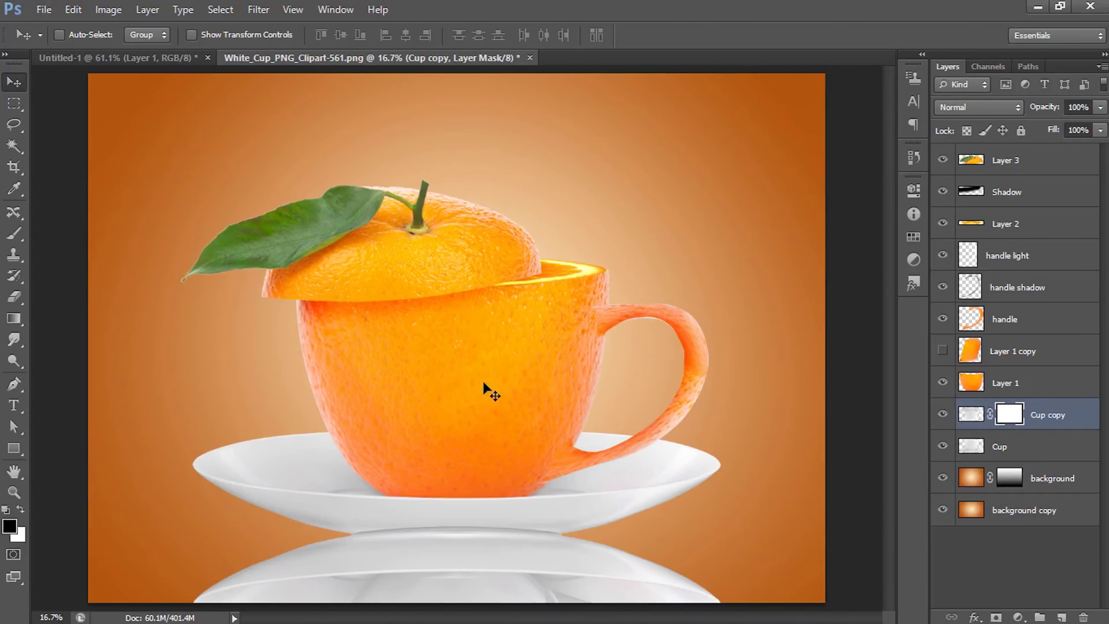
{"action": "left_click", "coordinate": [14, 319]}
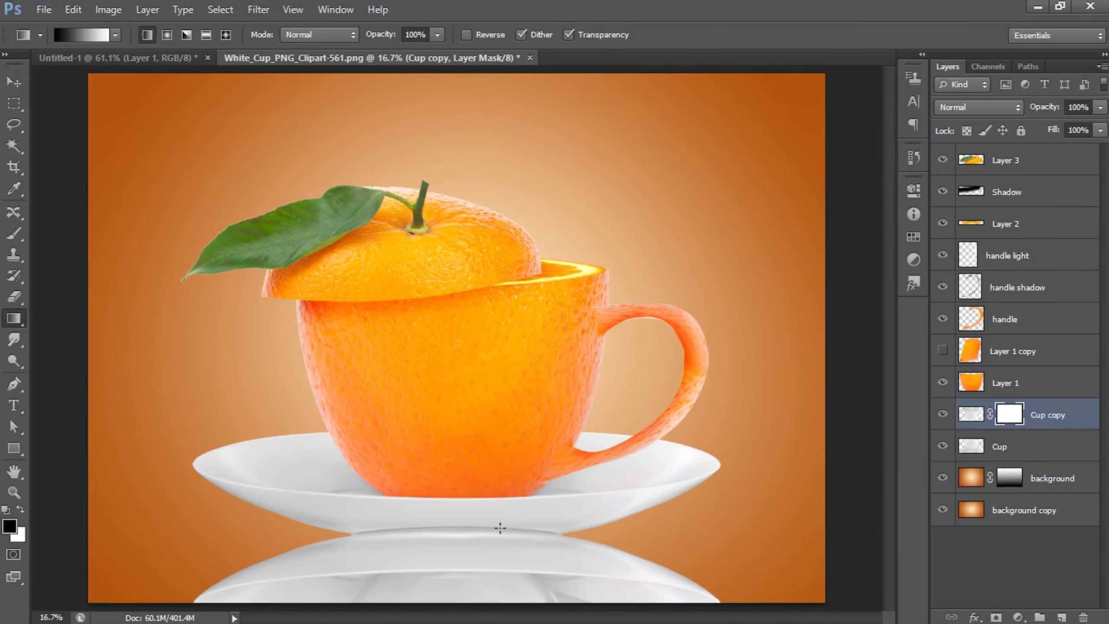
{"action": "scroll", "coordinate": [502, 547], "scroll_direction": "down", "scroll_amount": 2}
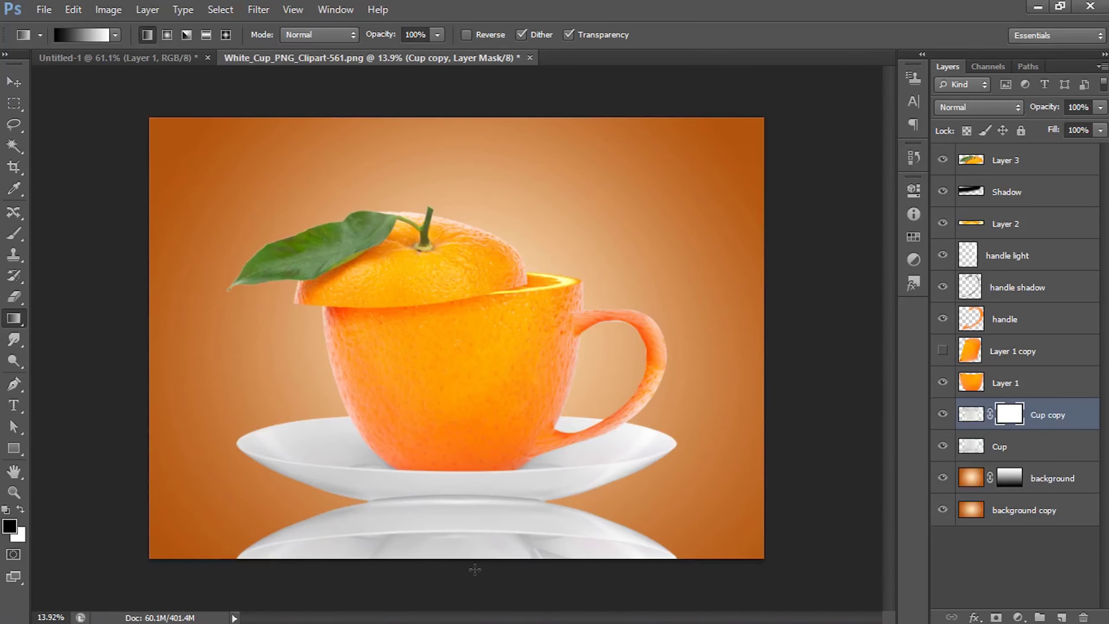
{"action": "left_click_drag", "start_coordinate": [468, 568], "coordinate": [468, 493]}
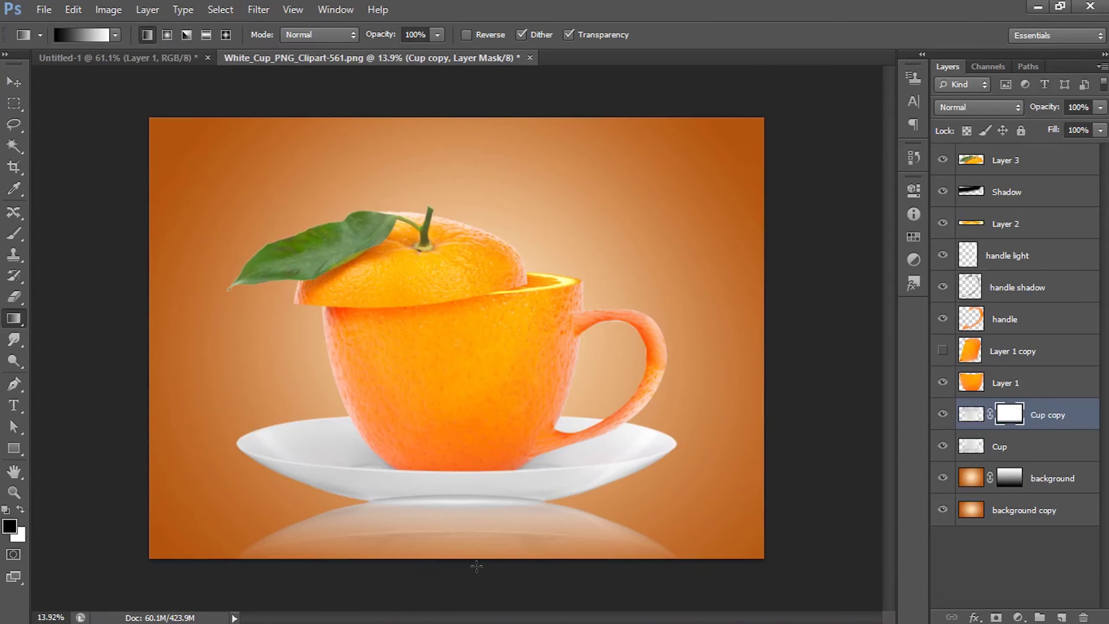
{"action": "left_click_drag", "start_coordinate": [477, 566], "coordinate": [460, 245]}
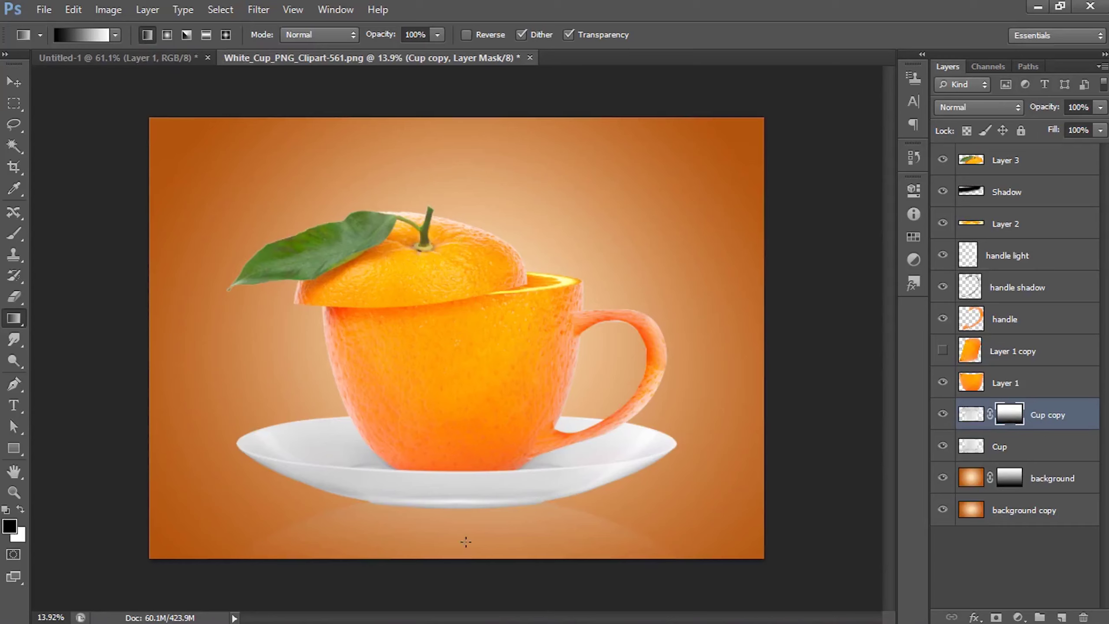
{"action": "left_click_drag", "start_coordinate": [479, 564], "coordinate": [493, 482]}
{"action": "left_click_drag", "start_coordinate": [503, 444], "coordinate": [488, 448]}
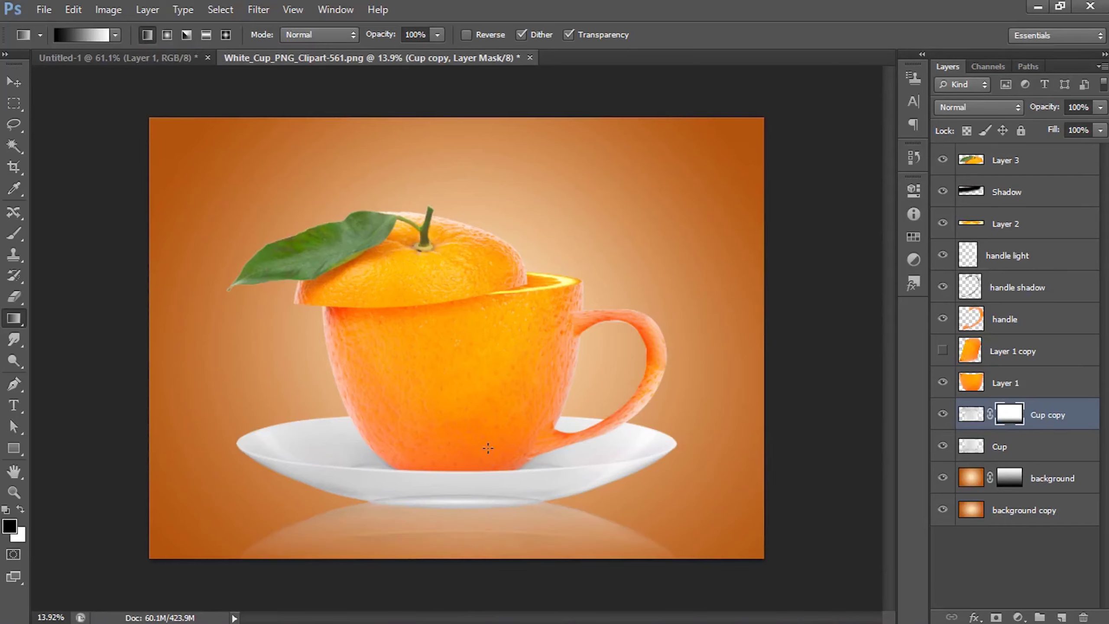
{"action": "scroll", "coordinate": [485, 552], "scroll_direction": "up", "scroll_amount": 2}
{"action": "scroll", "coordinate": [458, 580], "scroll_direction": "up", "scroll_amount": 2}
{"action": "scroll", "coordinate": [485, 574], "scroll_direction": "up", "scroll_amount": 1}
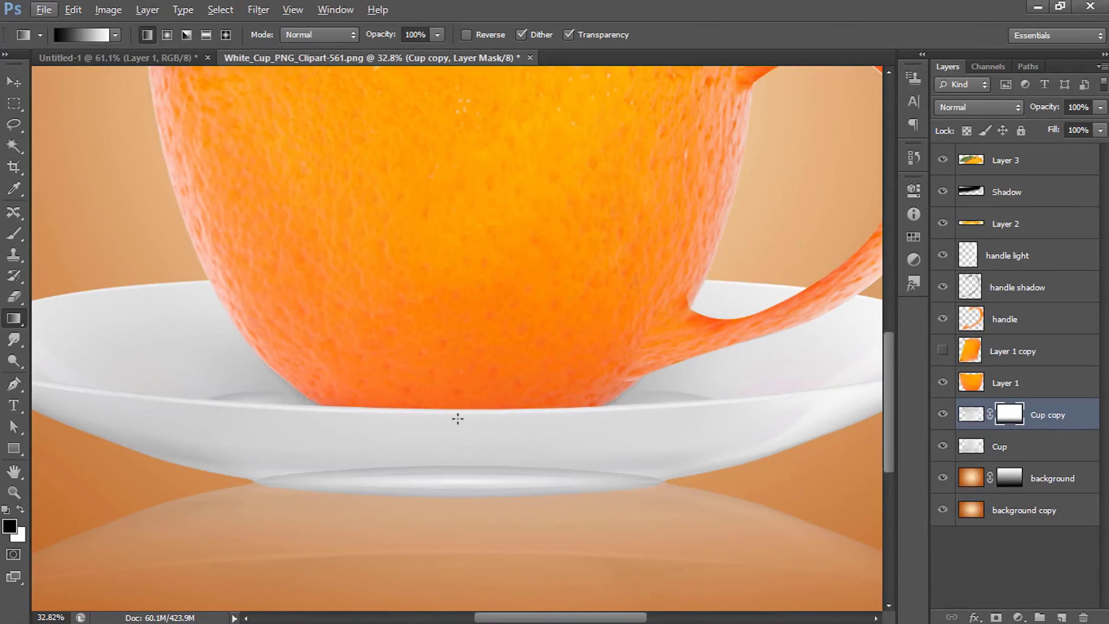
- Load the Cup layer's pixels and fill that area black on the Cup copy mask, then fit the view
{"action": "left_click", "coordinate": [14, 82]}
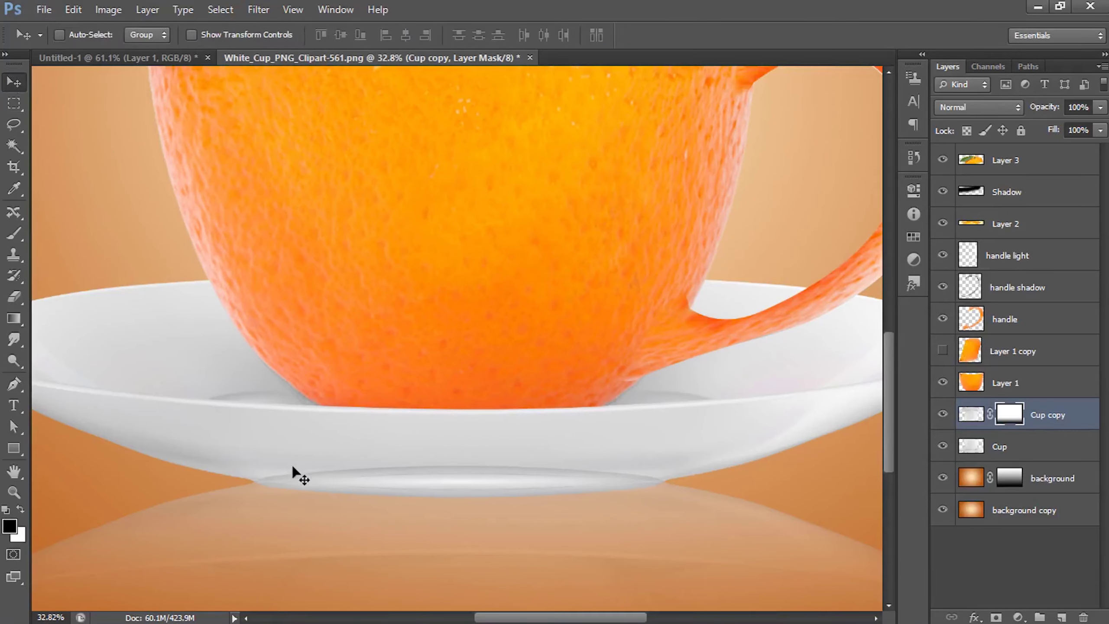
{"action": "right_click", "coordinate": [977, 447]}
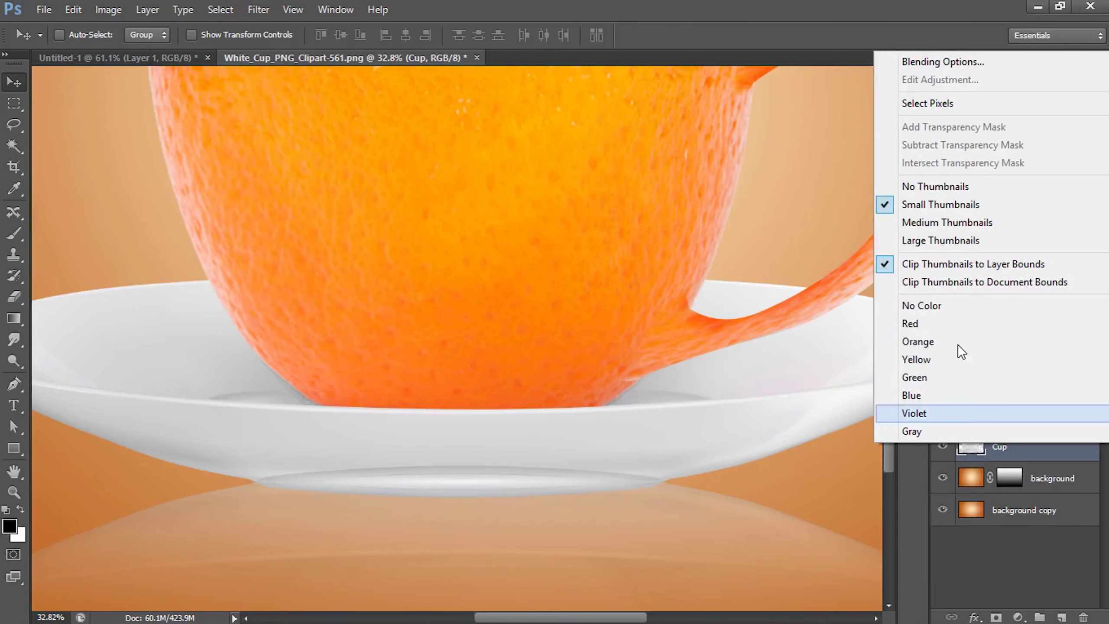
{"action": "left_click", "coordinate": [946, 104]}
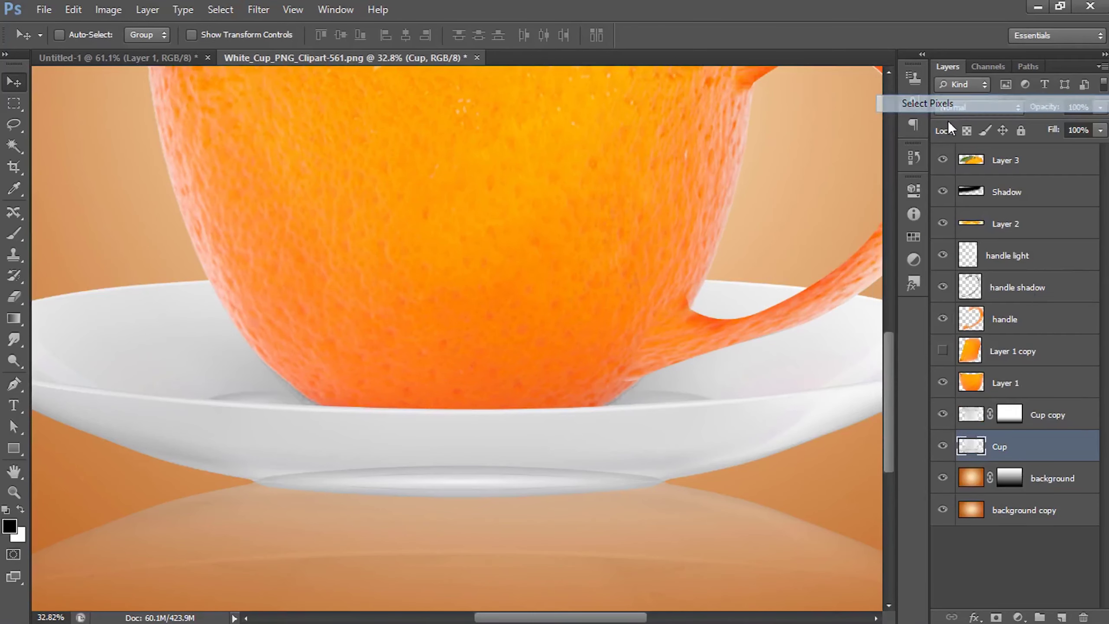
{"action": "left_click", "coordinate": [1009, 419]}
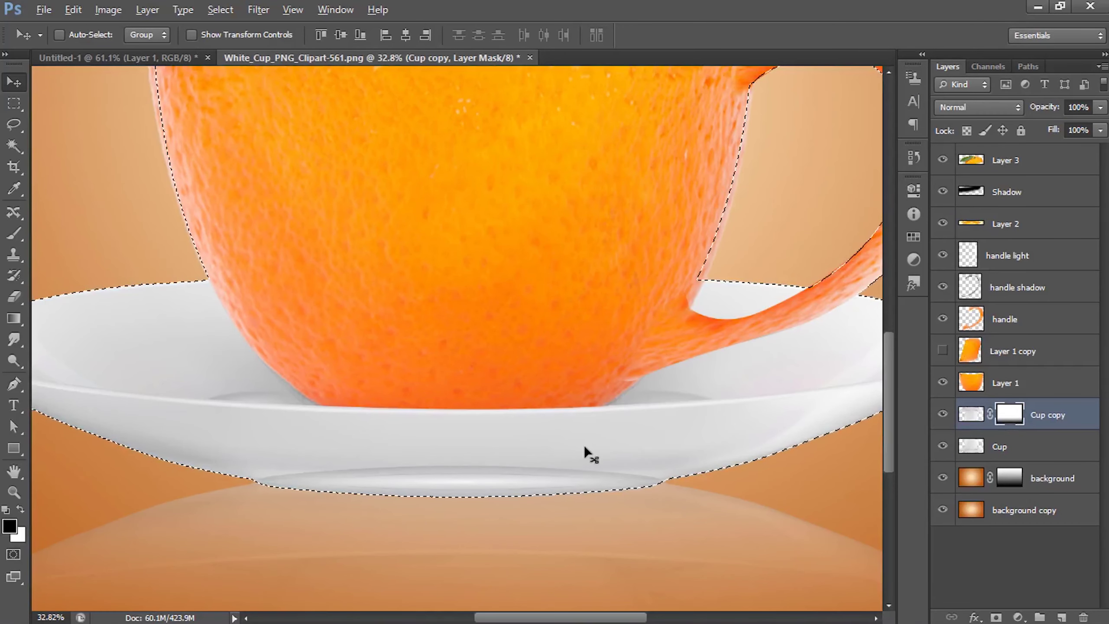
{"action": "key", "text": "alt+BackSpace"}
{"action": "key", "text": "ctrl+d"}
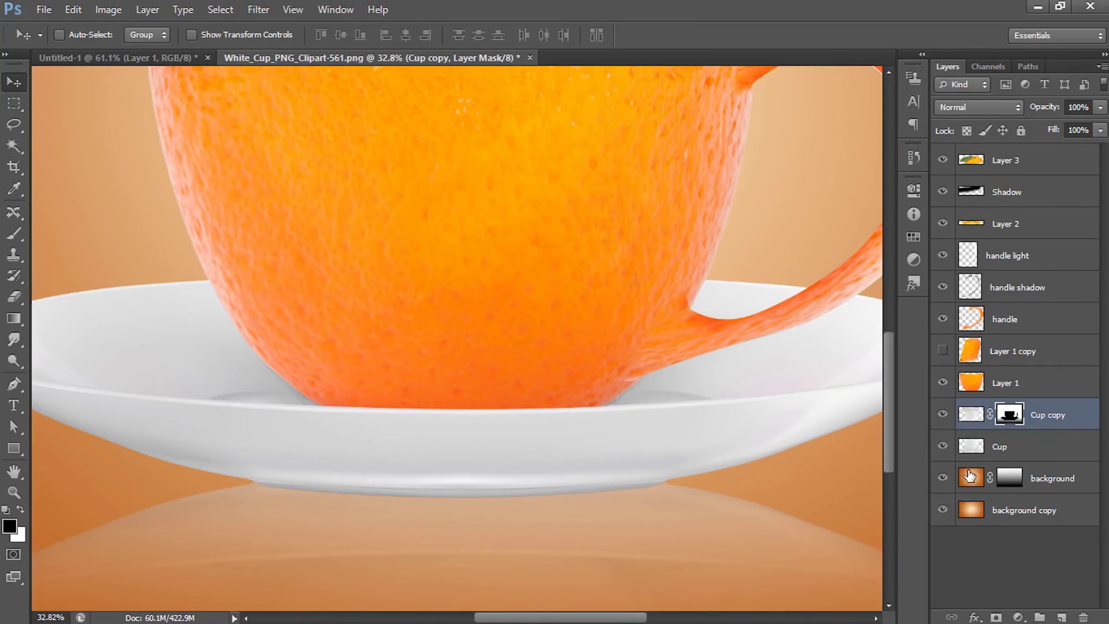
{"action": "key", "text": "ctrl+0"}
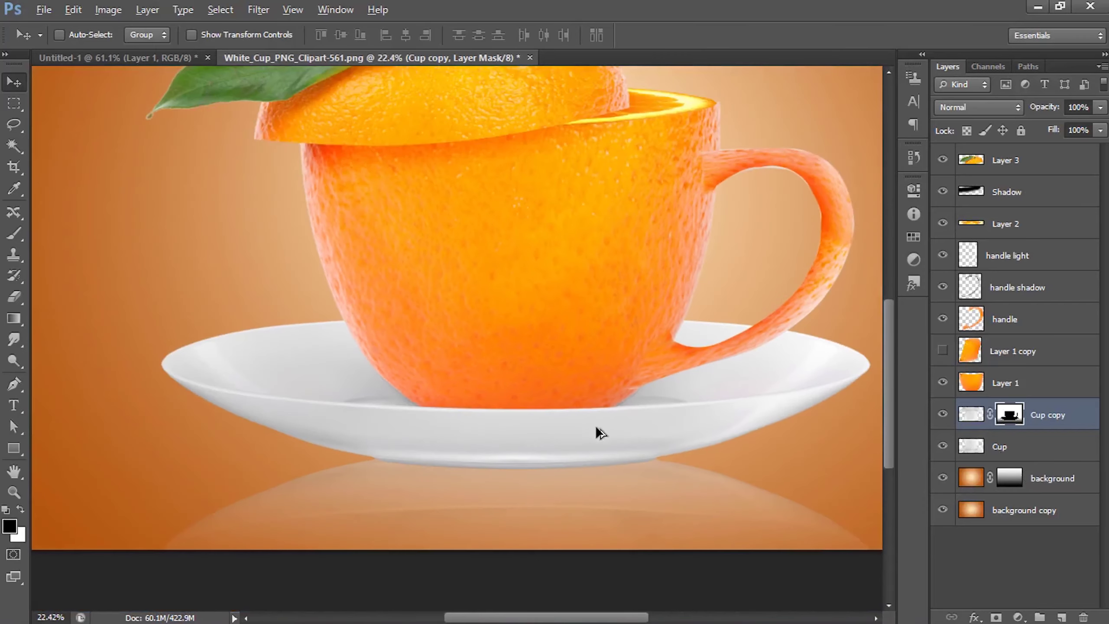
{"action": "key", "text": "alt"}
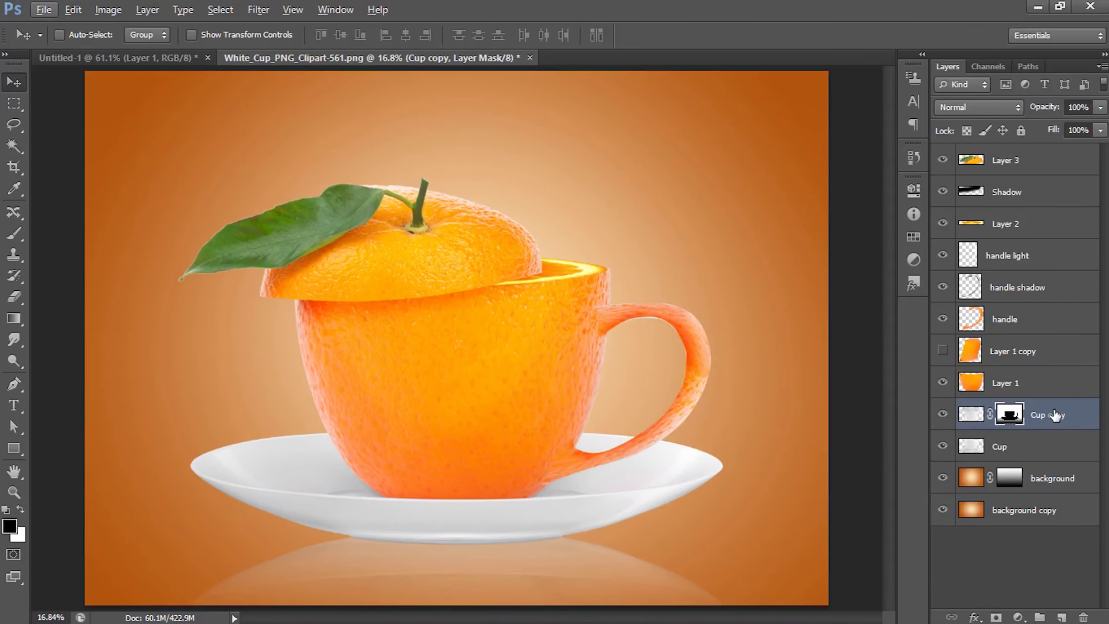
{"action": "left_click", "coordinate": [1100, 107]}
{"action": "left_click_drag", "start_coordinate": [1059, 128], "coordinate": [1053, 128]}
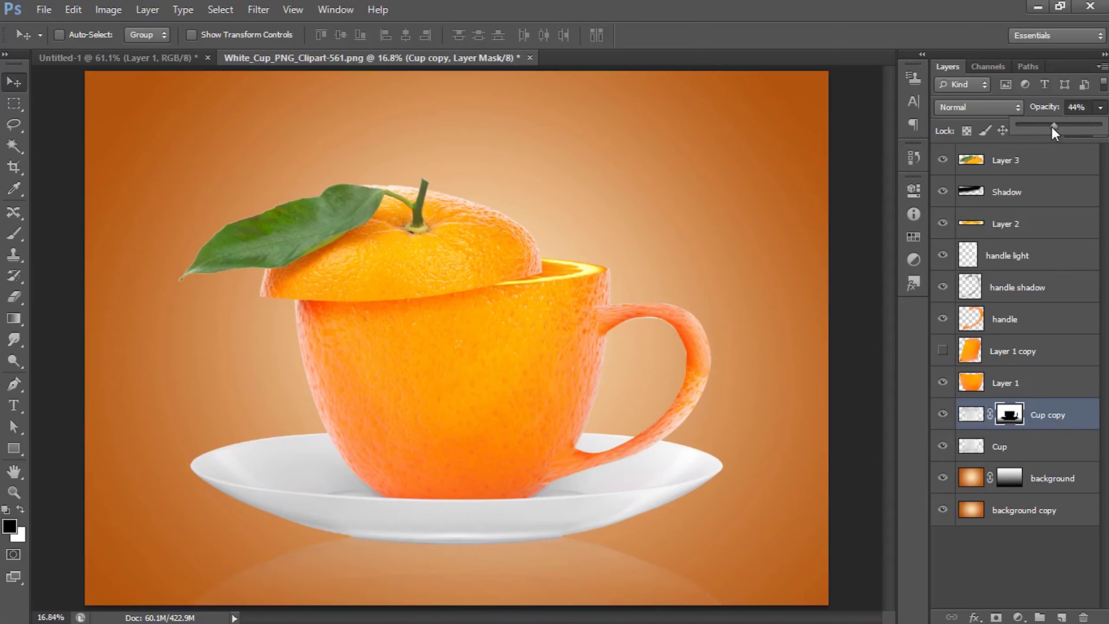
{"action": "double_click", "coordinate": [1049, 420]}
{"action": "type", "text": "reflection"}
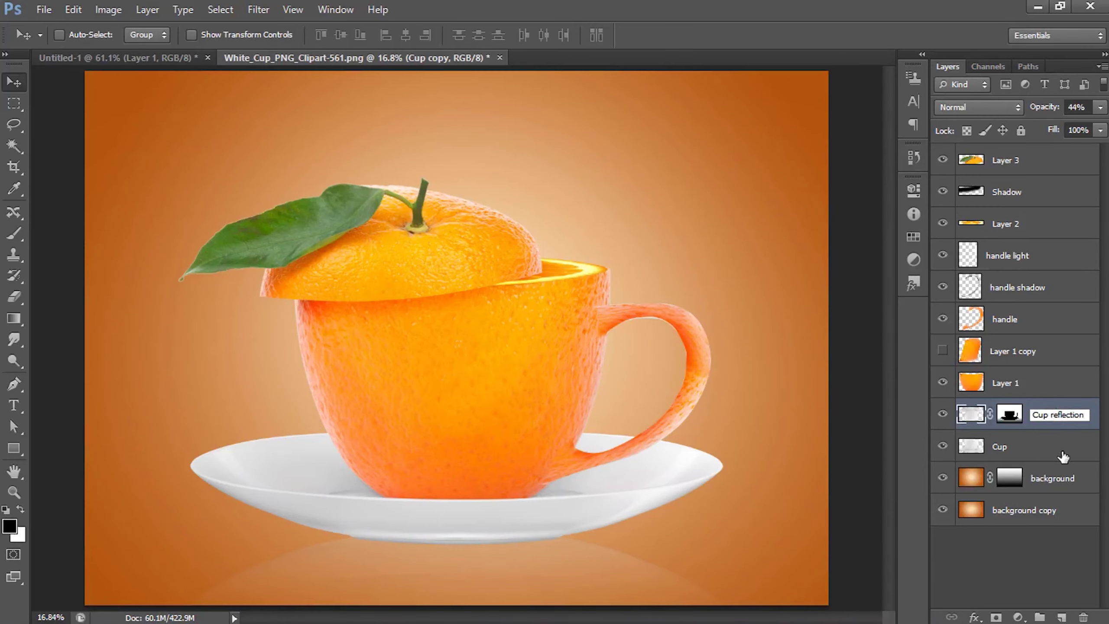
{"action": "key", "text": "Return"}
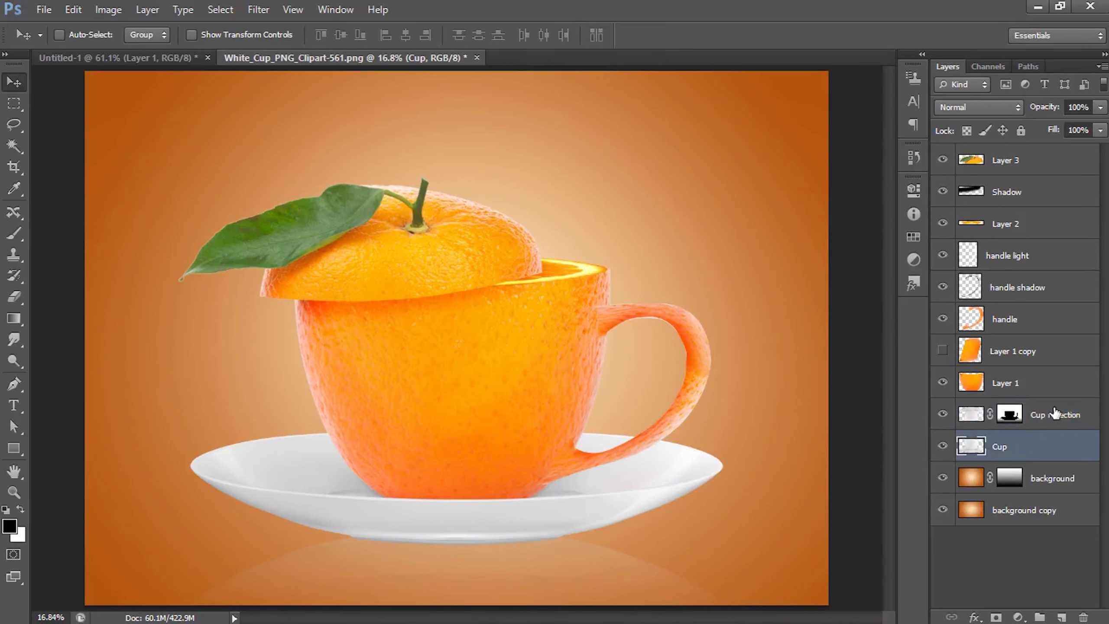
{"action": "scroll", "coordinate": [598, 520], "scroll_direction": "down", "scroll_amount": 1}
{"action": "scroll", "coordinate": [605, 502], "scroll_direction": "down", "scroll_amount": 1}
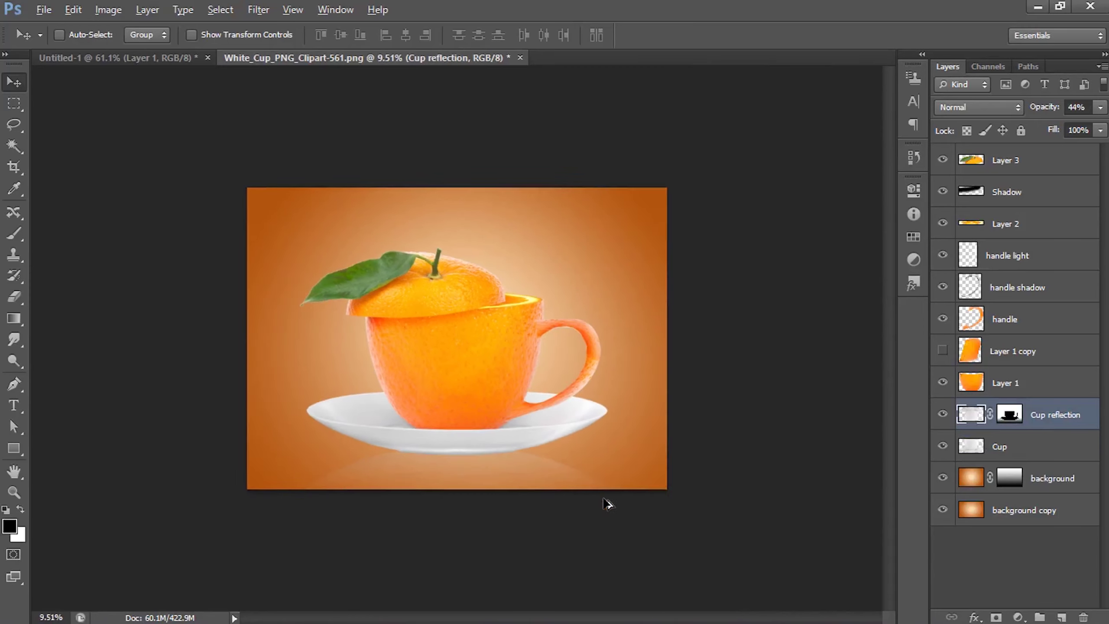
{"action": "scroll", "coordinate": [624, 450], "scroll_direction": "up", "scroll_amount": 1}
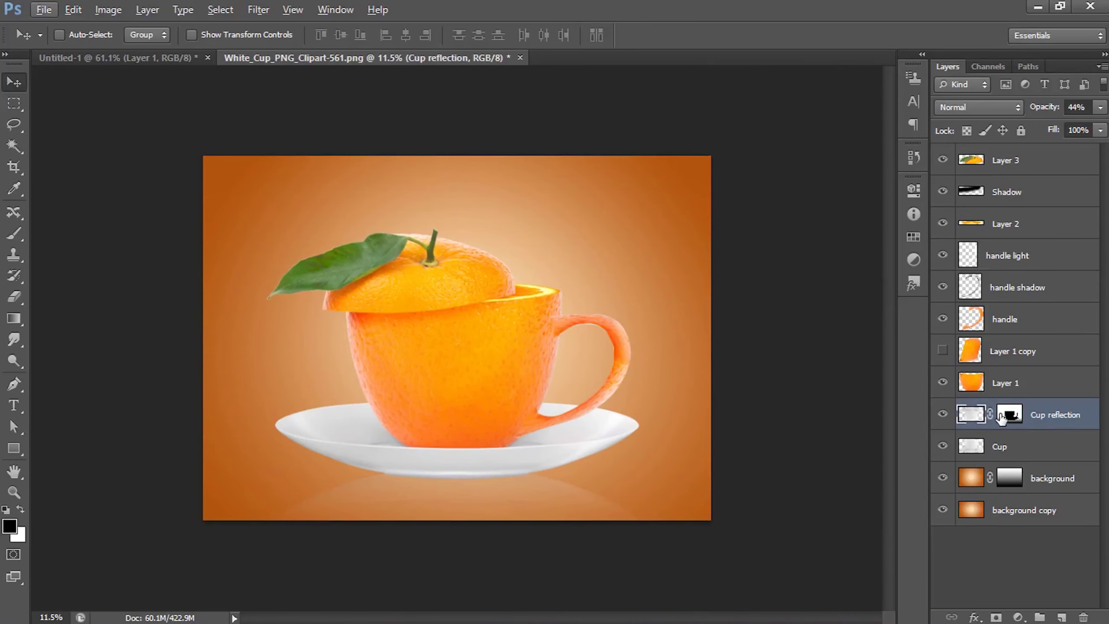
{"action": "left_click", "coordinate": [183, 61]}
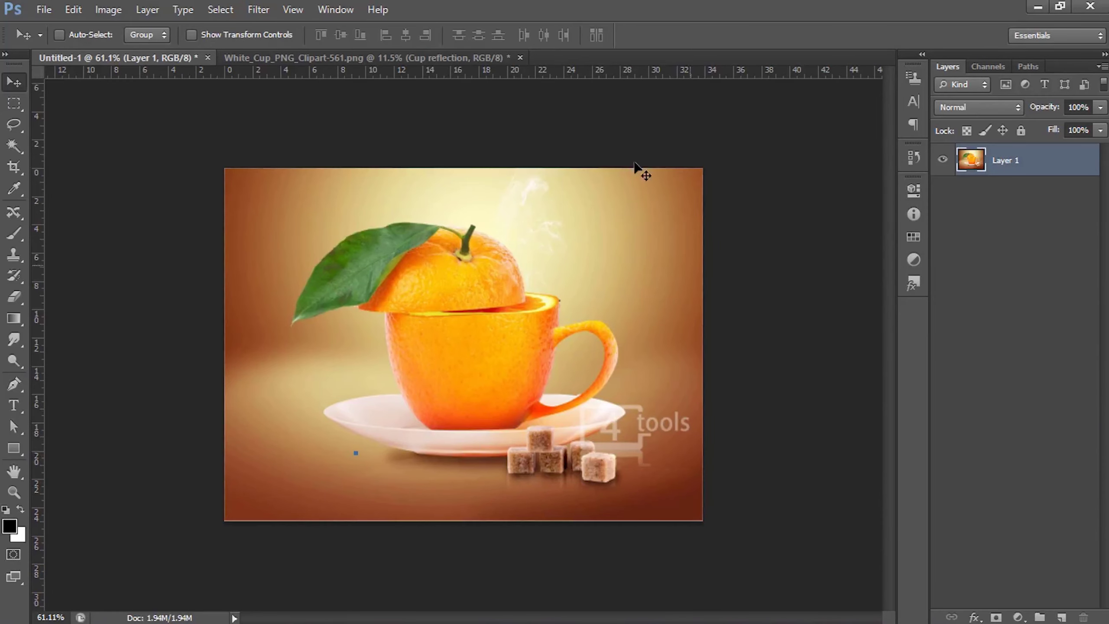
{"action": "left_click", "coordinate": [390, 59]}
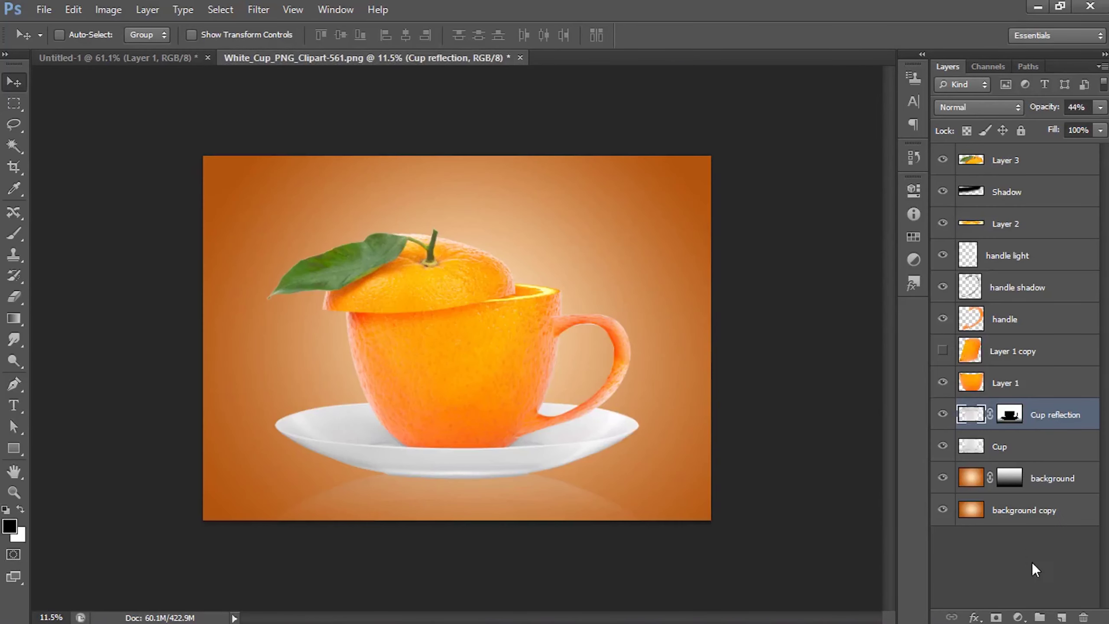
- On a new layer, make an elliptical selection along the saucer bottom feathered by 50 px
{"action": "left_click", "coordinate": [1067, 616]}
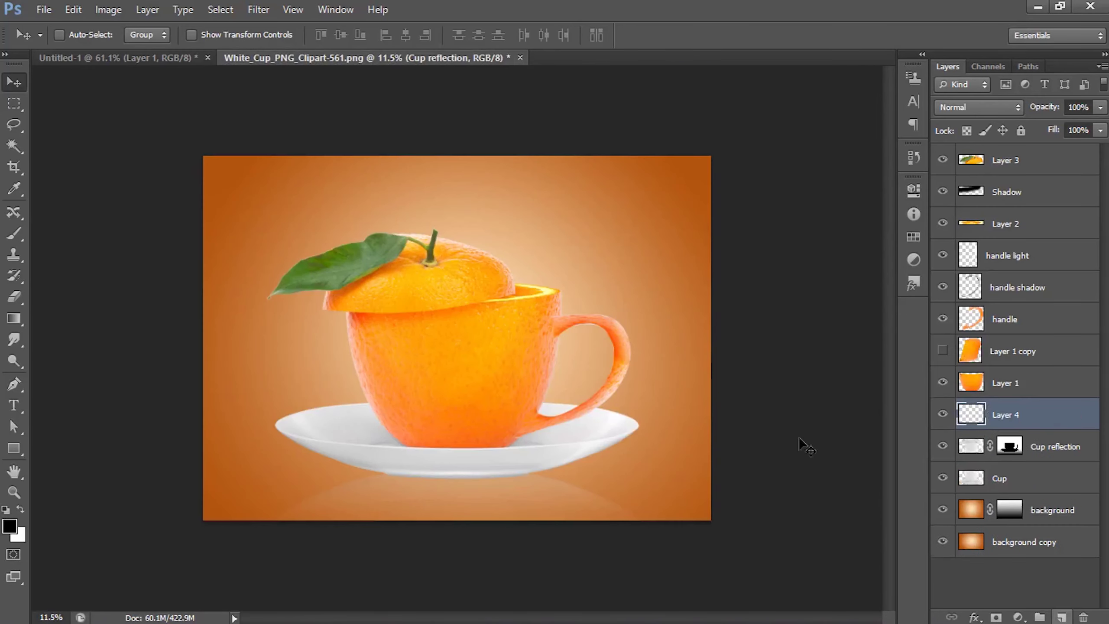
{"action": "left_click", "coordinate": [12, 106]}
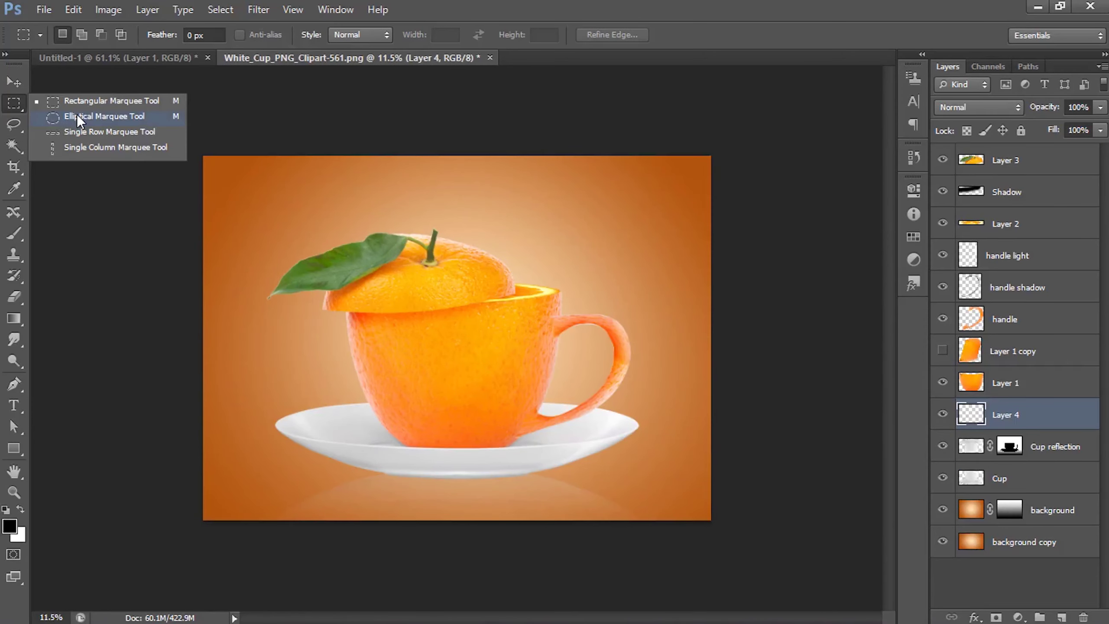
{"action": "left_click", "coordinate": [76, 116]}
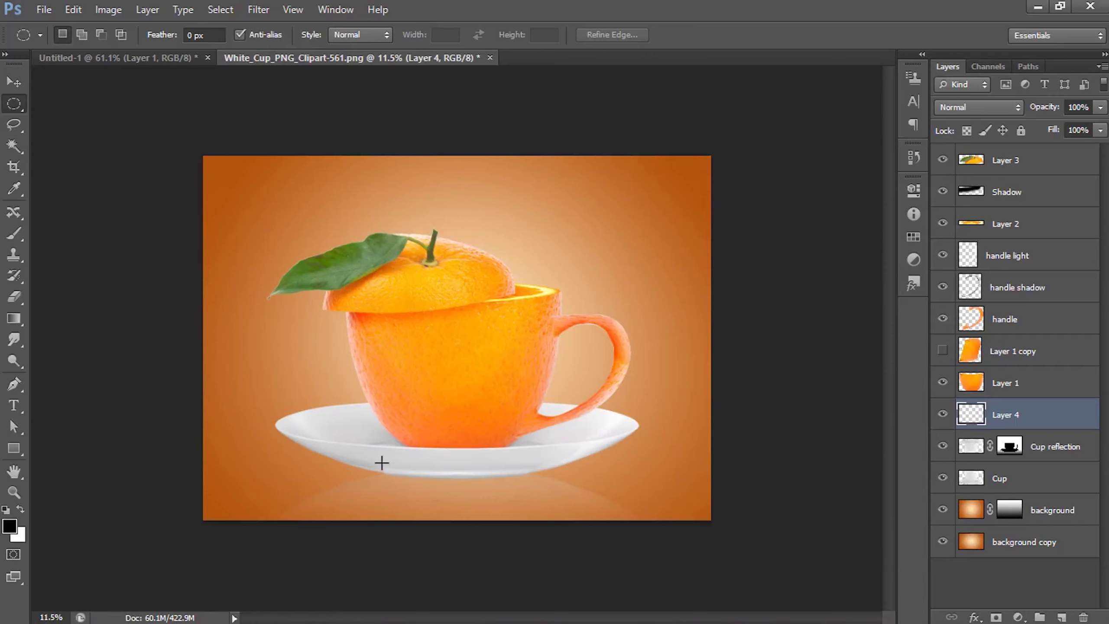
{"action": "left_click_drag", "start_coordinate": [382, 463], "coordinate": [561, 479]}
{"action": "left_click", "coordinate": [224, 9]}
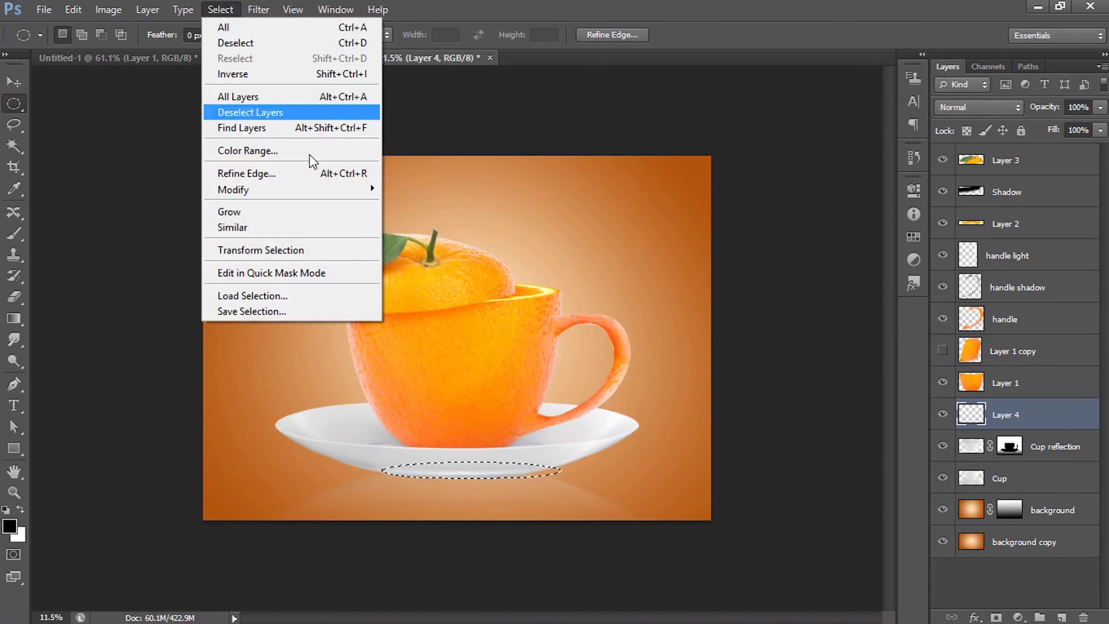
{"action": "mouse_move", "coordinate": [234, 189]}
{"action": "left_click", "coordinate": [471, 253]}
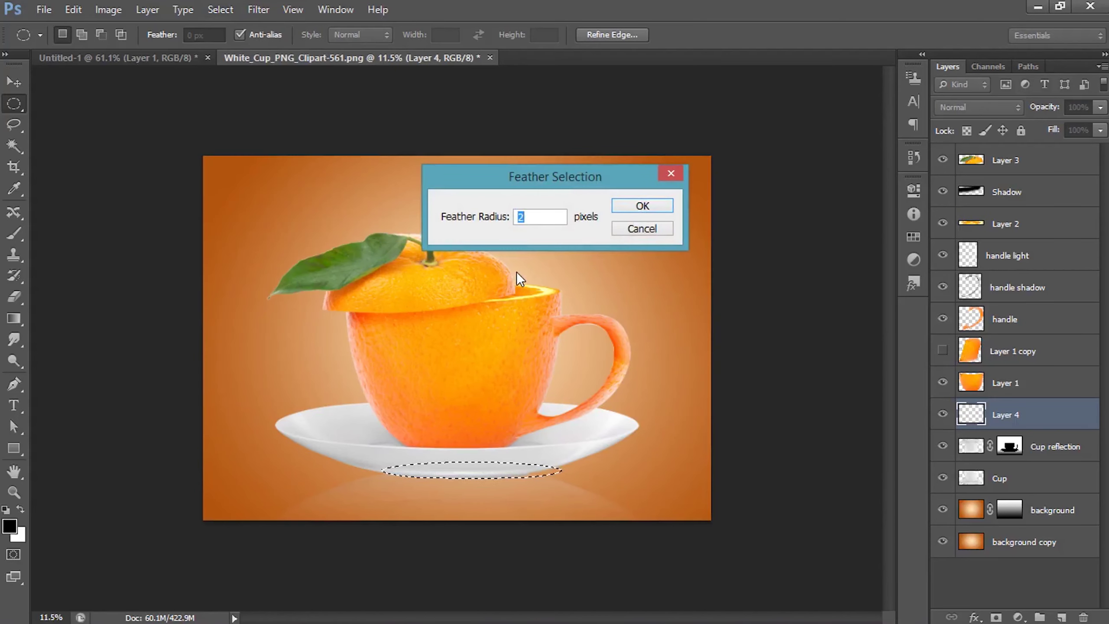
{"action": "type", "text": "50"}
{"action": "left_click", "coordinate": [659, 211]}
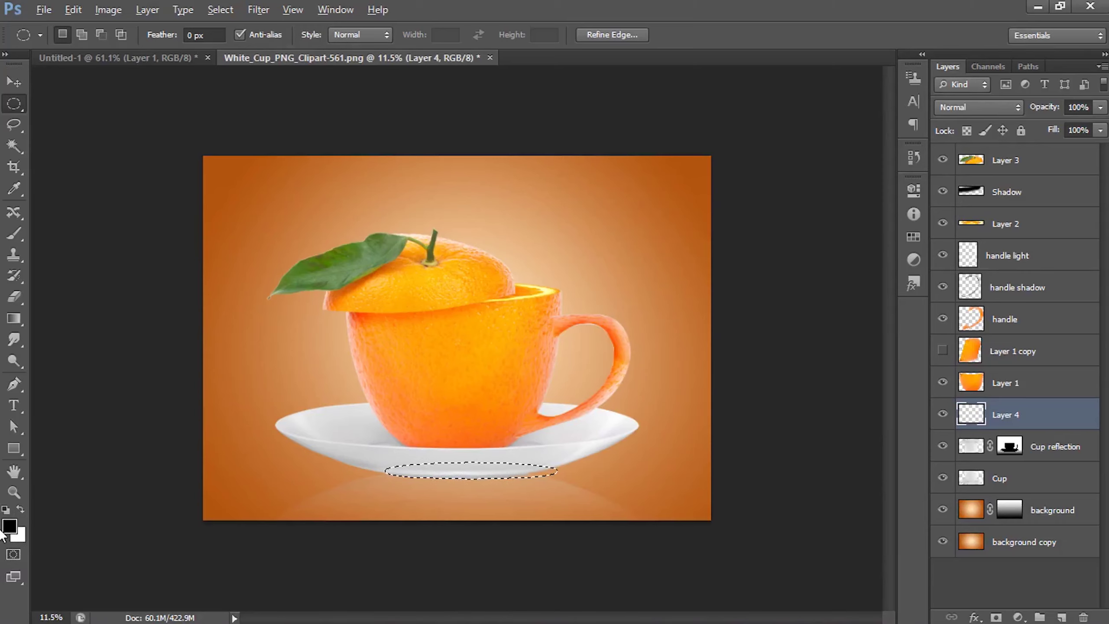
- Fill the feathered oval with black, deselect, and nudge the shadow left and down
{"action": "key", "text": "alt+BackSpace"}
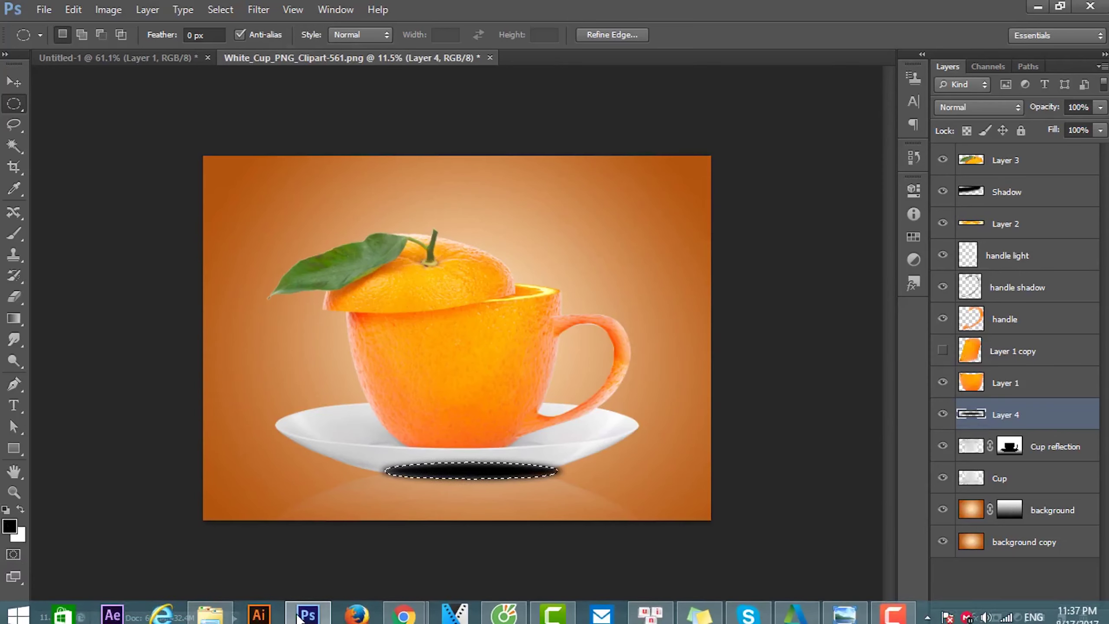
{"action": "key", "text": "ctrl+d"}
{"action": "key", "text": "v"}
{"action": "mouse_move", "coordinate": [476, 478]}
{"action": "left_mouse_down"}
{"action": "mouse_move", "coordinate": [446, 489]}
{"action": "mouse_move", "coordinate": [458, 484]}
{"action": "left_mouse_up"}
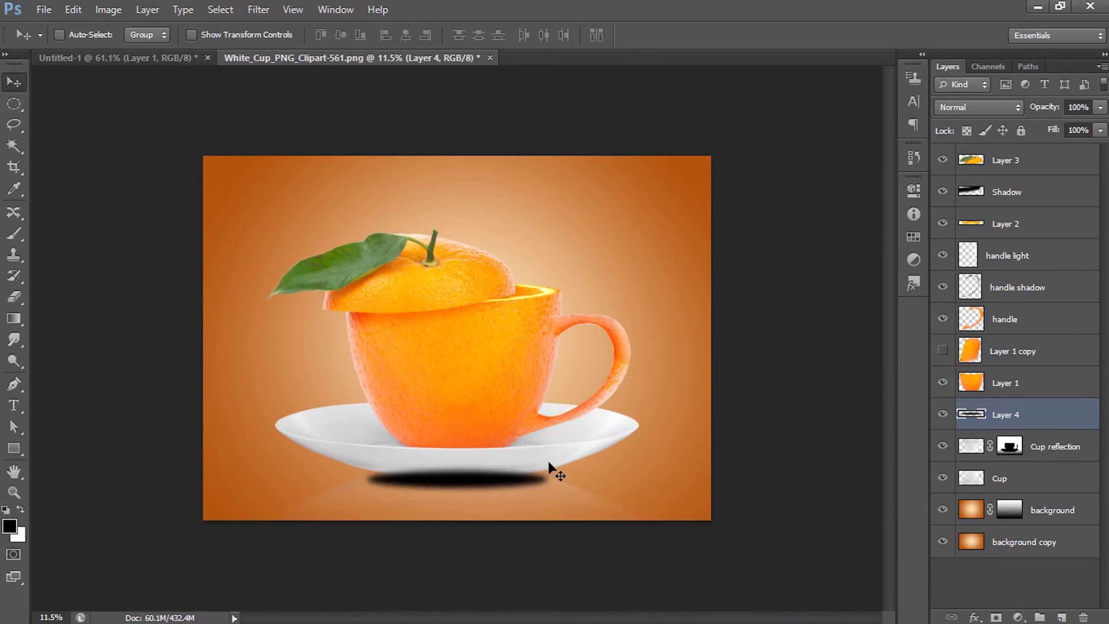
- Set Layer 4 to 73% opacity, move it below Cup, and position it under the saucer
{"action": "left_click", "coordinate": [1099, 109]}
{"action": "left_click", "coordinate": [1079, 124]}
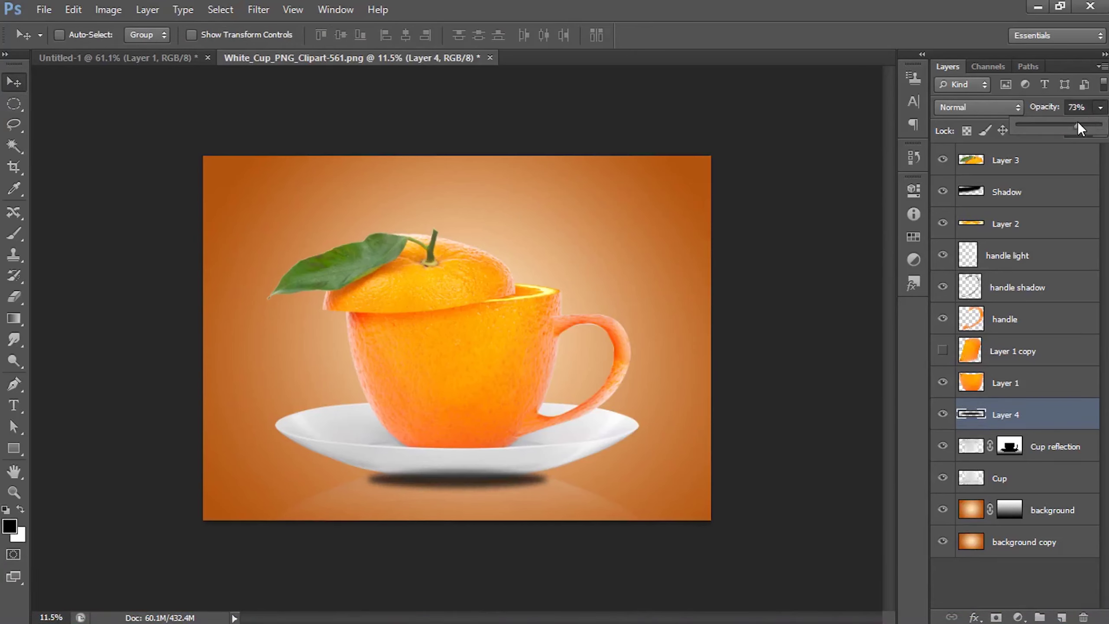
{"action": "left_click_drag", "start_coordinate": [1032, 420], "coordinate": [1024, 492]}
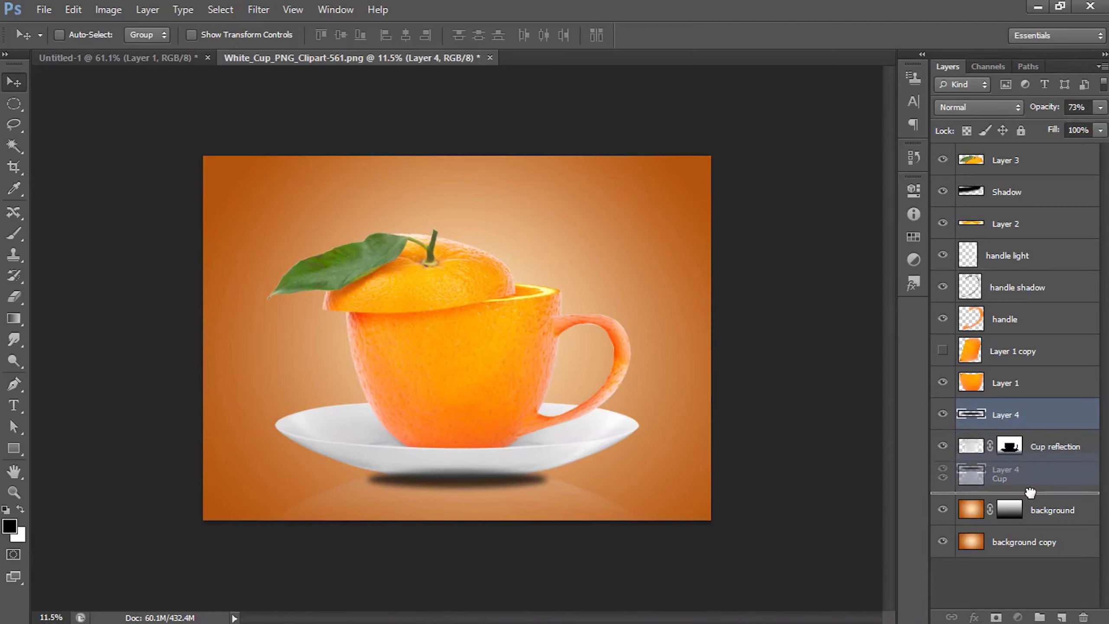
{"action": "left_click_drag", "start_coordinate": [507, 492], "coordinate": [515, 493]}
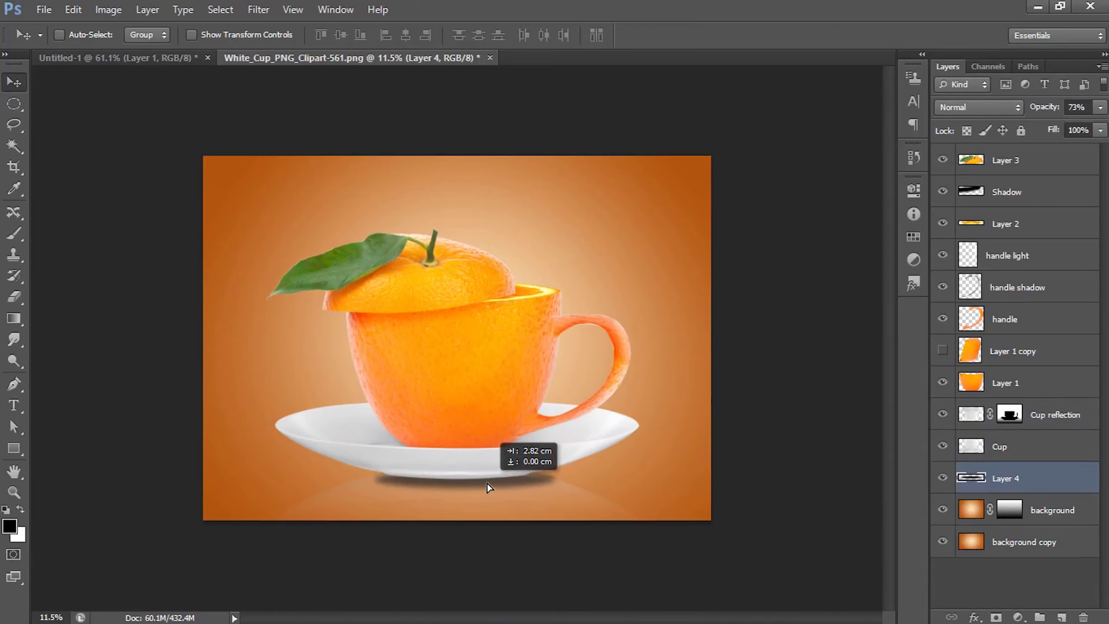
{"action": "key", "text": "Up"}
{"action": "key", "text": "Up"}
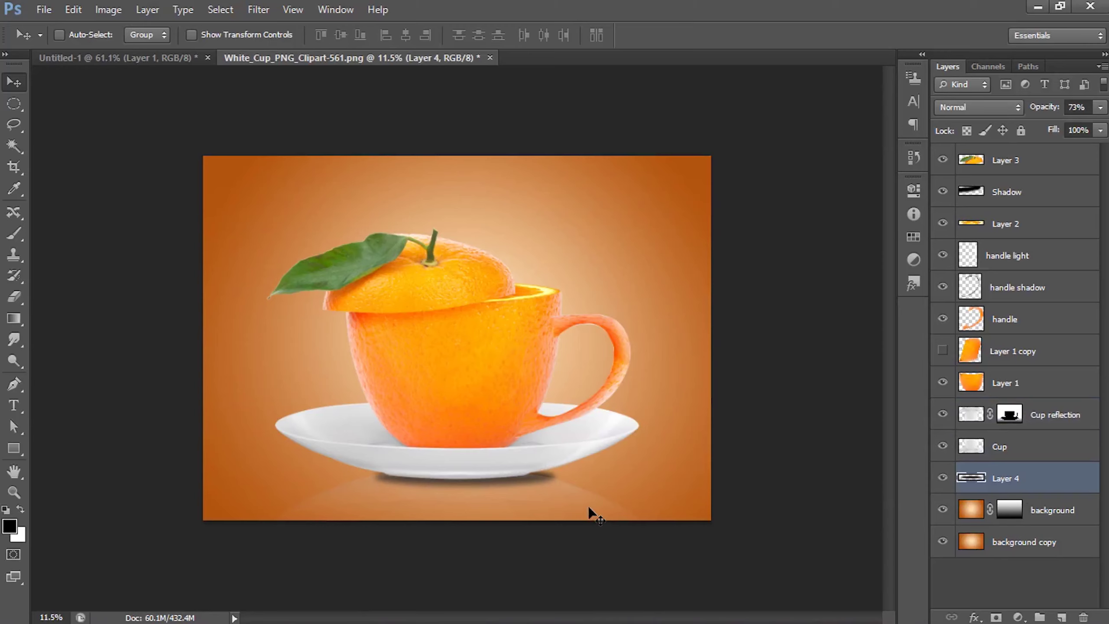
- Switch the shadow to Soft Light at 100% opacity and fine-tune its position
{"action": "left_click", "coordinate": [997, 110]}
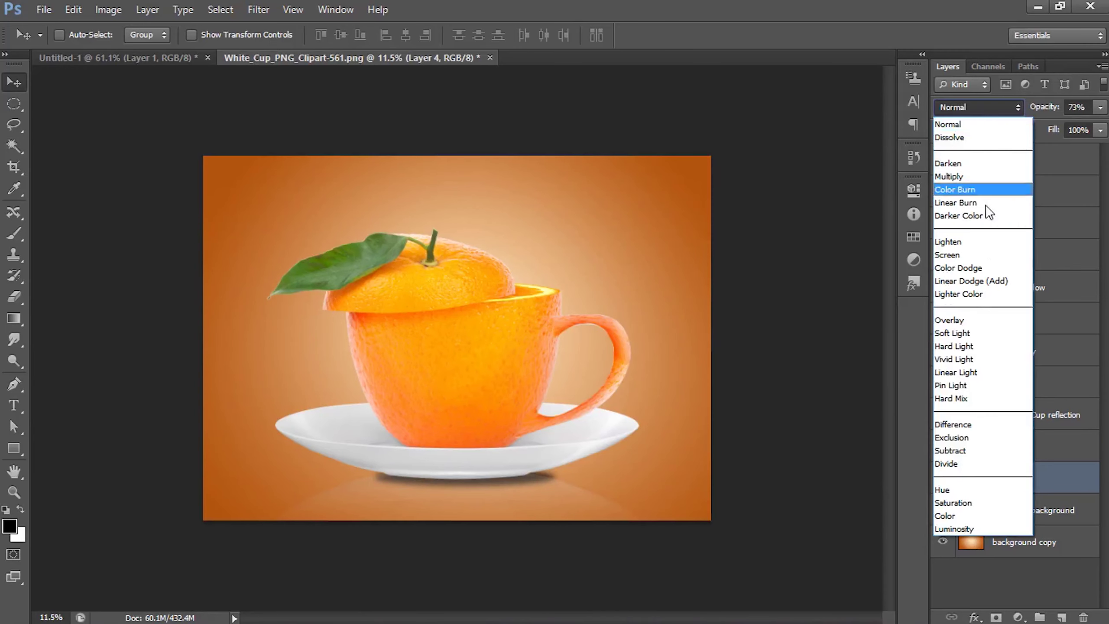
{"action": "left_click", "coordinate": [969, 332]}
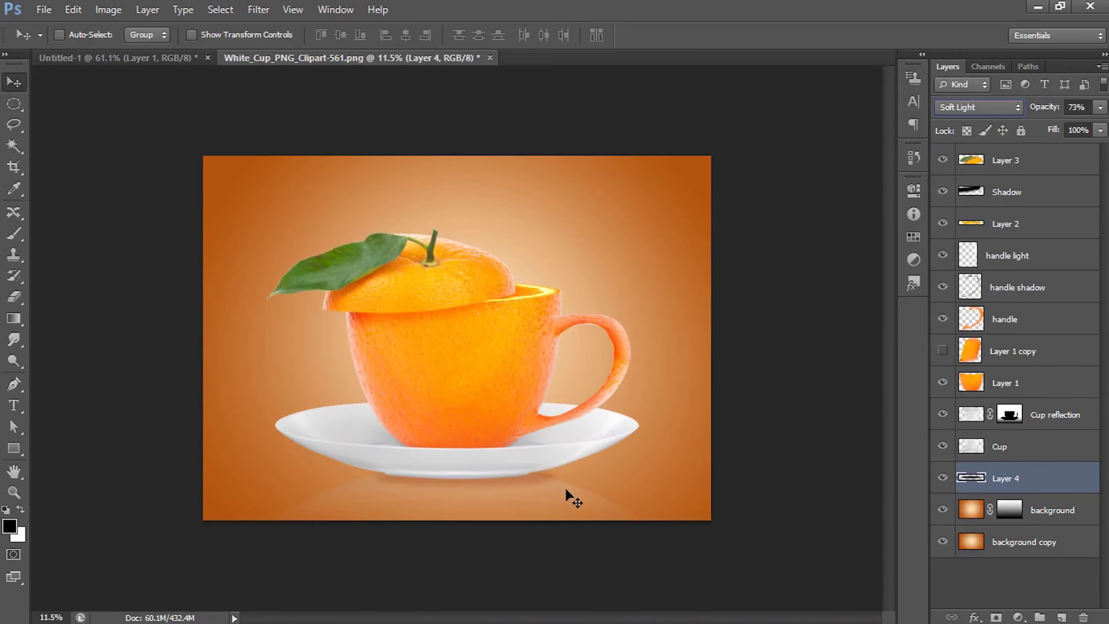
{"action": "left_click_drag", "start_coordinate": [565, 489], "coordinate": [532, 492]}
{"action": "left_click", "coordinate": [1100, 107]}
{"action": "left_click_drag", "start_coordinate": [1081, 125], "coordinate": [1104, 125]}
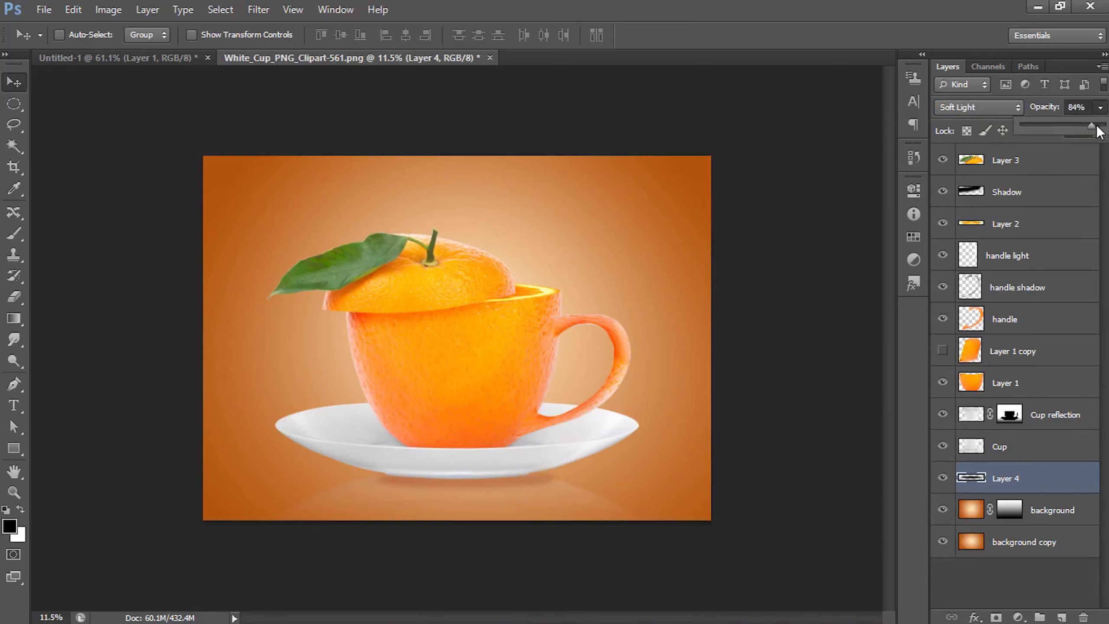
{"action": "left_click", "coordinate": [509, 462]}
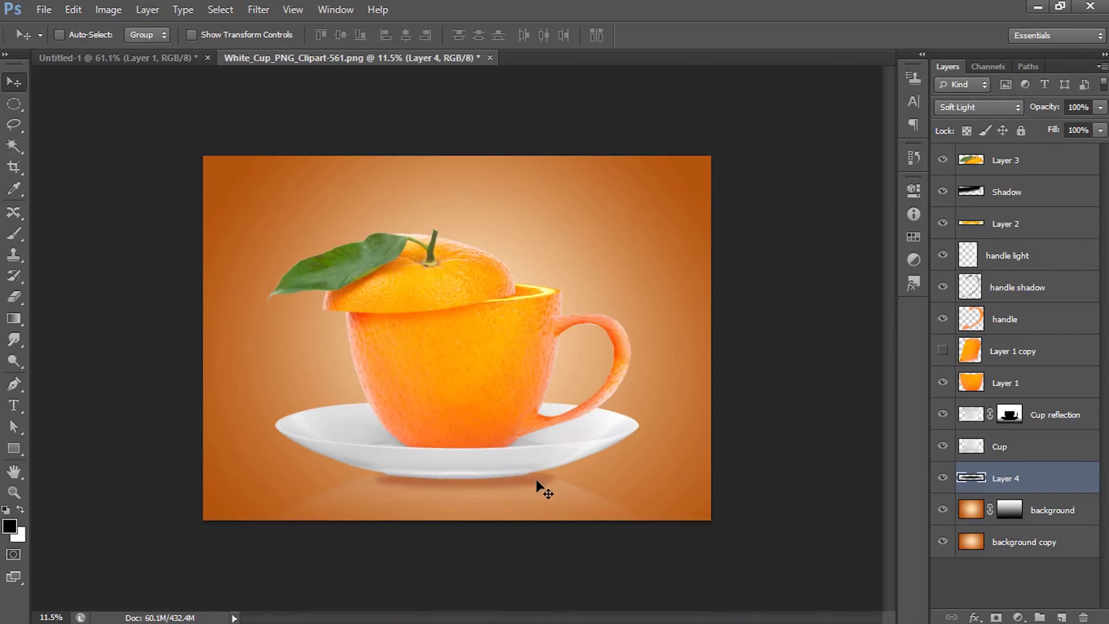
{"action": "key", "text": "Up"}
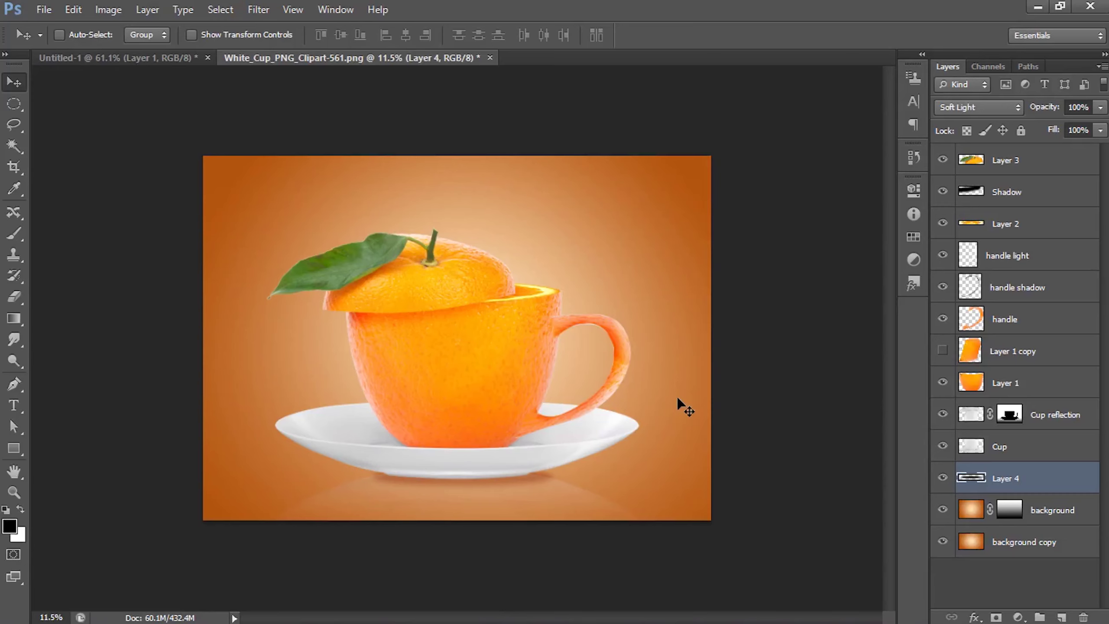
- Duplicate the shadow layer as Layer 4 copy to deepen it
{"action": "scroll", "coordinate": [677, 402], "scroll_direction": "down", "scroll_amount": 2}
{"action": "scroll", "coordinate": [530, 442], "scroll_direction": "up", "scroll_amount": 2}
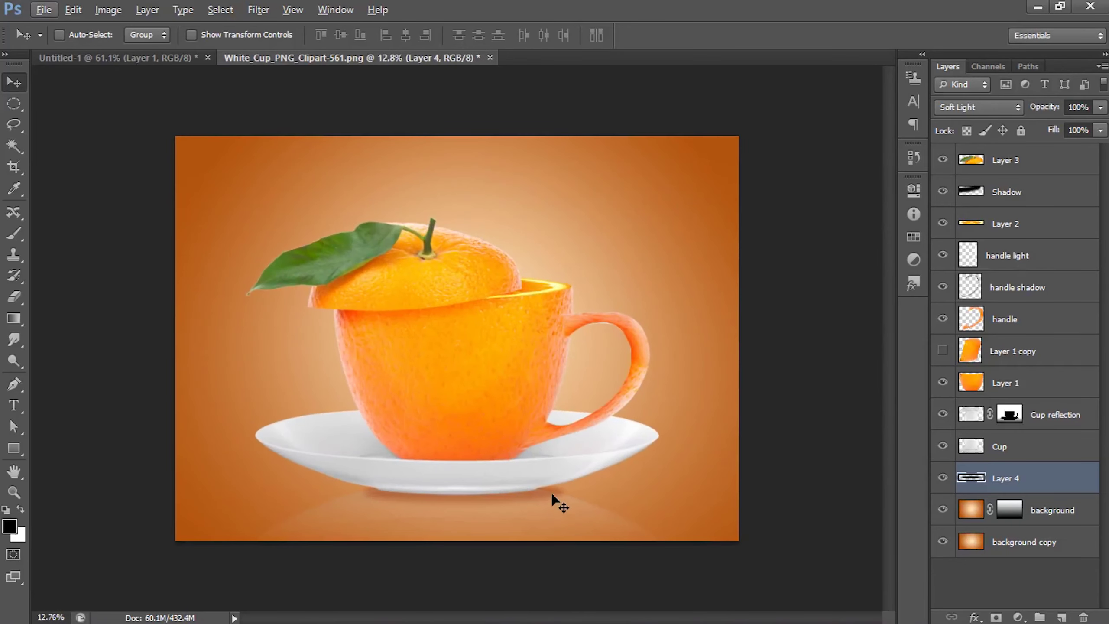
{"action": "key", "text": "ctrl+j"}
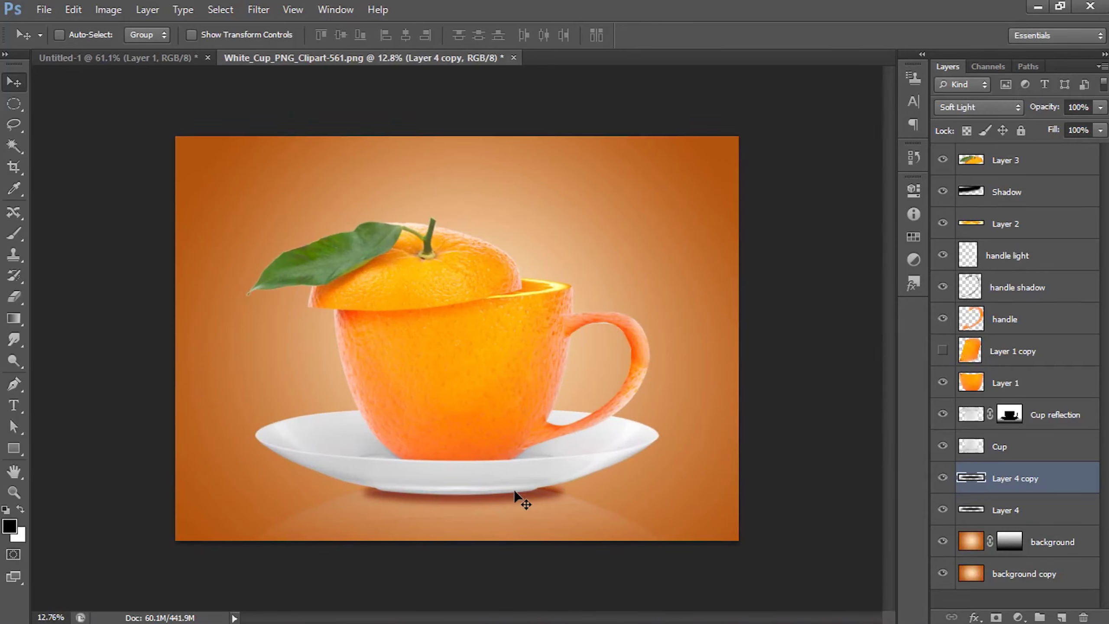
{"action": "left_click", "coordinate": [1007, 511], "text": "shift"}
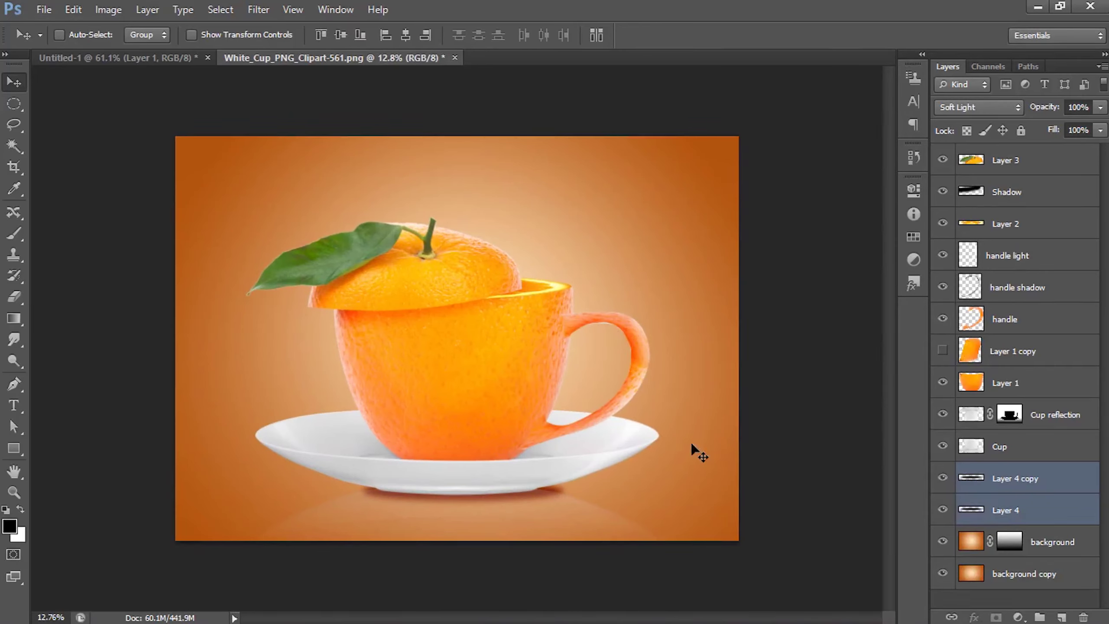
{"action": "left_click", "coordinate": [1044, 446]}
- Load the cup-and-saucer outline as a selection and add a new layer above Cup
{"action": "scroll", "coordinate": [624, 478], "scroll_direction": "down", "scroll_amount": 2}
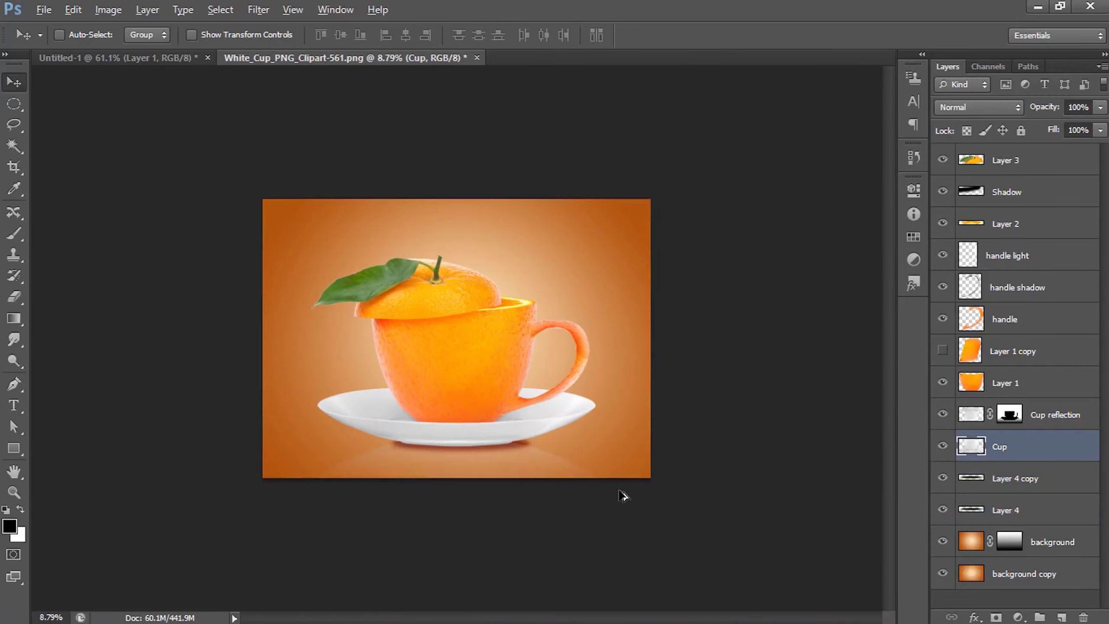
{"action": "scroll", "coordinate": [624, 496], "scroll_direction": "up", "scroll_amount": 1}
{"action": "scroll", "coordinate": [449, 430], "scroll_direction": "up", "scroll_amount": 1}
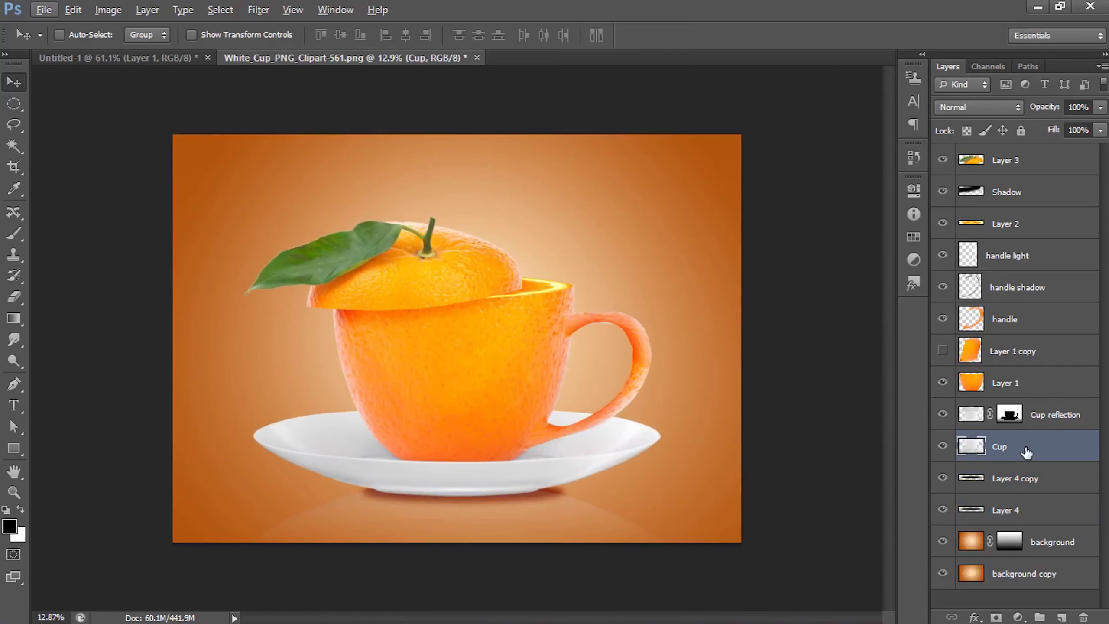
{"action": "left_click", "coordinate": [971, 446], "text": "ctrl"}
{"action": "left_click", "coordinate": [1062, 617]}
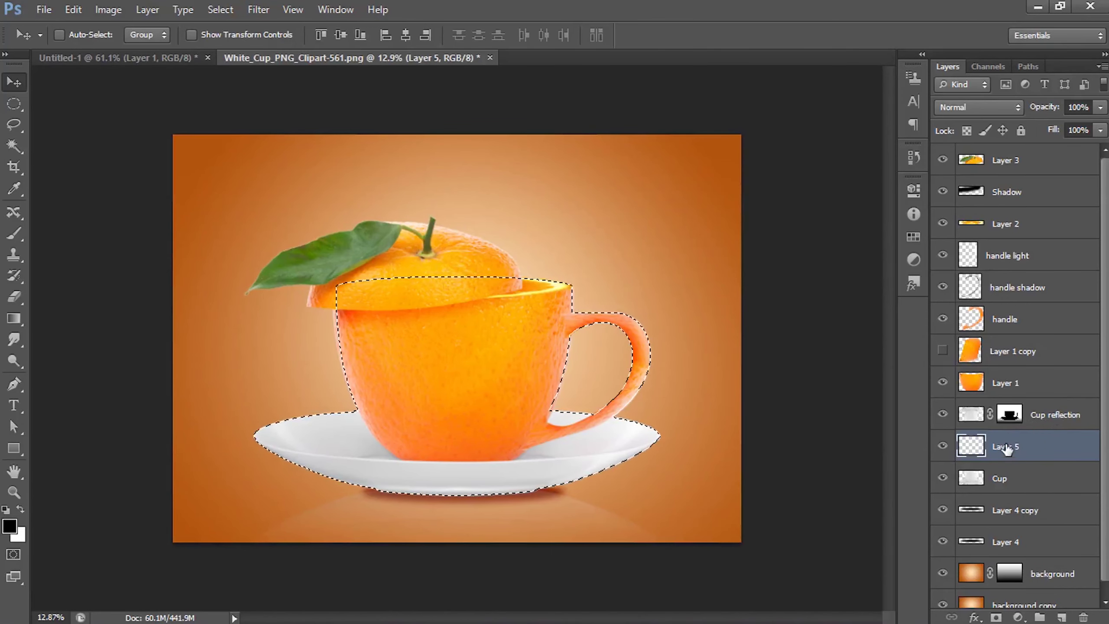
- Sample the cup's orange and paint a soft stroke across the saucer with a ~329 px brush
{"action": "left_click", "coordinate": [14, 236]}
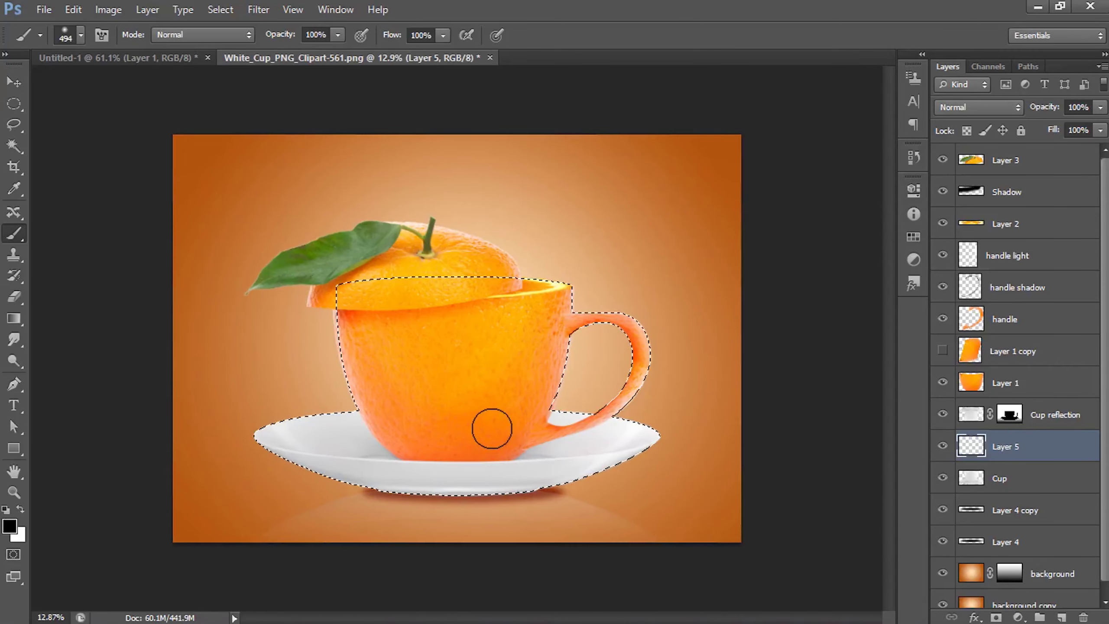
{"action": "key", "text": "i"}
{"action": "left_click", "coordinate": [513, 446]}
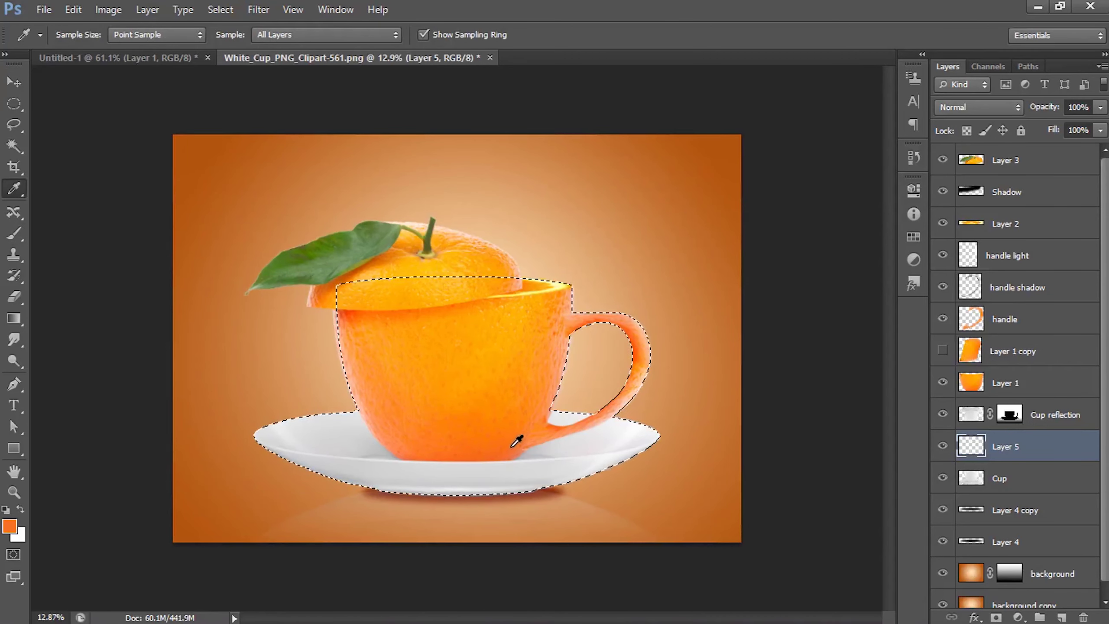
{"action": "left_click", "coordinate": [14, 235]}
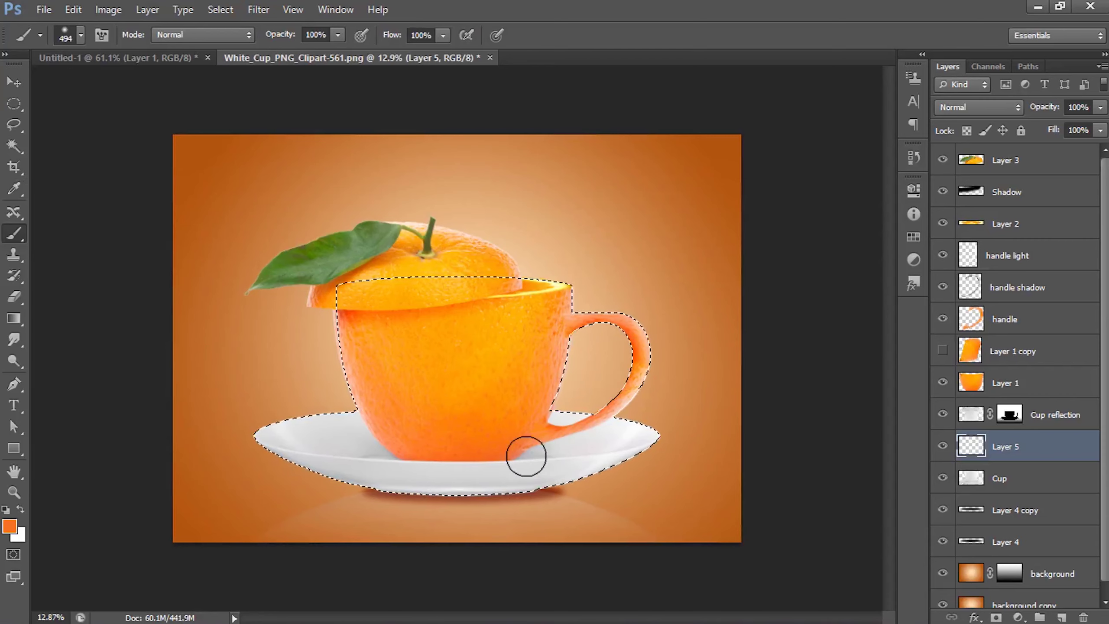
{"action": "scroll", "coordinate": [560, 458], "scroll_direction": "up", "scroll_amount": 3}
{"action": "right_click", "coordinate": [650, 494]}
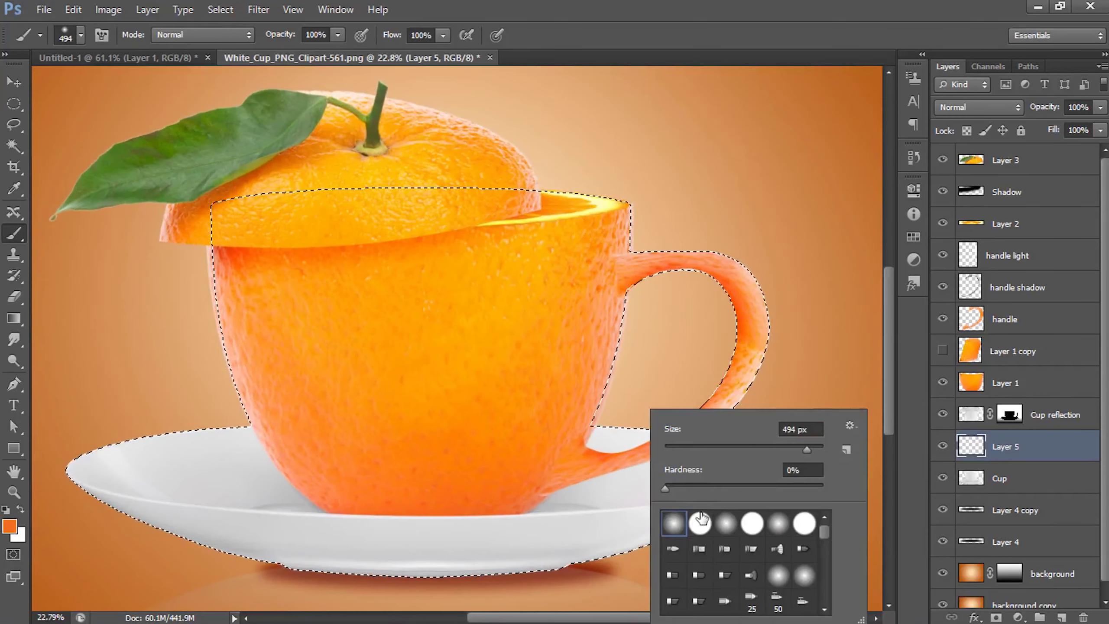
{"action": "left_click_drag", "start_coordinate": [761, 447], "coordinate": [752, 449]}
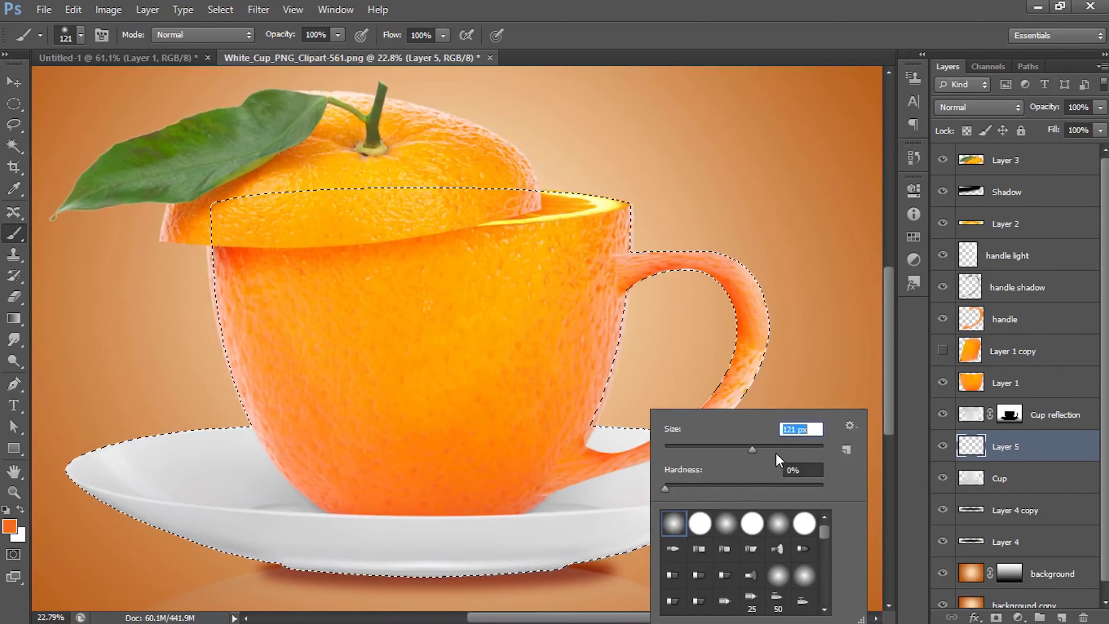
{"action": "left_click", "coordinate": [795, 447]}
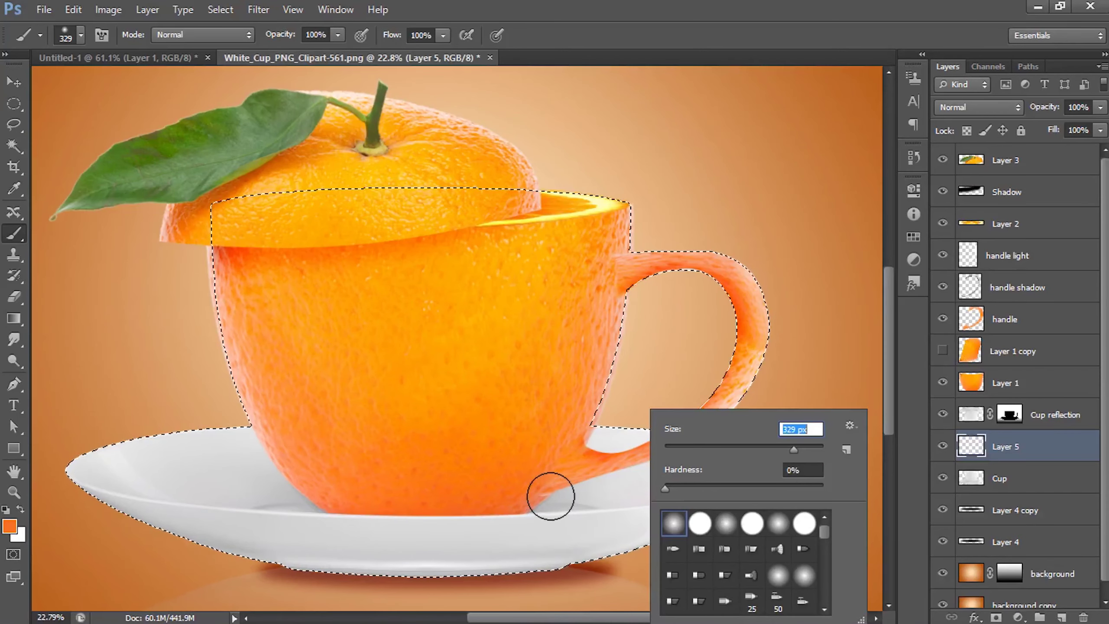
{"action": "left_click_drag", "start_coordinate": [551, 496], "coordinate": [664, 480]}
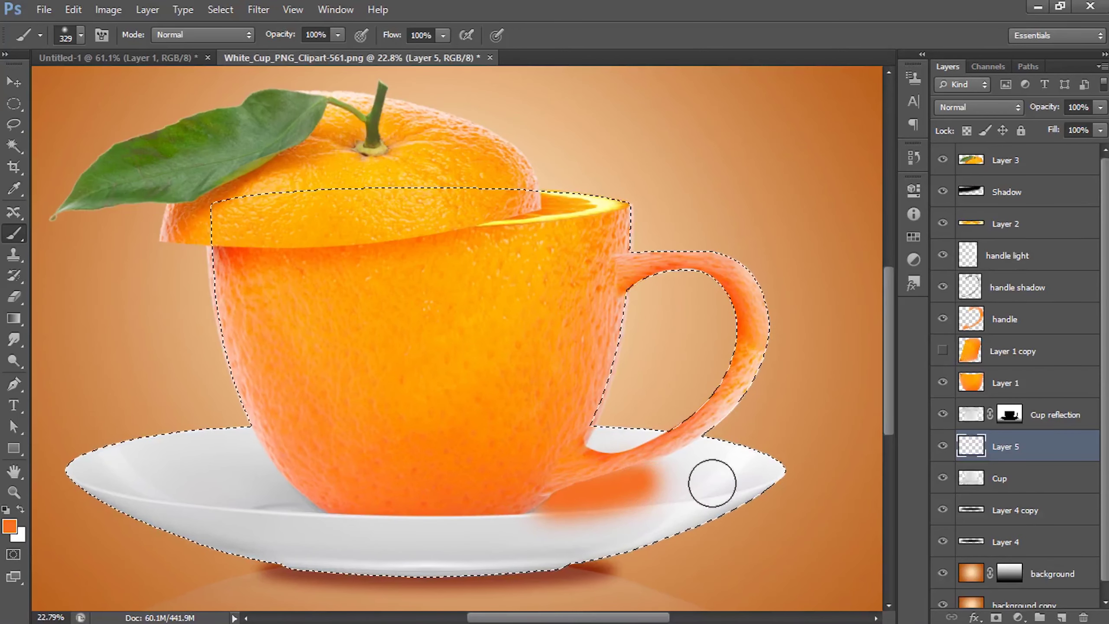
- Set Layer 5 to Soft Light, paint more orange by the handle and rim, then deselect
{"action": "left_click", "coordinate": [1005, 107]}
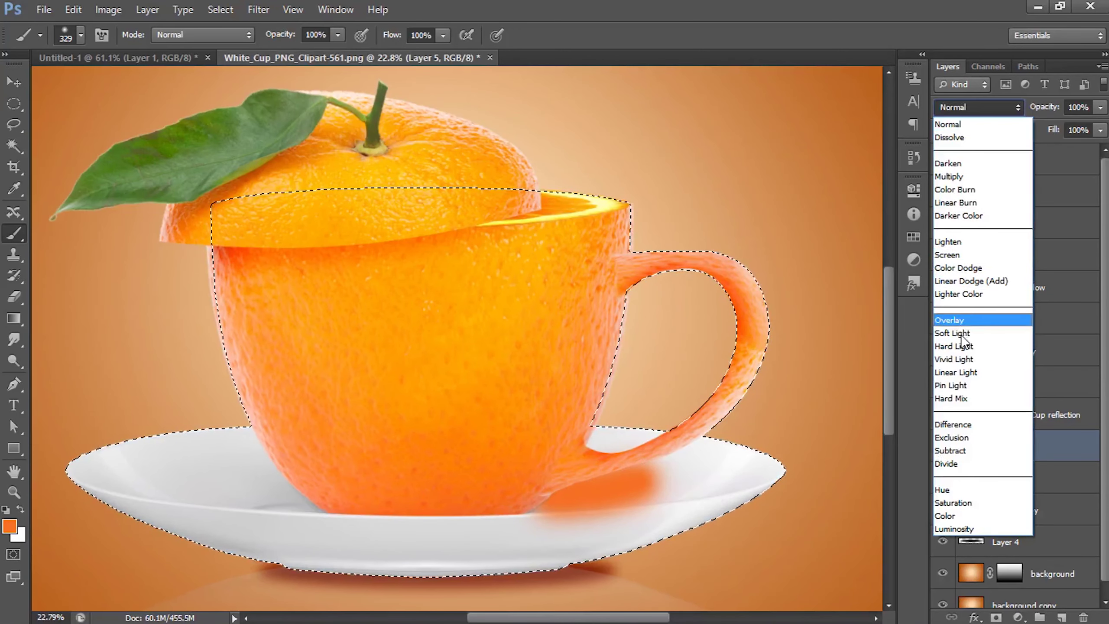
{"action": "left_click", "coordinate": [962, 335]}
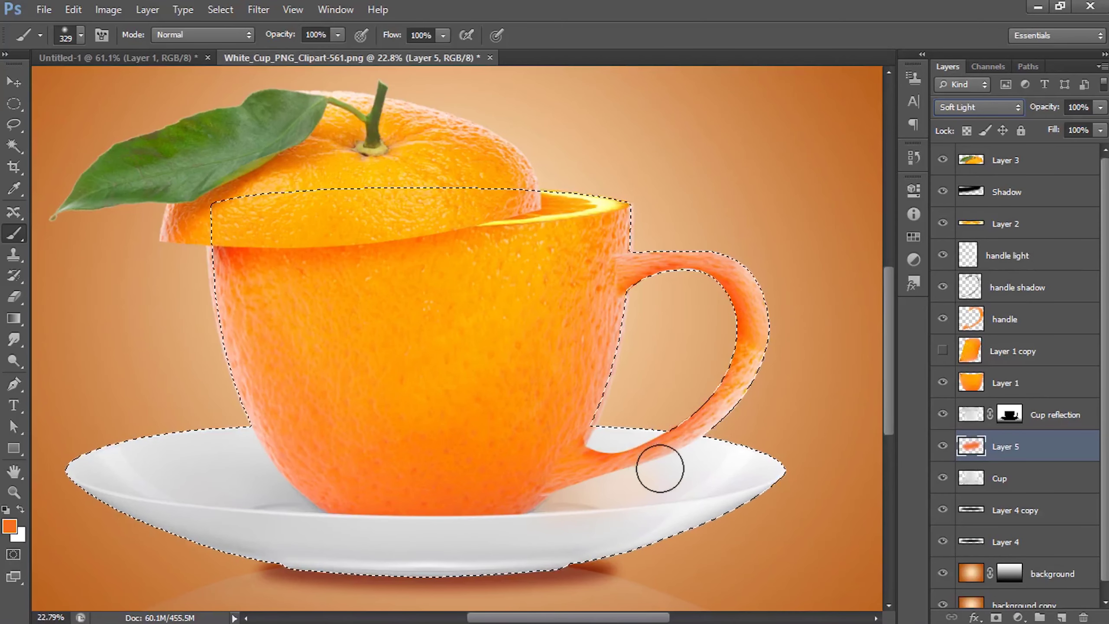
{"action": "scroll", "coordinate": [672, 459], "scroll_direction": "down", "scroll_amount": 1}
{"action": "scroll", "coordinate": [681, 453], "scroll_direction": "down", "scroll_amount": 1}
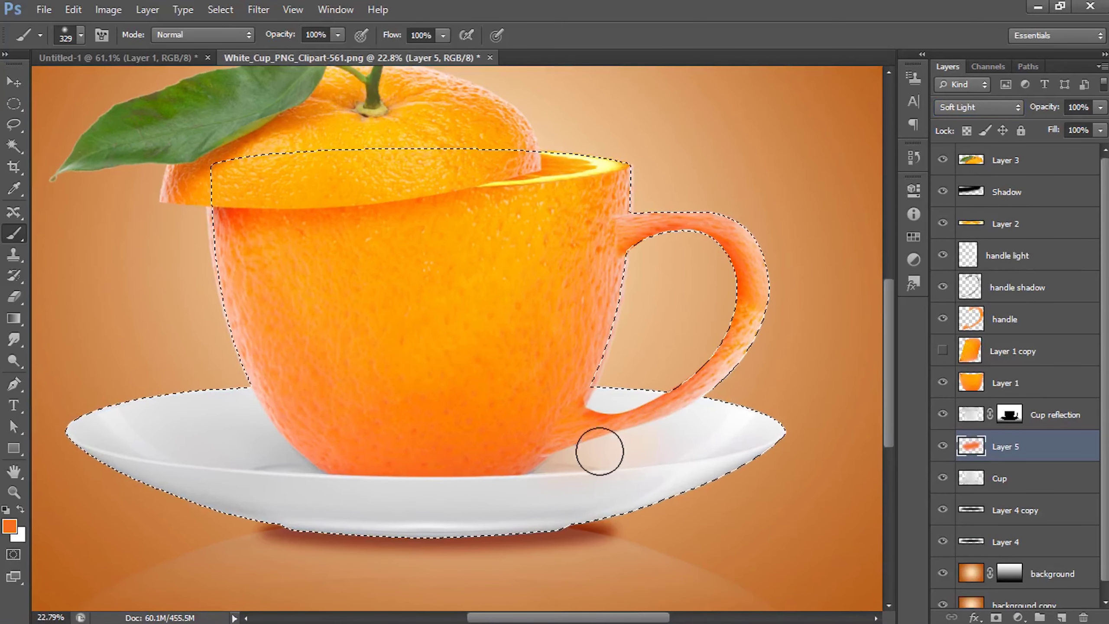
{"action": "left_click_drag", "start_coordinate": [600, 452], "coordinate": [744, 433]}
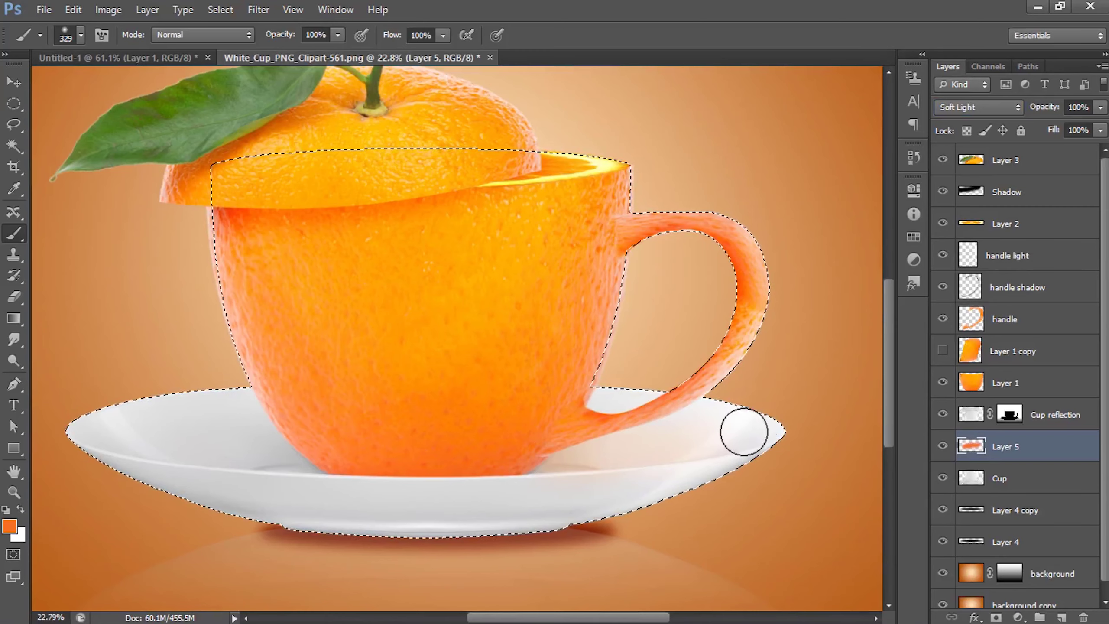
{"action": "scroll", "coordinate": [699, 430], "scroll_direction": "down", "scroll_amount": 1}
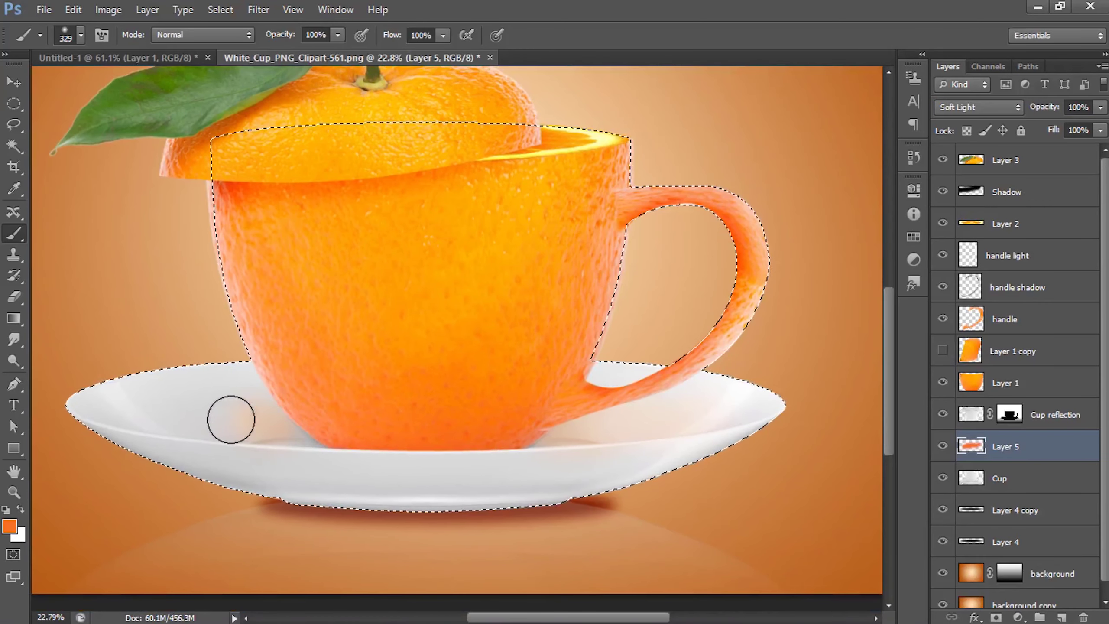
{"action": "mouse_move", "coordinate": [231, 420]}
{"action": "left_mouse_down"}
{"action": "mouse_move", "coordinate": [446, 465]}
{"action": "mouse_move", "coordinate": [341, 502]}
{"action": "mouse_move", "coordinate": [286, 496]}
{"action": "mouse_move", "coordinate": [312, 486]}
{"action": "mouse_move", "coordinate": [571, 504]}
{"action": "mouse_move", "coordinate": [736, 448]}
{"action": "mouse_move", "coordinate": [622, 491]}
{"action": "mouse_move", "coordinate": [383, 525]}
{"action": "mouse_move", "coordinate": [255, 506]}
{"action": "mouse_move", "coordinate": [72, 444]}
{"action": "mouse_move", "coordinate": [216, 421]}
{"action": "mouse_move", "coordinate": [384, 431]}
{"action": "mouse_move", "coordinate": [87, 394]}
{"action": "left_mouse_up"}
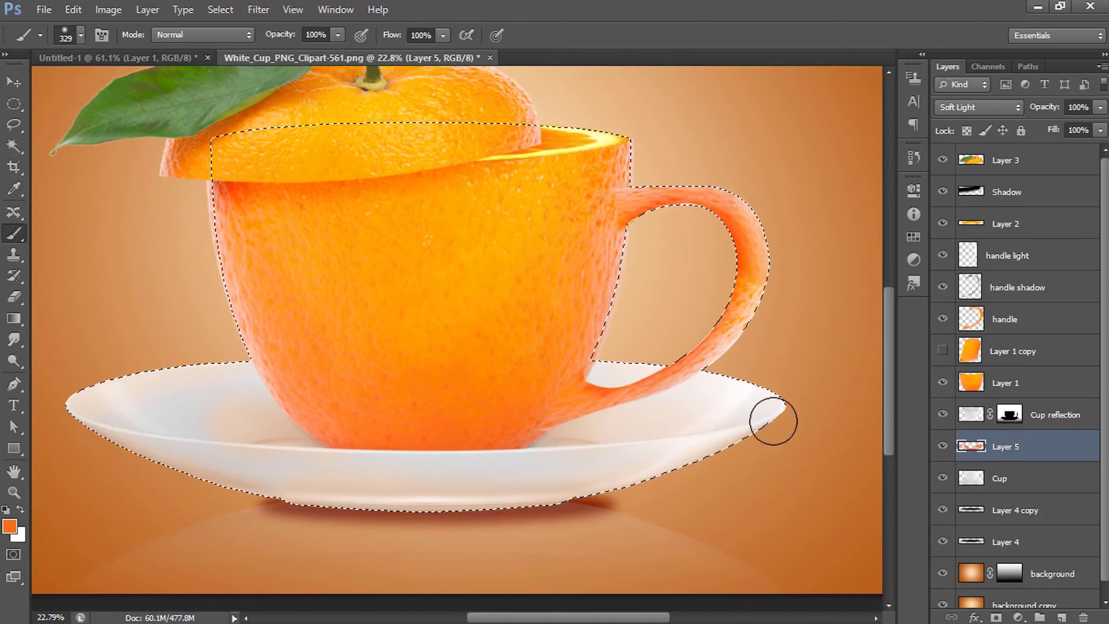
{"action": "key", "text": "ctrl+d"}
- Drag the brown sugar cubes PNG from Explorer into Photoshop as its own document
{"action": "scroll", "coordinate": [738, 430], "scroll_direction": "down", "scroll_amount": 2}
{"action": "scroll", "coordinate": [710, 424], "scroll_direction": "down", "scroll_amount": 2}
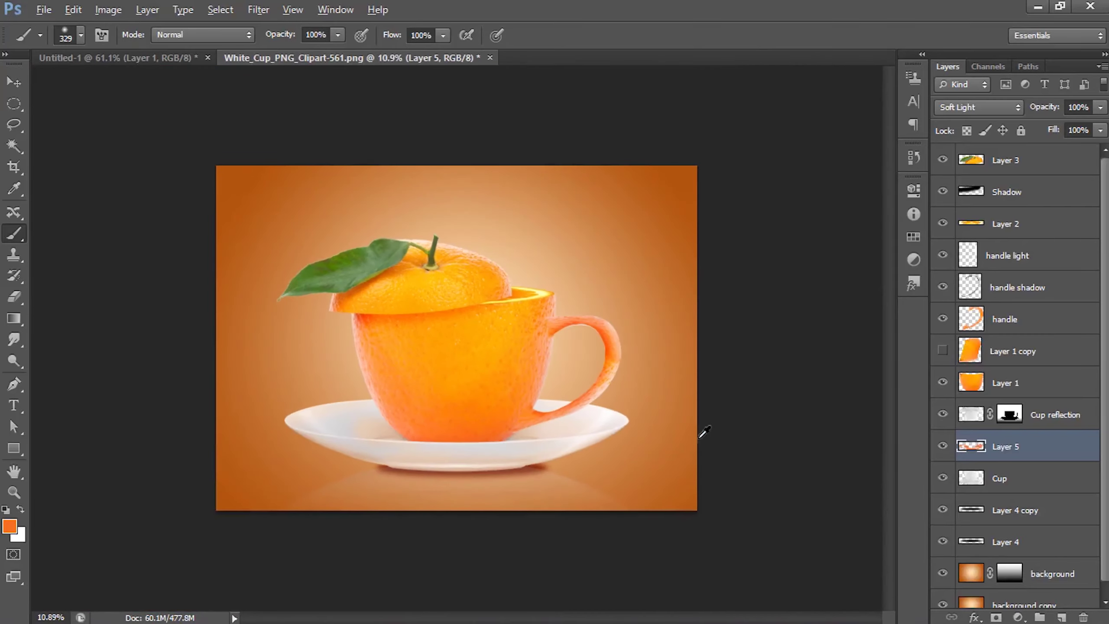
{"action": "scroll", "coordinate": [554, 463], "scroll_direction": "down", "scroll_amount": 1}
{"action": "scroll", "coordinate": [568, 450], "scroll_direction": "up", "scroll_amount": 2}
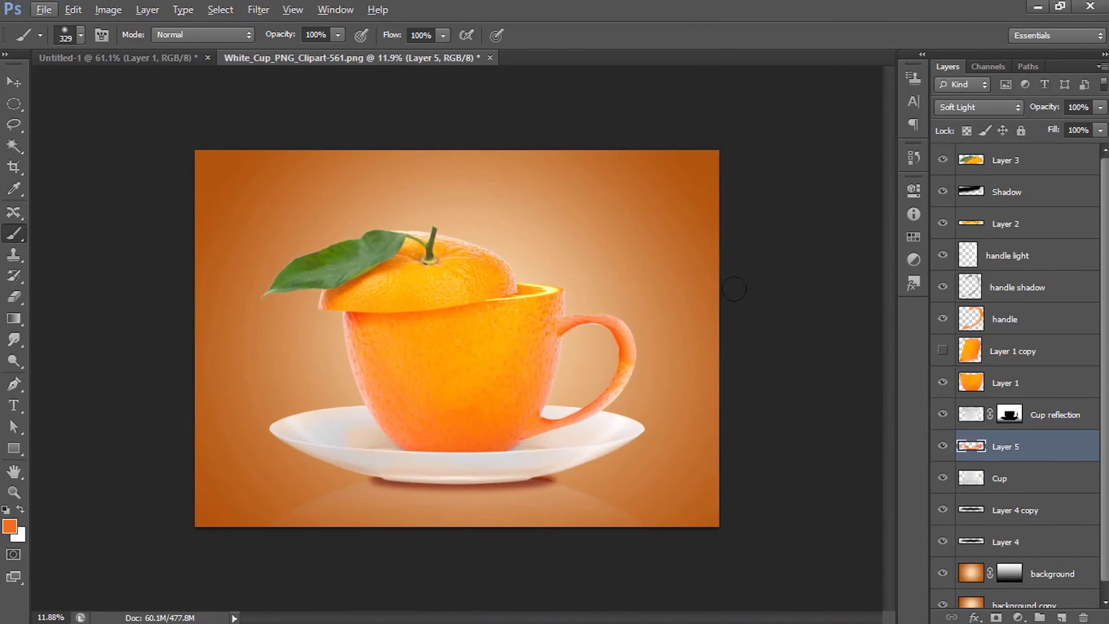
{"action": "left_click", "coordinate": [212, 610]}
{"action": "left_click", "coordinate": [271, 131]}
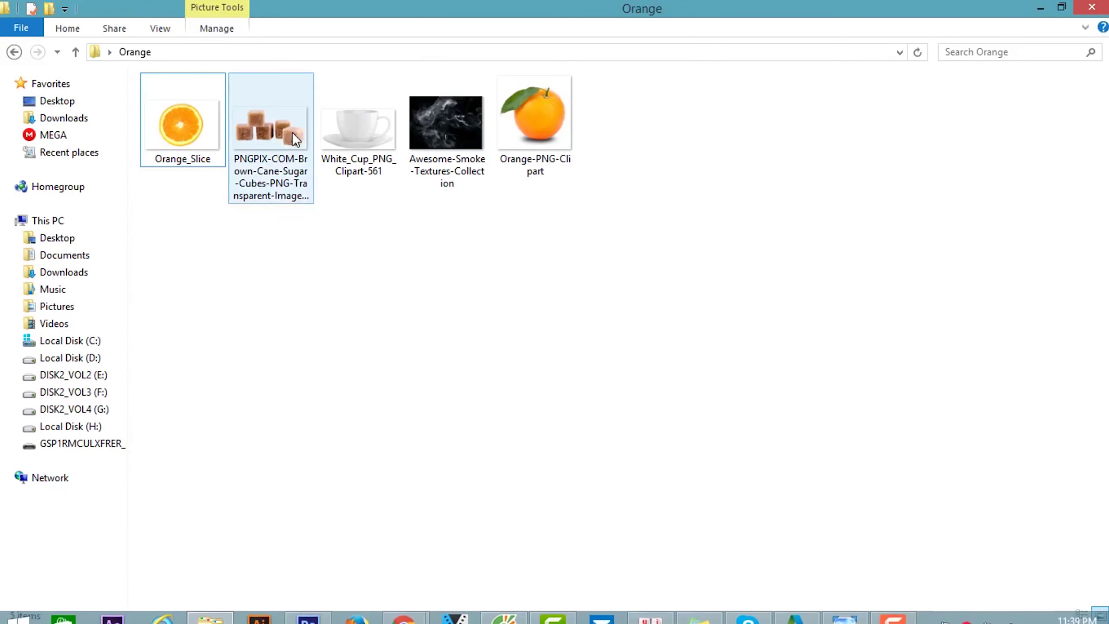
{"action": "left_click_drag", "start_coordinate": [355, 296], "coordinate": [363, 619]}
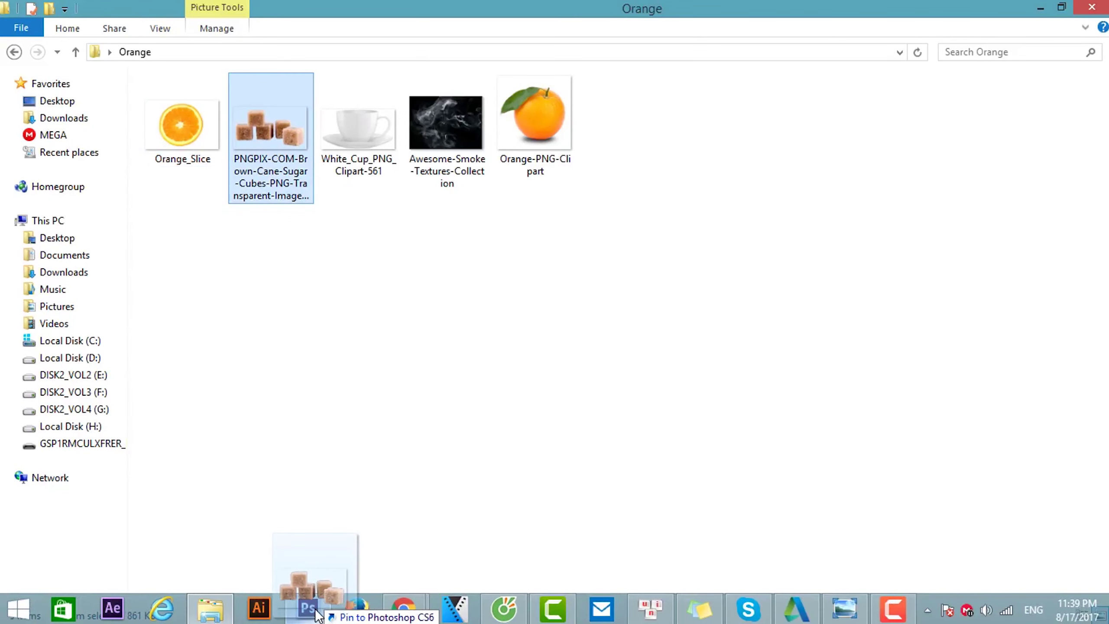
{"action": "left_click_drag", "start_coordinate": [309, 614], "coordinate": [571, 54]}
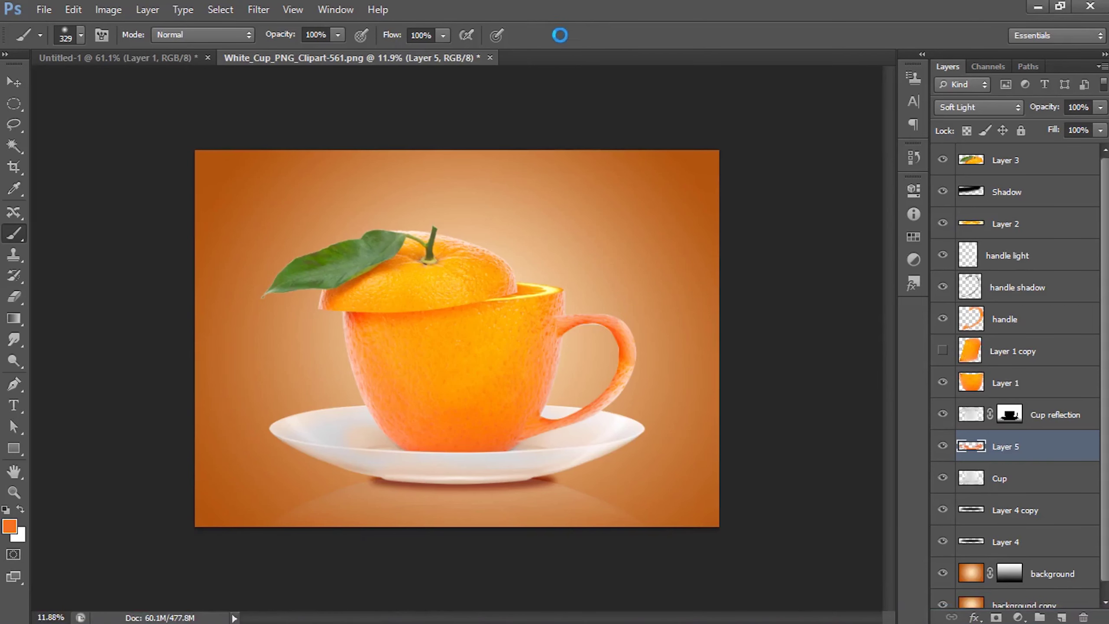
- Drag the brown sugar cubes into the teacup document as Layer 6, nudged left beside the saucer
{"action": "key", "text": "v"}
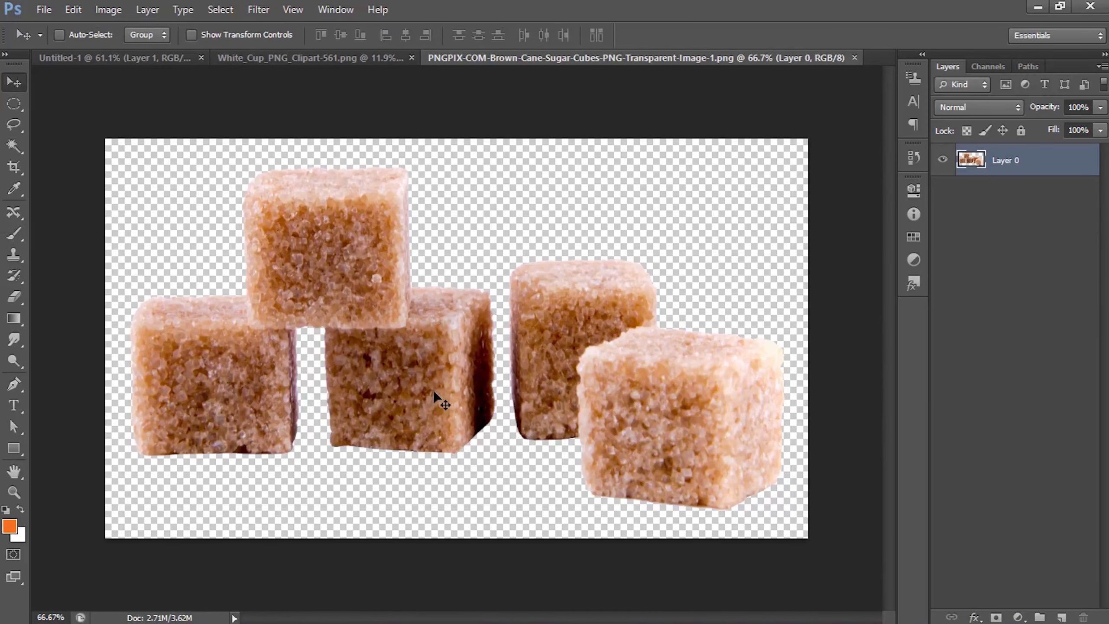
{"action": "mouse_move", "coordinate": [336, 276]}
{"action": "left_mouse_down"}
{"action": "mouse_move", "coordinate": [542, 415]}
{"action": "mouse_move", "coordinate": [585, 459]}
{"action": "mouse_move", "coordinate": [605, 503]}
{"action": "left_mouse_up"}
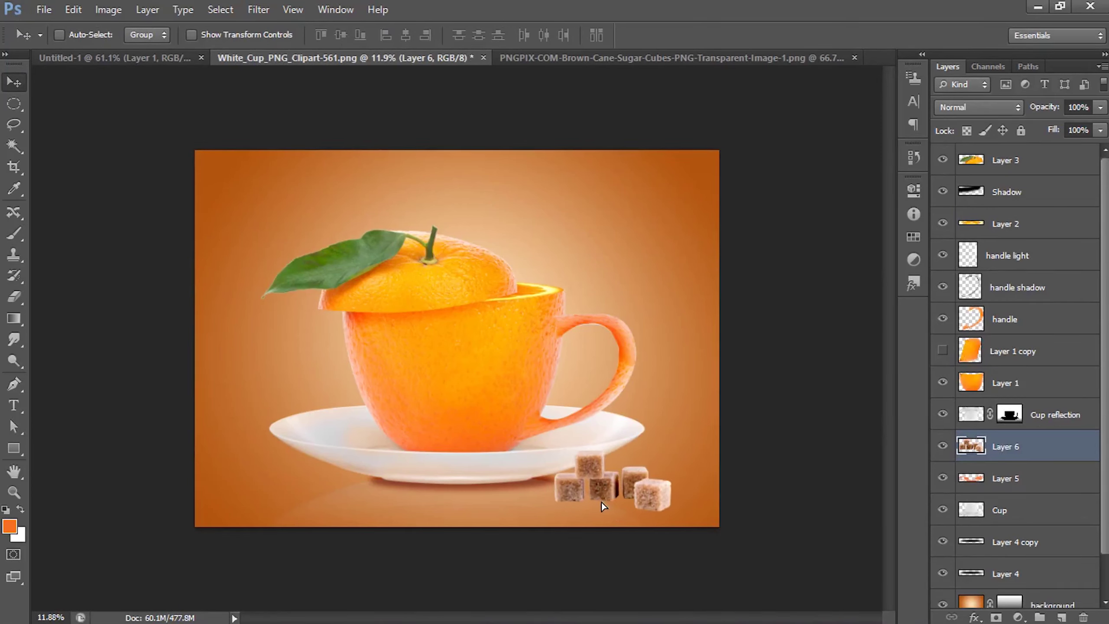
{"action": "key", "text": "shift+Left"}
{"action": "key", "text": "shift+Left"}
{"action": "key", "text": "shift+Left"}
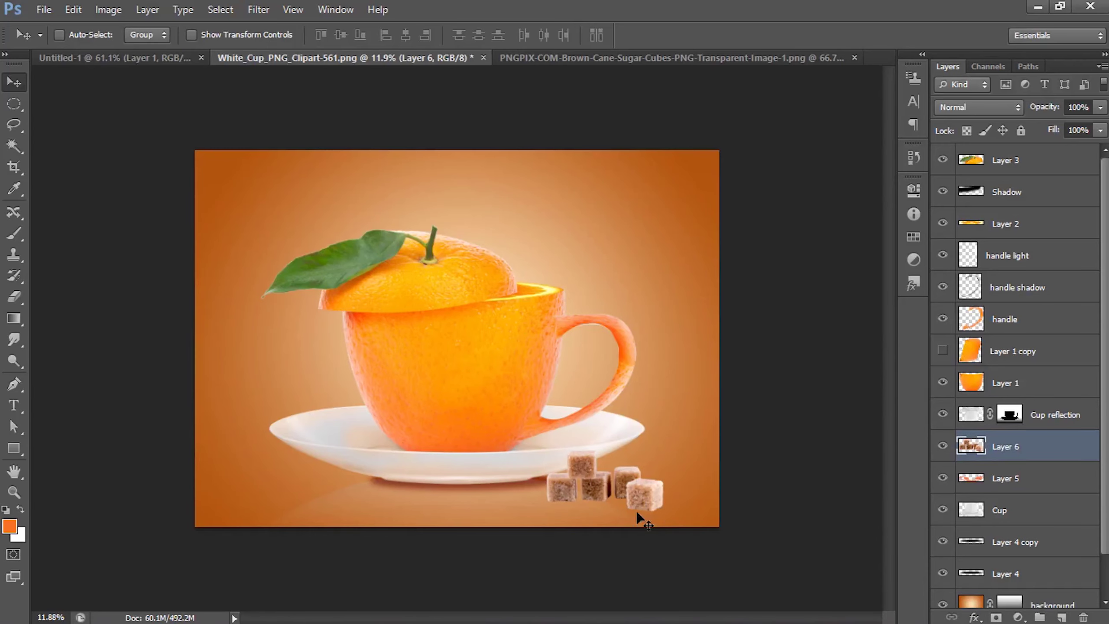
{"action": "scroll", "coordinate": [648, 524], "scroll_direction": "up", "scroll_amount": 2, "text": "alt"}
{"action": "scroll", "coordinate": [626, 515], "scroll_direction": "down", "scroll_amount": 1}
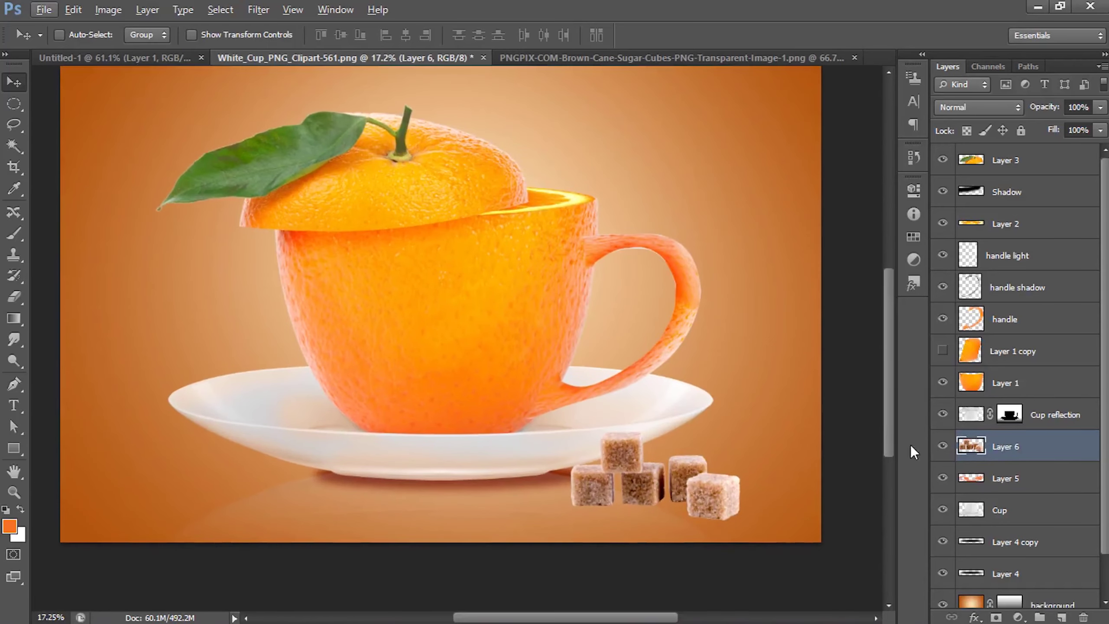
- Load the Layer 6 cube outline as a selection and add an empty 'Sugar shadow' layer beneath it
{"action": "right_click", "coordinate": [972, 446]}
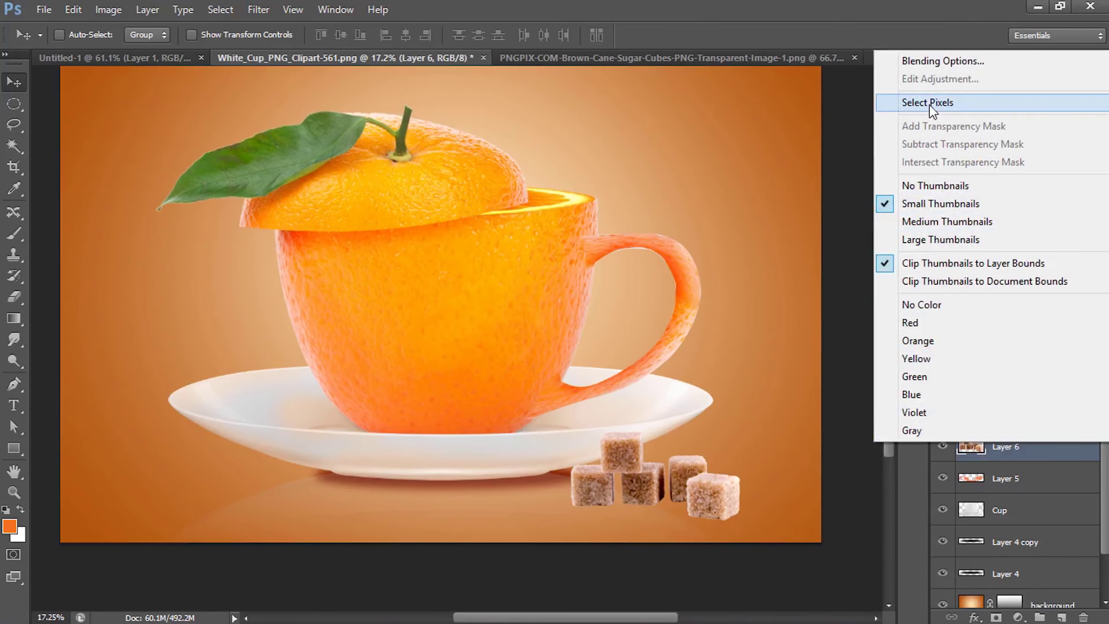
{"action": "left_click", "coordinate": [929, 104]}
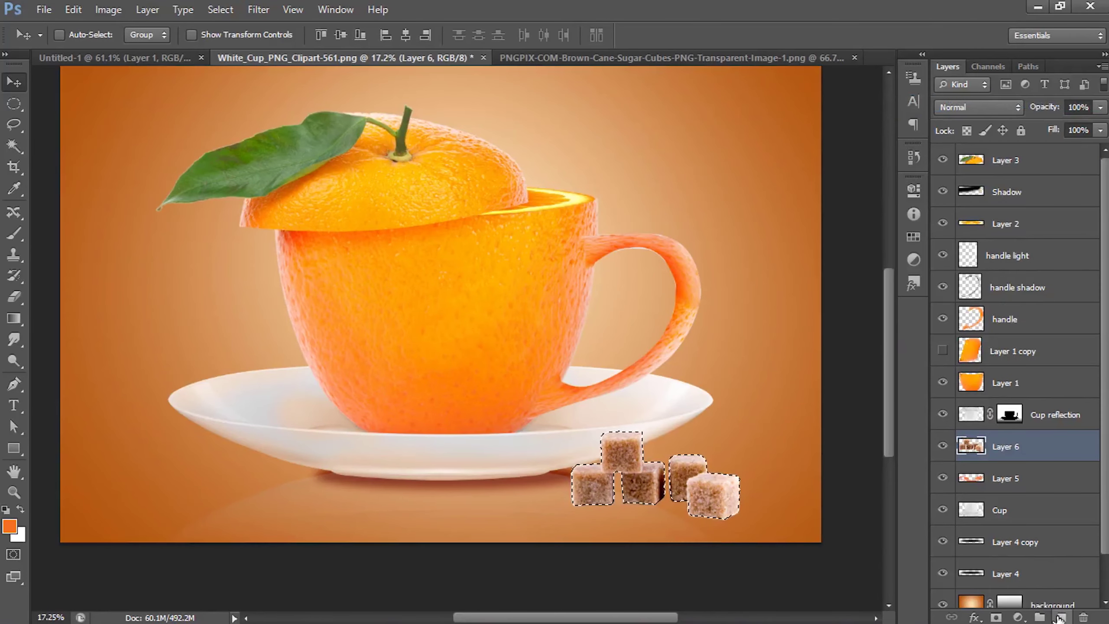
{"action": "key", "text": "ctrl+shift+alt+n"}
{"action": "left_click_drag", "start_coordinate": [1043, 478], "coordinate": [1043, 489]}
{"action": "double_click", "coordinate": [1013, 478]}
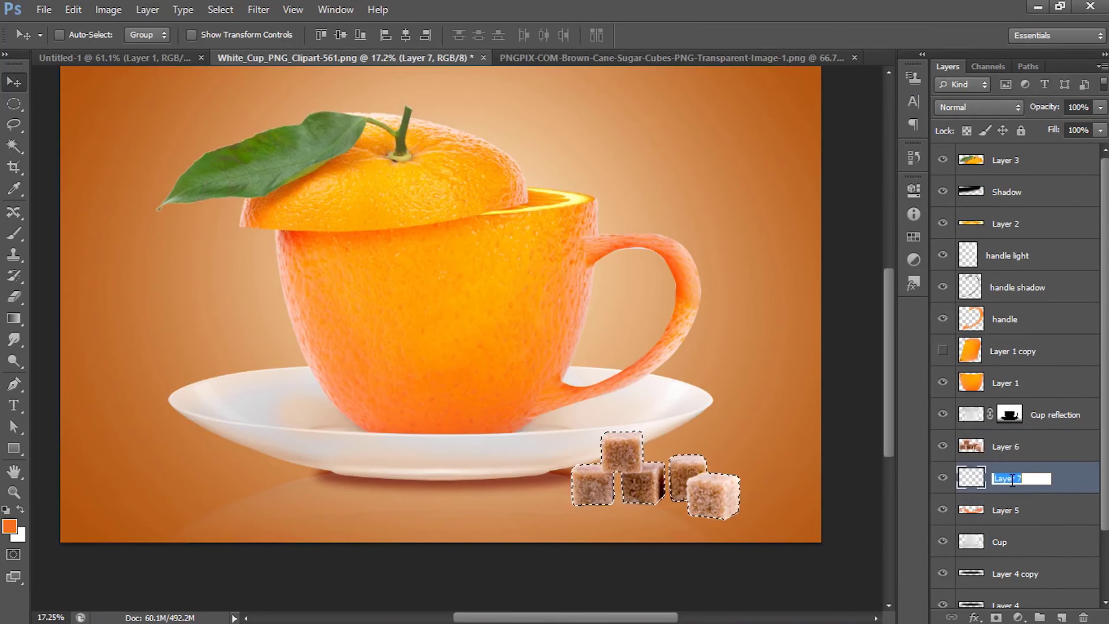
{"action": "type", "text": "S"}
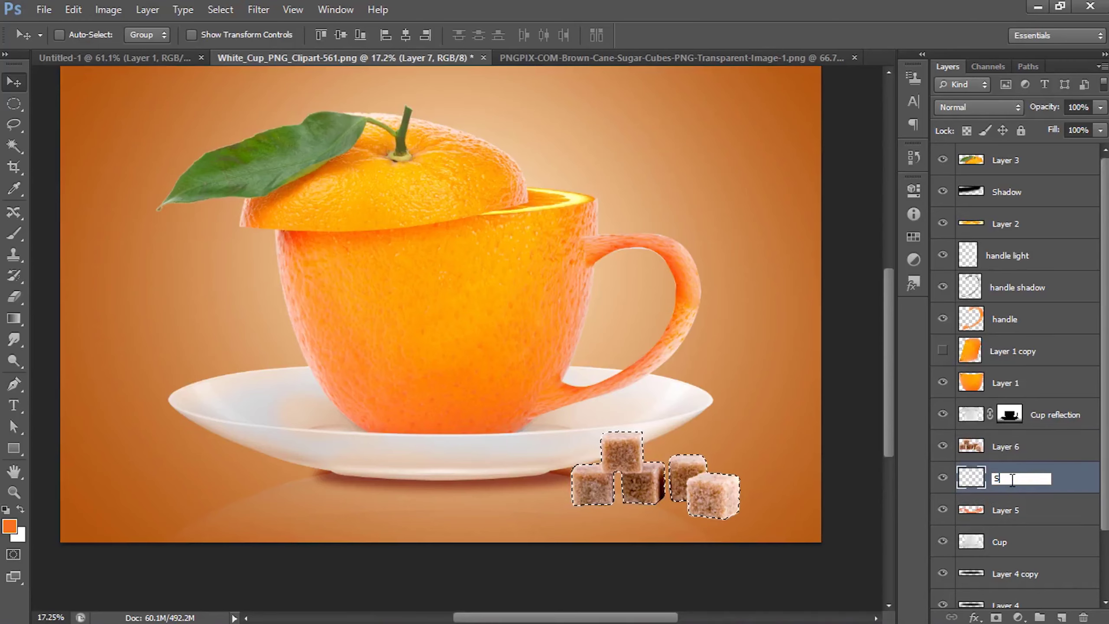
{"action": "type", "text": "ugar "}
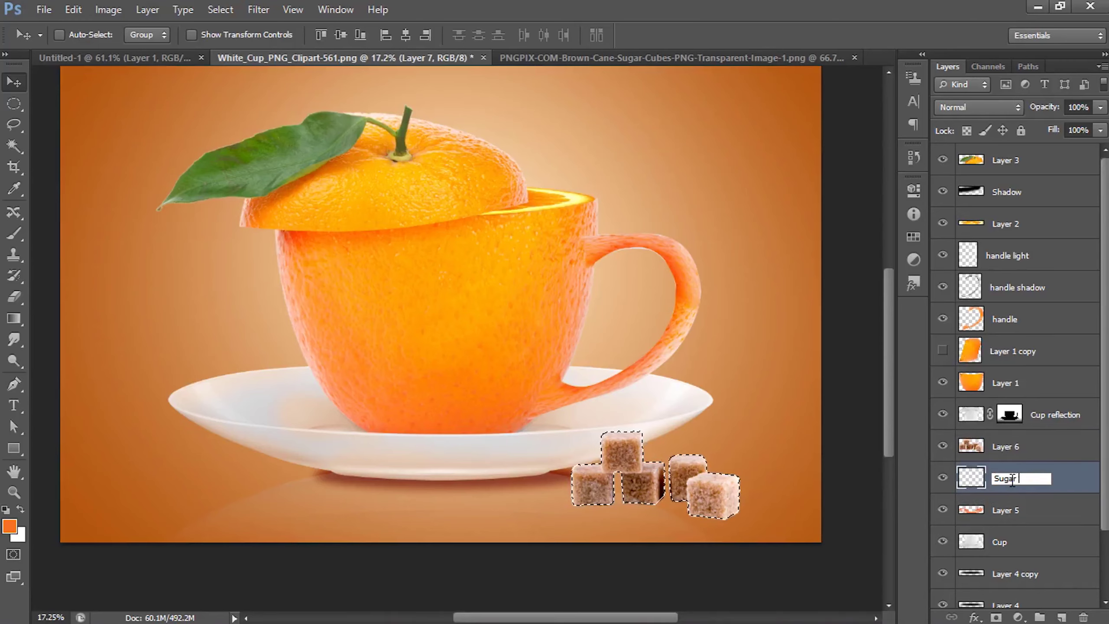
{"action": "type", "text": "shadow"}
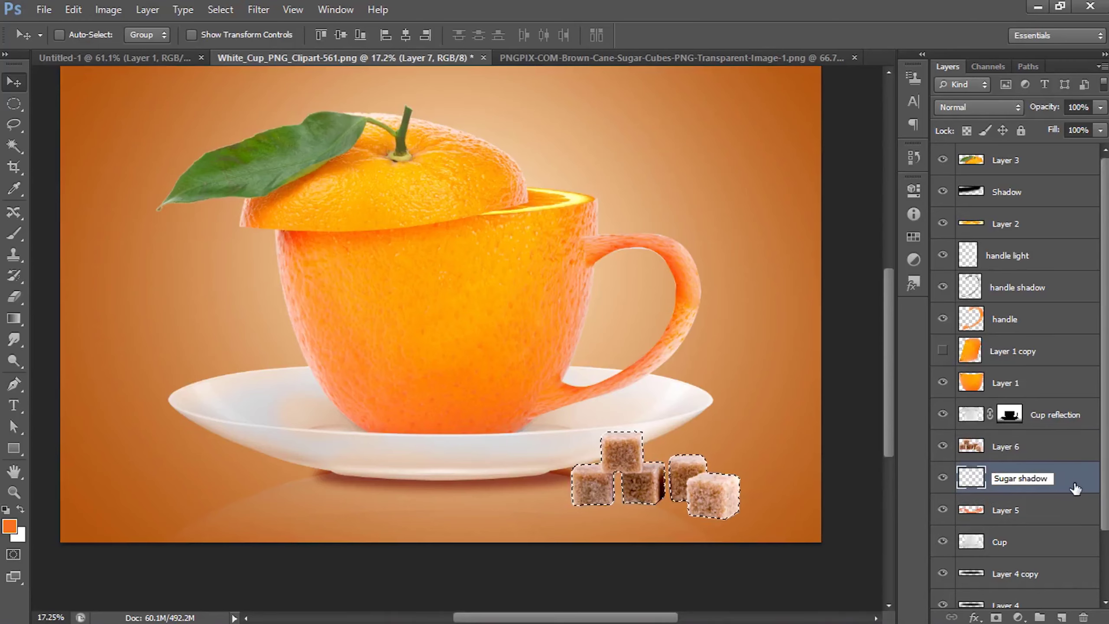
{"action": "left_click", "coordinate": [1072, 484]}
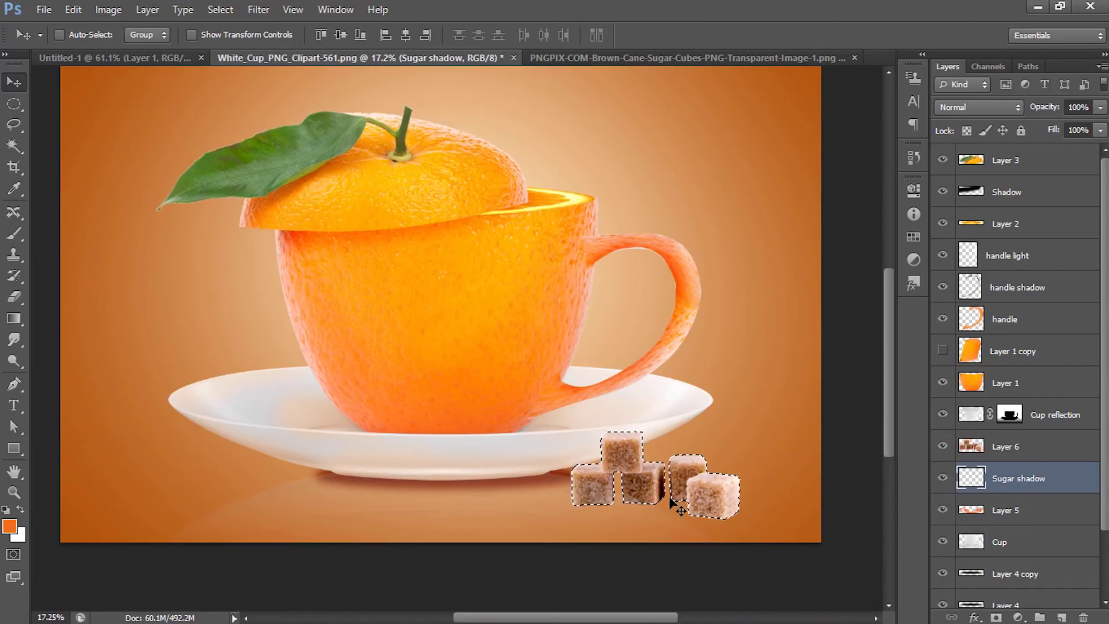
- Paint a soft black shadow under the sugar cubes with a roughly 160 px brush
{"action": "key", "text": "shift+ctrl+i"}
{"action": "left_click", "coordinate": [216, 9]}
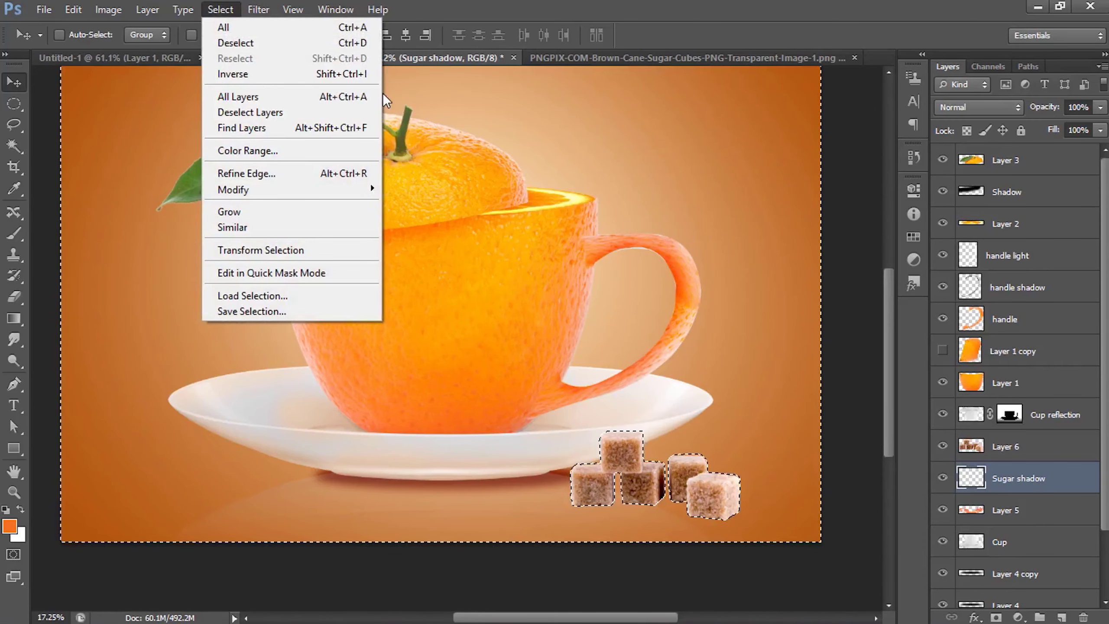
{"action": "left_click", "coordinate": [667, 497]}
{"action": "left_click", "coordinate": [11, 240]}
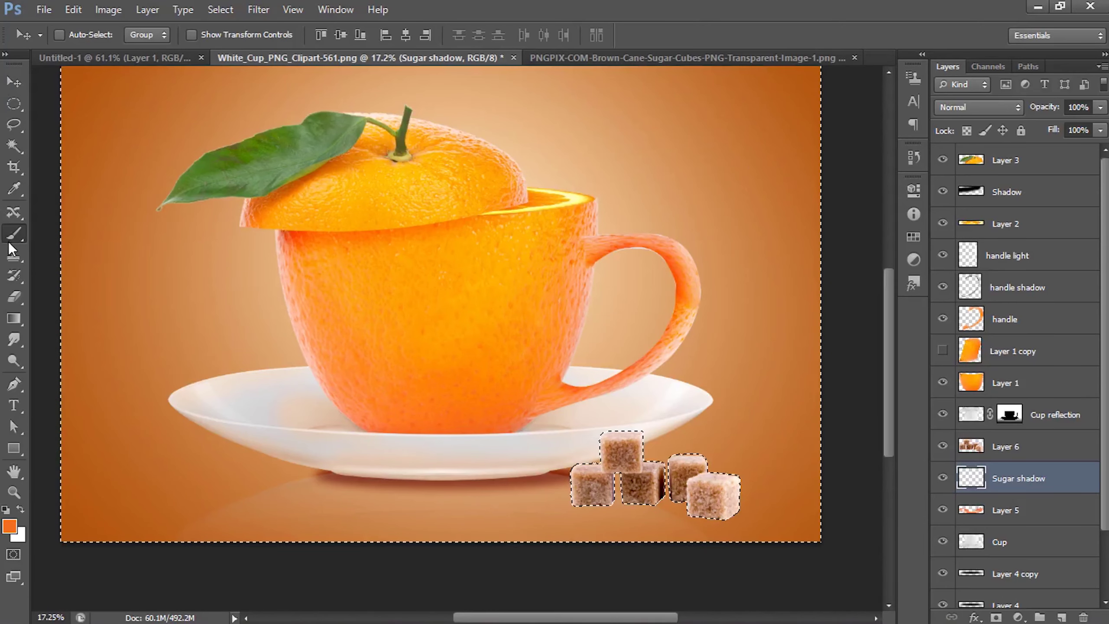
{"action": "left_click", "coordinate": [6, 510]}
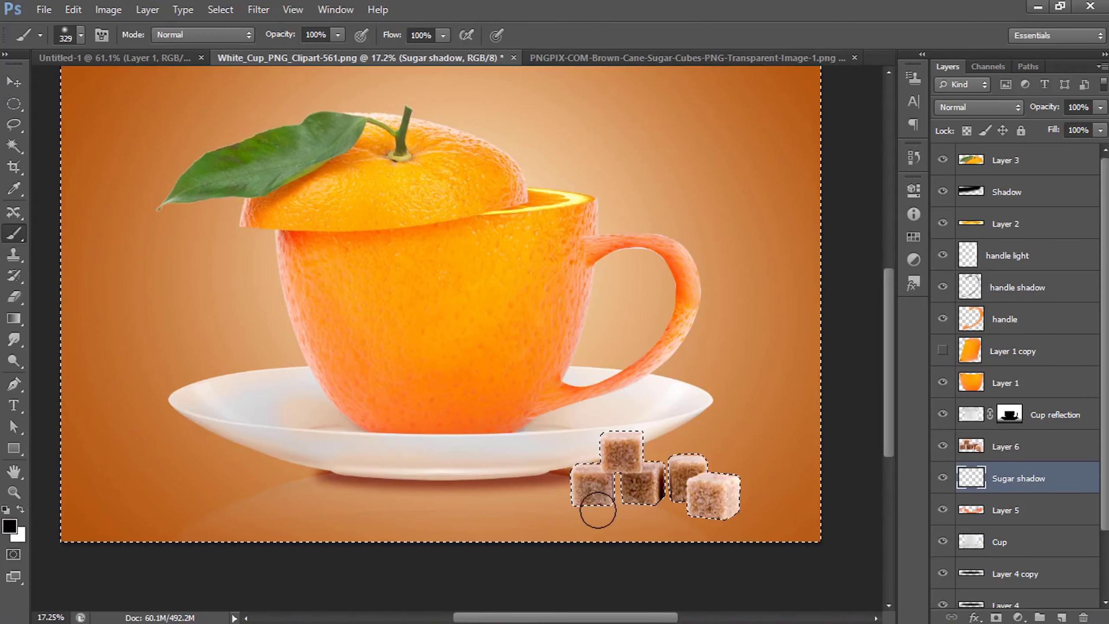
{"action": "right_click", "coordinate": [577, 492]}
{"action": "left_click_drag", "start_coordinate": [577, 496], "coordinate": [583, 503]}
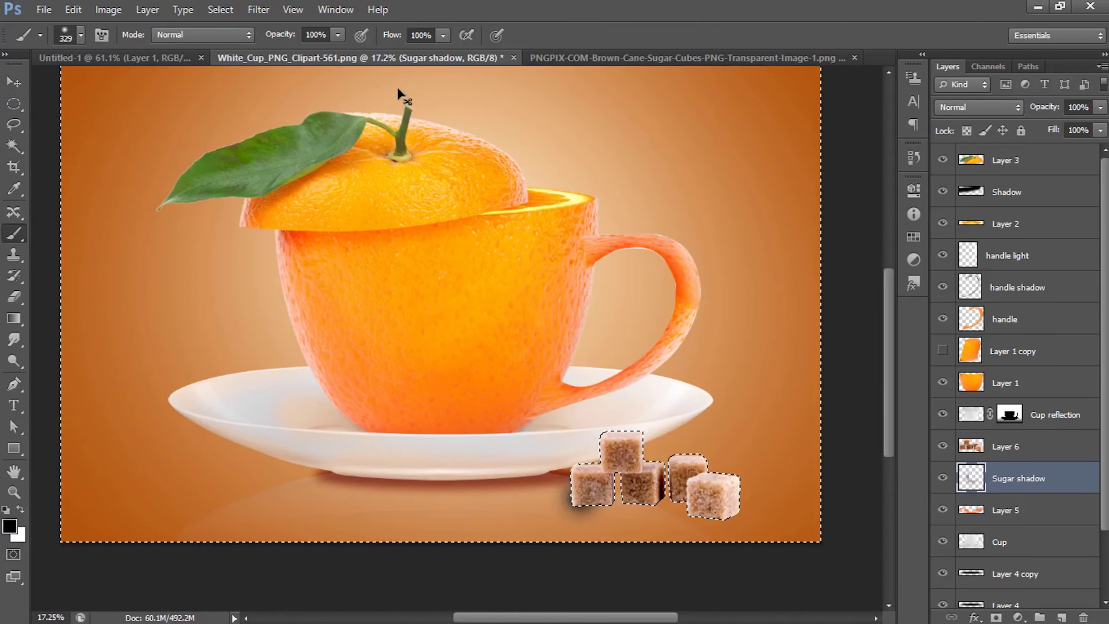
{"action": "right_click", "coordinate": [620, 470]}
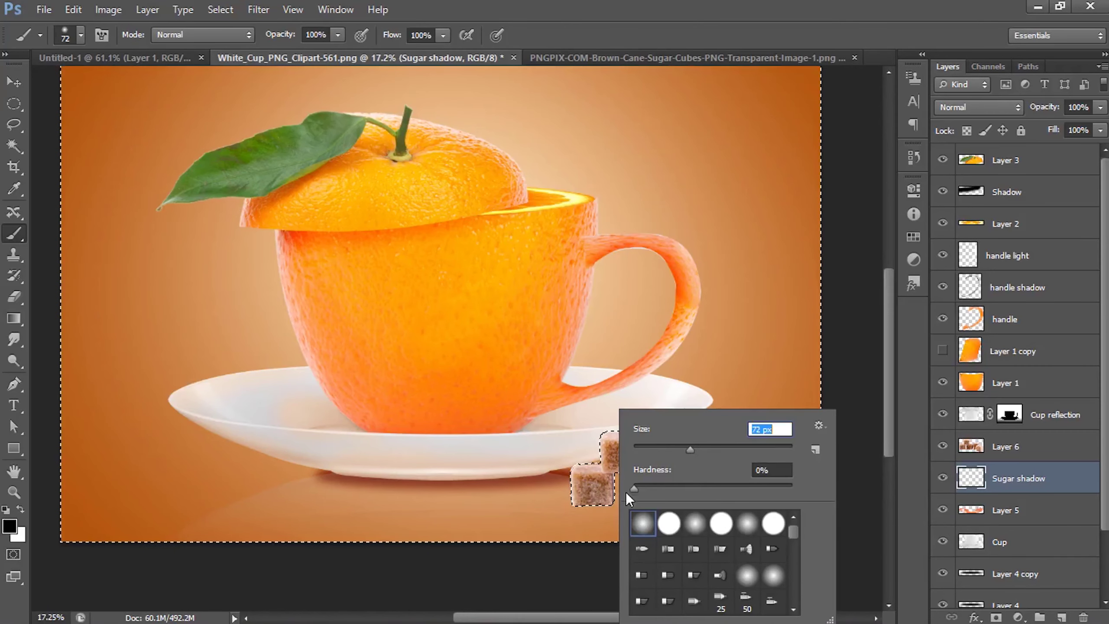
{"action": "left_click_drag", "start_coordinate": [763, 449], "coordinate": [737, 450]}
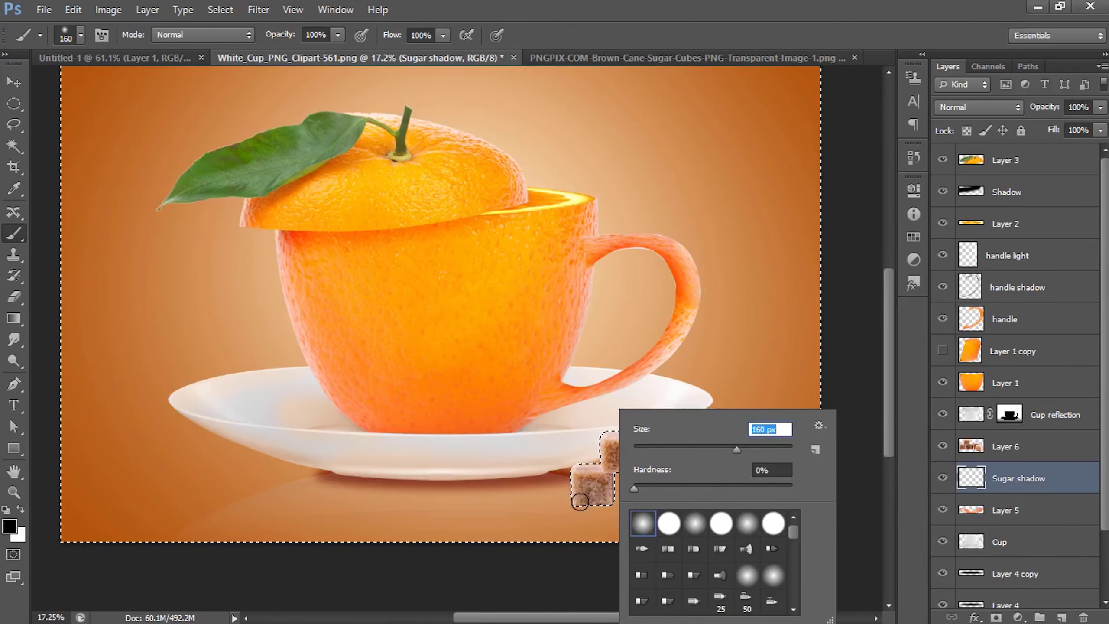
{"action": "key", "text": "Return"}
{"action": "left_click_drag", "start_coordinate": [575, 508], "coordinate": [740, 511]}
- Set Sugar shadow to Soft Light blending and duplicate it to deepen the shadow
{"action": "key", "text": "ctrl+d"}
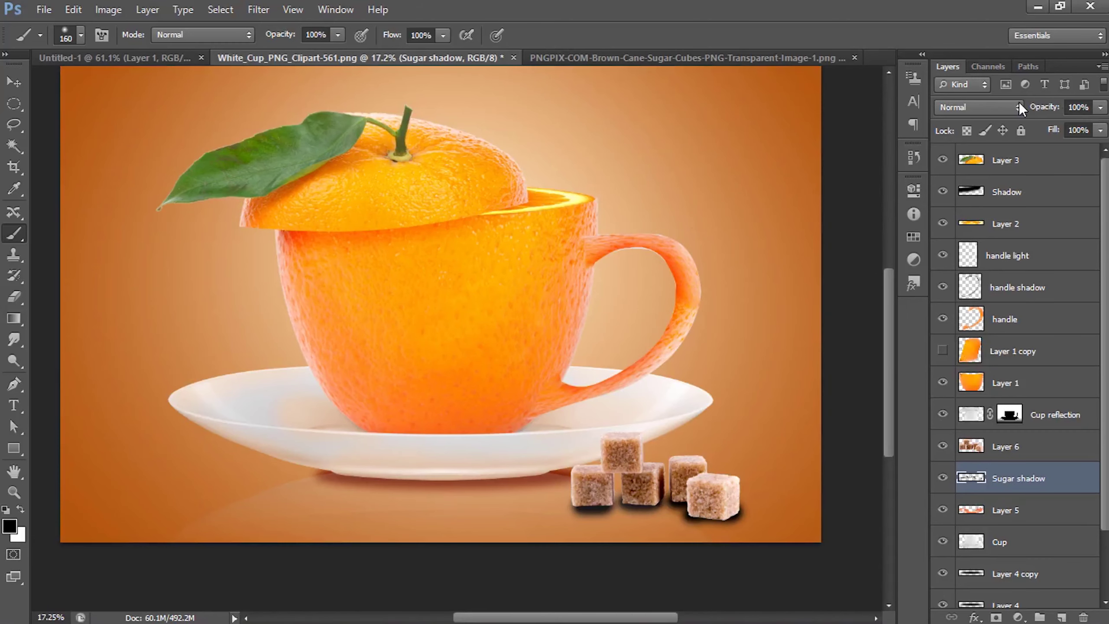
{"action": "left_click", "coordinate": [1019, 107]}
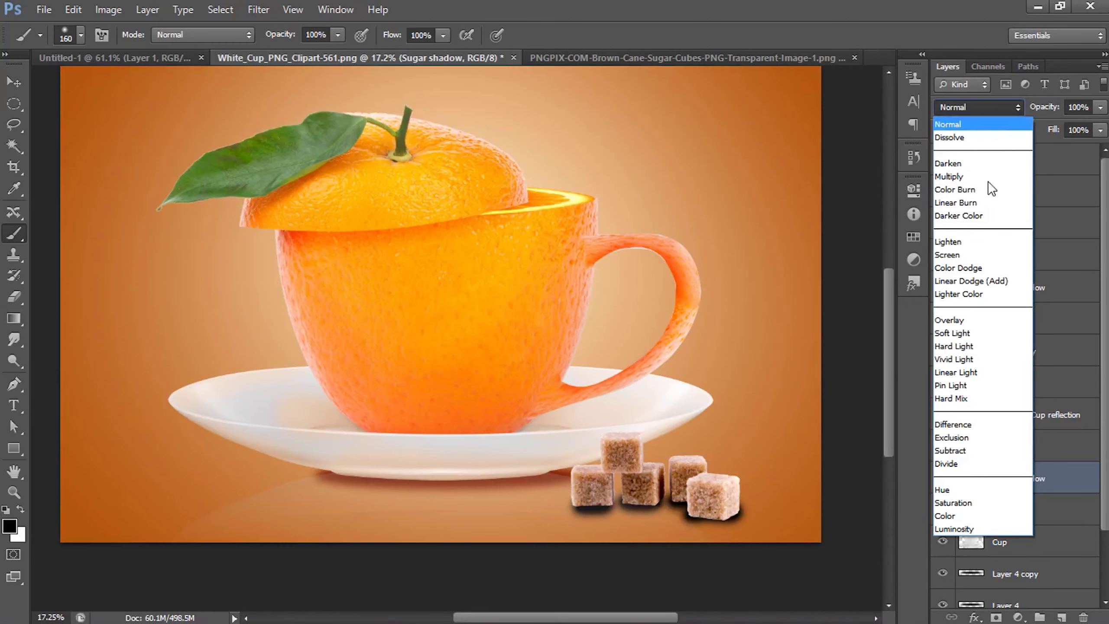
{"action": "left_click", "coordinate": [973, 332]}
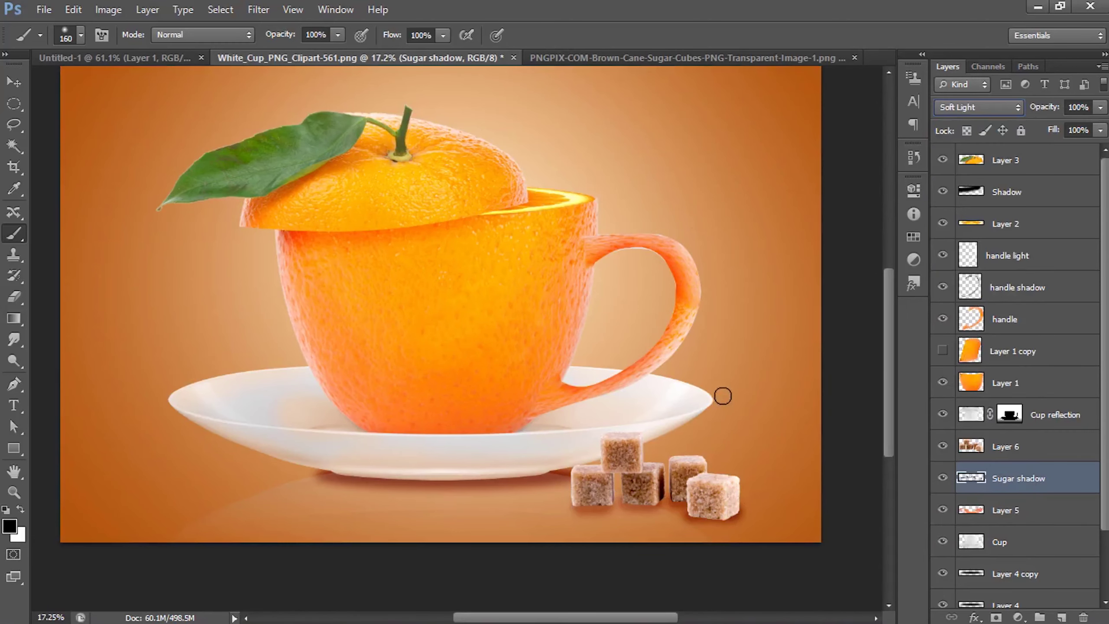
{"action": "key", "text": "ctrl+j"}
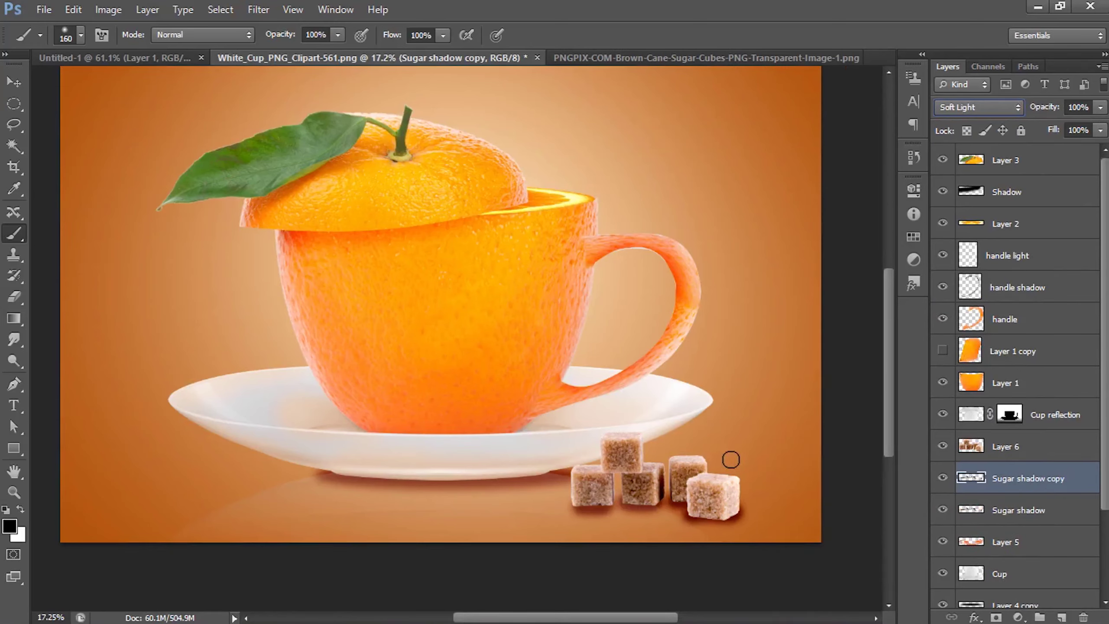
{"action": "left_click", "coordinate": [1021, 515], "text": "shift"}
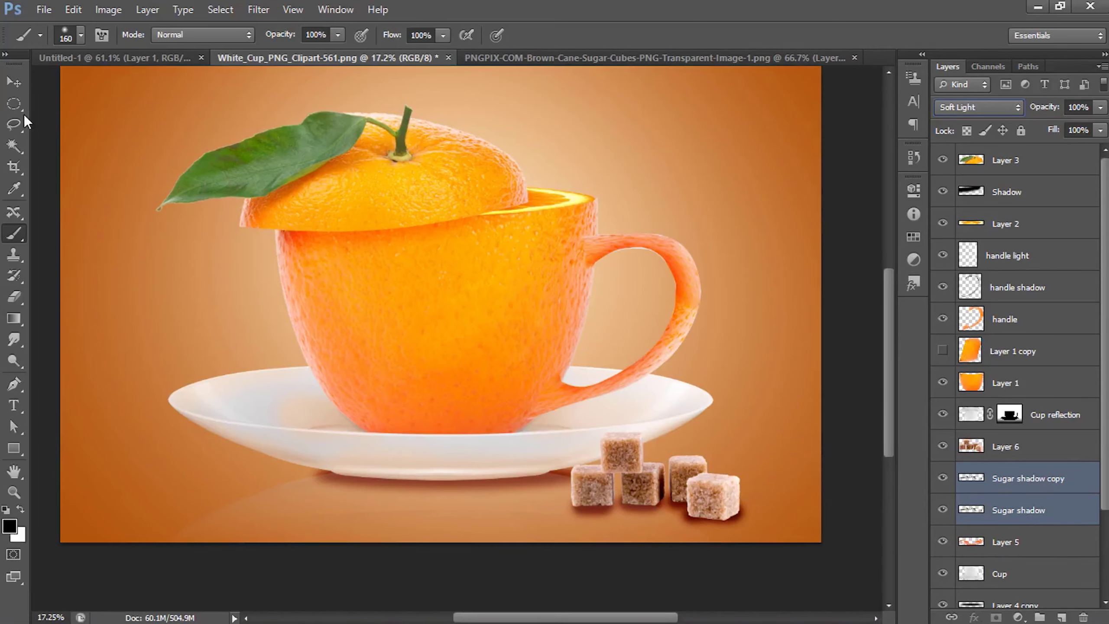
- Nudge both sugar shadow layers slightly up under the cubes, then reselect Layer 6
{"action": "left_click", "coordinate": [19, 83]}
{"action": "left_click_drag", "start_coordinate": [708, 530], "coordinate": [720, 507]}
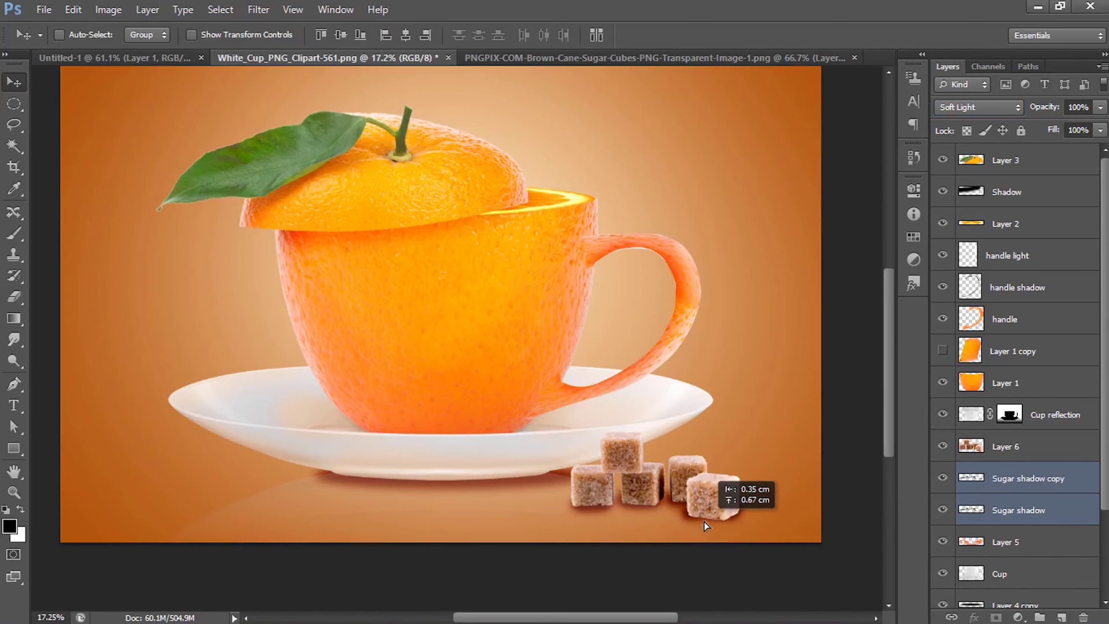
{"action": "left_click", "coordinate": [1039, 483]}
{"action": "left_click", "coordinate": [1039, 509], "text": "shift"}
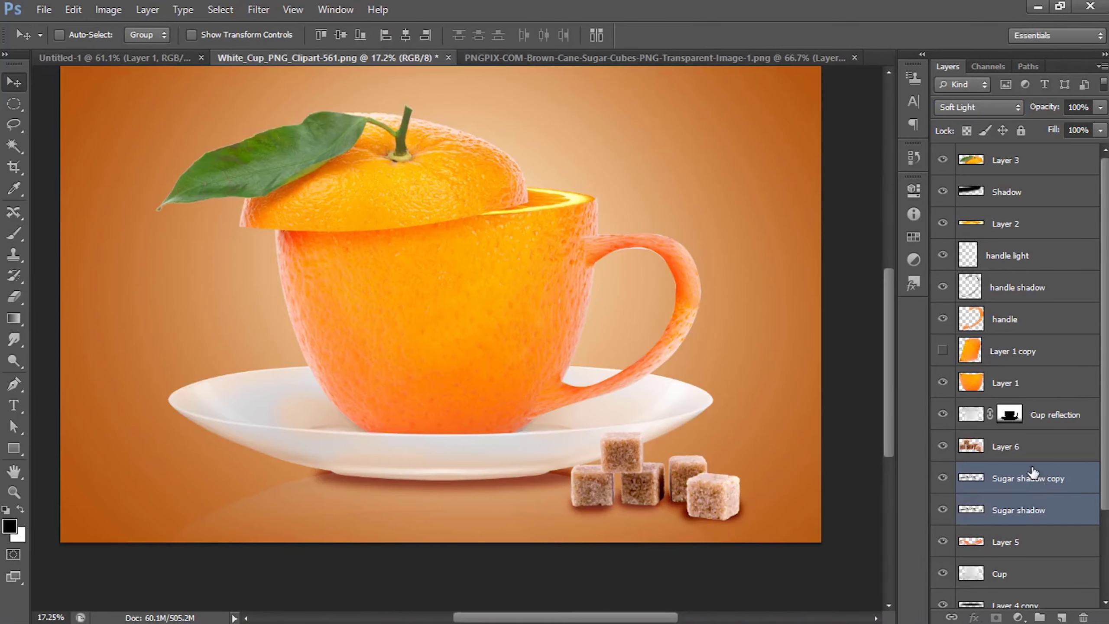
{"action": "left_click", "coordinate": [1026, 450]}
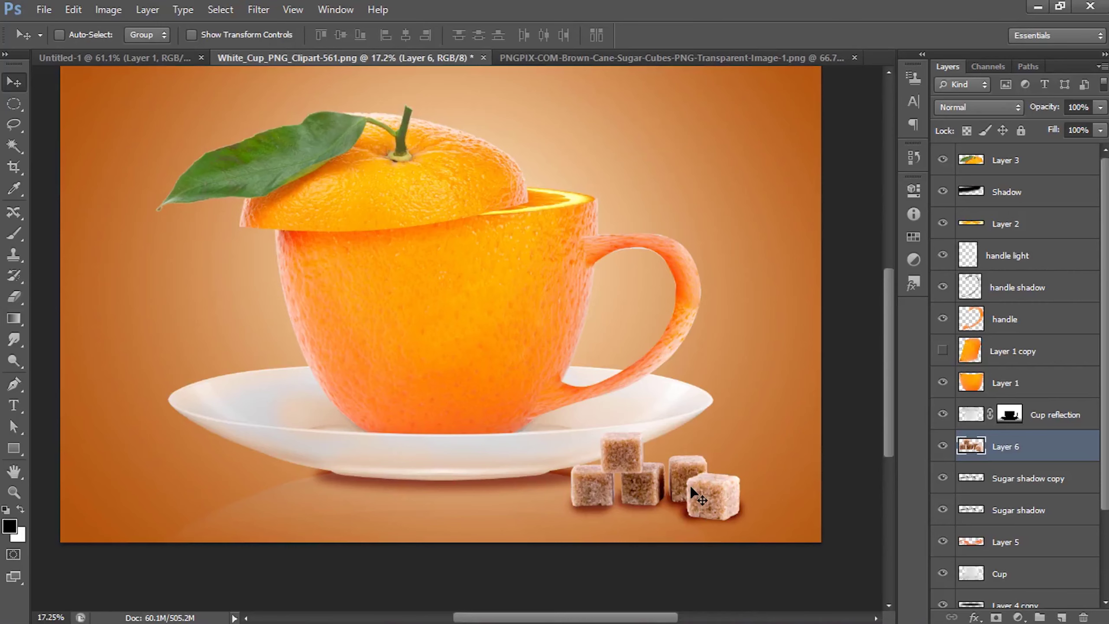
- Duplicate the sugar cubes layer and name the layers 'Sugar' and 'Sugar reflection'
{"action": "key", "text": "ctrl+j"}
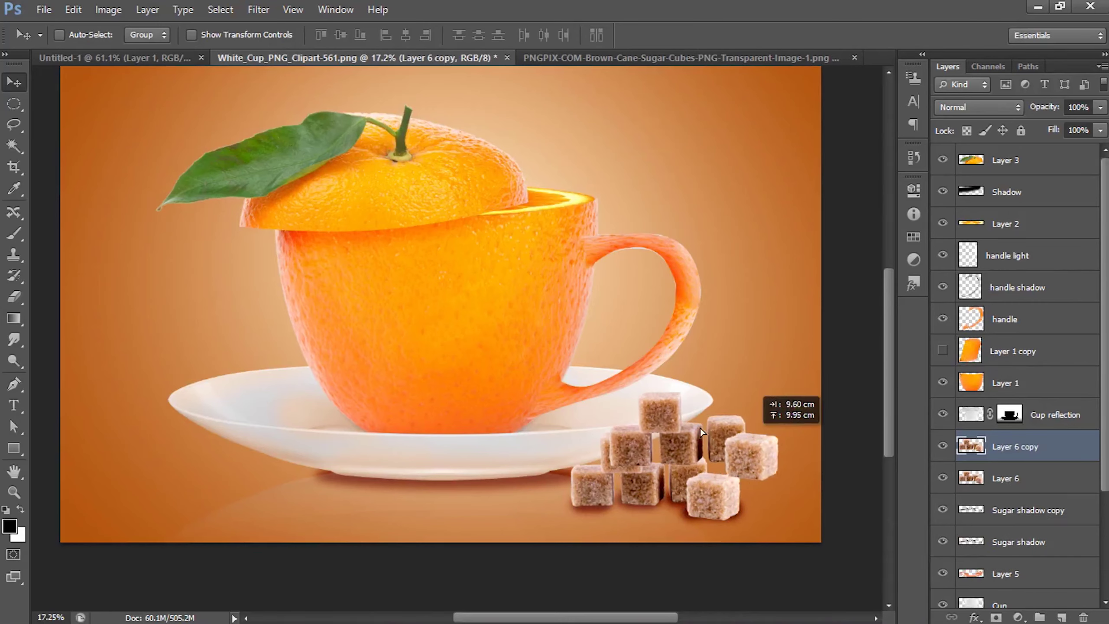
{"action": "left_click_drag", "start_coordinate": [736, 473], "coordinate": [710, 386]}
{"action": "left_click", "coordinate": [1019, 481]}
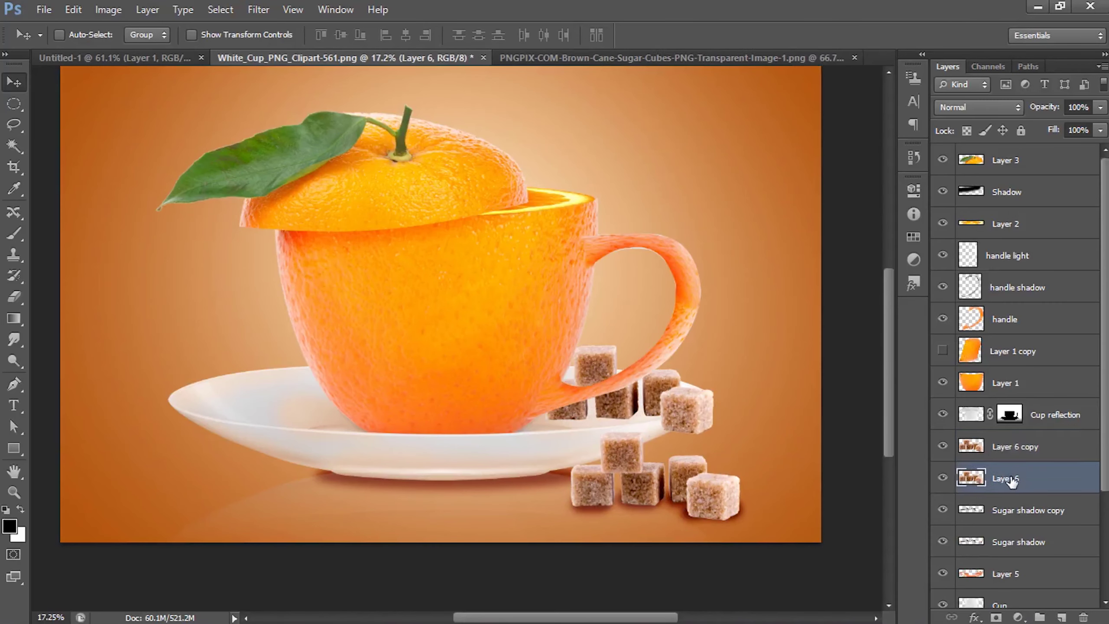
{"action": "double_click", "coordinate": [1012, 480]}
{"action": "type", "text": "Sugar"}
{"action": "left_click", "coordinate": [1020, 447]}
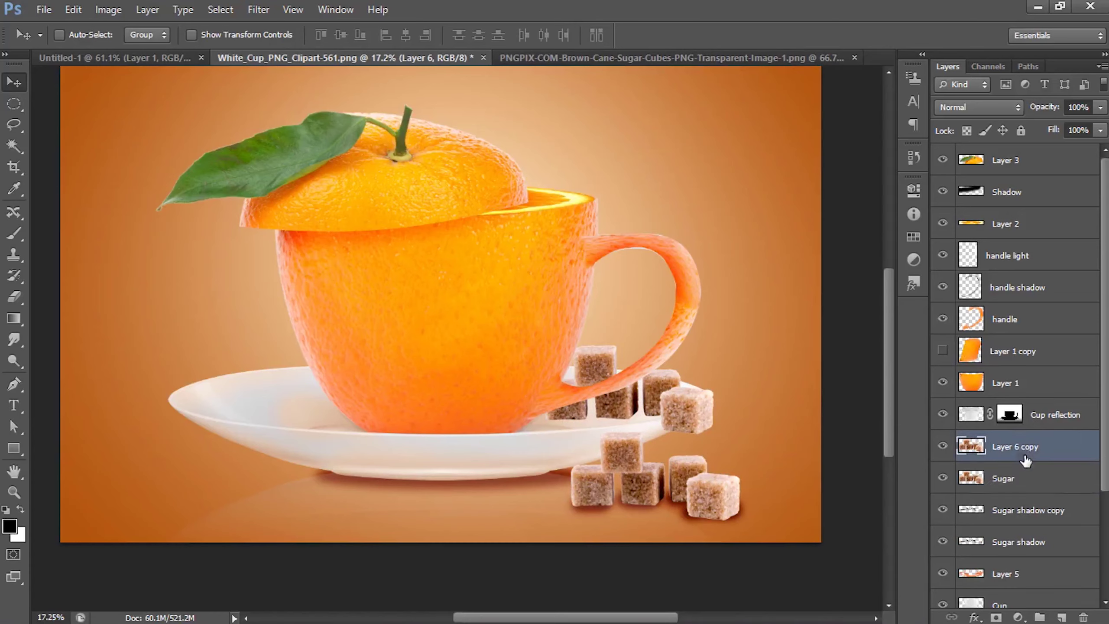
{"action": "double_click", "coordinate": [1026, 448]}
{"action": "type", "text": "Sugar reflection"}
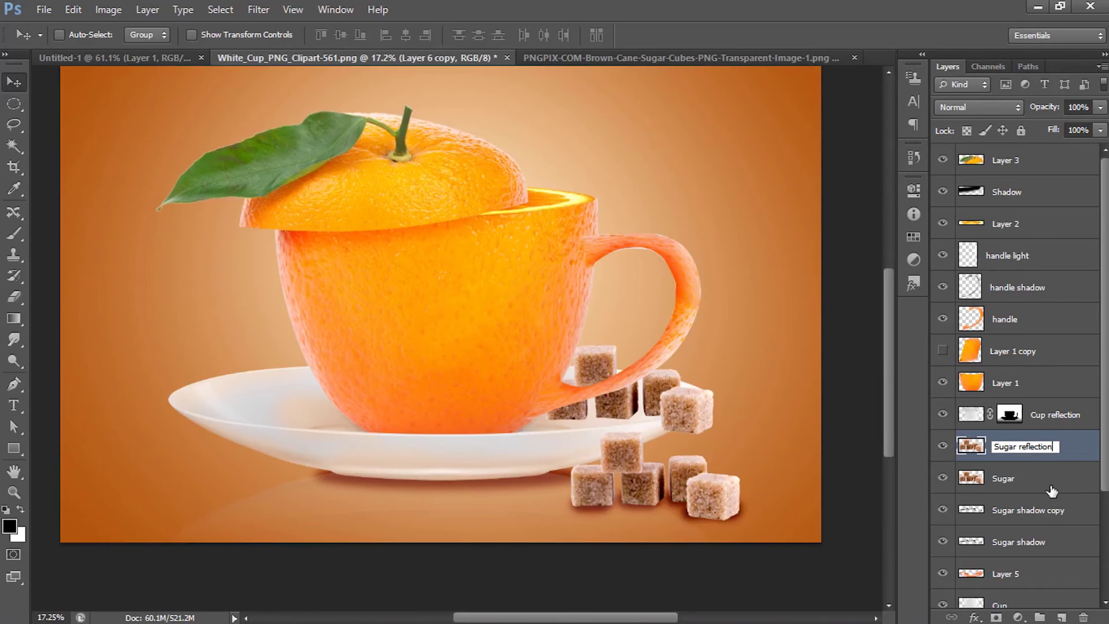
{"action": "left_click", "coordinate": [1051, 491]}
- Flip Sugar reflection vertically and position it just beneath the cube bottoms
{"action": "left_click", "coordinate": [1012, 450]}
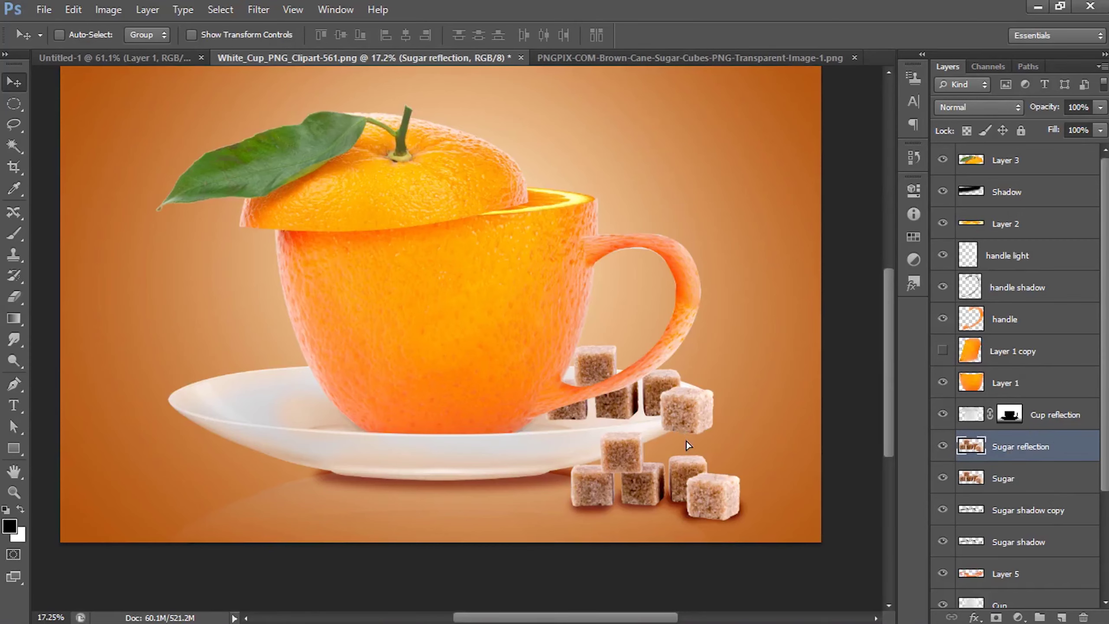
{"action": "left_click_drag", "start_coordinate": [687, 440], "coordinate": [703, 512]}
{"action": "key", "text": "ctrl+t"}
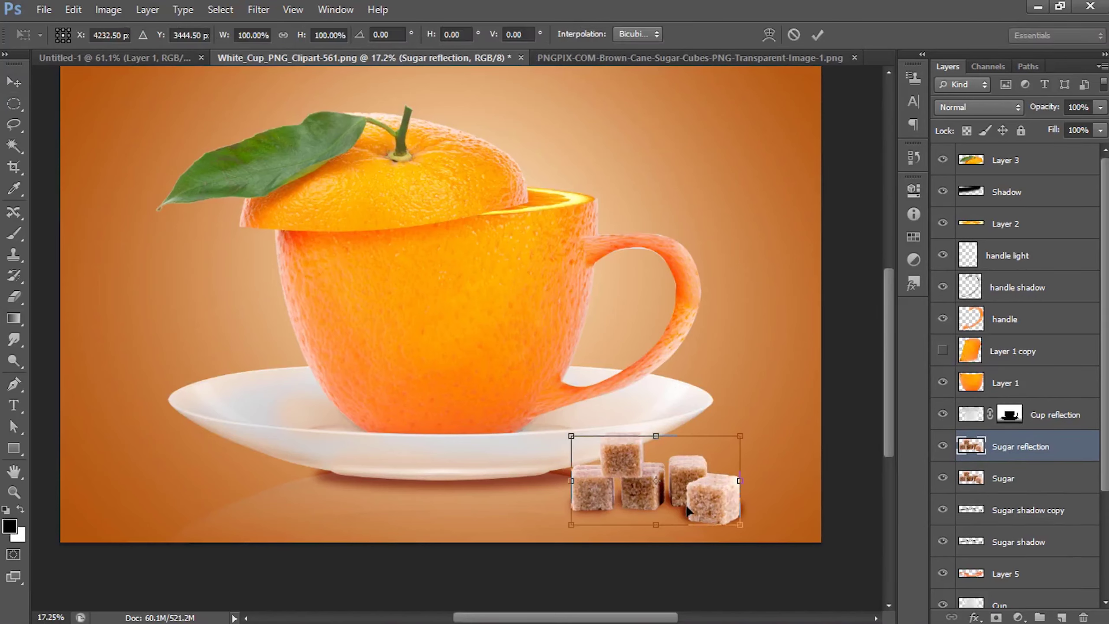
{"action": "right_click", "coordinate": [687, 512]}
{"action": "left_click", "coordinate": [736, 484]}
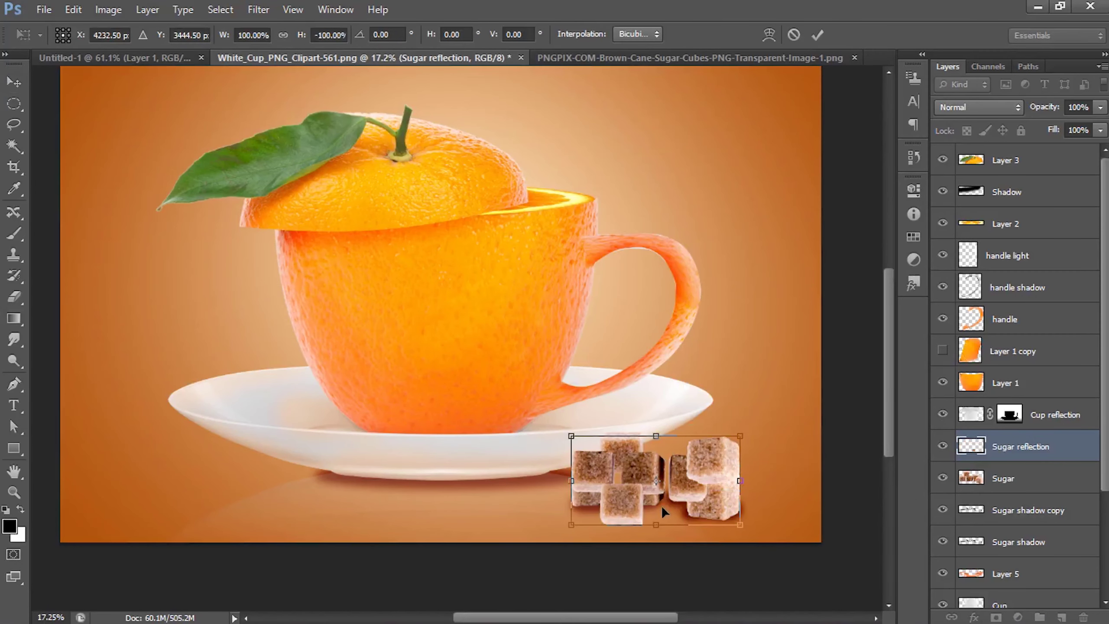
{"action": "left_click_drag", "start_coordinate": [663, 509], "coordinate": [664, 521]}
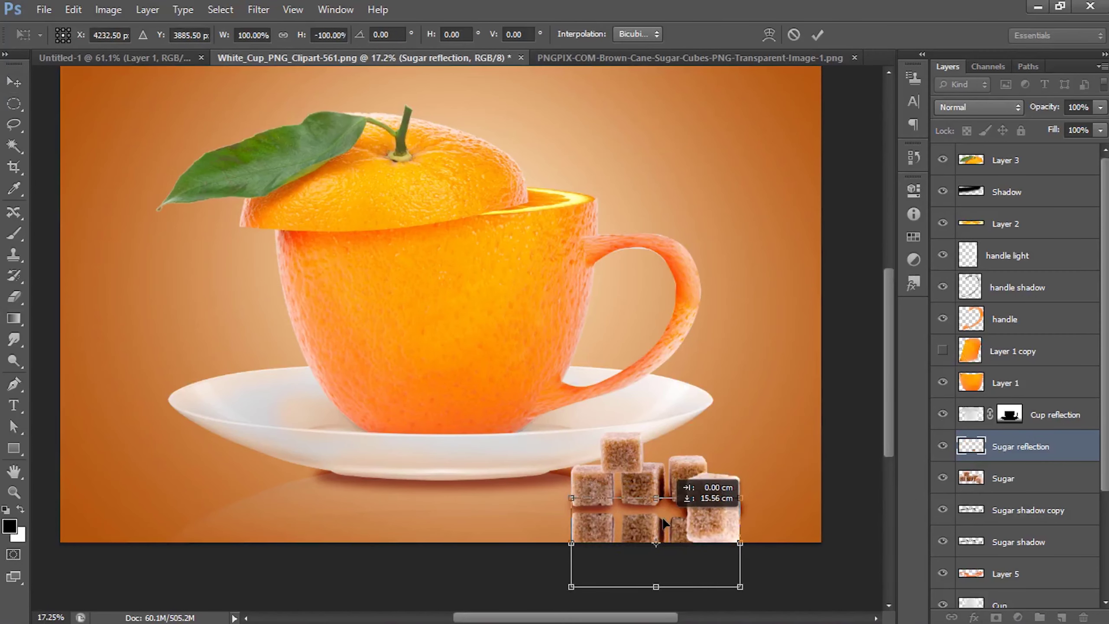
{"action": "left_click_drag", "start_coordinate": [660, 515], "coordinate": [668, 518]}
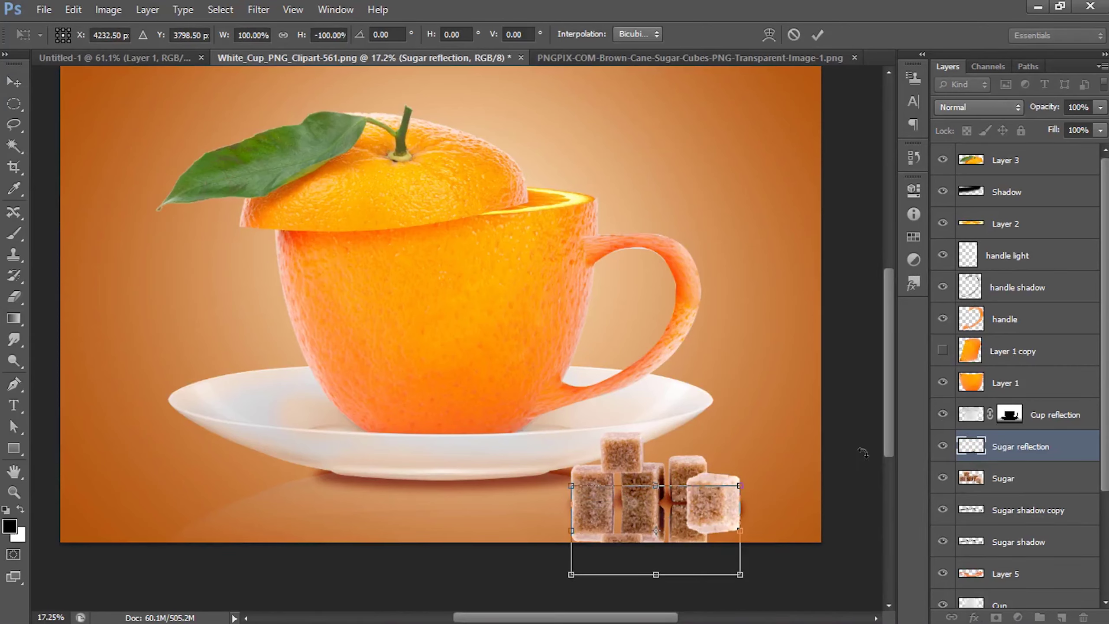
{"action": "key", "text": "Return"}
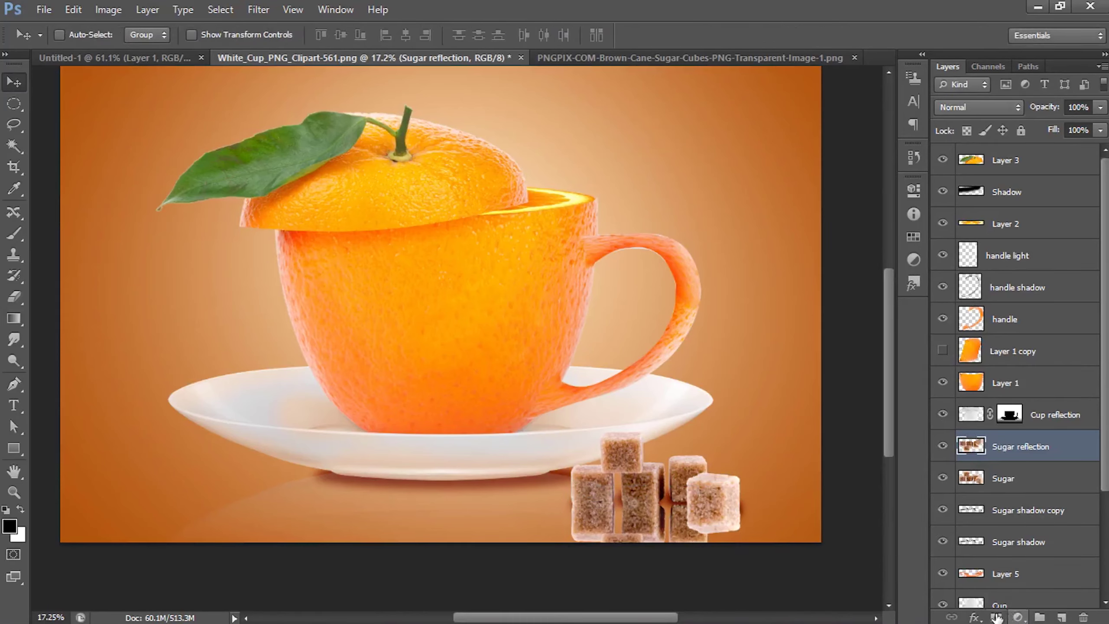
- Mask Sugar reflection with a black-to-white gradient so it fades out toward the bottom
{"action": "left_click", "coordinate": [996, 617]}
{"action": "key", "text": "g"}
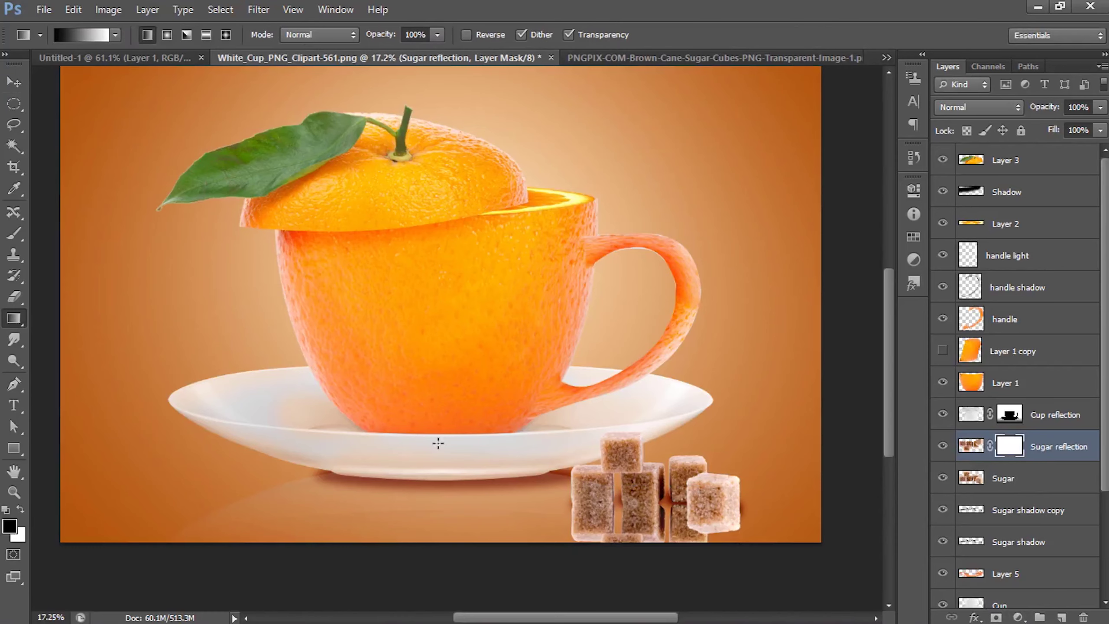
{"action": "scroll", "coordinate": [614, 502], "scroll_direction": "down", "scroll_amount": 2}
{"action": "left_click_drag", "start_coordinate": [650, 522], "coordinate": [665, 395]}
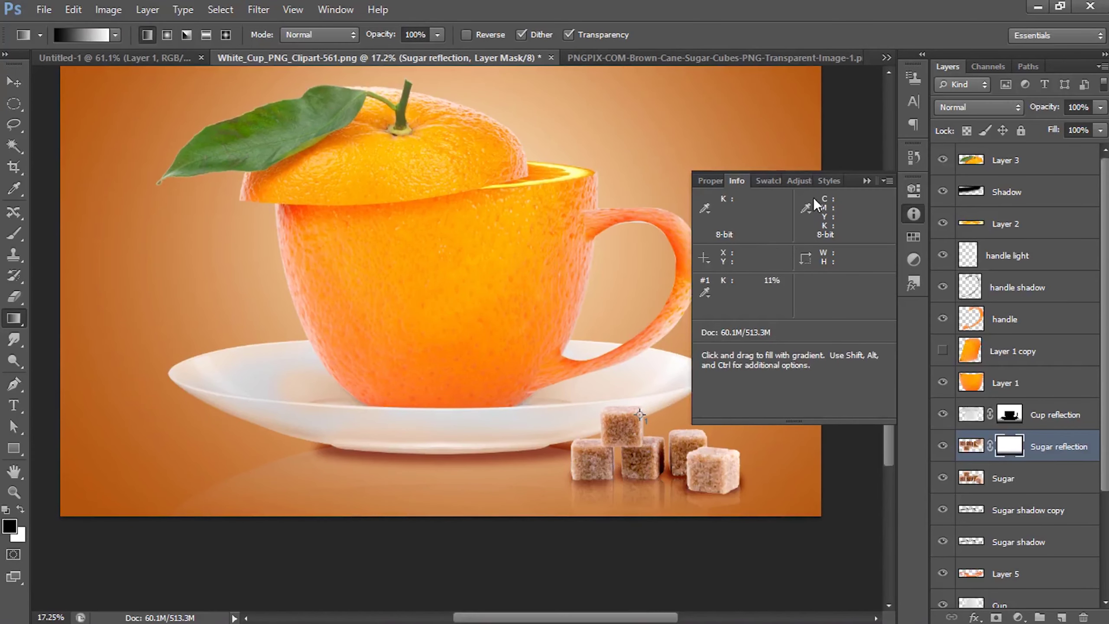
{"action": "left_click", "coordinate": [868, 183]}
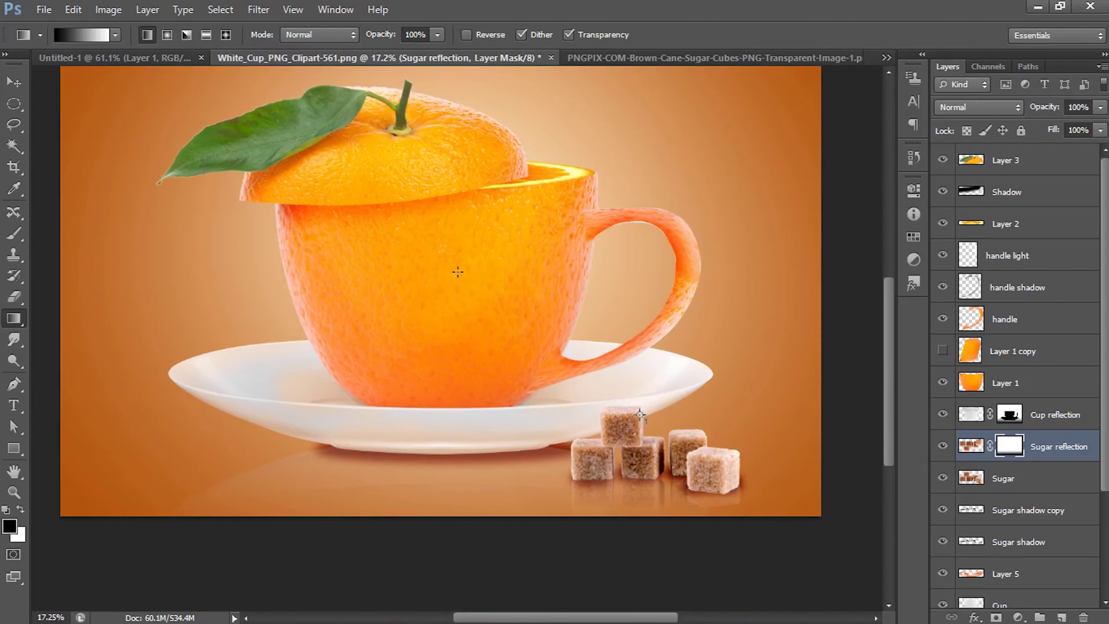
{"action": "key", "text": "v"}
{"action": "scroll", "coordinate": [677, 517], "scroll_direction": "up", "scroll_amount": 2}
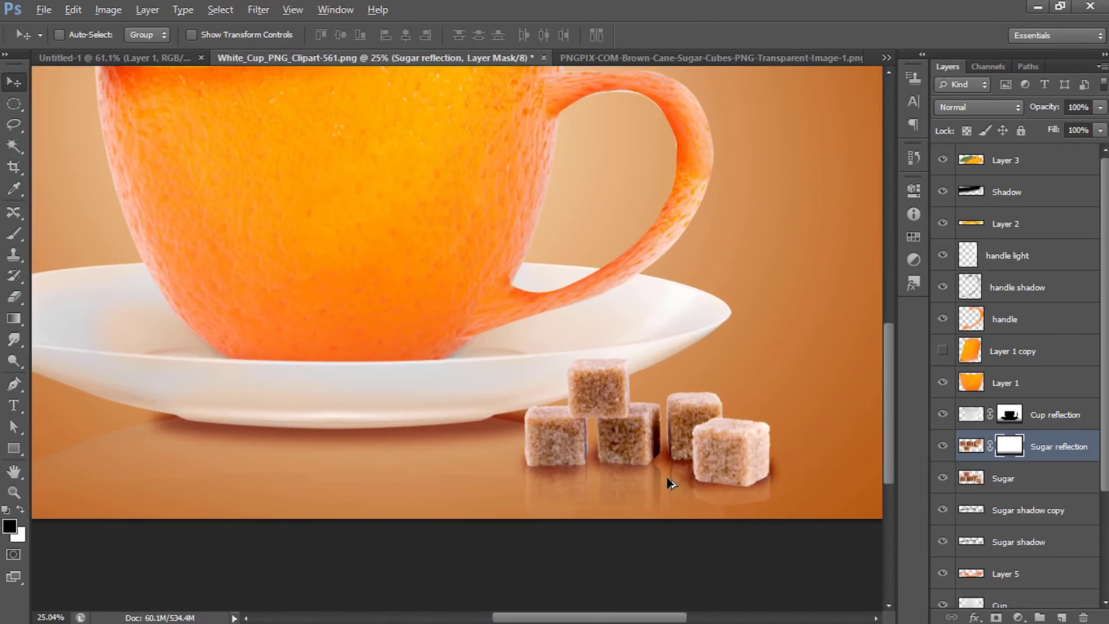
{"action": "scroll", "coordinate": [666, 476], "scroll_direction": "up", "scroll_amount": 2}
{"action": "key", "text": "ctrl+t"}
- Warp the sugar reflection so it curves along the cube bottoms
{"action": "right_click", "coordinate": [664, 465]}
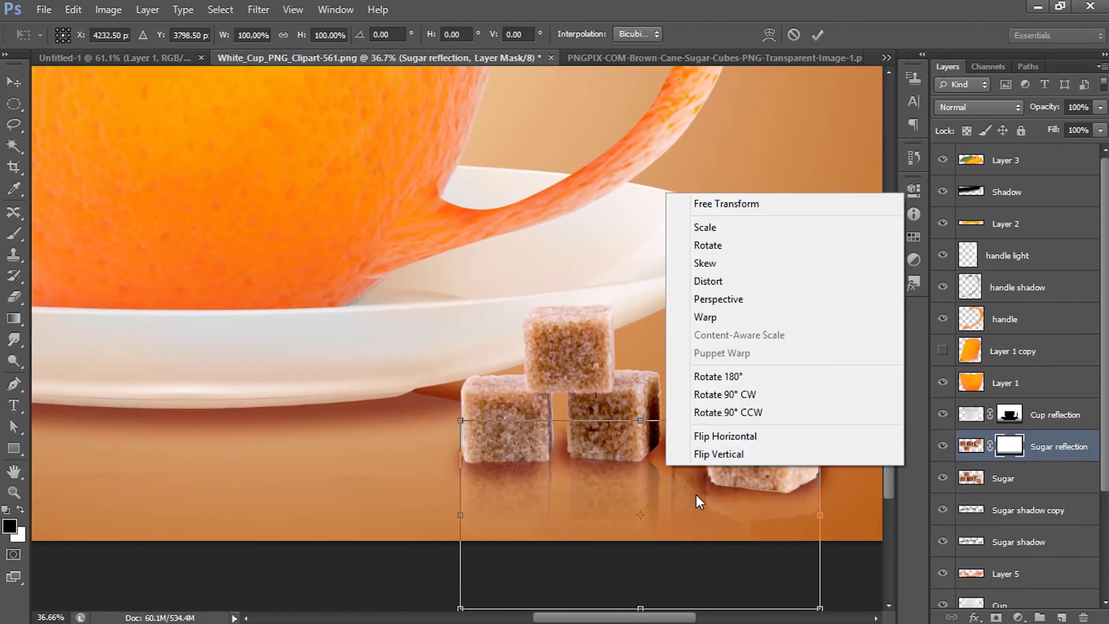
{"action": "left_click", "coordinate": [726, 313]}
{"action": "left_click_drag", "start_coordinate": [666, 482], "coordinate": [667, 454]}
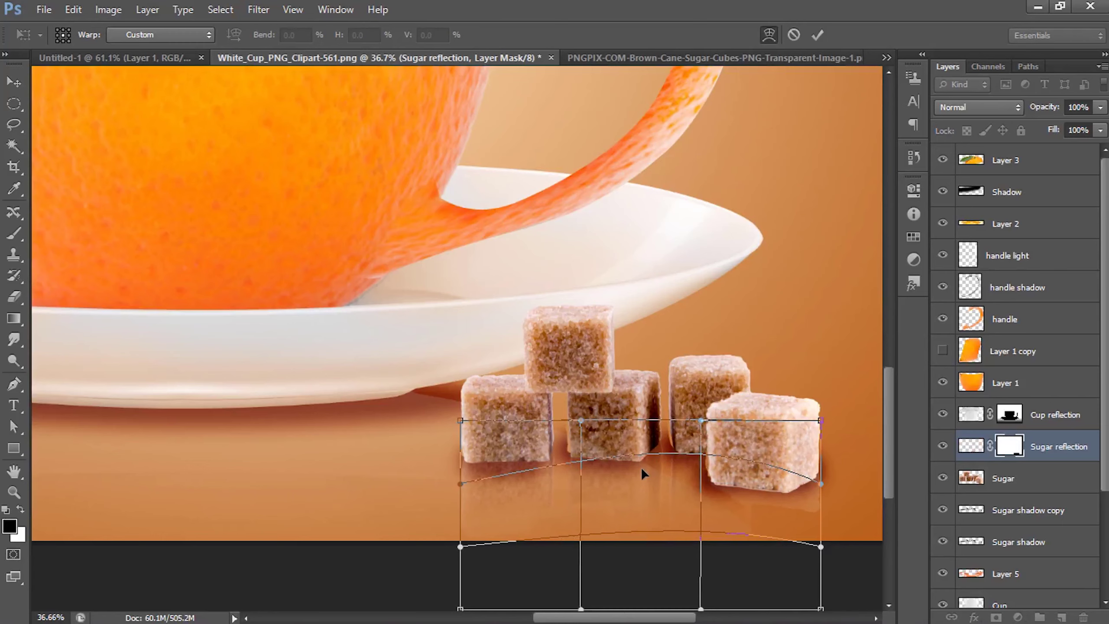
{"action": "key", "text": "Return"}
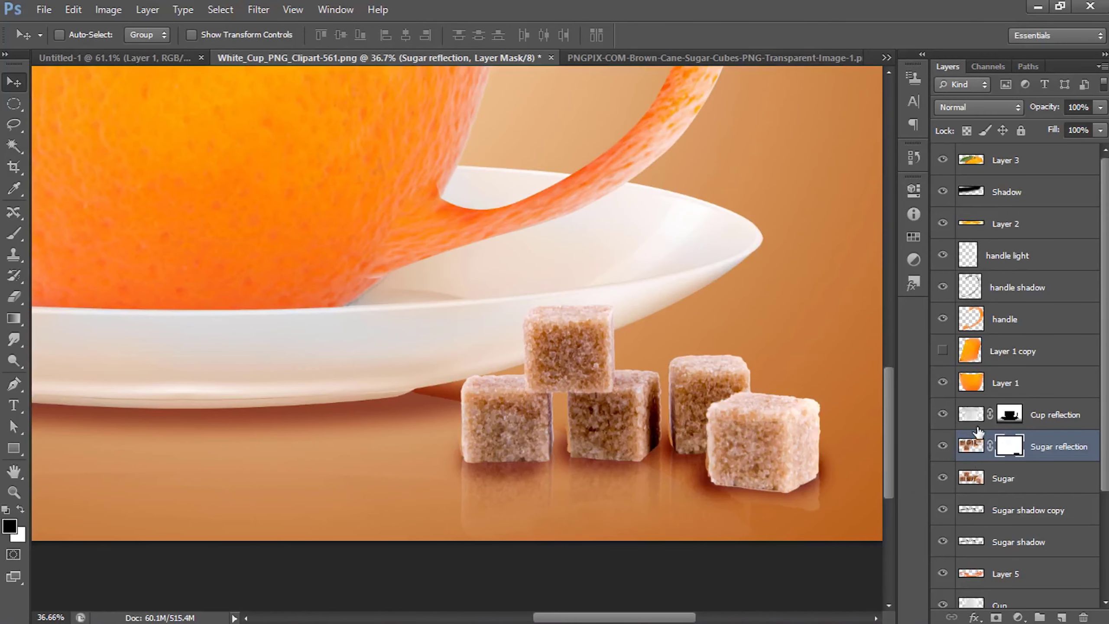
- Fill the reflection mask black inside the Sugar cube outline to hide overlapping parts
{"action": "right_click", "coordinate": [970, 477]}
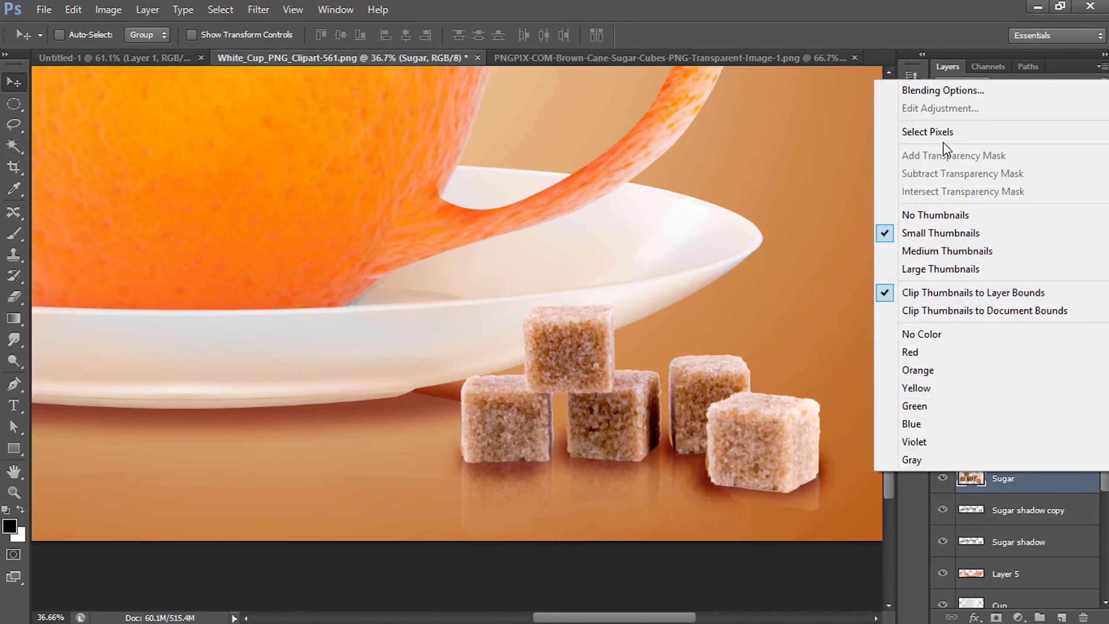
{"action": "left_click", "coordinate": [935, 132]}
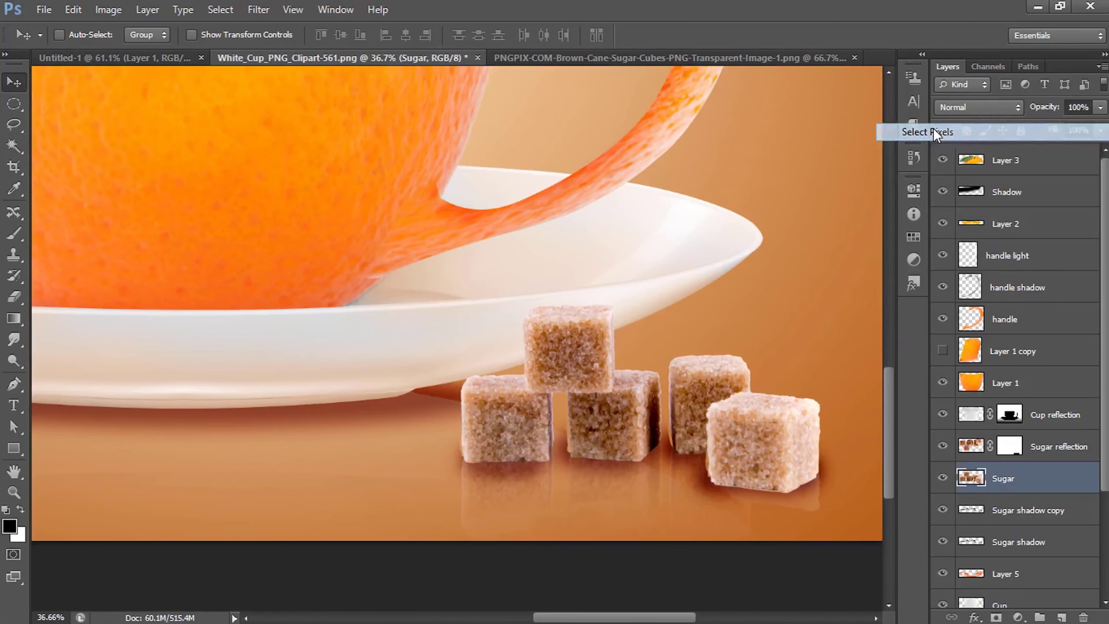
{"action": "left_click", "coordinate": [1014, 445]}
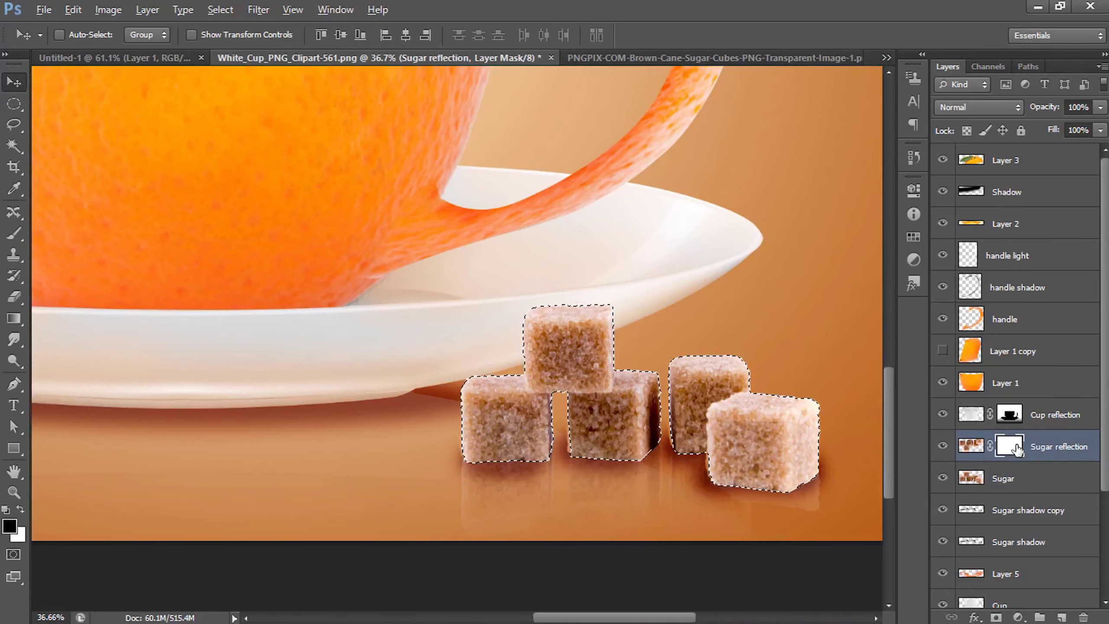
{"action": "key", "text": "alt+BackSpace"}
{"action": "key", "text": "ctrl+d"}
{"action": "scroll", "coordinate": [558, 350], "scroll_direction": "down", "scroll_amount": 1, "text": "alt"}
{"action": "scroll", "coordinate": [558, 350], "scroll_direction": "down", "scroll_amount": 5, "text": "alt"}
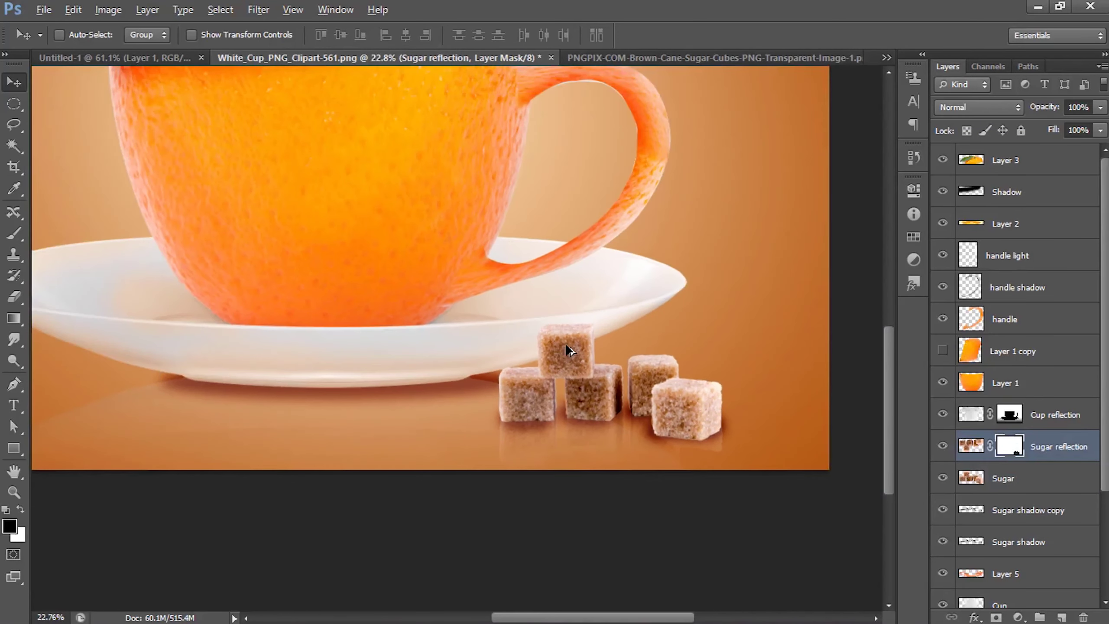
{"action": "scroll", "coordinate": [565, 343], "scroll_direction": "down", "scroll_amount": 4, "text": "alt"}
{"action": "scroll", "coordinate": [565, 344], "scroll_direction": "down", "scroll_amount": 2, "text": "alt"}
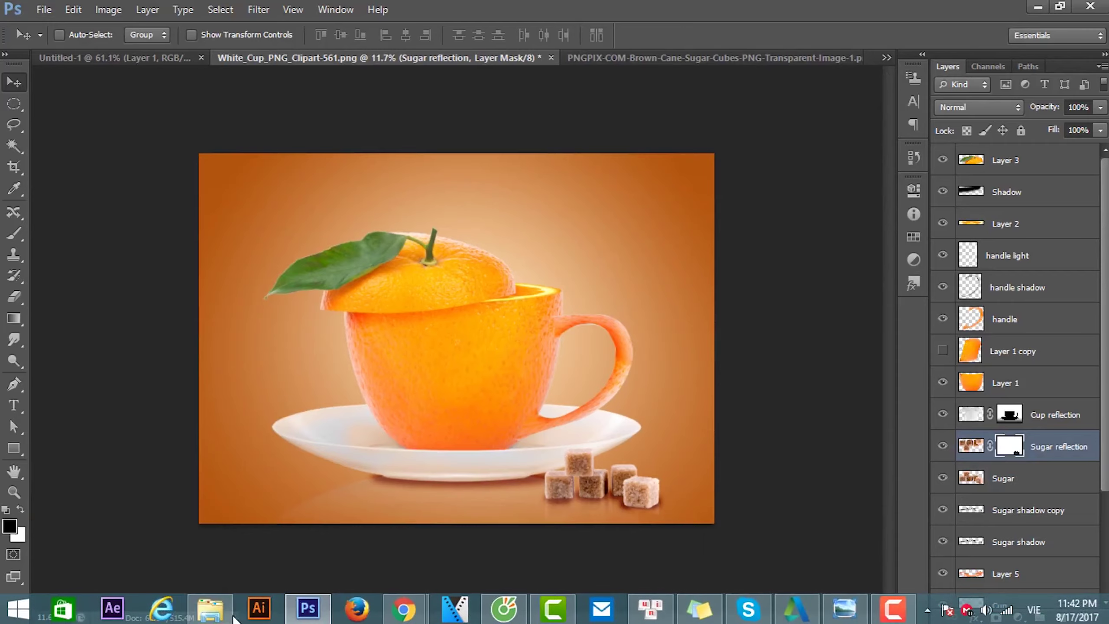
- Place the smoke texture into the composition, scaled down and positioned above the cup
{"action": "left_click", "coordinate": [220, 614]}
{"action": "left_click", "coordinate": [449, 117]}
{"action": "mouse_move", "coordinate": [446, 110]}
{"action": "left_mouse_down"}
{"action": "mouse_move", "coordinate": [536, 309]}
{"action": "mouse_move", "coordinate": [512, 222]}
{"action": "left_mouse_up"}
{"action": "mouse_move", "coordinate": [471, 339]}
{"action": "left_mouse_down"}
{"action": "mouse_move", "coordinate": [505, 251]}
{"action": "mouse_move", "coordinate": [590, 177]}
{"action": "mouse_move", "coordinate": [554, 201]}
{"action": "left_mouse_up"}
{"action": "left_click_drag", "start_coordinate": [516, 268], "coordinate": [540, 230]}
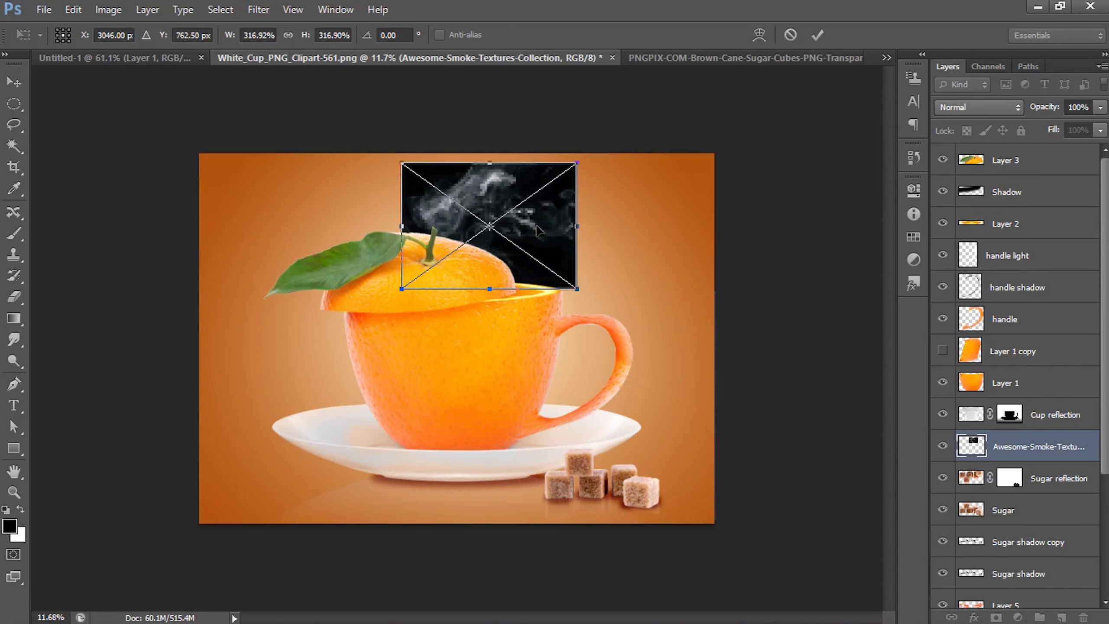
{"action": "key", "text": "Return"}
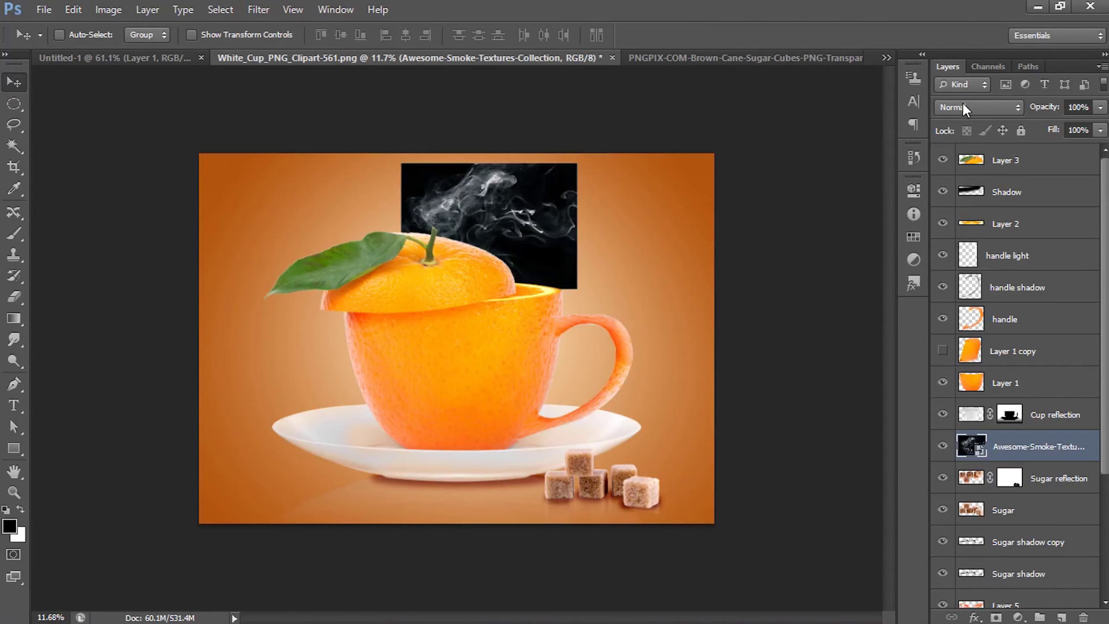
- Set the smoke to Screen blending, shift it left over the cup, and add a layer mask
{"action": "left_click", "coordinate": [963, 104]}
{"action": "left_click", "coordinate": [955, 334]}
{"action": "key", "text": "Up"}
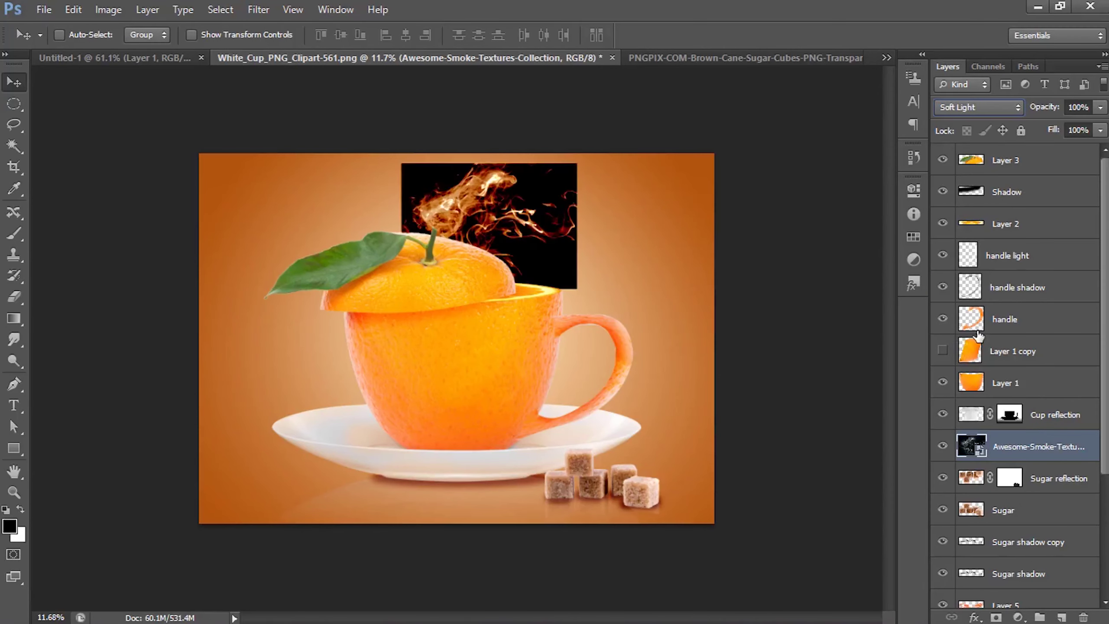
{"action": "key", "text": "Up"}
{"action": "key", "text": "Up"}
{"action": "key", "text": "Up"}
{"action": "key", "text": "Up"}
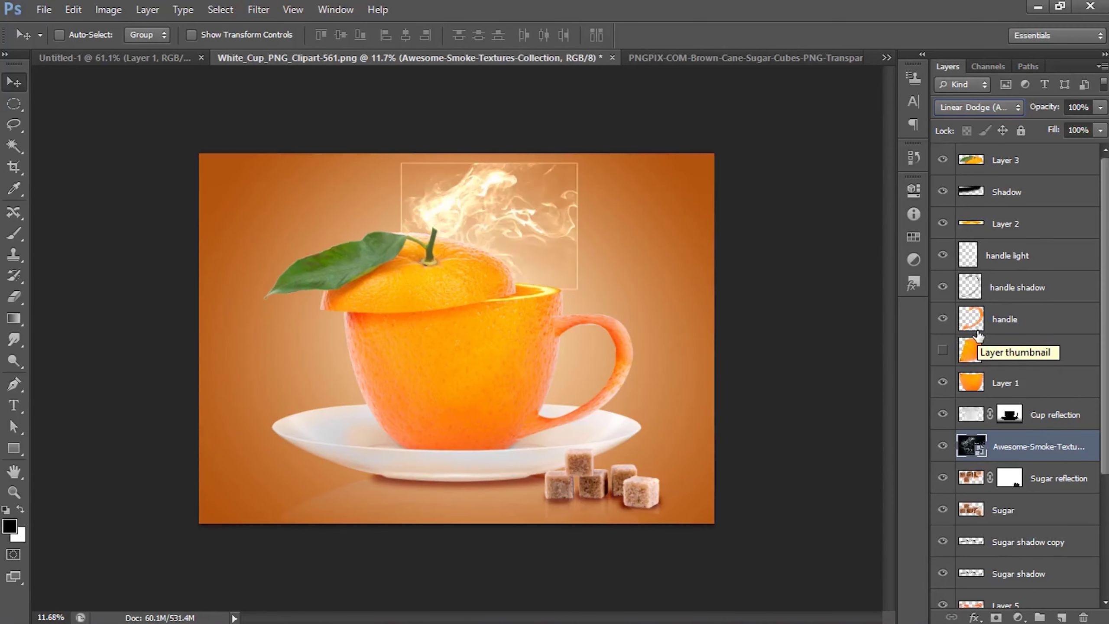
{"action": "key", "text": "Up"}
{"action": "key", "text": "Up"}
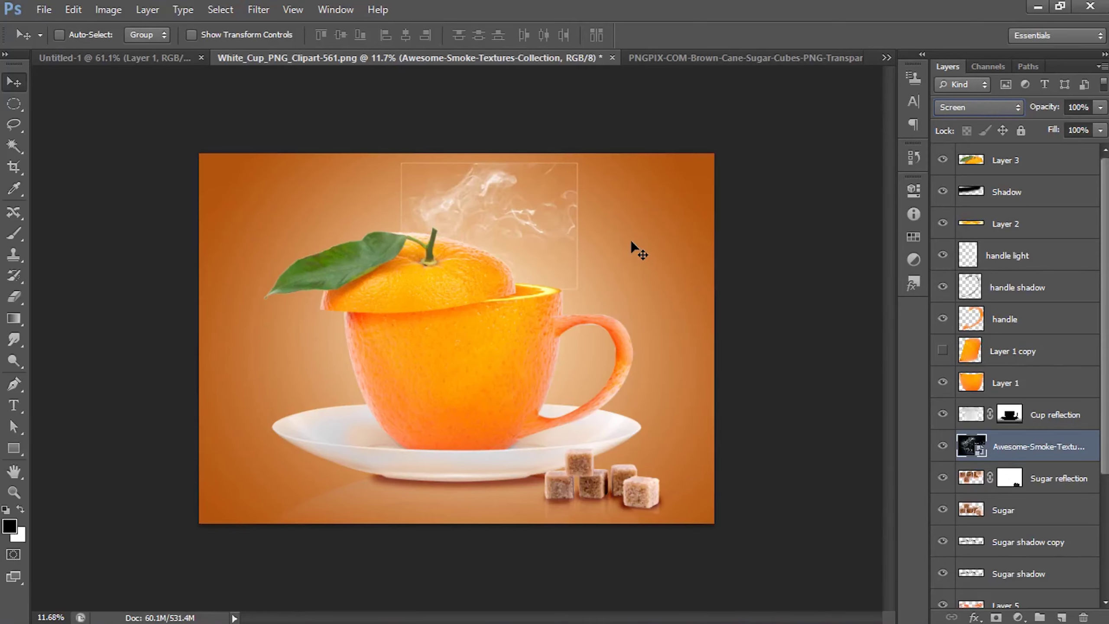
{"action": "key", "text": "Down"}
{"action": "key", "text": "Down"}
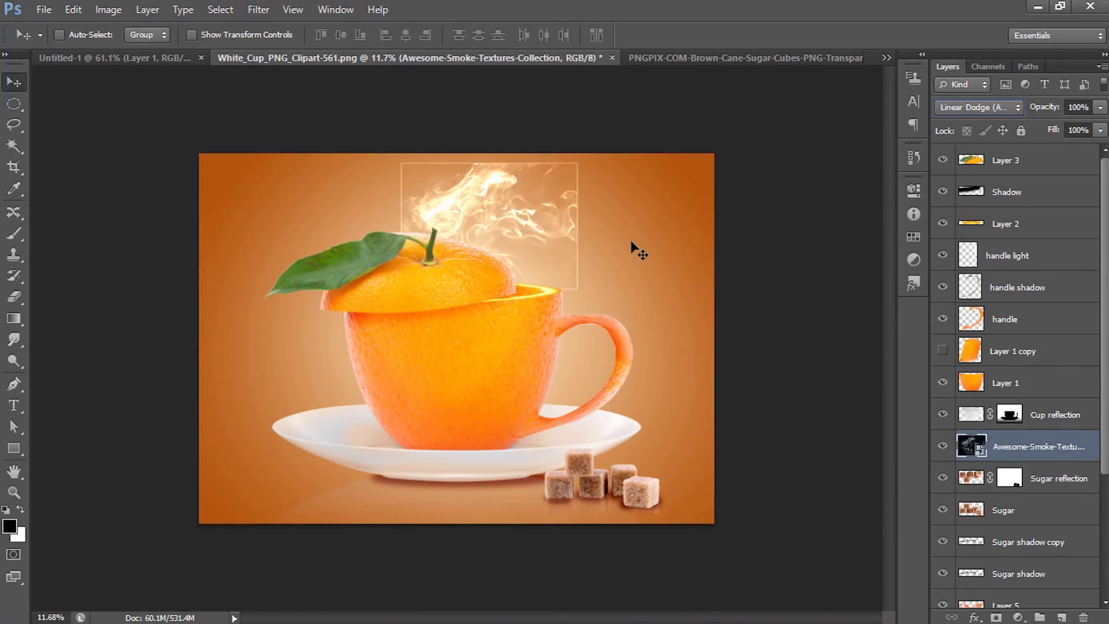
{"action": "key", "text": "Up"}
{"action": "key", "text": "Up"}
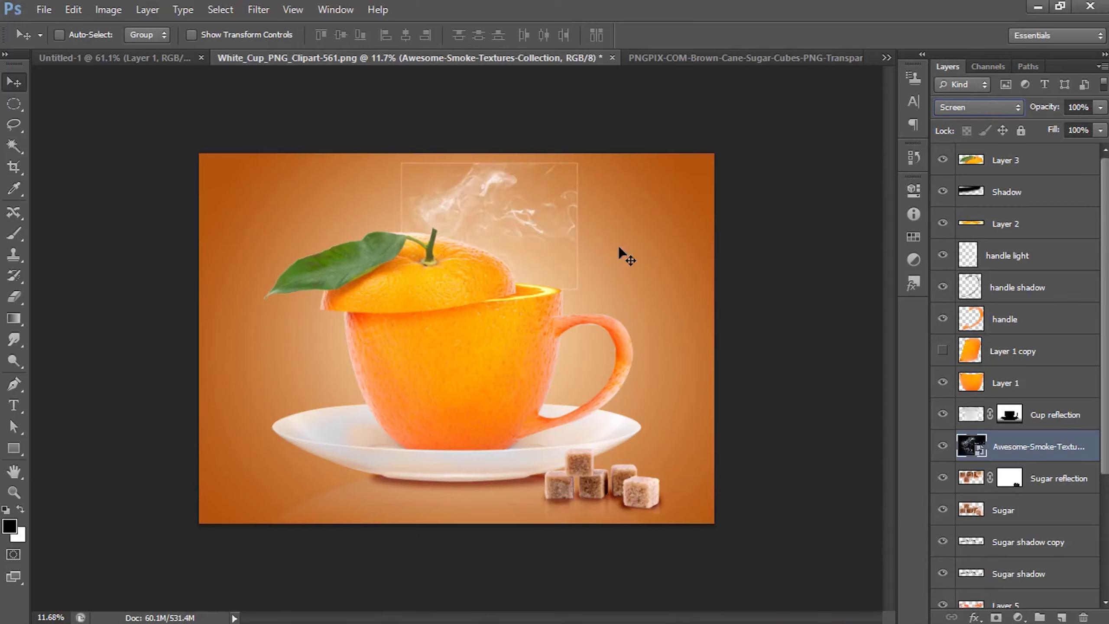
{"action": "left_click_drag", "start_coordinate": [533, 235], "coordinate": [498, 231]}
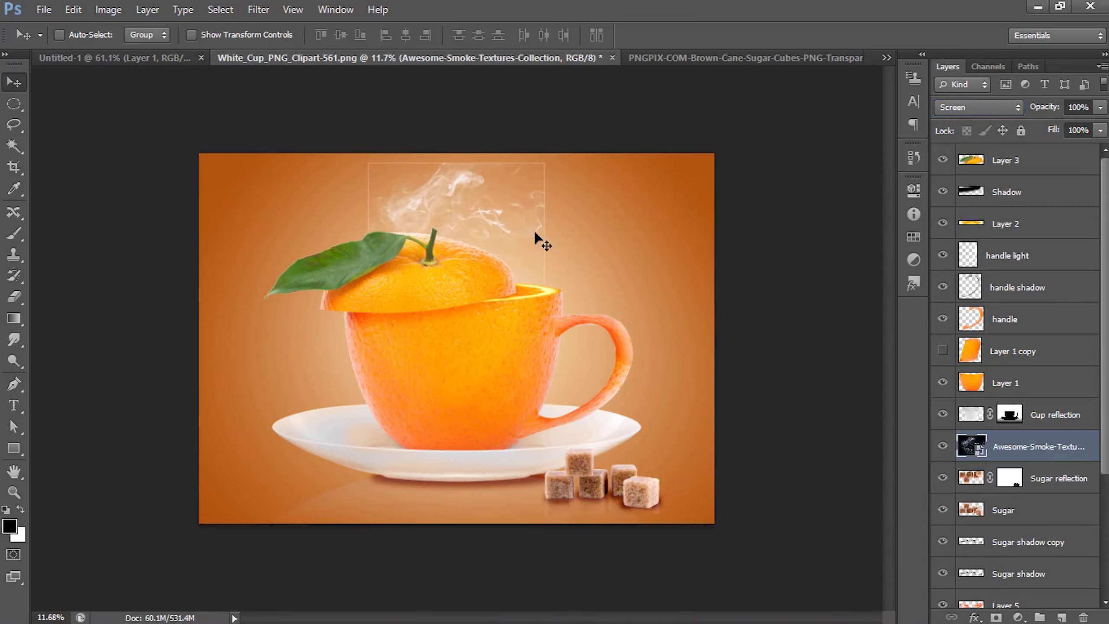
{"action": "left_click", "coordinate": [997, 617]}
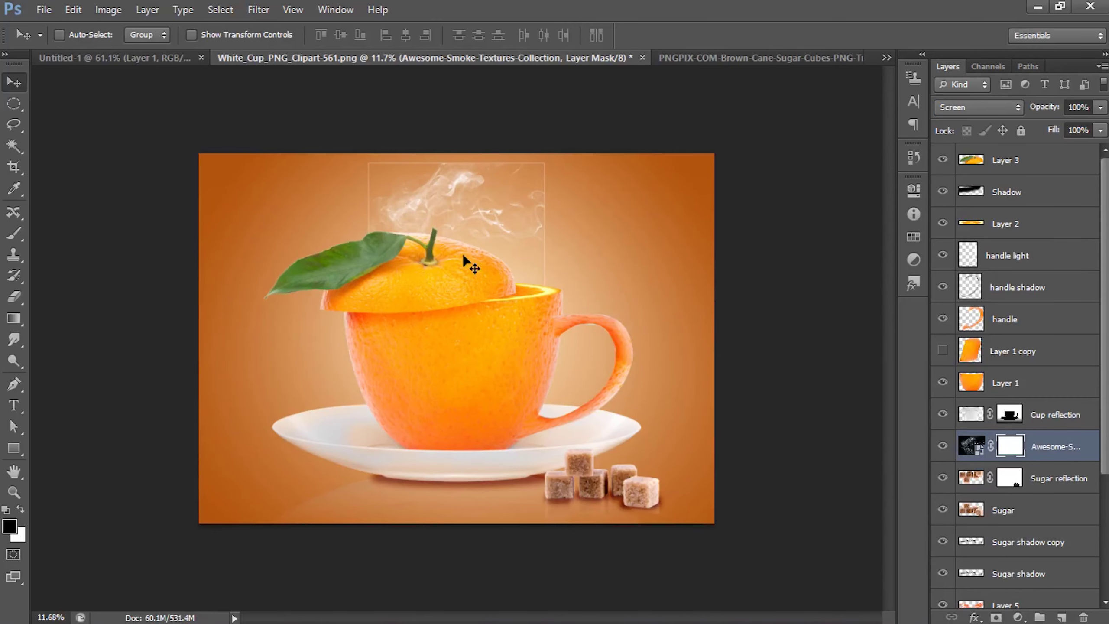
{"action": "scroll", "coordinate": [481, 210], "scroll_direction": "up", "scroll_amount": 2}
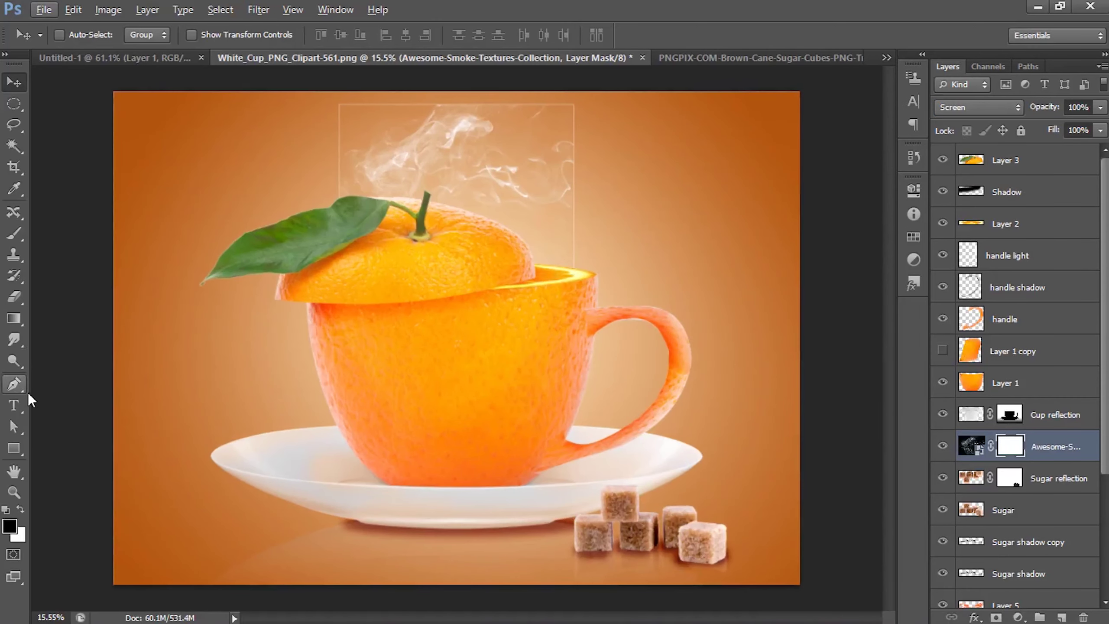
- Paint black on the smoke mask's edges with a 51% opacity, 370 px soft brush
{"action": "left_click", "coordinate": [15, 235]}
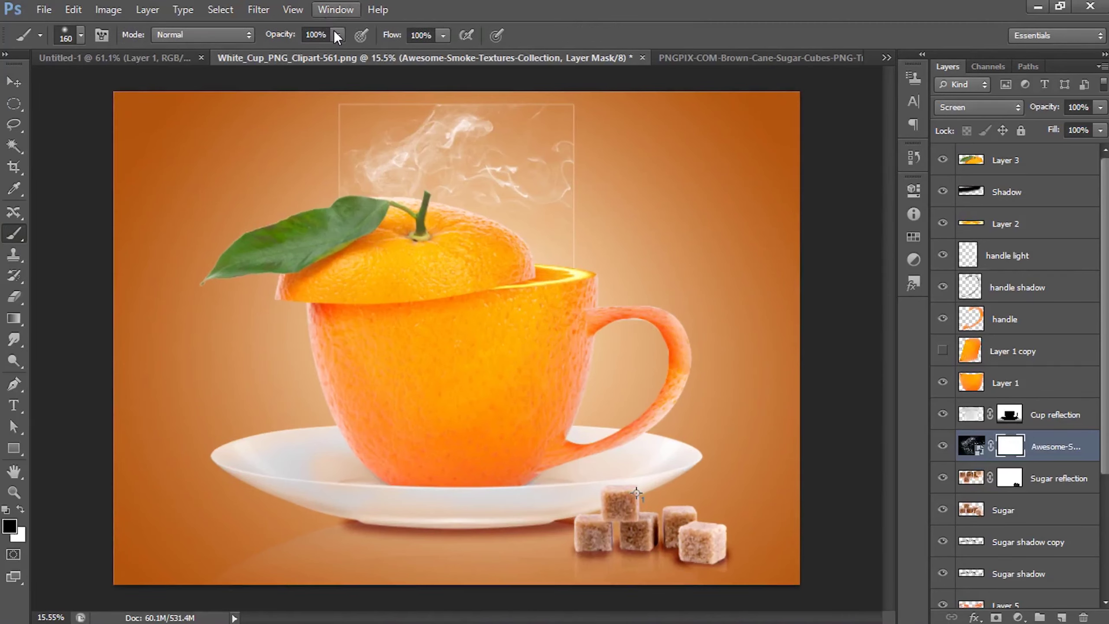
{"action": "left_click", "coordinate": [336, 33]}
{"action": "left_click_drag", "start_coordinate": [315, 51], "coordinate": [296, 51]}
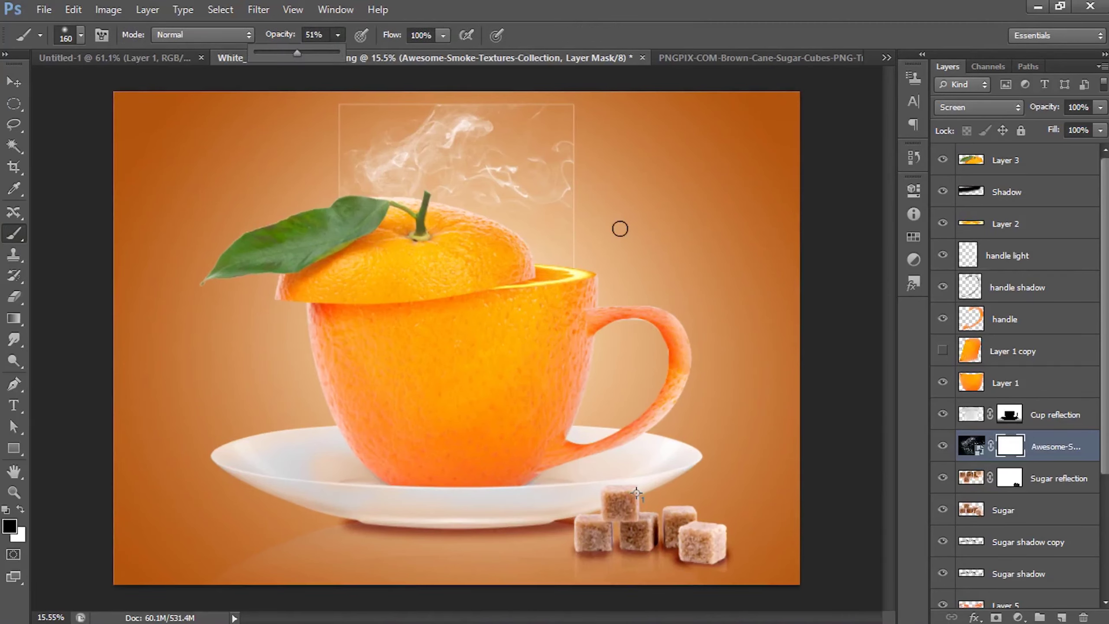
{"action": "right_click", "coordinate": [585, 243]}
{"action": "left_click", "coordinate": [744, 284]}
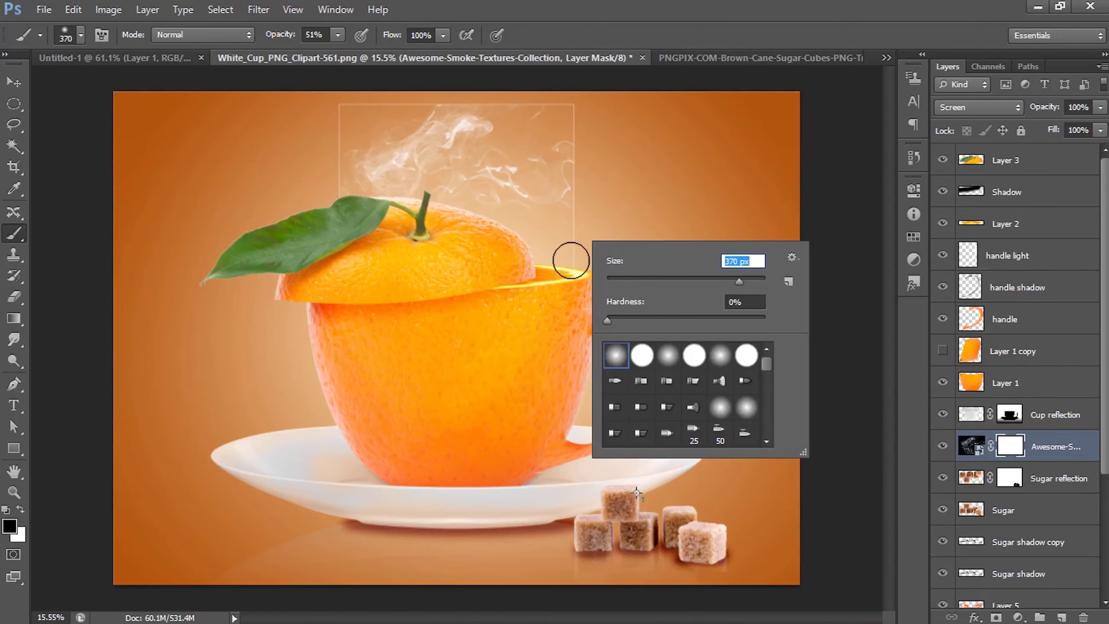
{"action": "left_click", "coordinate": [574, 255]}
{"action": "mouse_move", "coordinate": [587, 226]}
{"action": "left_mouse_down"}
{"action": "mouse_move", "coordinate": [597, 186]}
{"action": "mouse_move", "coordinate": [572, 104]}
{"action": "mouse_move", "coordinate": [576, 116]}
{"action": "mouse_move", "coordinate": [520, 132]}
{"action": "mouse_move", "coordinate": [515, 99]}
{"action": "mouse_move", "coordinate": [388, 100]}
{"action": "mouse_move", "coordinate": [340, 126]}
{"action": "left_mouse_up"}
{"action": "left_click_drag", "start_coordinate": [341, 211], "coordinate": [552, 108]}
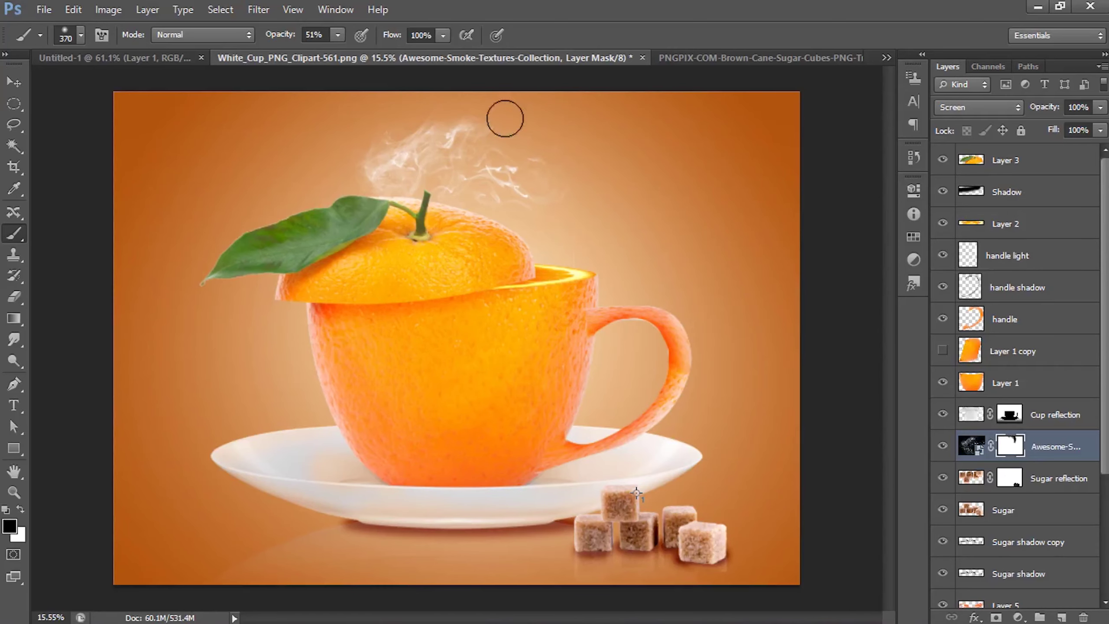
{"action": "key", "text": "v"}
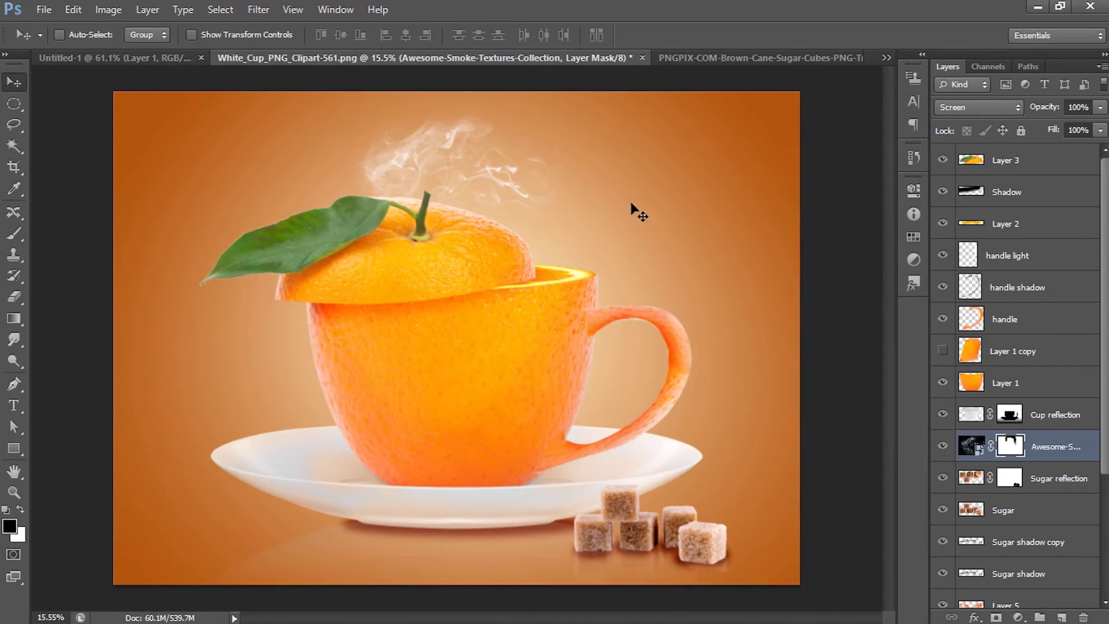
{"action": "scroll", "coordinate": [597, 178], "scroll_direction": "down", "scroll_amount": 3}
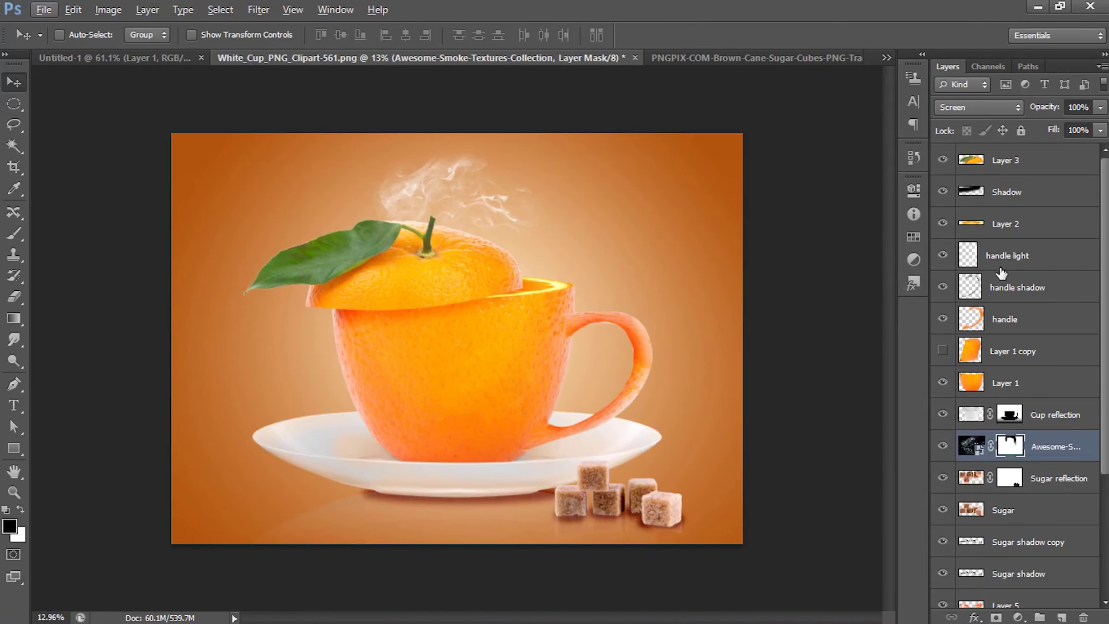
- Add a Curves adjustment above Layer 3 with an S-curve for stronger contrast
{"action": "left_click", "coordinate": [1027, 158]}
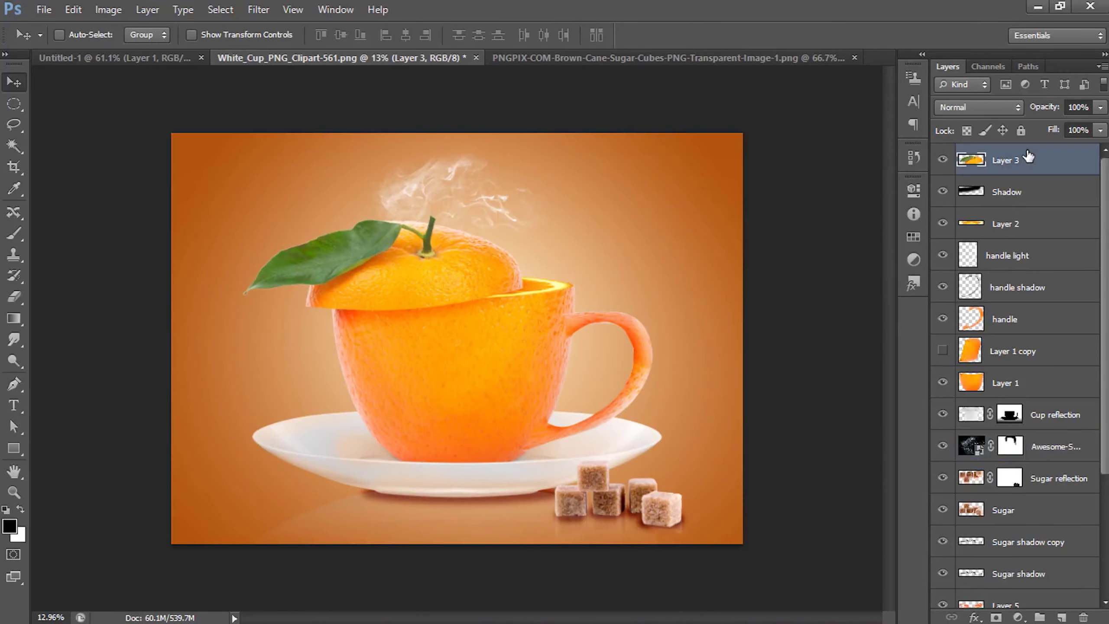
{"action": "left_click", "coordinate": [1019, 617]}
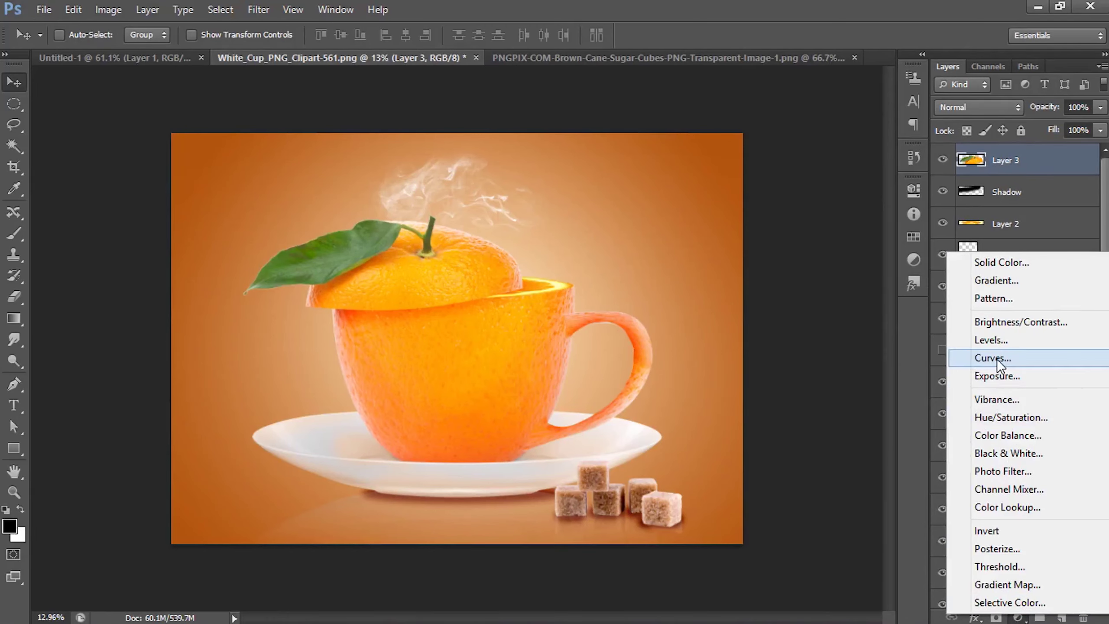
{"action": "left_click", "coordinate": [1021, 359]}
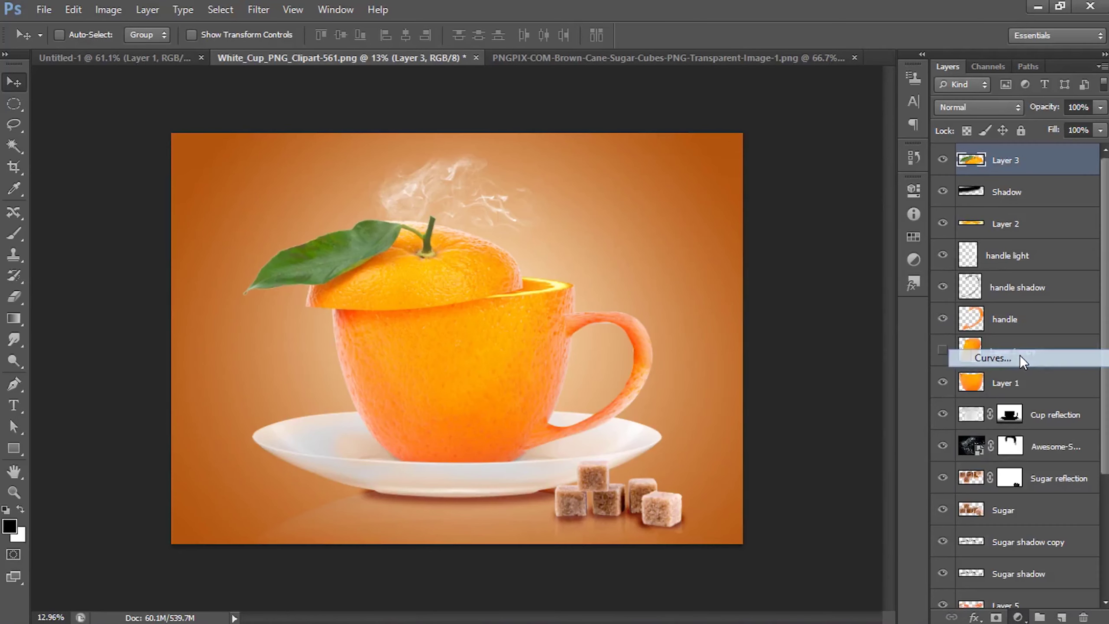
{"action": "left_click_drag", "start_coordinate": [837, 300], "coordinate": [838, 293]}
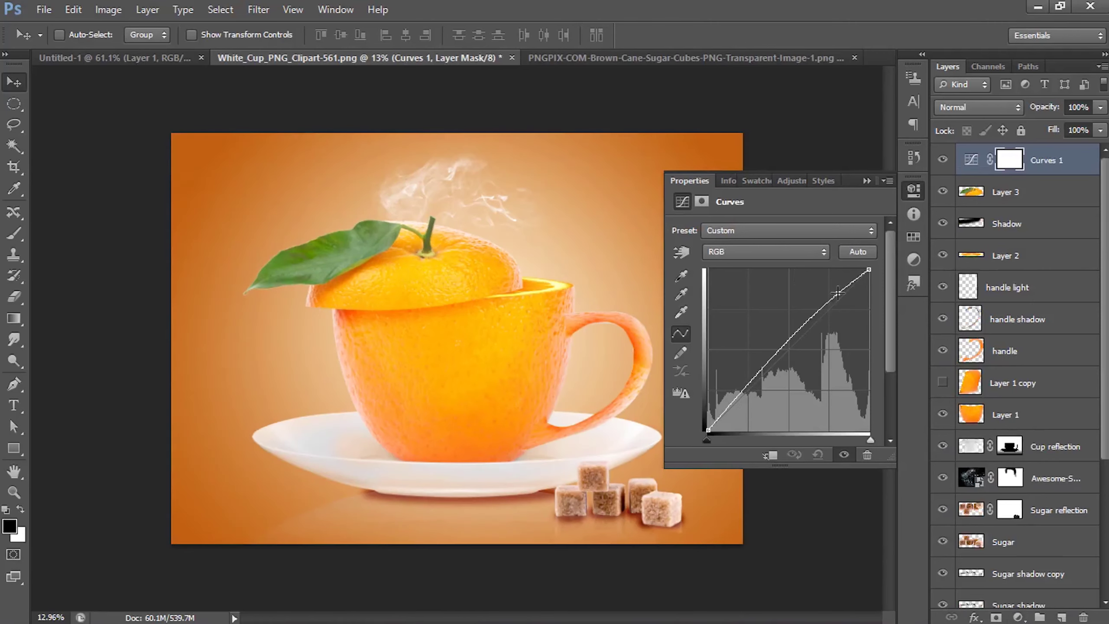
{"action": "left_click_drag", "start_coordinate": [755, 394], "coordinate": [752, 404]}
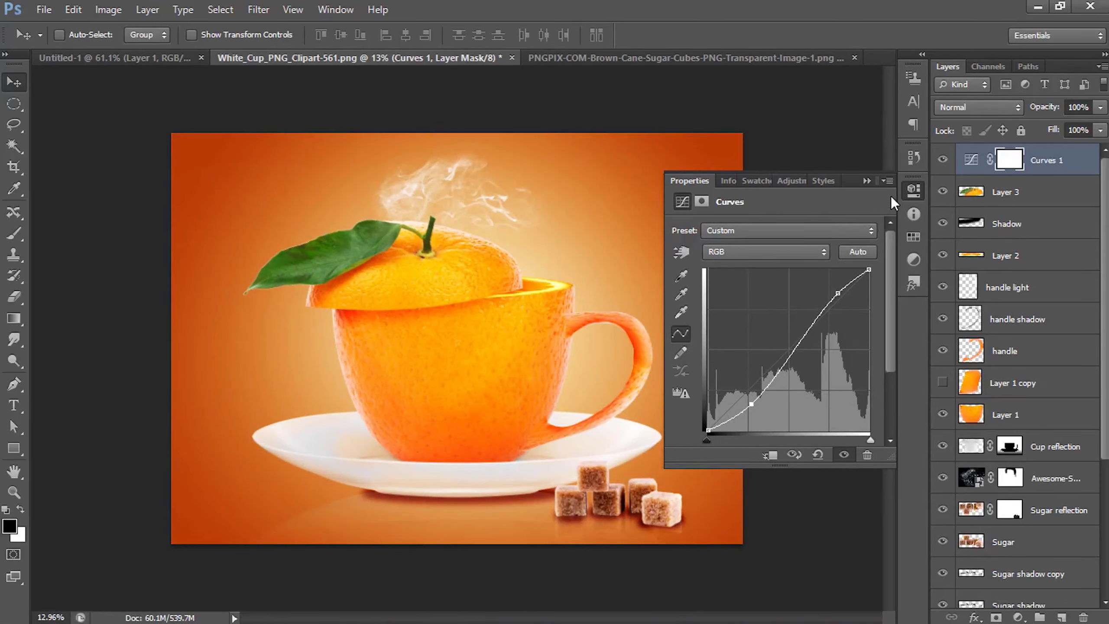
{"action": "left_click", "coordinate": [866, 181]}
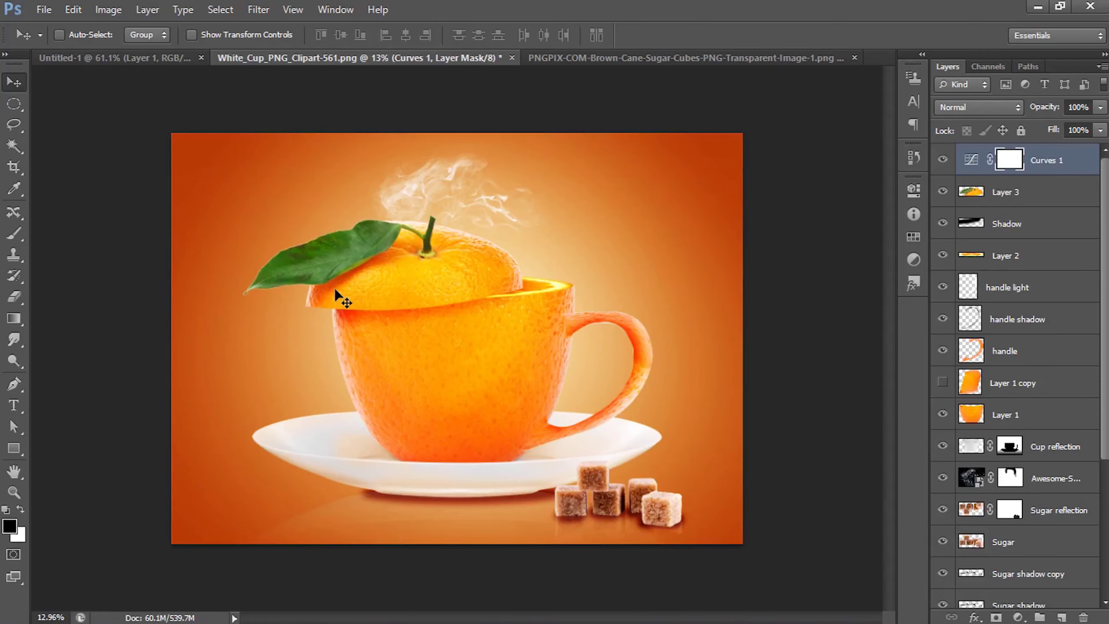
{"action": "scroll", "coordinate": [336, 293], "scroll_direction": "down", "scroll_amount": 1}
{"action": "scroll", "coordinate": [341, 300], "scroll_direction": "up", "scroll_amount": 1}
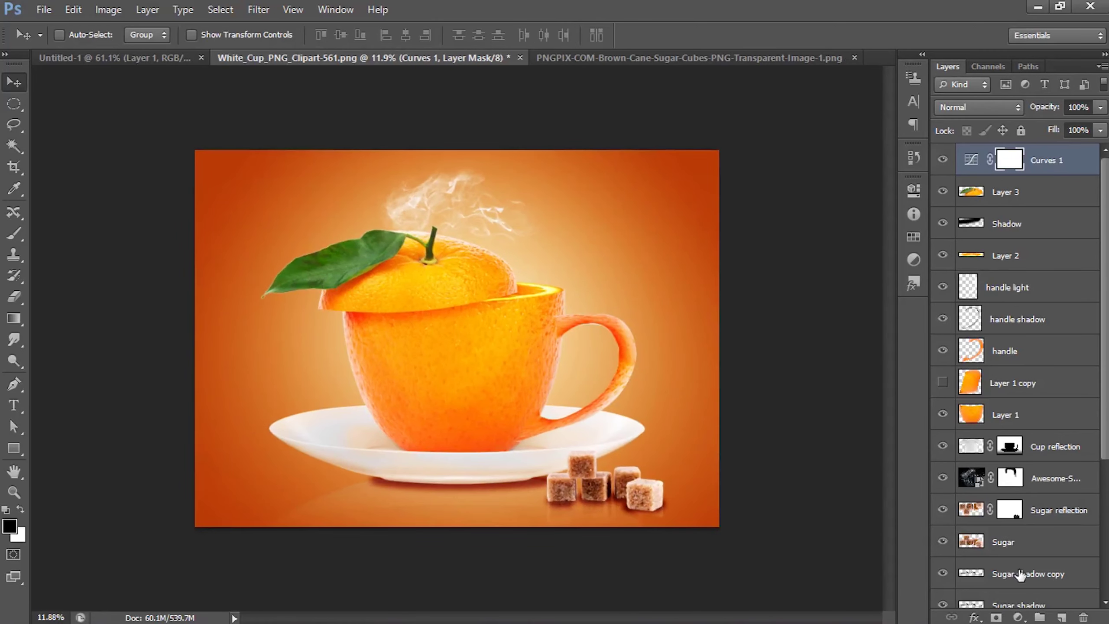
- Add a Hue/Saturation adjustment with Saturation lowered to about -26
{"action": "left_click", "coordinate": [1019, 616]}
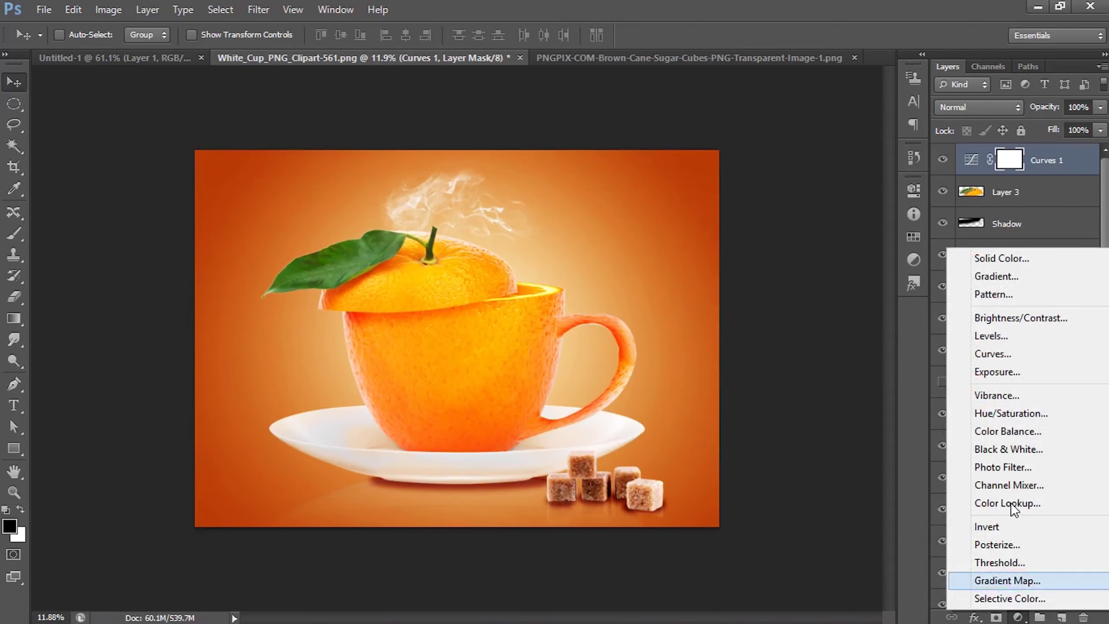
{"action": "left_click", "coordinate": [1009, 410]}
{"action": "left_click_drag", "start_coordinate": [770, 324], "coordinate": [753, 324]}
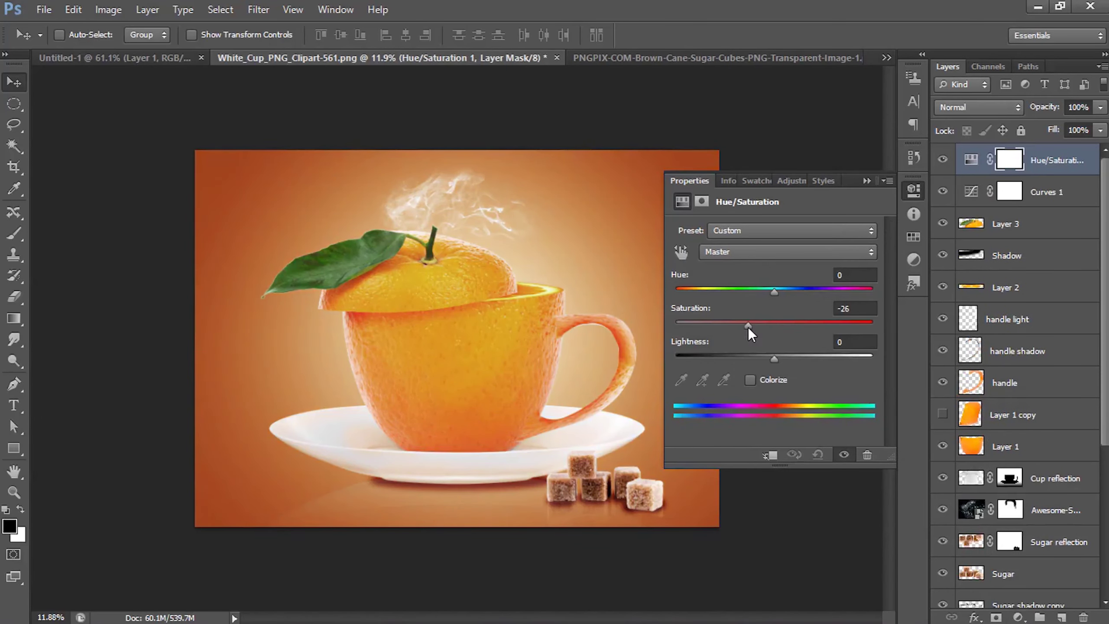
{"action": "left_click", "coordinate": [867, 181]}
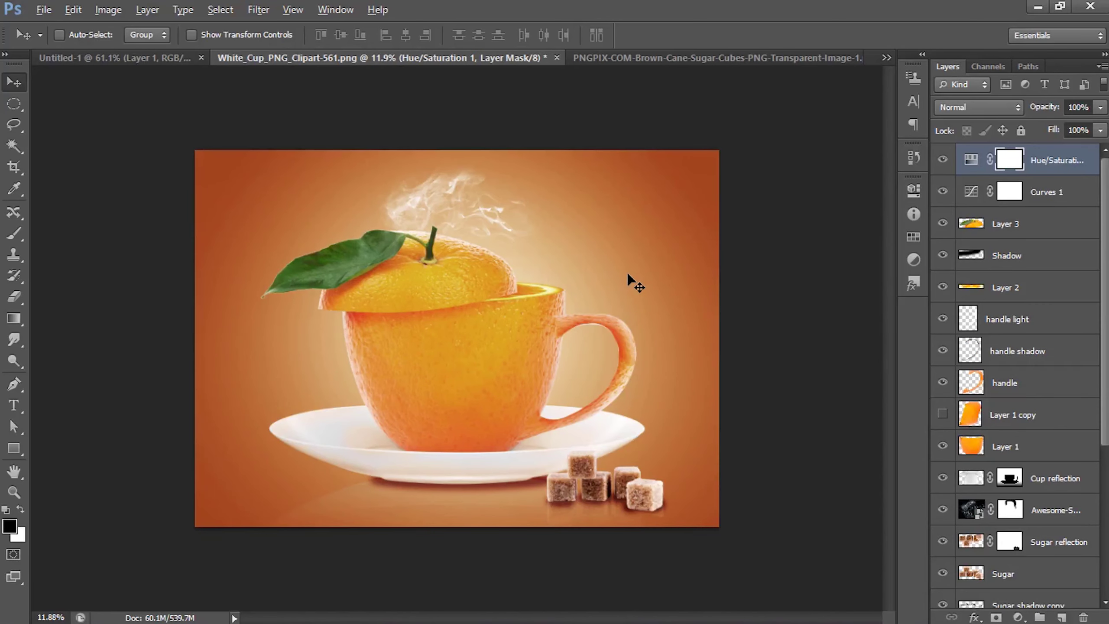
{"action": "scroll", "coordinate": [628, 274], "scroll_direction": "up", "scroll_amount": 2}
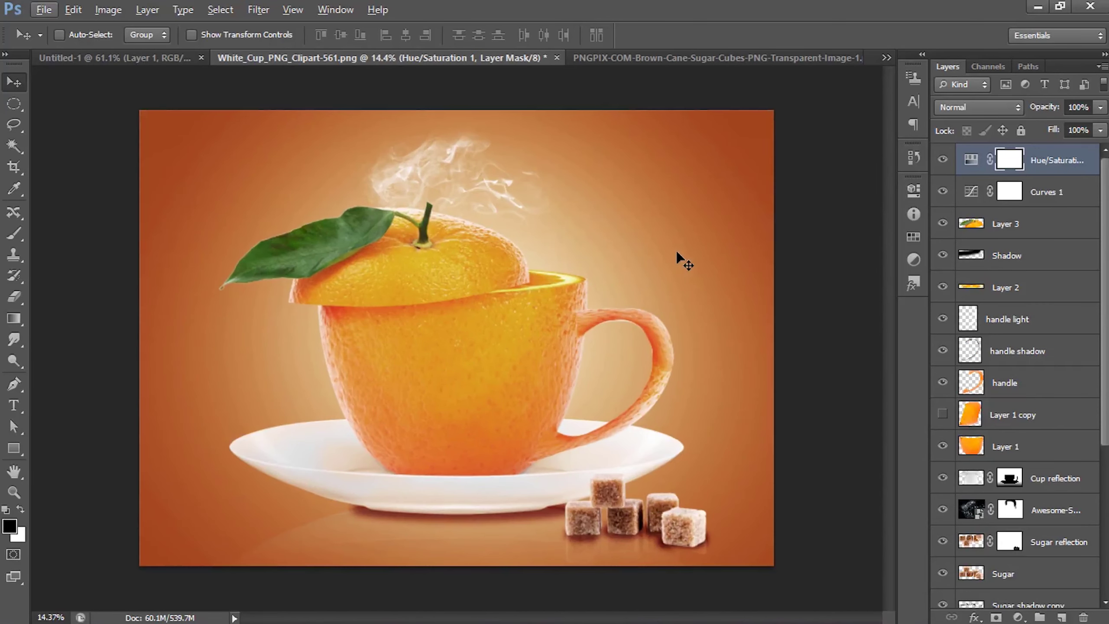